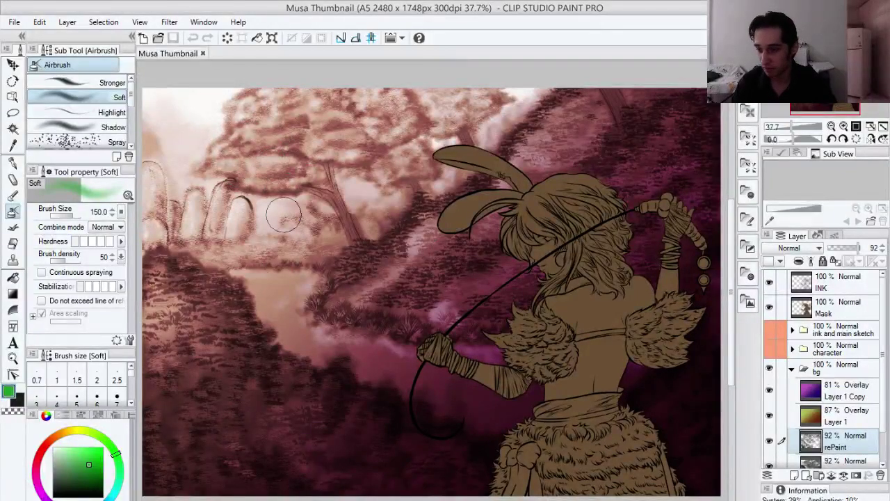
# Step: Switch from the coloured painting to the media player showing the Musa Thumbnail inking session
pyautogui.moveTo(238, 222)
pyautogui.mouseDown()
pyautogui.moveTo(243, 240)
pyautogui.moveTo(264, 233)
pyautogui.mouseUp()
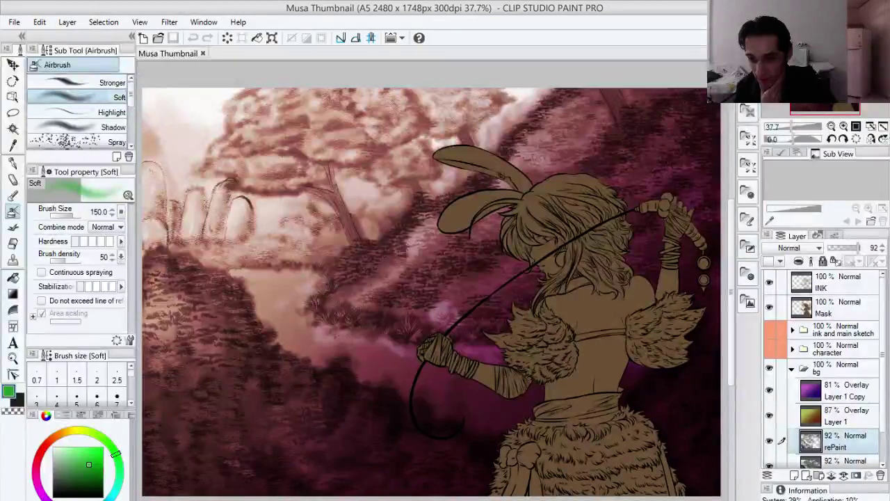
pyautogui.click(477, 437)
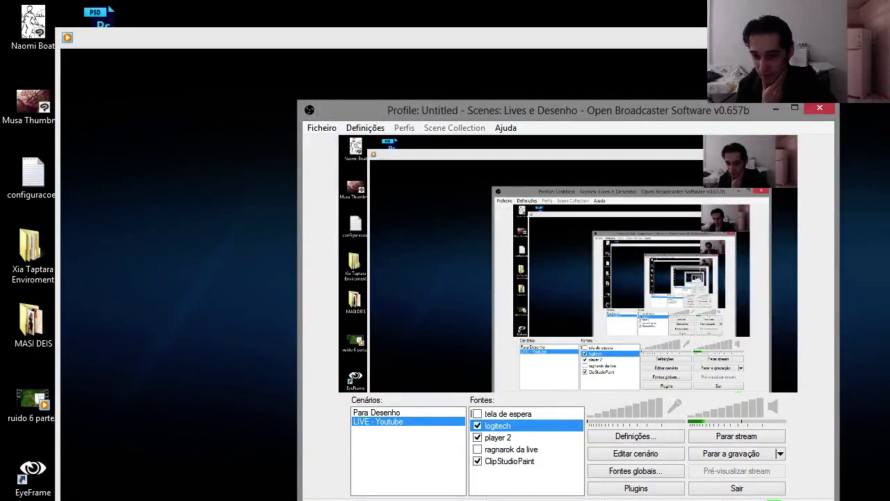
pyautogui.hotkey('alt', 'Tab')
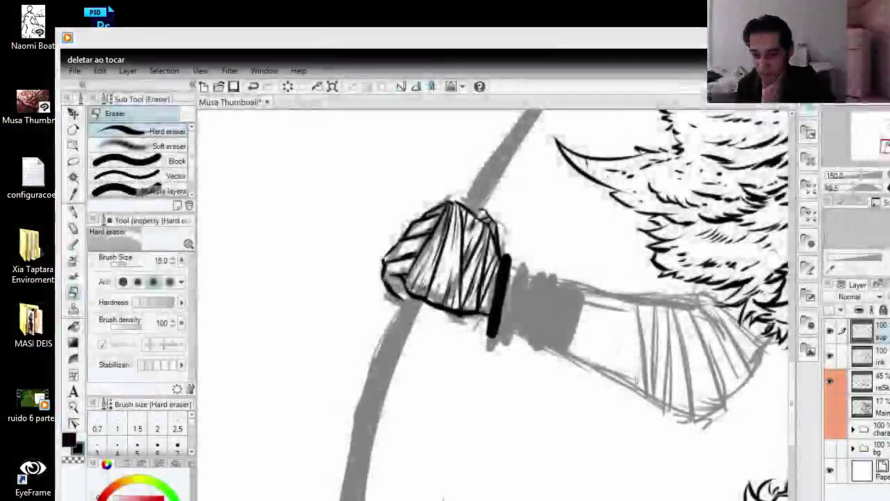
pyautogui.hotkey('alt', 'Tab')
pyautogui.hotkey('alt', 'Tab')
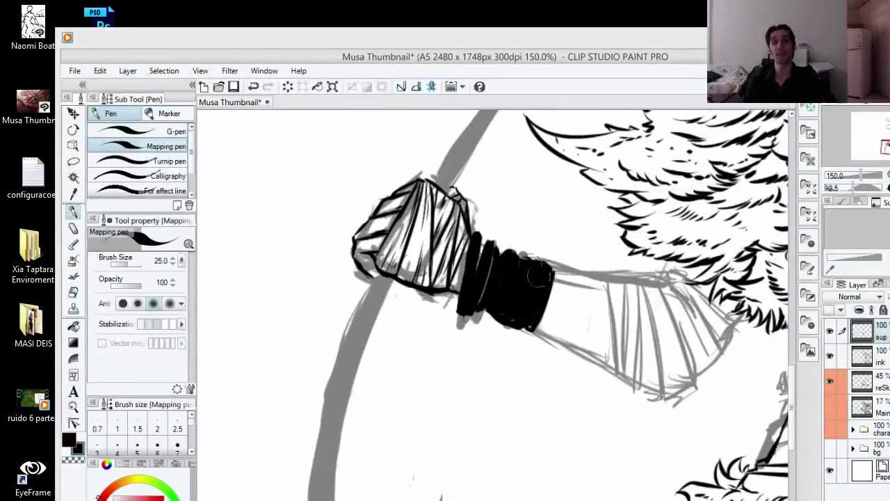
# Step: Ink the bandage lines across the fingers of the lowered fist with the Mapping pen
pyautogui.moveTo(410, 300)
pyautogui.mouseDown()
pyautogui.moveTo(412, 313)
pyautogui.moveTo(404, 312)
pyautogui.moveTo(419, 321)
pyautogui.moveTo(416, 335)
pyautogui.mouseUp()
pyautogui.hotkey('ctrl', 'z')
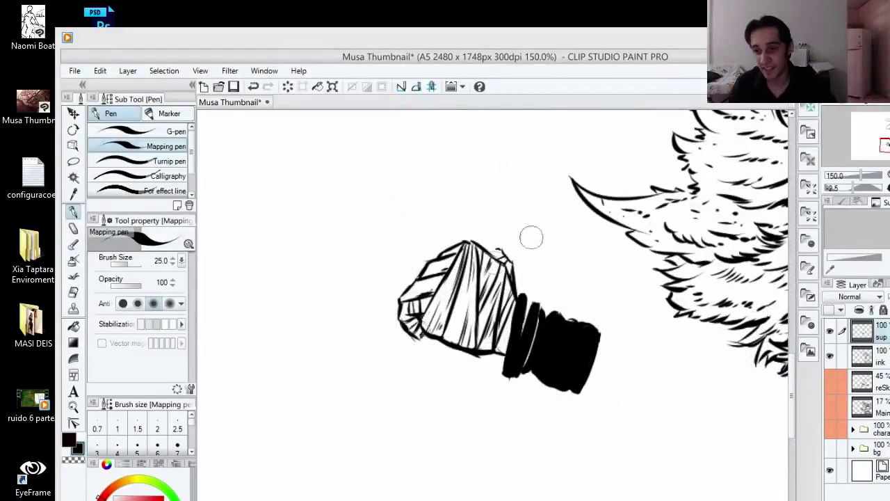
pyautogui.moveTo(440, 273); pyautogui.dragTo(420, 303)
pyautogui.moveTo(450, 252); pyautogui.dragTo(427, 289)
pyautogui.moveTo(471, 241); pyautogui.dragTo(444, 273)
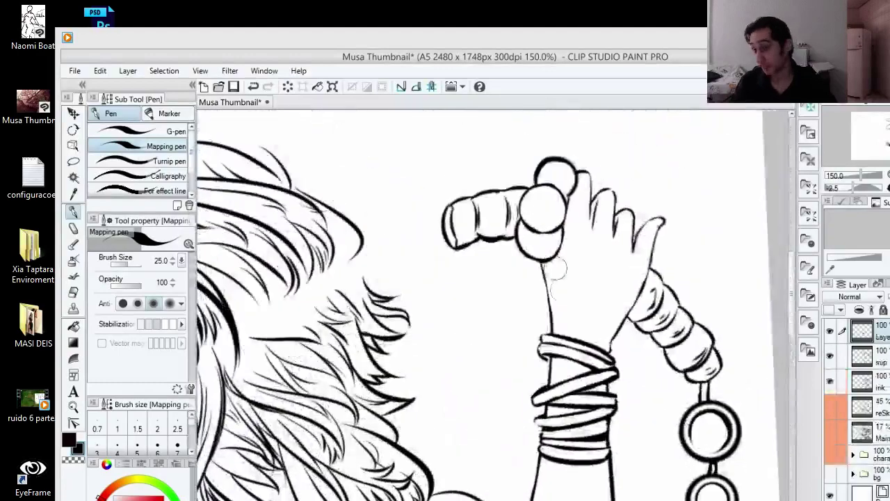
# Step: Sketch diagonal bandage wraps over the palm and finger bases of the raised hand on a separate layer
pyautogui.moveTo(560, 260); pyautogui.dragTo(603, 321)
pyautogui.moveTo(567, 262)
pyautogui.mouseDown()
pyautogui.moveTo(596, 311)
pyautogui.moveTo(591, 284)
pyautogui.moveTo(630, 310)
pyautogui.mouseUp()
pyautogui.hotkey('ctrl', 'z')
pyautogui.moveTo(548, 289); pyautogui.dragTo(587, 305)
pyautogui.moveTo(546, 272)
pyautogui.mouseDown()
pyautogui.moveTo(563, 276)
pyautogui.moveTo(615, 342)
pyautogui.mouseUp()
pyautogui.moveTo(551, 297); pyautogui.dragTo(613, 340)
pyautogui.moveTo(564, 240)
pyautogui.mouseDown()
pyautogui.moveTo(634, 313)
pyautogui.moveTo(649, 266)
pyautogui.mouseUp()
pyautogui.moveTo(563, 221)
pyautogui.mouseDown()
pyautogui.moveTo(632, 250)
pyautogui.moveTo(590, 222)
pyautogui.mouseUp()
pyautogui.moveTo(570, 208)
pyautogui.mouseDown()
pyautogui.moveTo(590, 203)
pyautogui.moveTo(614, 223)
pyautogui.mouseUp()
pyautogui.moveTo(594, 228)
pyautogui.mouseDown()
pyautogui.moveTo(649, 256)
pyautogui.moveTo(616, 247)
pyautogui.moveTo(688, 154)
pyautogui.mouseUp()
pyautogui.hotkey('ctrl', 'space')
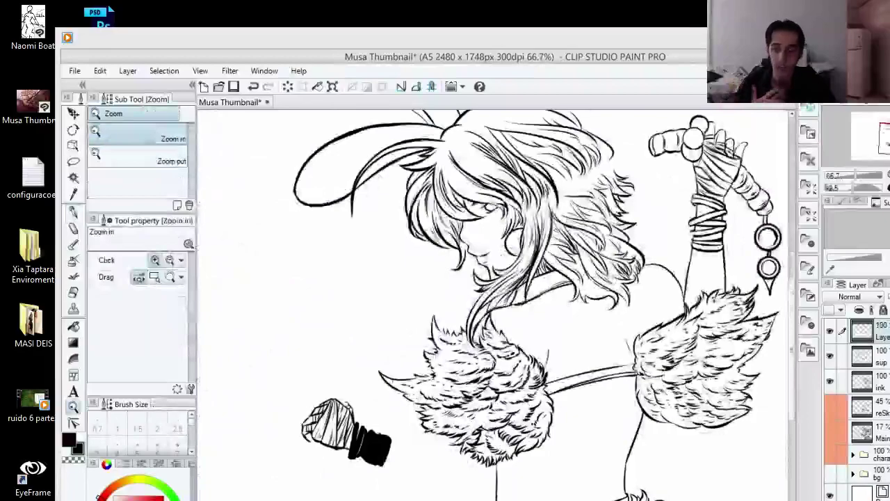
# Step: Merge the bandage sketch into the sketch layer, set its opacity to 32%, and reselect the sup layer
pyautogui.click(829, 406)
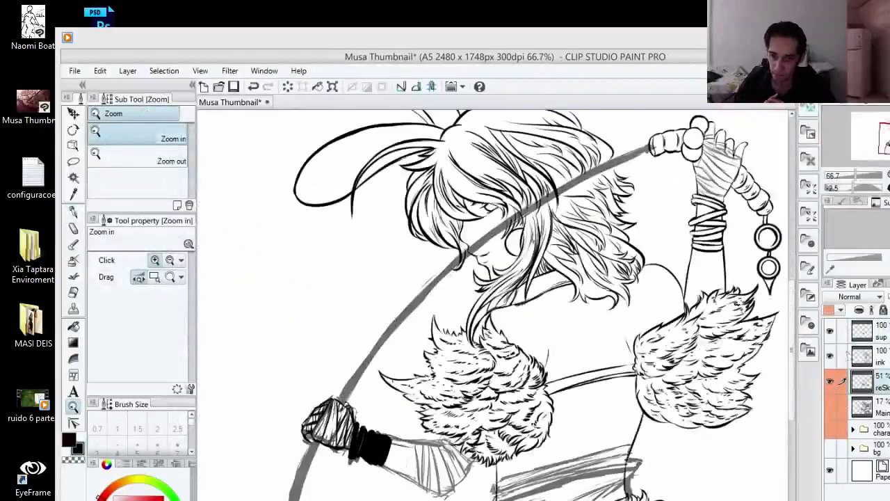
pyautogui.click(888, 297)
pyautogui.click(877, 330)
pyautogui.click(830, 330)
pyautogui.click(830, 331)
pyautogui.click(830, 355)
pyautogui.moveTo(294, 447); pyautogui.dragTo(425, 438)
pyautogui.click(829, 356)
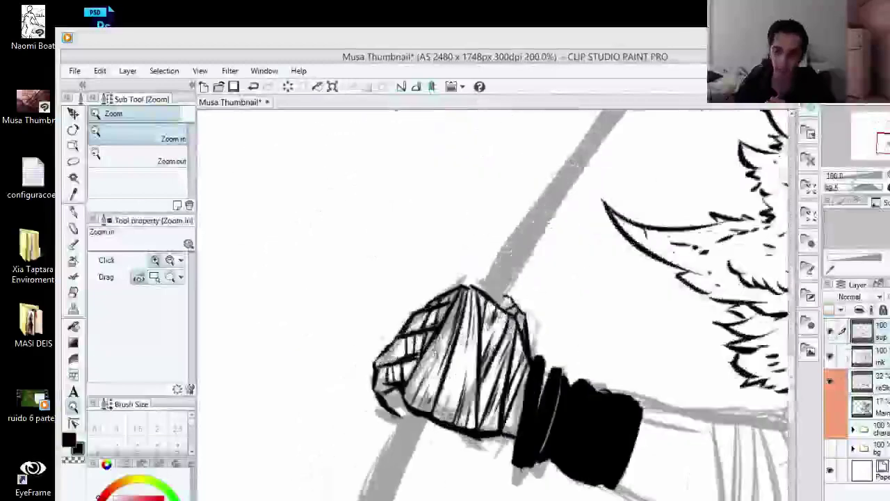
# Step: Ink the first bandage lines where the raised hand's palm meets the wrist, following the sketch
pyautogui.press('space')
pyautogui.moveTo(695, 292); pyautogui.dragTo(229, 292)
pyautogui.hotkey('shift', 'space')
pyautogui.moveTo(447, 327)
pyautogui.mouseDown()
pyautogui.moveTo(463, 281)
pyautogui.moveTo(464, 375)
pyautogui.mouseUp()
pyautogui.hotkey('ctrl', 'z')
pyautogui.moveTo(465, 281); pyautogui.dragTo(452, 332)
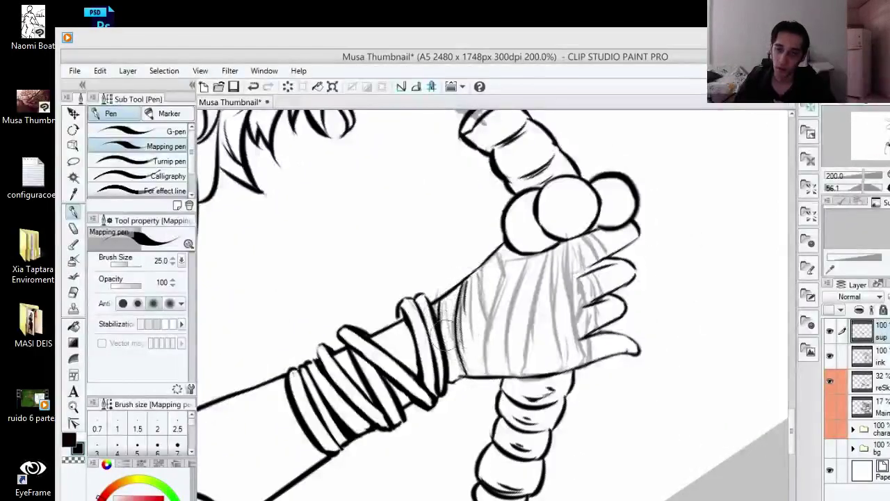
pyautogui.moveTo(432, 303)
pyautogui.mouseDown()
pyautogui.moveTo(452, 282)
pyautogui.moveTo(459, 374)
pyautogui.mouseUp()
pyautogui.press('e')
pyautogui.press('p')
pyautogui.hotkey('ctrl', 'z')
pyautogui.scroll(-1, 479, 306)
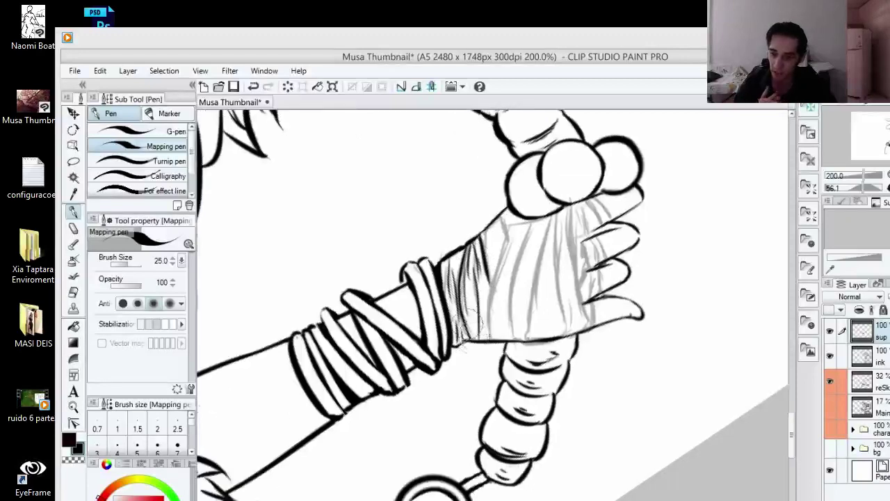
# Step: Set the sketch layer's opacity to 25% and continue inking the lower palm's bandages on the sup layer
pyautogui.press('e')
pyautogui.press('p')
pyautogui.click(869, 381)
pyautogui.click(869, 331)
pyautogui.hotkey('shift', 'space')
pyautogui.moveTo(452, 261)
pyautogui.mouseDown()
pyautogui.moveTo(467, 362)
pyautogui.moveTo(518, 254)
pyautogui.moveTo(503, 309)
pyautogui.mouseUp()
pyautogui.press('space')
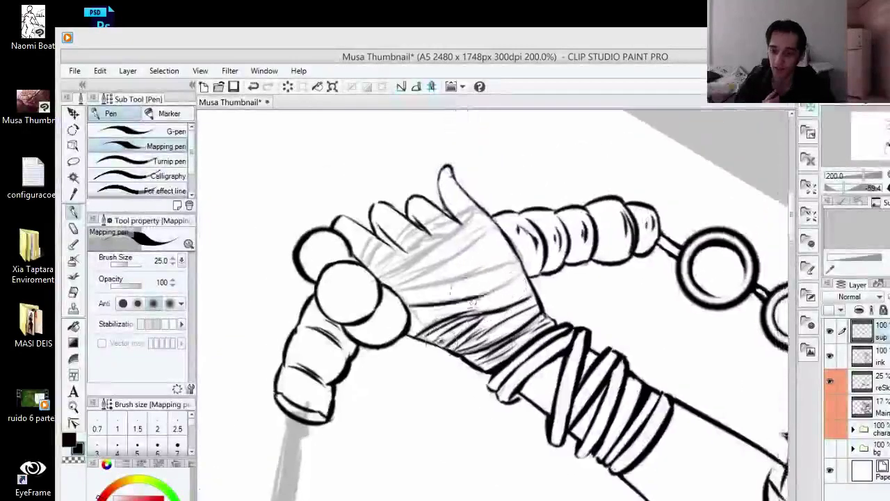
# Step: Ink the remaining bandage bands and fine creases across the raised hand's palm and finger bases
pyautogui.hotkey('shift', 'space')
pyautogui.moveTo(431, 310); pyautogui.dragTo(491, 293)
pyautogui.hotkey('shift', 'space')
pyautogui.moveTo(648, 274)
pyautogui.mouseDown()
pyautogui.moveTo(504, 218)
pyautogui.moveTo(443, 346)
pyautogui.mouseUp()
pyautogui.moveTo(461, 236)
pyautogui.mouseDown()
pyautogui.moveTo(417, 347)
pyautogui.moveTo(421, 234)
pyautogui.mouseUp()
pyautogui.press('e')
pyautogui.press('p')
pyautogui.hotkey('shift', 'space')
pyautogui.moveTo(427, 255)
pyautogui.mouseDown()
pyautogui.moveTo(484, 280)
pyautogui.moveTo(492, 295)
pyautogui.mouseUp()
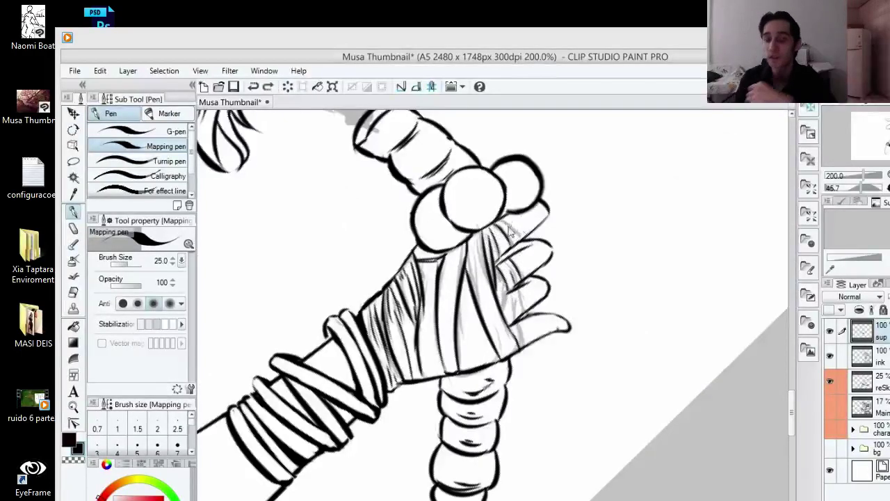
pyautogui.press('space')
pyautogui.moveTo(516, 300); pyautogui.dragTo(511, 245)
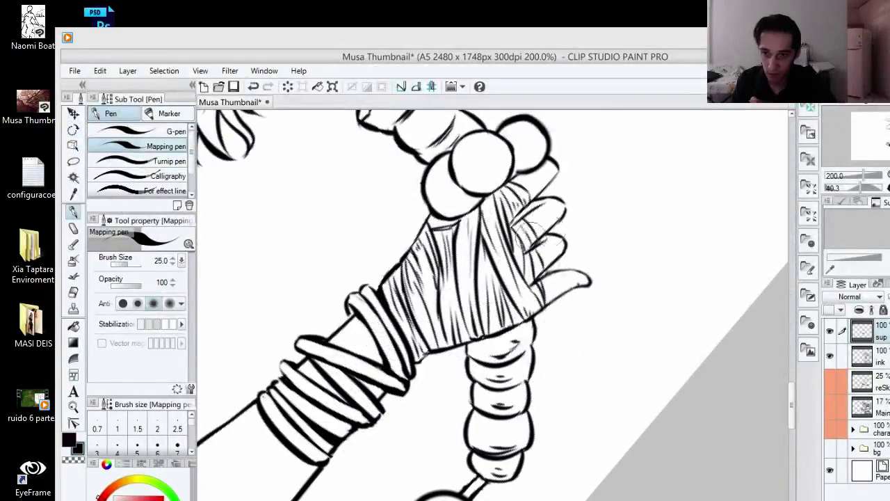
# Step: Erase the first narrow bands from the solid black cuff beside the lowered fist, using the 15.0 Hard eraser
pyautogui.hotkey('ctrl', 'space')
pyautogui.moveTo(528, 236); pyautogui.dragTo(392, 244)
pyautogui.hotkey('shift', 'space')
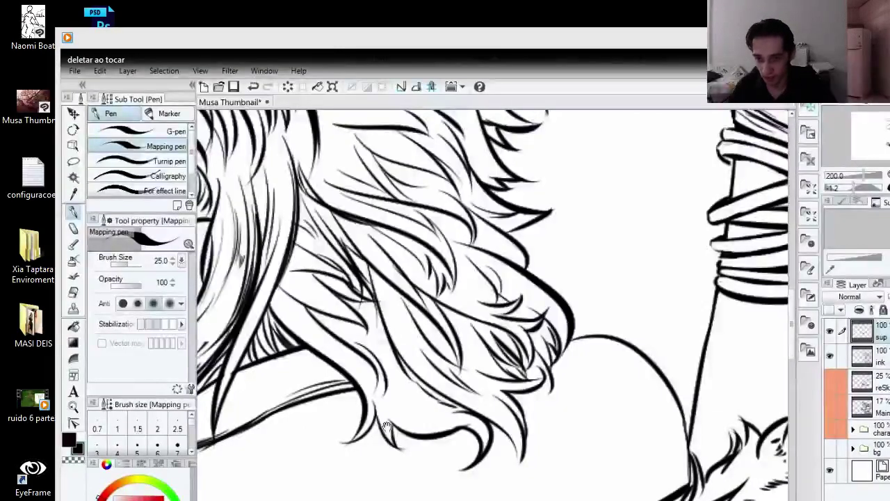
pyautogui.press('e')
pyautogui.moveTo(528, 278); pyautogui.dragTo(563, 347)
pyautogui.moveTo(542, 306); pyautogui.dragTo(514, 264)
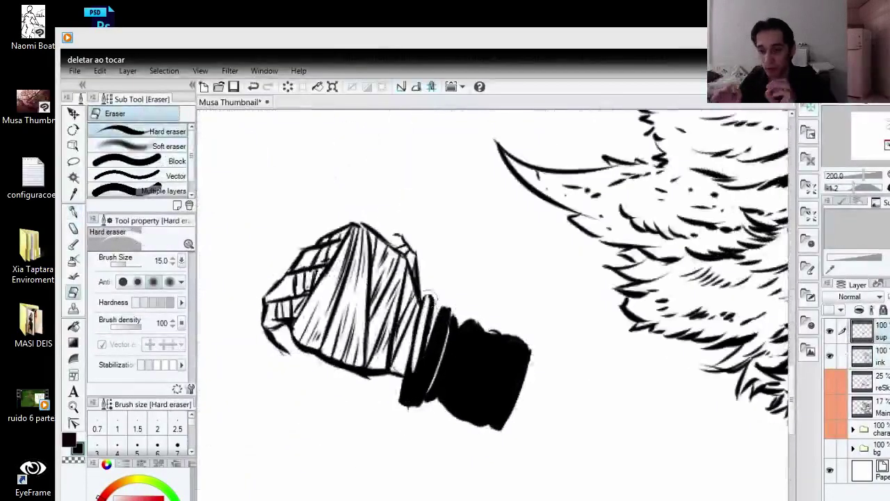
pyautogui.moveTo(428, 303); pyautogui.dragTo(413, 376)
pyautogui.moveTo(443, 317); pyautogui.dragTo(418, 394)
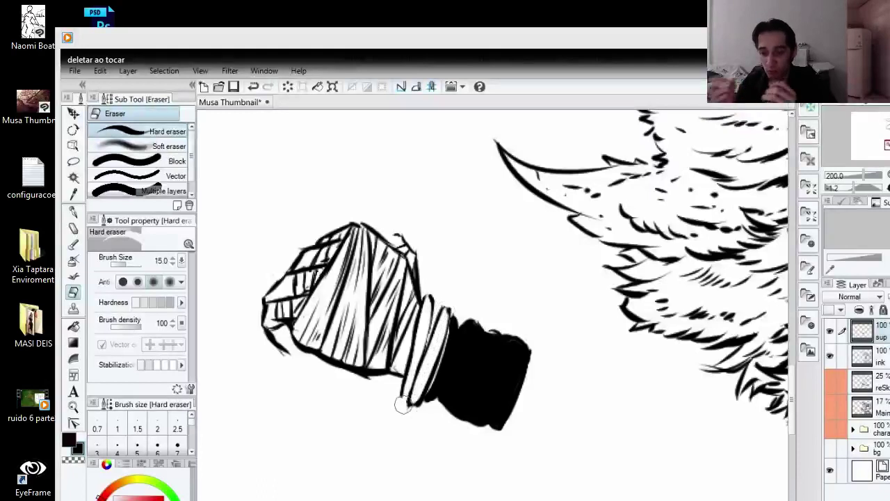
# Step: Erase the rest of the black cuff into separate wrapped strips and tidy their edges
pyautogui.press('p')
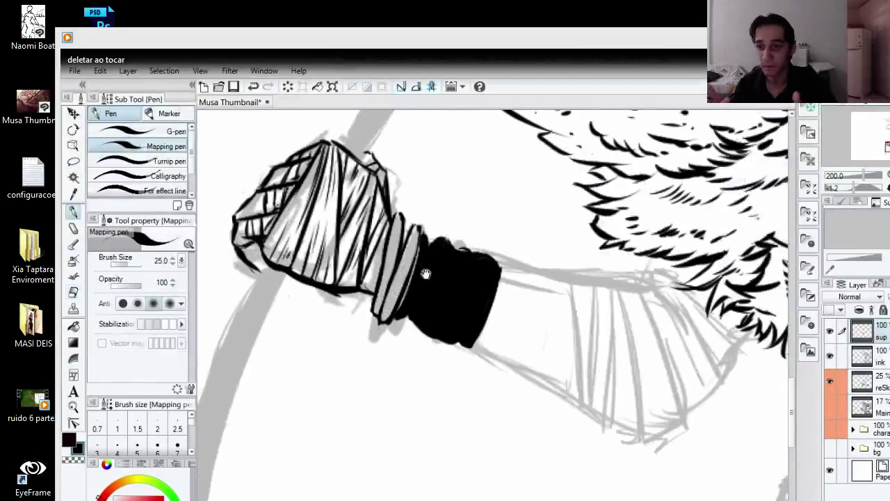
pyautogui.press('e')
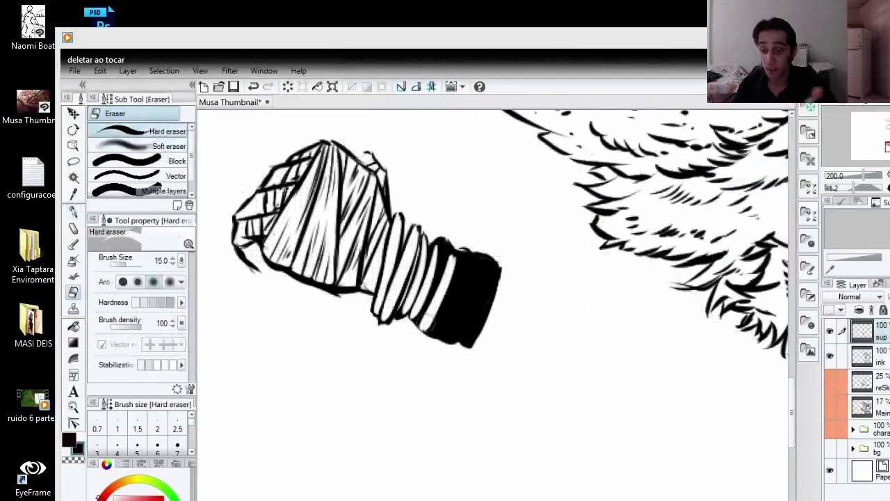
pyautogui.moveTo(467, 259)
pyautogui.mouseDown()
pyautogui.moveTo(451, 311)
pyautogui.moveTo(464, 344)
pyautogui.mouseUp()
pyautogui.moveTo(495, 253); pyautogui.dragTo(478, 348)
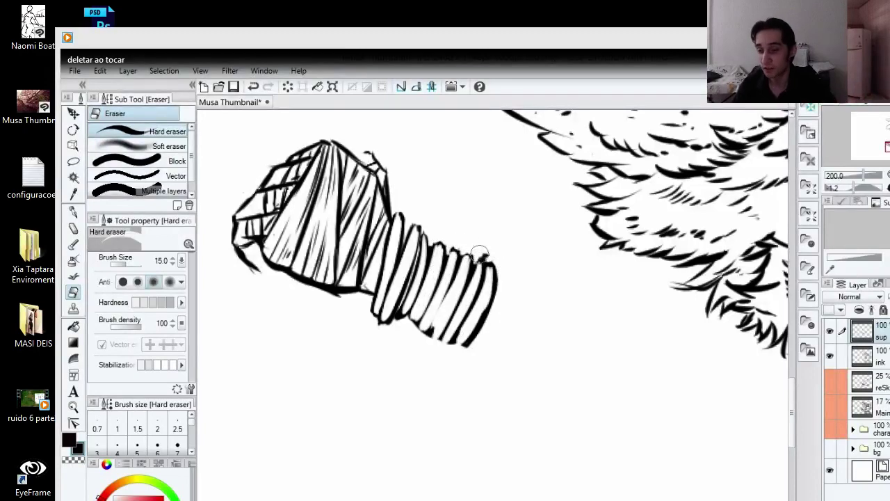
pyautogui.press('p')
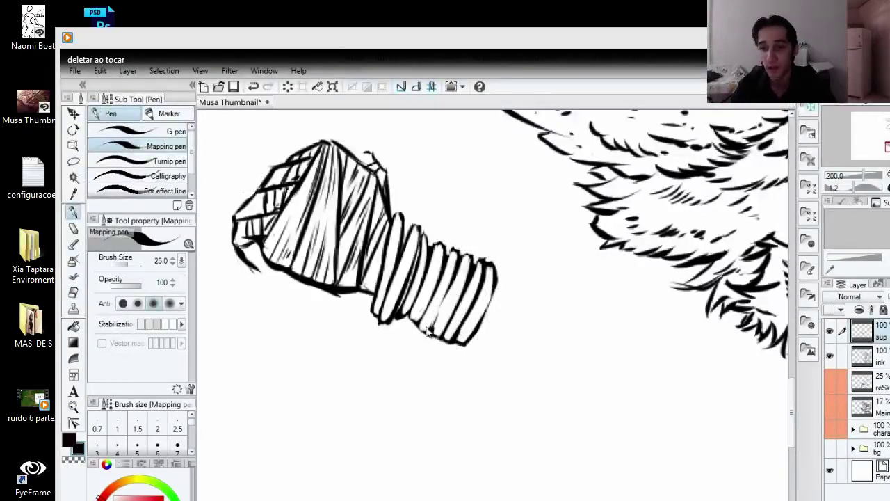
pyautogui.press('e')
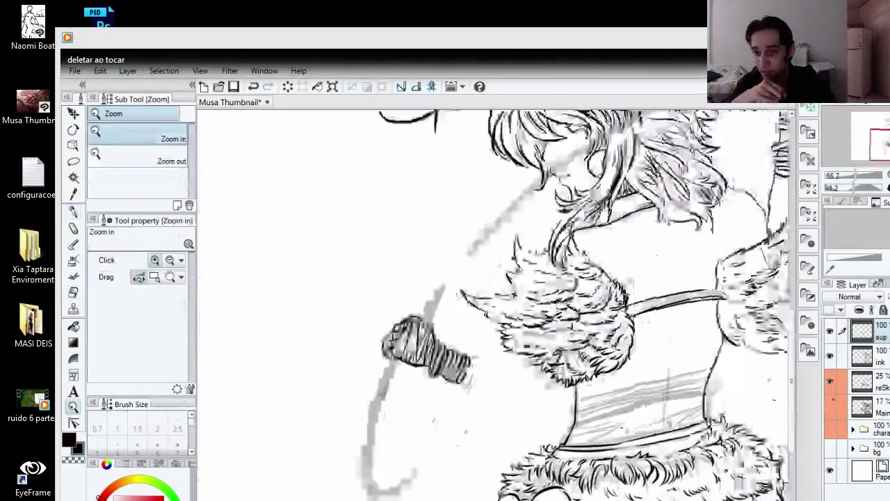
# Step: Select the inked fist and wrist wraps, adjust them with a free transform, and clear the selection
pyautogui.moveTo(418, 340)
pyautogui.mouseDown()
pyautogui.moveTo(278, 452)
pyautogui.moveTo(379, 327)
pyautogui.mouseUp()
pyautogui.click(829, 380)
pyautogui.click(830, 380)
pyautogui.press('m')
pyautogui.moveTo(466, 319)
pyautogui.mouseDown()
pyautogui.moveTo(432, 412)
pyautogui.moveTo(466, 320)
pyautogui.mouseUp()
pyautogui.hotkey('ctrl', 't')
pyautogui.moveTo(502, 369); pyautogui.dragTo(505, 372)
pyautogui.press('Return')
pyautogui.hotkey('ctrl', 'd')
pyautogui.moveTo(432, 381)
pyautogui.mouseDown()
pyautogui.moveTo(415, 411)
pyautogui.moveTo(451, 362)
pyautogui.mouseUp()
pyautogui.hotkey('ctrl', 'd')
# Step: Touch up the wrist wraps and apply another free transform to the inked lowered hand
pyautogui.press('p')
pyautogui.press('e')
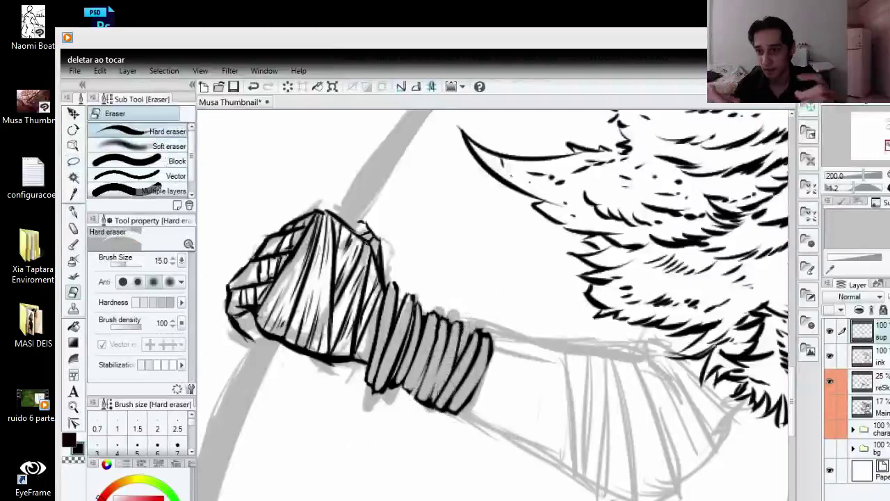
pyautogui.press('p')
pyautogui.moveTo(441, 282); pyautogui.dragTo(430, 232)
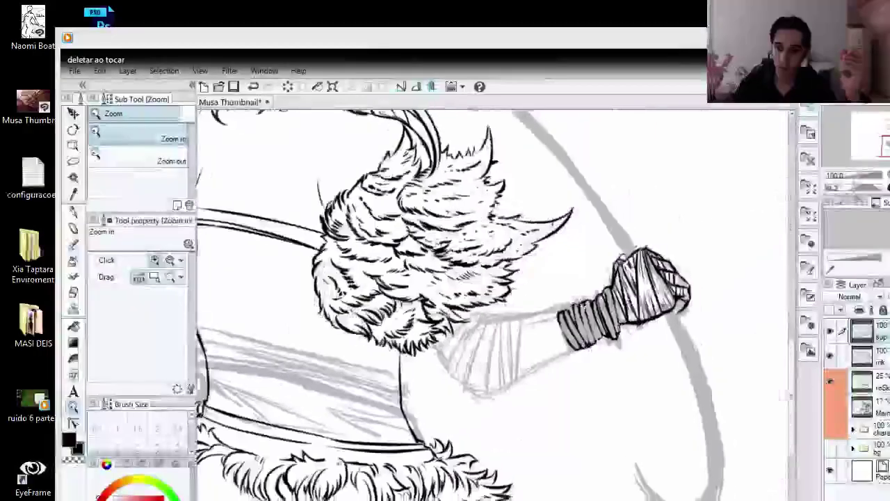
pyautogui.hotkey('ctrl', 't')
pyautogui.press('Return')
# Step: Rework the wrist wraps with crossing bands and ink the forearm outline down to the elbow
pyautogui.press('p')
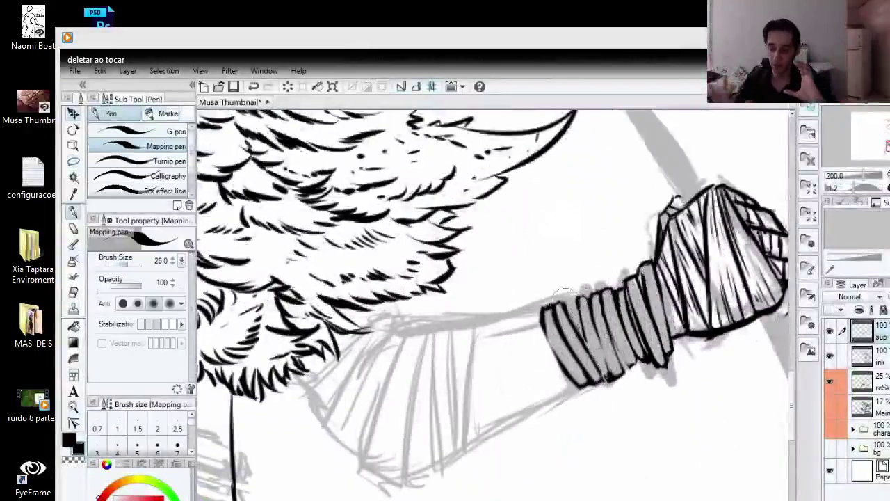
pyautogui.press('e')
pyautogui.press('p')
pyautogui.press('e')
pyautogui.press('p')
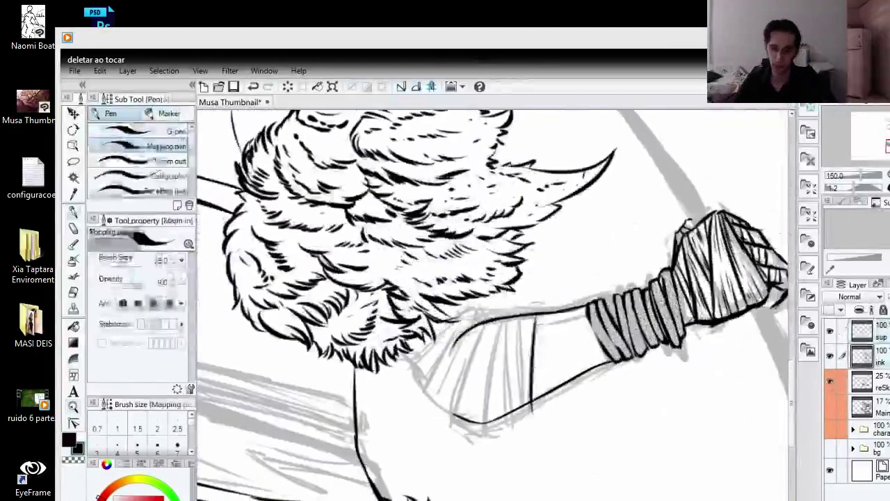
# Step: Ink the main bands of the elbow bandage and its folded end under the fur on the sup layer
pyautogui.moveTo(518, 321)
pyautogui.mouseDown()
pyautogui.moveTo(516, 409)
pyautogui.moveTo(493, 414)
pyautogui.mouseUp()
pyautogui.moveTo(505, 335); pyautogui.dragTo(484, 430)
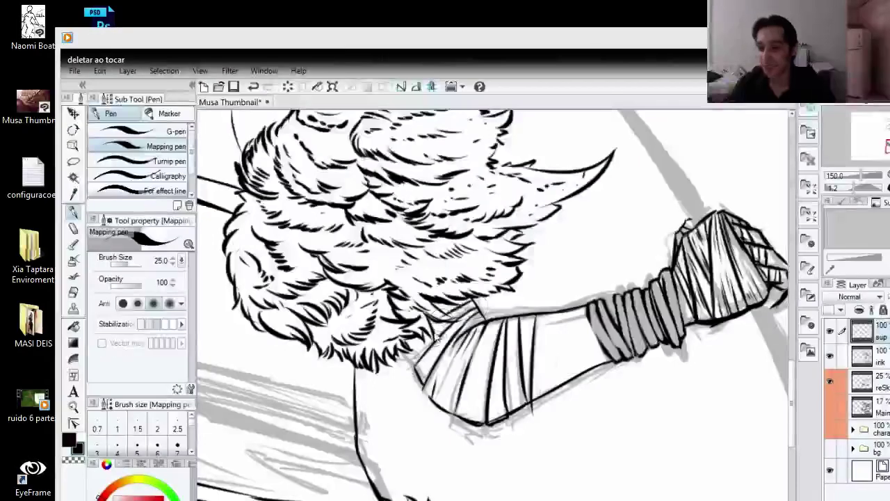
pyautogui.press('e')
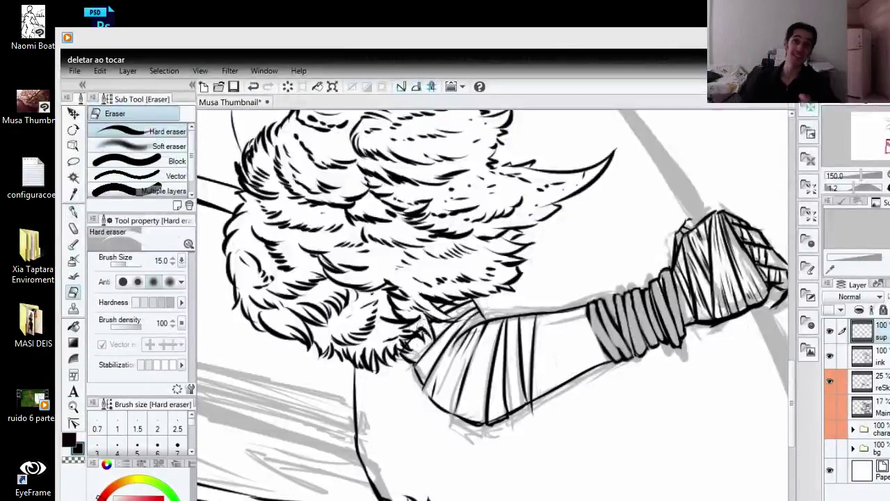
pyautogui.press('p')
pyautogui.press('ctrl+')
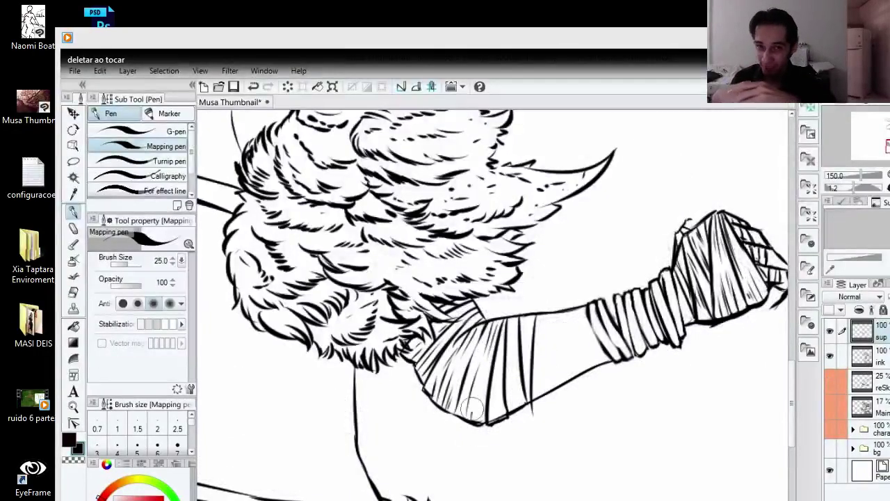
# Step: Fill the elbow bandage with fine crease lines and erase the strokes extending past its edges
pyautogui.press('e')
pyautogui.hotkey('ctrl', 'z')
pyautogui.moveTo(498, 335); pyautogui.dragTo(495, 414)
pyautogui.press('p')
pyautogui.moveTo(507, 317)
pyautogui.mouseDown()
pyautogui.moveTo(519, 410)
pyautogui.moveTo(534, 317)
pyautogui.mouseUp()
pyautogui.press('e')
pyautogui.moveTo(531, 412); pyautogui.dragTo(513, 420)
pyautogui.hotkey('alt', ']')
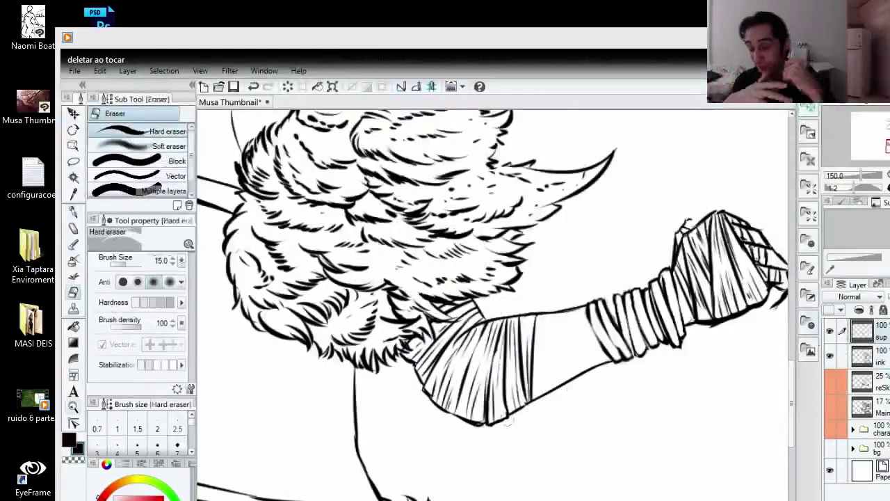
# Step: Show the sketch layer and ink the upper edge and side folds of the waist sash
pyautogui.scroll(-3, 568, 397)
pyautogui.press('h')
pyautogui.moveTo(568, 397); pyautogui.dragTo(521, 418)
pyautogui.click(830, 384)
pyautogui.click(518, 449)
pyautogui.moveTo(552, 298); pyautogui.dragTo(673, 237)
pyautogui.hotkey('ctrl', 'z')
pyautogui.moveTo(464, 354)
pyautogui.mouseDown()
pyautogui.moveTo(444, 382)
pyautogui.moveTo(464, 353)
pyautogui.moveTo(684, 301)
pyautogui.mouseUp()
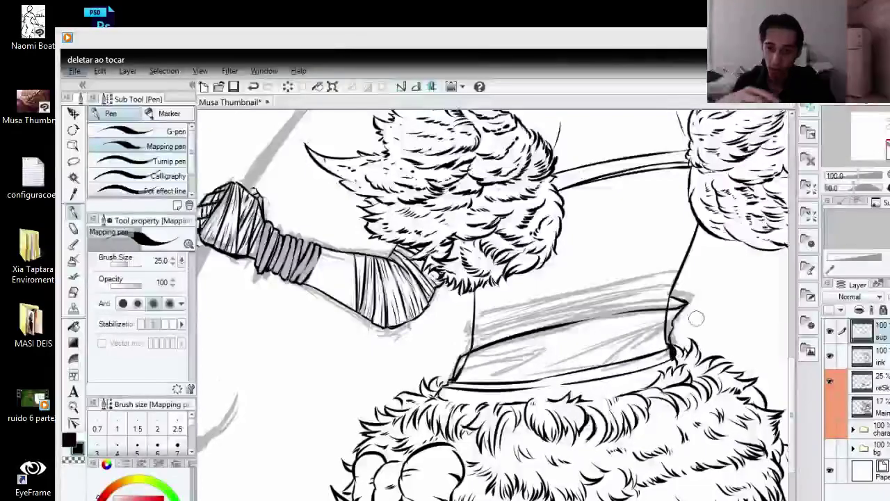
# Step: Erase the excess ink lines around the side edges of the waist sash on the ink layer
pyautogui.keyDown('ctrl'); pyautogui.click(700, 361); pyautogui.keyUp('ctrl')
pyautogui.keyDown('ctrl'); pyautogui.keyDown('alt'); pyautogui.click(668, 351); pyautogui.keyUp('alt'); pyautogui.keyUp('ctrl')
pyautogui.keyDown('ctrl'); pyautogui.keyDown('alt'); pyautogui.click(667, 351); pyautogui.keyUp('alt'); pyautogui.keyUp('ctrl')
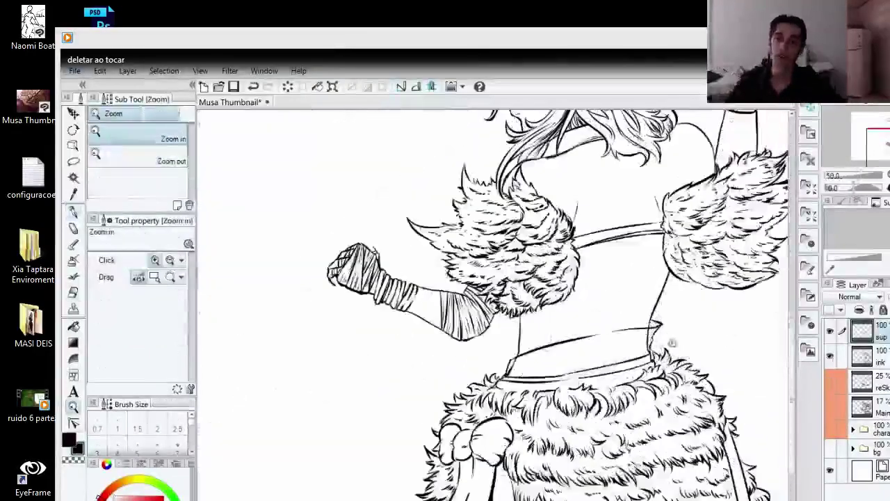
pyautogui.keyDown('ctrl'); pyautogui.click(673, 350); pyautogui.keyUp('ctrl')
pyautogui.press('e')
pyautogui.moveTo(652, 349); pyautogui.dragTo(687, 355)
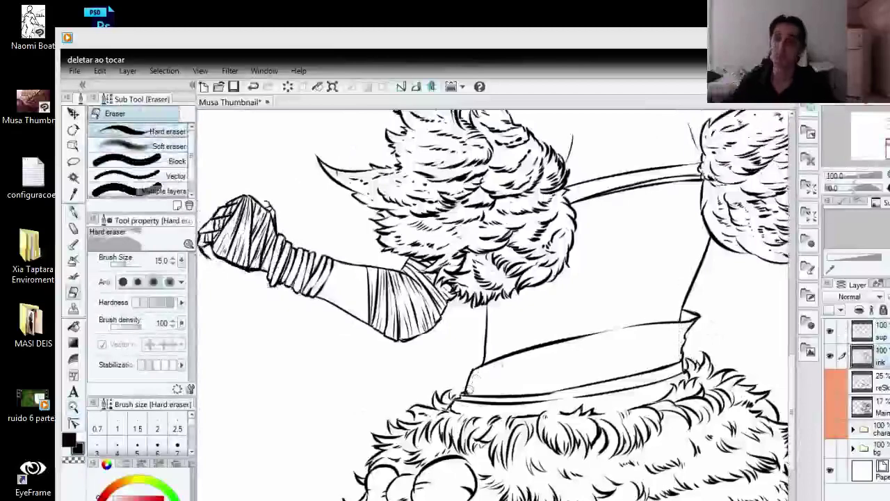
# Step: Ink the fabric creases inside the waist sash on the sup layer over the sketch, then hide the sketch
pyautogui.click(829, 381)
pyautogui.click(873, 381)
pyautogui.press('p')
pyautogui.hotkey('alt', ']')
pyautogui.hotkey('alt', ']')
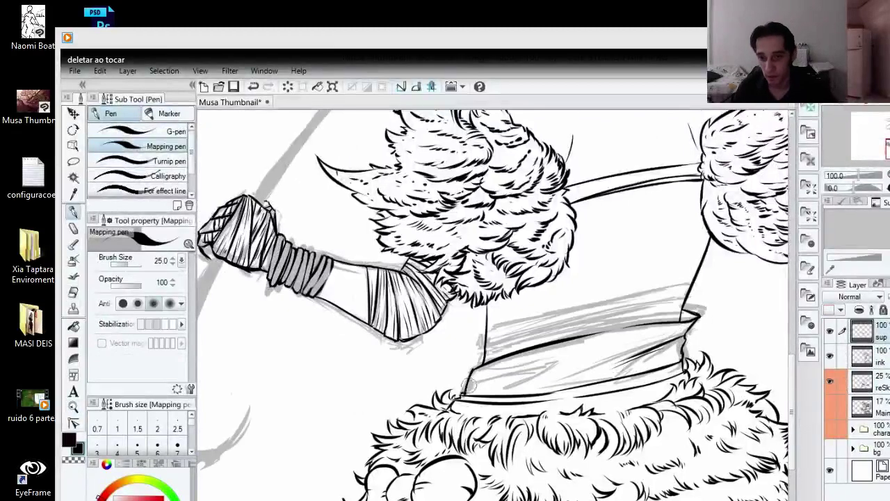
pyautogui.click(830, 381)
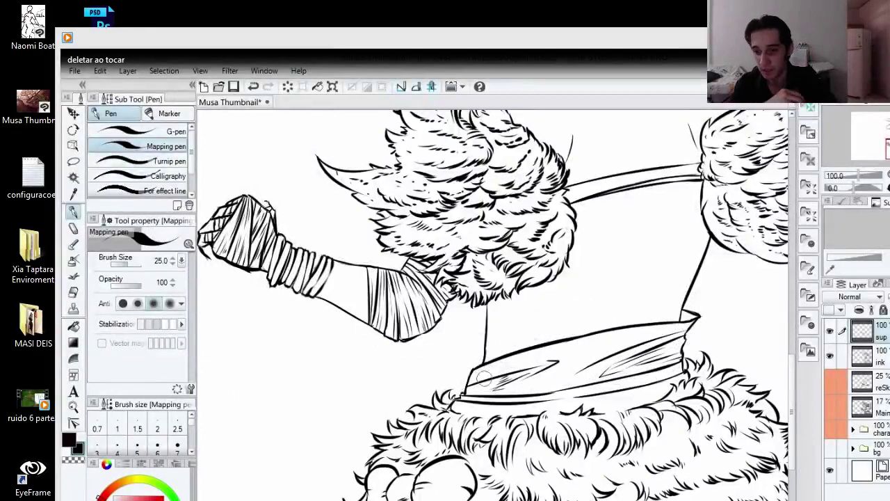
# Step: Flip the canvas horizontally and ink short shading lines in the folded upper corner of the waist sash on the sup layer
pyautogui.press('h')
pyautogui.moveTo(562, 365); pyautogui.dragTo(506, 365)
pyautogui.moveTo(444, 302); pyautogui.dragTo(500, 302)
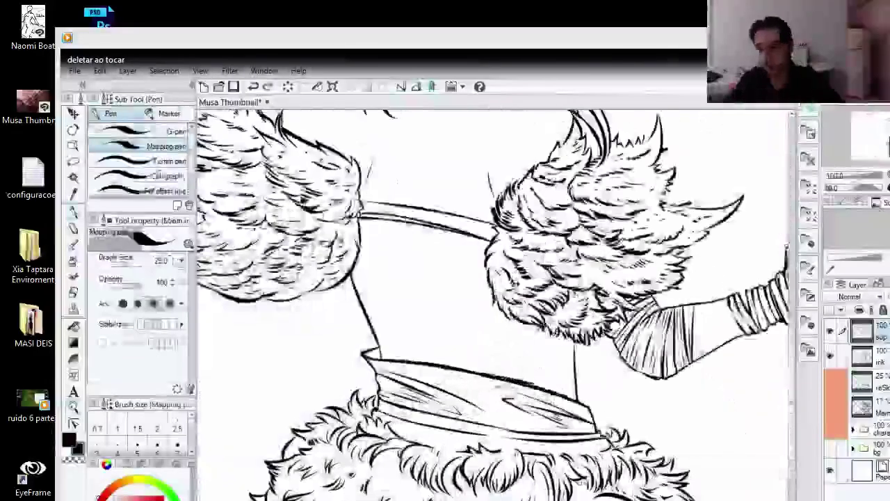
pyautogui.press('e')
pyautogui.press('p')
pyautogui.press('e')
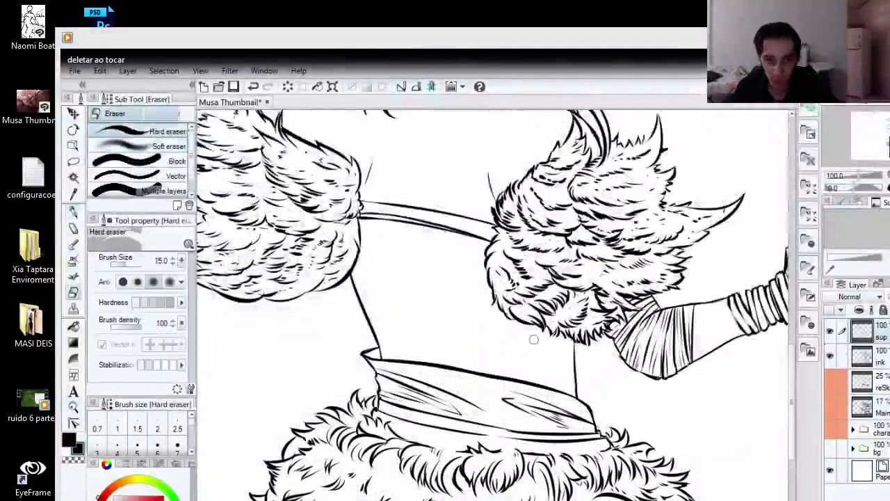
pyautogui.press('p')
pyautogui.moveTo(687, 310); pyautogui.dragTo(742, 294)
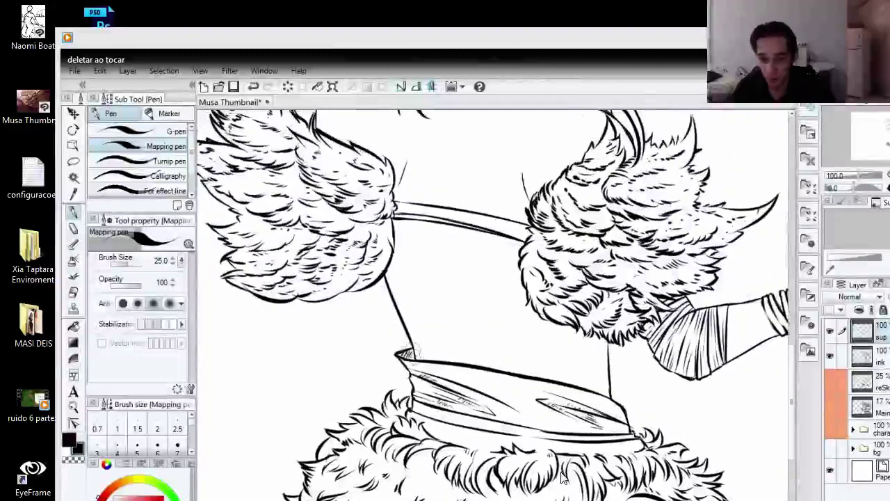
# Step: Erase and re-ink the sash's side edge opposite the folded corner as a rounded bulge, and flip the canvas back
pyautogui.press('e')
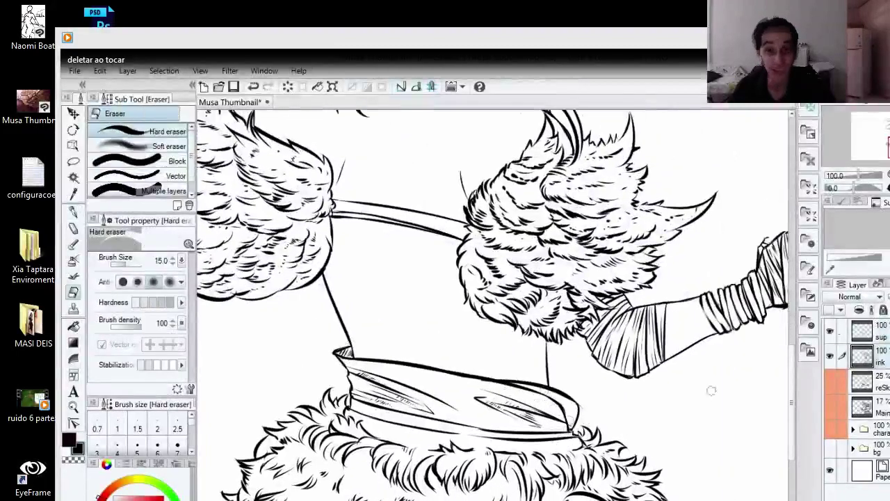
pyautogui.press('p')
pyautogui.press('e')
pyautogui.press('p')
pyautogui.moveTo(576, 421); pyautogui.dragTo(650, 421)
pyautogui.moveTo(549, 335); pyautogui.dragTo(514, 314)
pyautogui.press('h')
pyautogui.press('e')
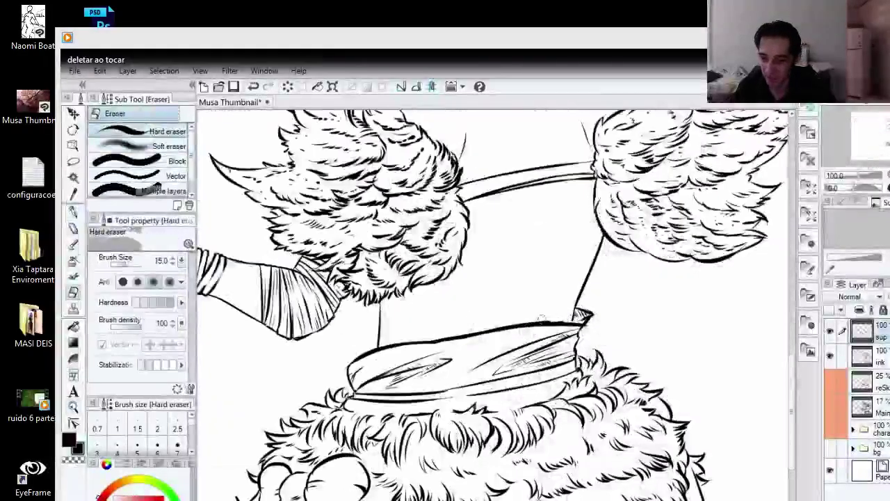
# Step: Erase and redraw the folded upper corner of the waist sash with a pointed tip and cleaner fold lines
pyautogui.press('p')
pyautogui.press('e')
pyautogui.press('p')
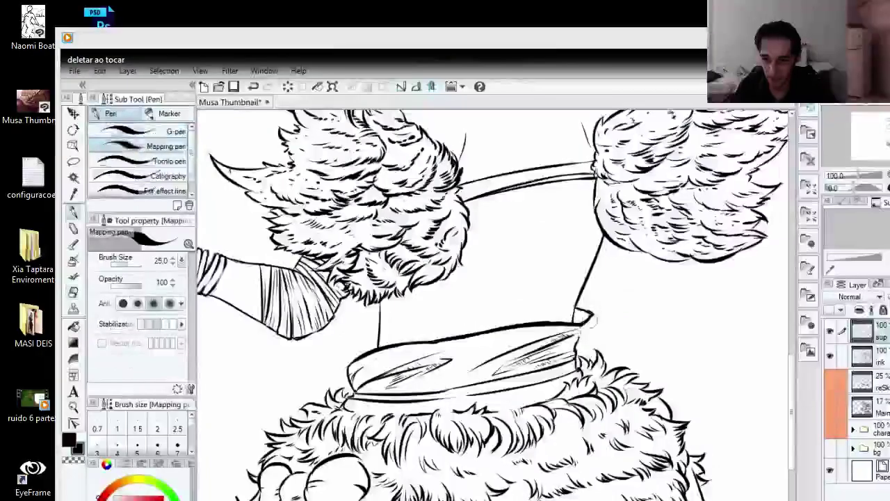
pyautogui.press('e')
pyautogui.press('p')
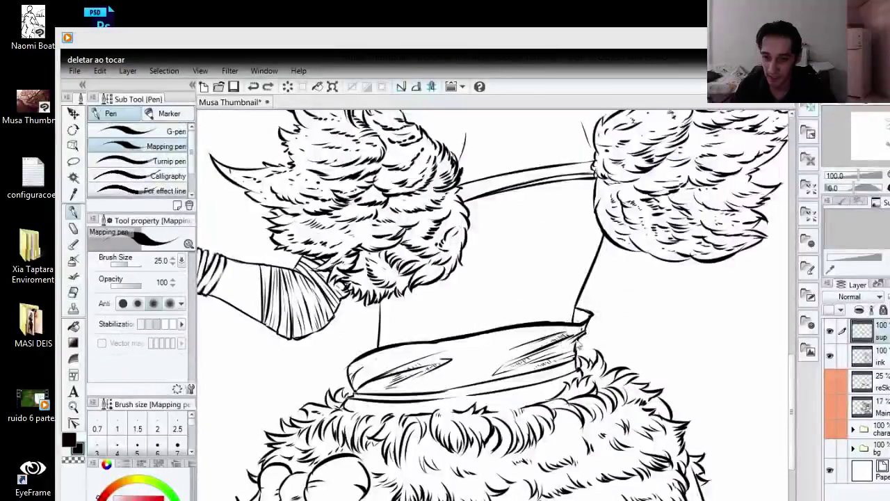
pyautogui.press('e')
pyautogui.scroll(-5, 577, 340)
pyautogui.press('p')
pyautogui.scroll(3, 577, 340)
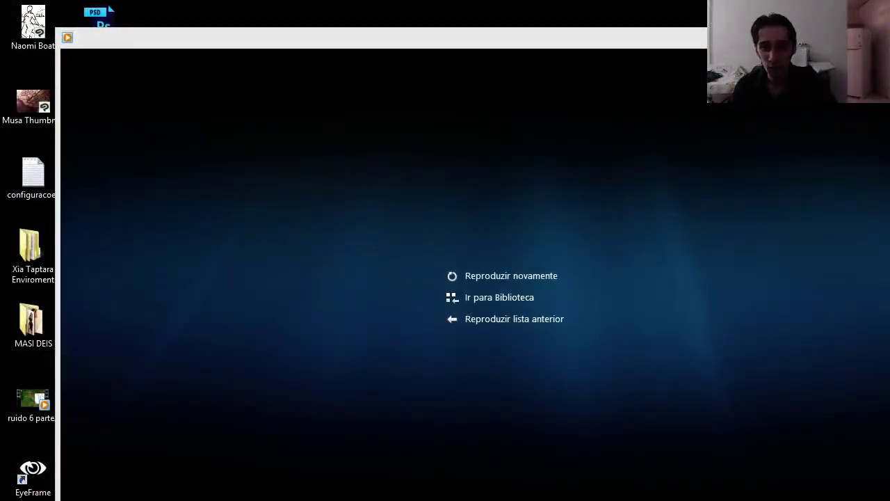
# Step: Close the finished video and open the timelapse 18 de marco 2016 video from the desktop
pyautogui.hotkey('alt', 'F4')
pyautogui.click(771, 111)
pyautogui.doubleClick(770, 107)
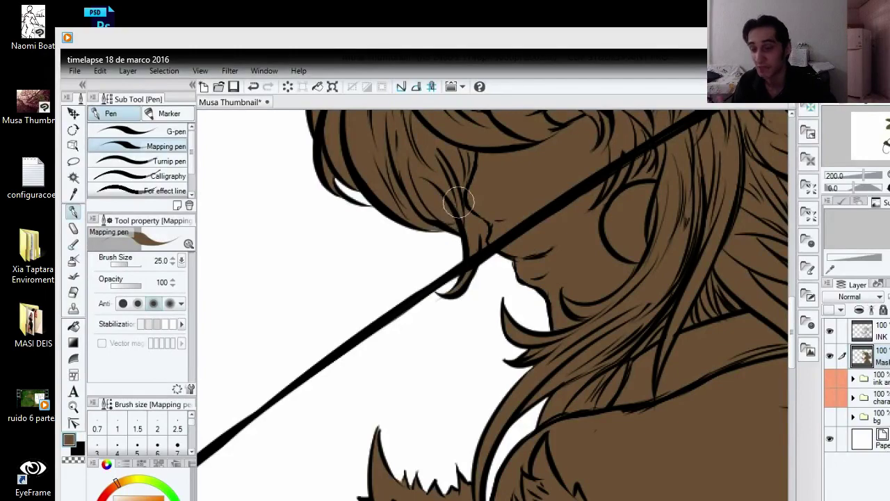
# Step: Load the whole character's silhouette as a selection, and show and expand the bg folder
pyautogui.moveTo(598, 469)
pyautogui.mouseDown()
pyautogui.moveTo(493, 445)
pyautogui.moveTo(612, 318)
pyautogui.moveTo(593, 269)
pyautogui.mouseUp()
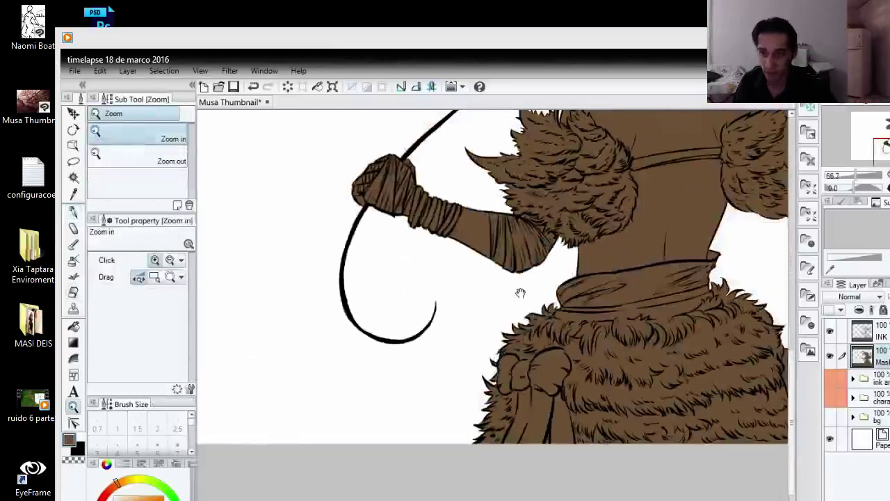
pyautogui.keyDown('alt'); pyautogui.click(520, 293); pyautogui.keyUp('alt')
pyautogui.scroll(5, 520, 292)
pyautogui.keyDown('ctrl'); pyautogui.click(848, 326); pyautogui.keyUp('ctrl')
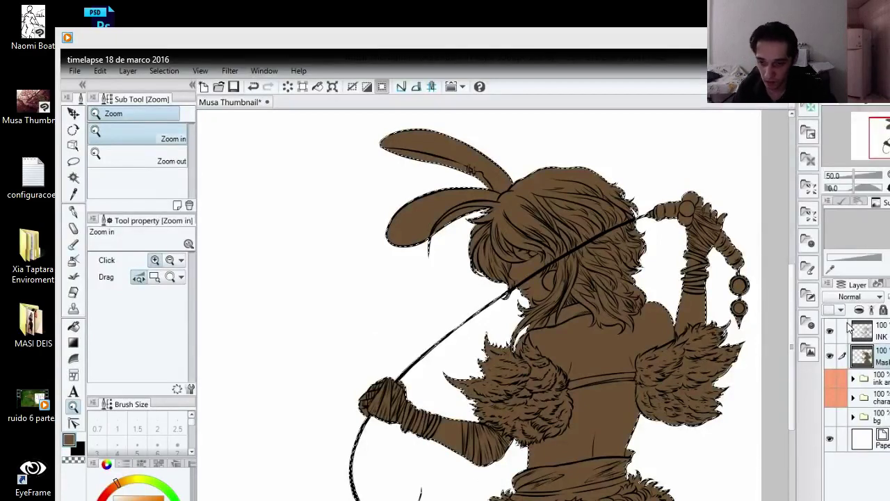
pyautogui.click(830, 416)
pyautogui.click(852, 416)
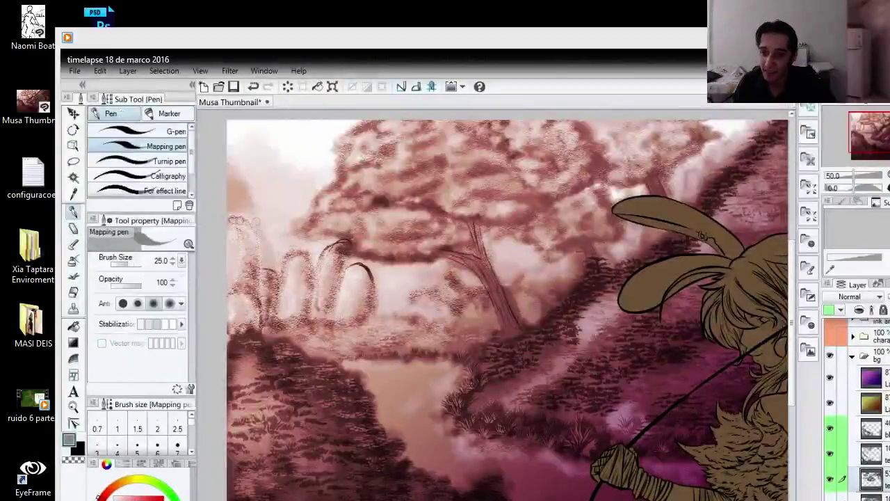
# Step: Add a new layer in the bg folder and draw thin dark outlines around the standing stones with the Mapping pen
pyautogui.press('p')
pyautogui.press('/')
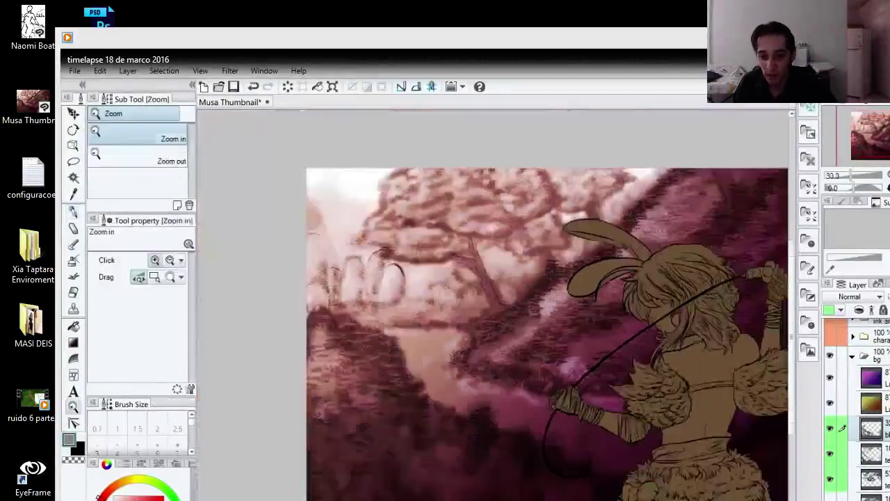
pyautogui.click(829, 376)
pyautogui.click(830, 403)
pyautogui.moveTo(356, 355); pyautogui.dragTo(369, 374)
pyautogui.click(334, 295)
pyautogui.press('p')
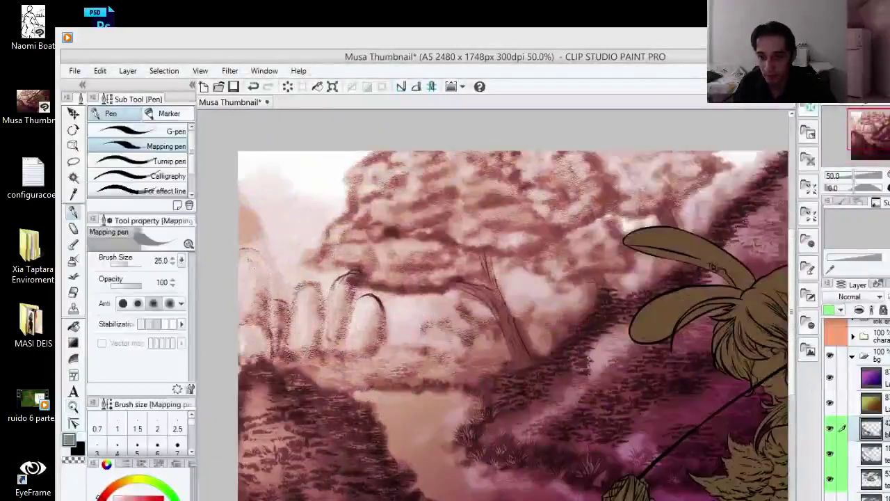
pyautogui.hotkey('ctrl', 'shift', 'n')
pyautogui.press('x')
pyautogui.moveTo(238, 250)
pyautogui.mouseDown()
pyautogui.moveTo(268, 290)
pyautogui.moveTo(270, 356)
pyautogui.mouseUp()
pyautogui.moveTo(298, 306); pyautogui.dragTo(287, 350)
pyautogui.hotkey('ctrl', 'z')
pyautogui.moveTo(328, 305); pyautogui.dragTo(317, 350)
pyautogui.moveTo(361, 298); pyautogui.dragTo(359, 314)
# Step: Merge the new stone outline layer into the layer beneath it in the bg folder
pyautogui.moveTo(565, 390); pyautogui.dragTo(546, 172)
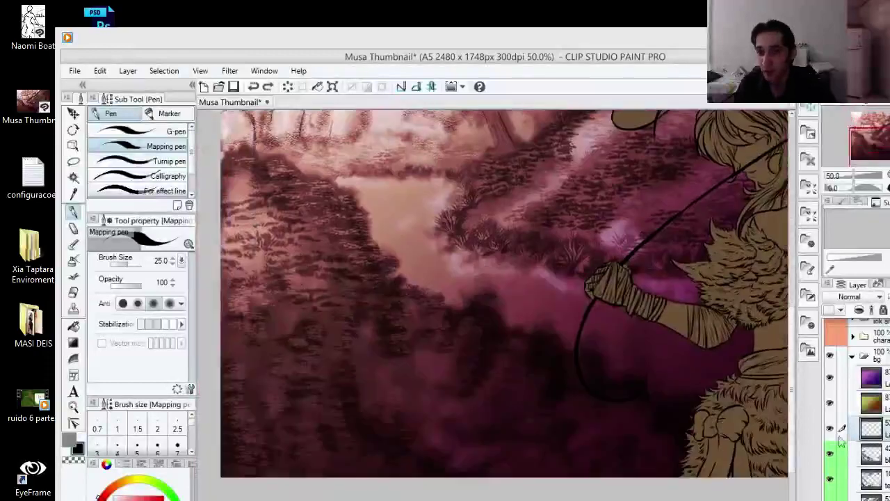
pyautogui.press('/')
pyautogui.moveTo(569, 409); pyautogui.dragTo(500, 410)
pyautogui.hotkey('ctrl', 'e')
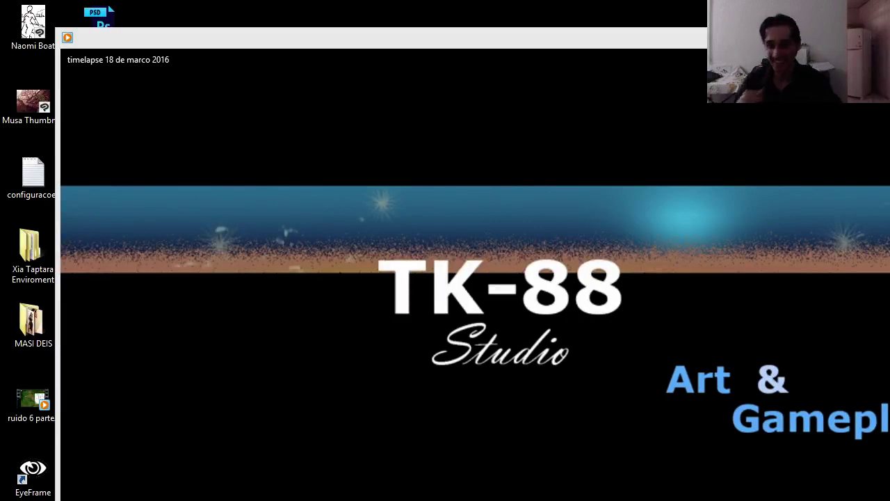
# Step: Close the timelapse video, turn off the player 2 source in Open Broadcaster Software and return to Musa Thumbnail in Clip Studio Paint
pyautogui.hotkey('alt', 'F4')
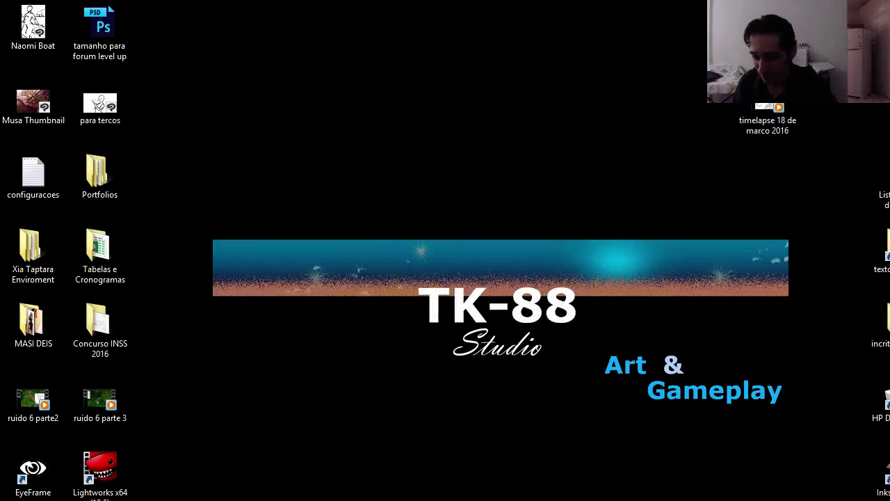
pyautogui.hotkey('alt', 'Tab')
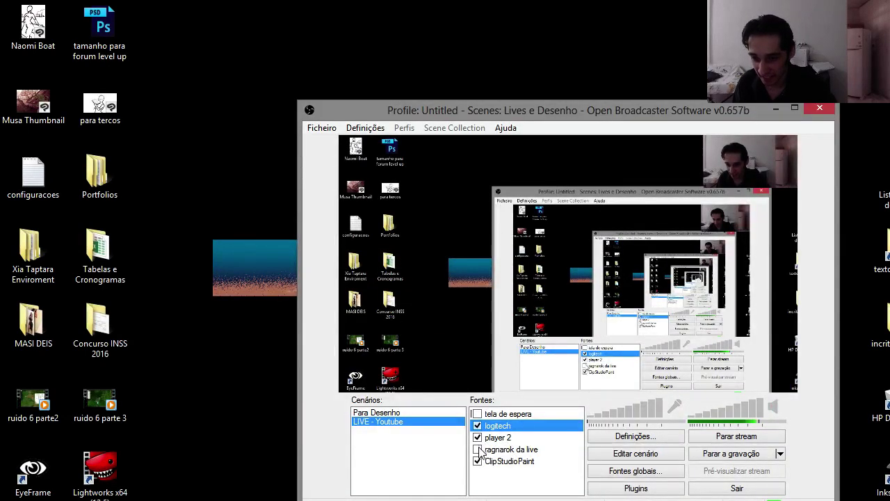
pyautogui.click(478, 438)
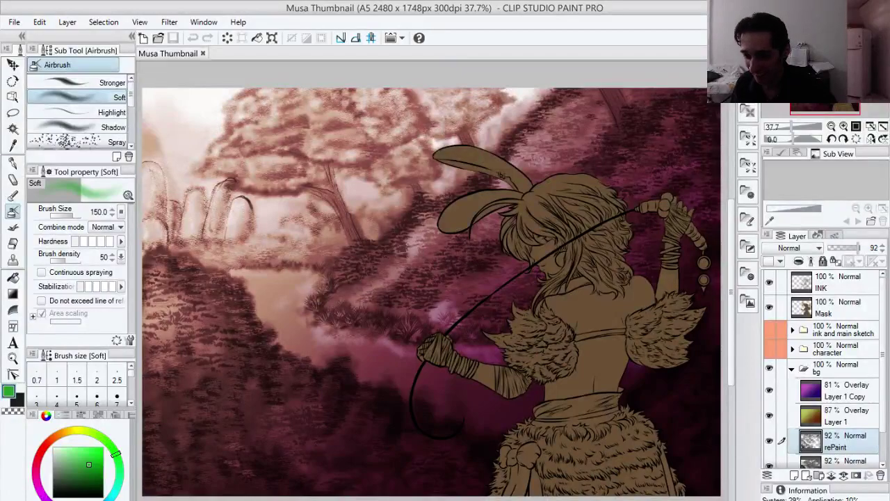
pyautogui.press('super+d')
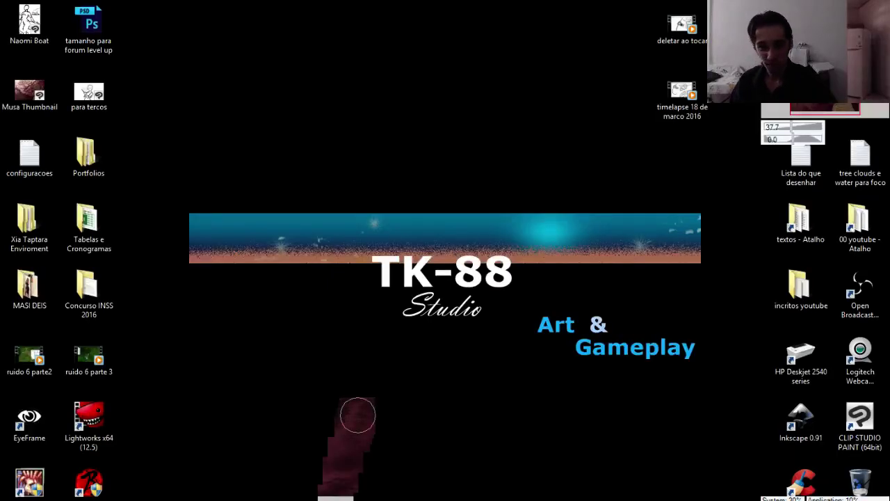
pyautogui.press('super+d')
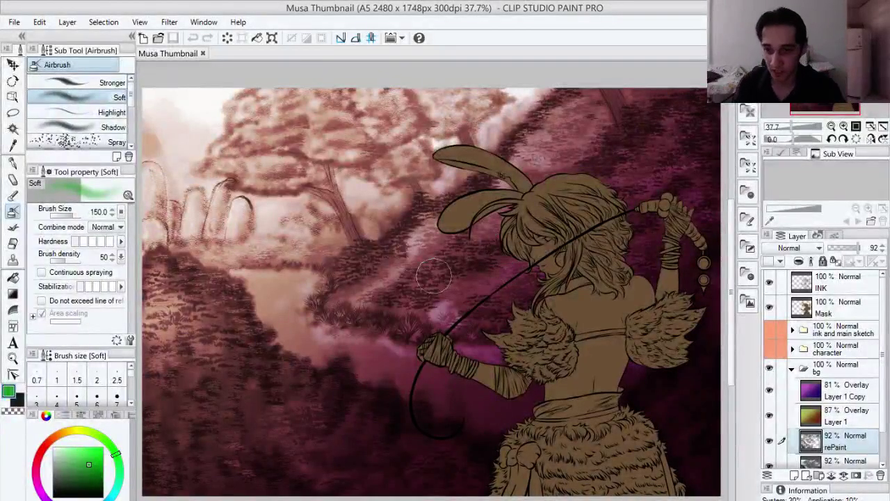
# Step: Examine the background painting up close, from the standing stones and trees to the slope behind the character
pyautogui.moveTo(386, 299)
pyautogui.mouseDown()
pyautogui.moveTo(377, 315)
pyautogui.moveTo(374, 301)
pyautogui.mouseUp()
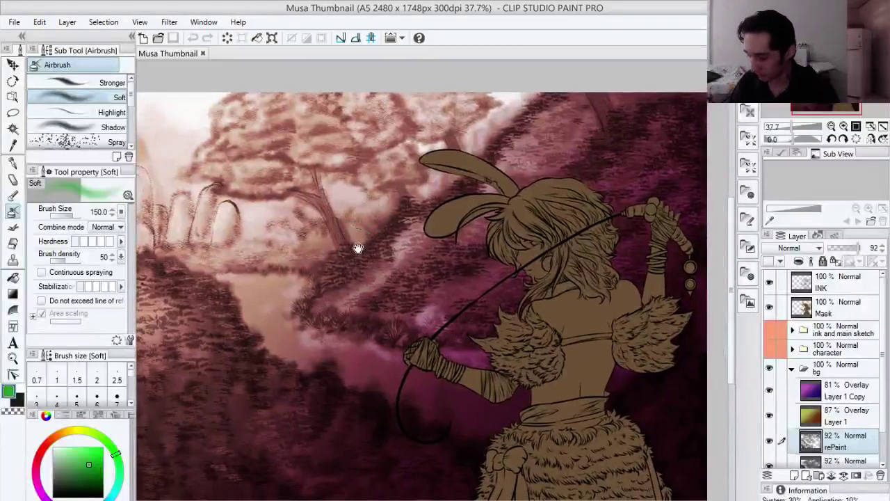
pyautogui.moveTo(368, 271); pyautogui.dragTo(429, 271)
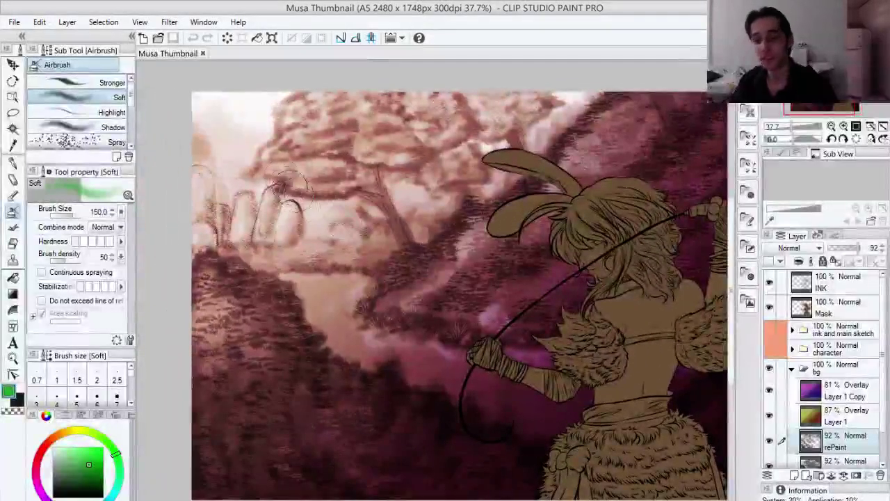
pyautogui.hotkey('ctrl', 'space')
pyautogui.click(267, 201)
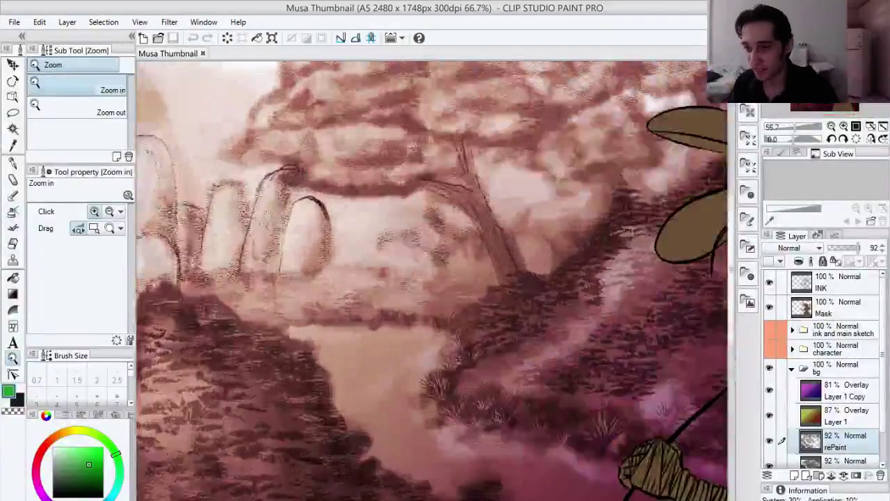
pyautogui.click(267, 201)
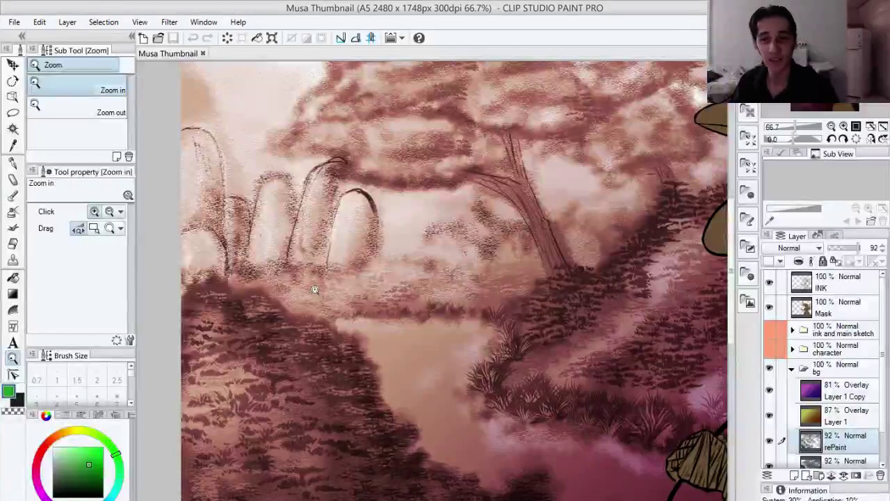
pyautogui.moveTo(622, 330); pyautogui.dragTo(300, 218)
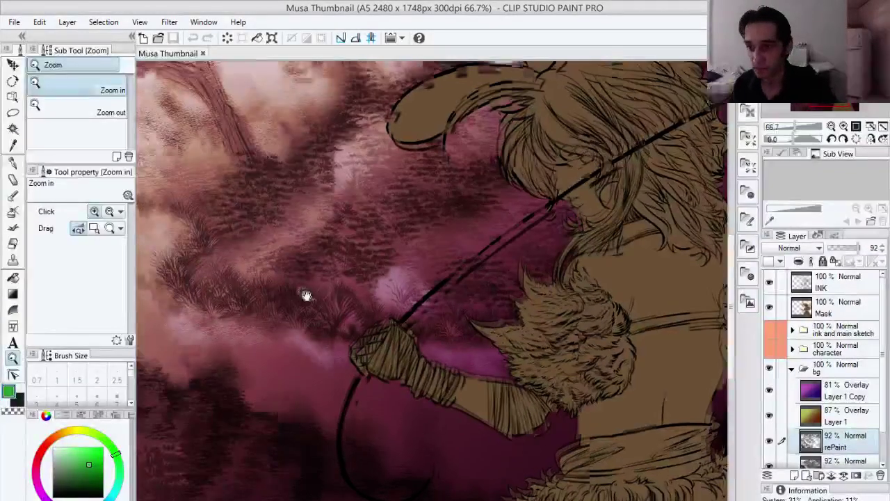
pyautogui.moveTo(308, 294); pyautogui.dragTo(367, 358)
pyautogui.moveTo(355, 316); pyautogui.dragTo(397, 366)
pyautogui.moveTo(378, 305); pyautogui.dragTo(455, 317)
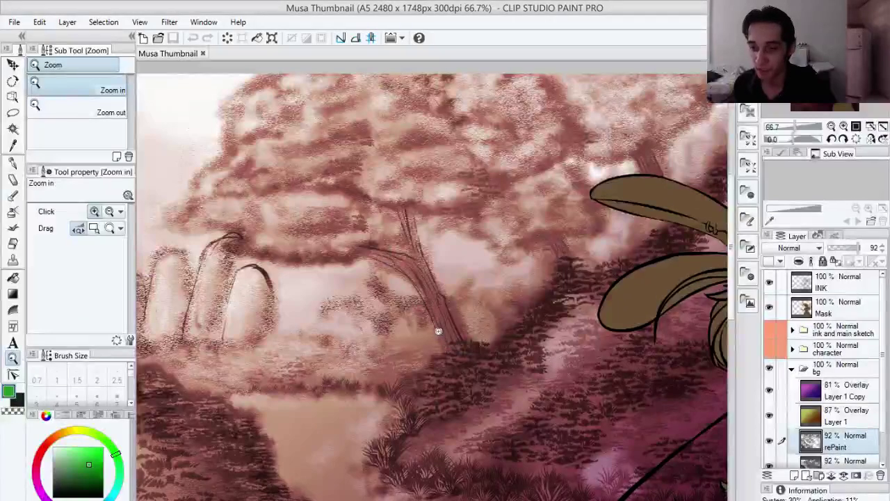
pyautogui.moveTo(541, 304); pyautogui.dragTo(512, 306)
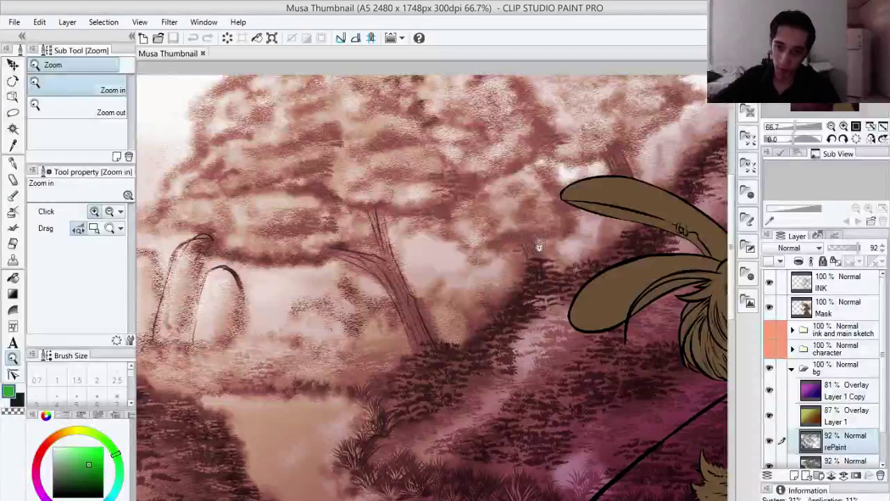
pyautogui.moveTo(469, 268); pyautogui.dragTo(488, 272)
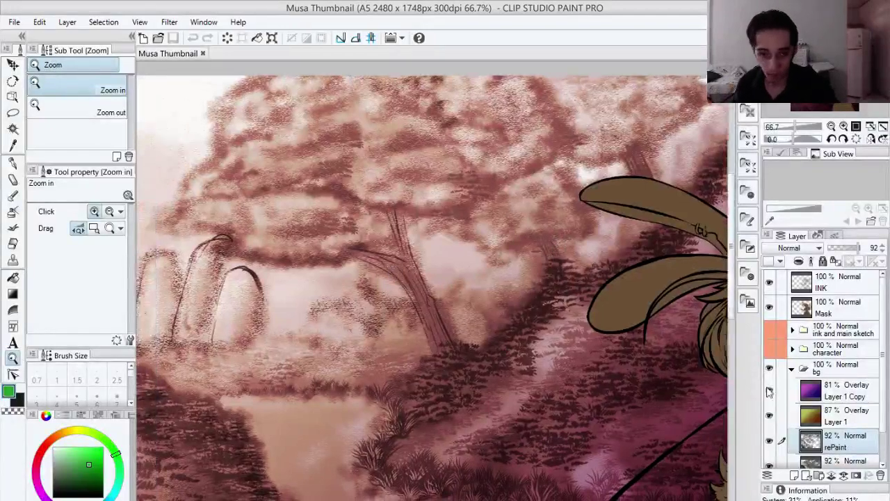
# Step: Hide the rePaint layer to compare the background with the earlier rough painting, and show it again
pyautogui.click(770, 440)
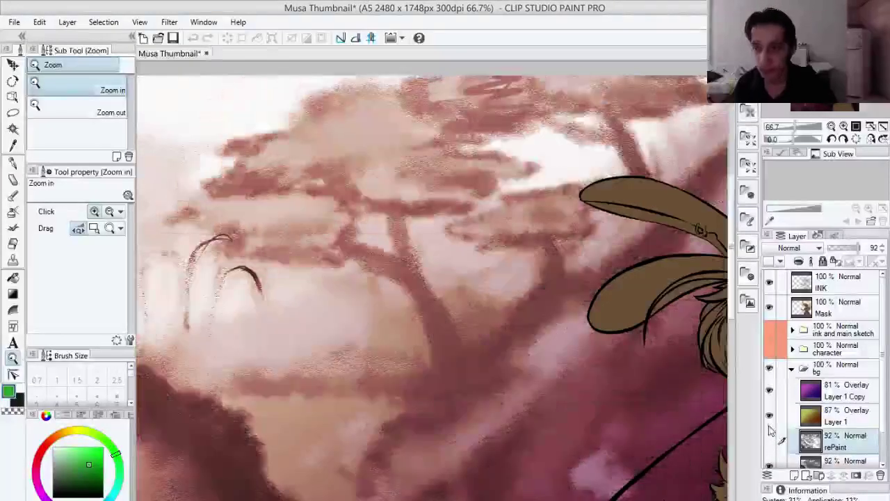
pyautogui.scroll(-1, 526, 345)
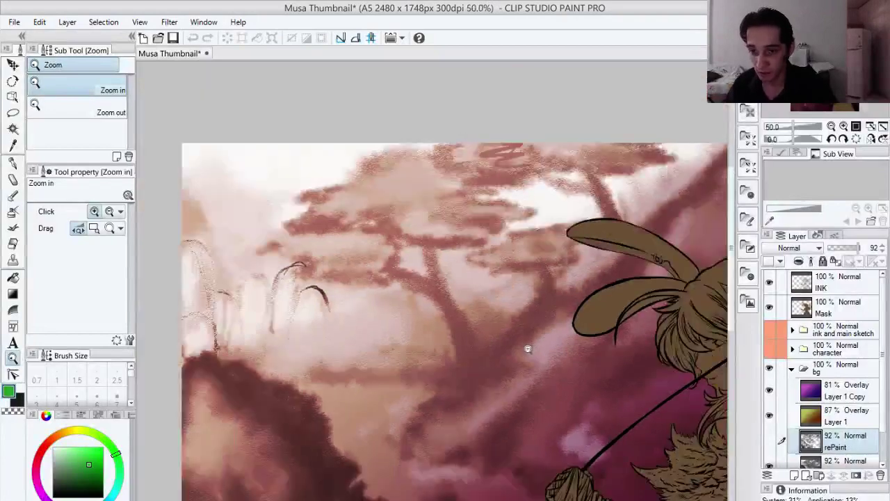
pyautogui.moveTo(528, 355); pyautogui.dragTo(524, 342)
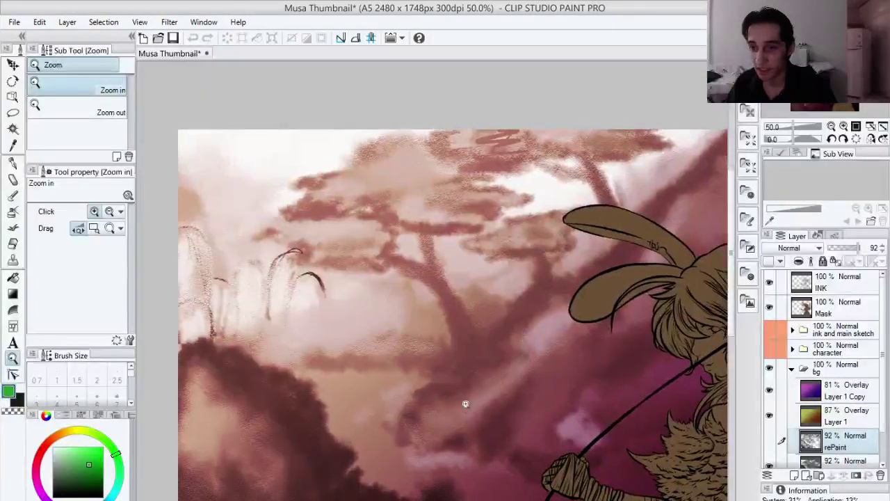
pyautogui.moveTo(486, 393); pyautogui.dragTo(453, 344)
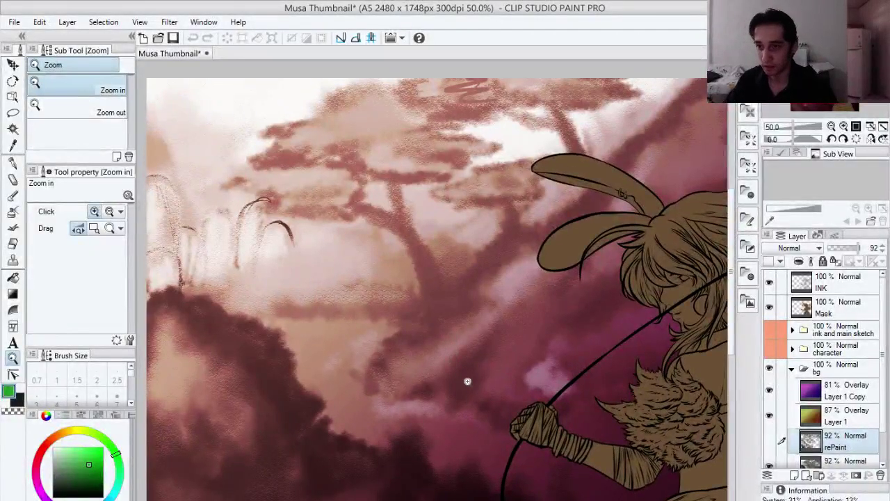
pyautogui.moveTo(504, 364); pyautogui.dragTo(515, 336)
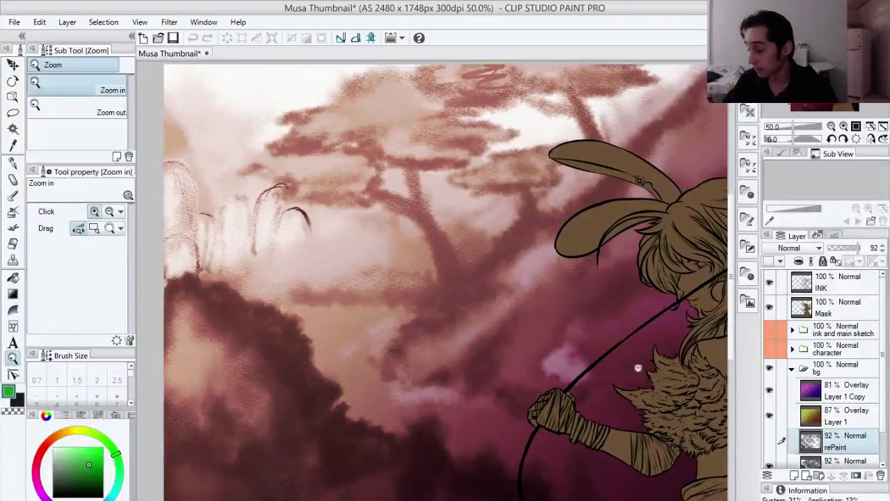
pyautogui.click(770, 442)
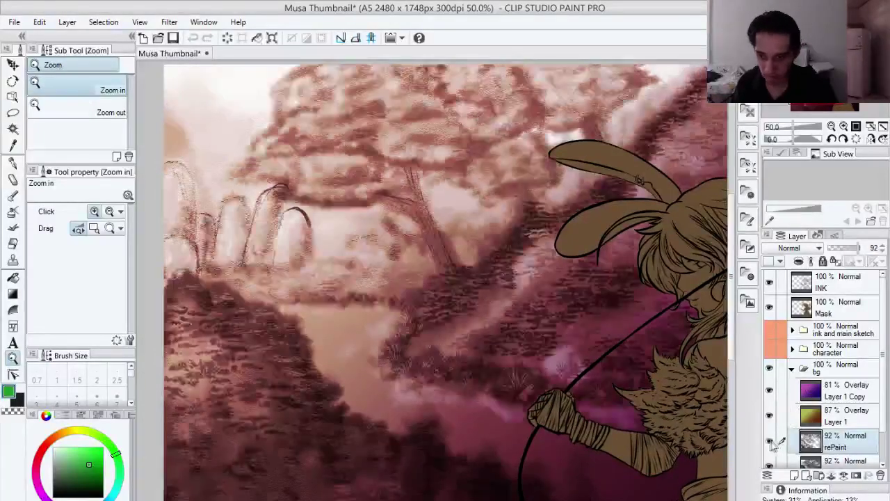
# Step: Examine the brushwork on the foreground slope and the water up close, and return to the full composition
pyautogui.moveTo(593, 417); pyautogui.dragTo(561, 338)
pyautogui.moveTo(402, 383)
pyautogui.mouseDown()
pyautogui.moveTo(474, 353)
pyautogui.moveTo(433, 357)
pyautogui.mouseUp()
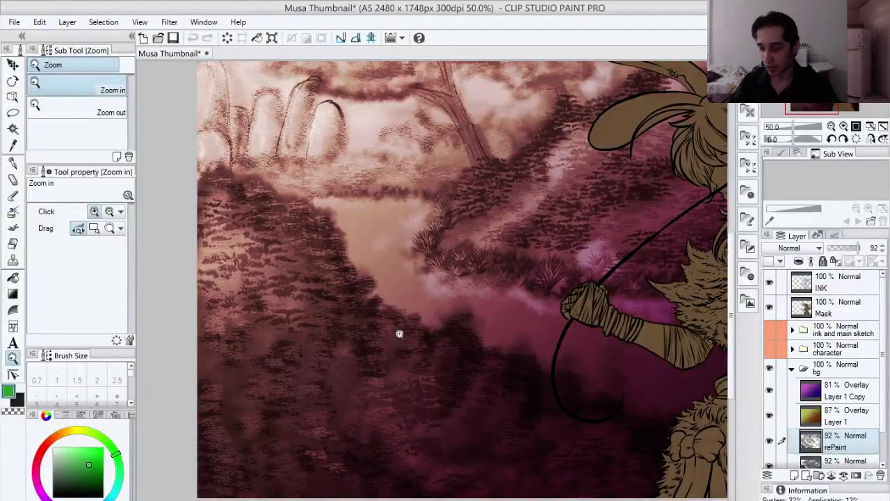
pyautogui.click(286, 243)
pyautogui.click(288, 247)
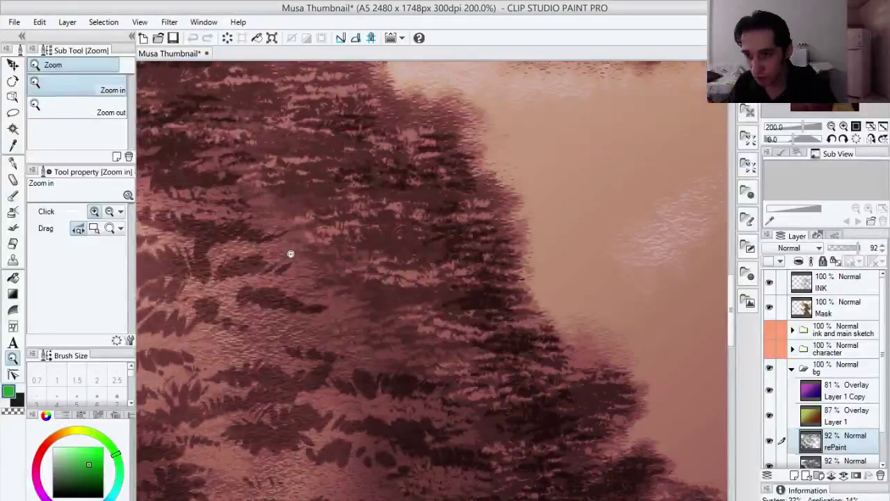
pyautogui.keyDown('alt'); pyautogui.click(292, 253); pyautogui.keyUp('alt')
pyautogui.keyDown('alt'); pyautogui.click(290, 256); pyautogui.keyUp('alt')
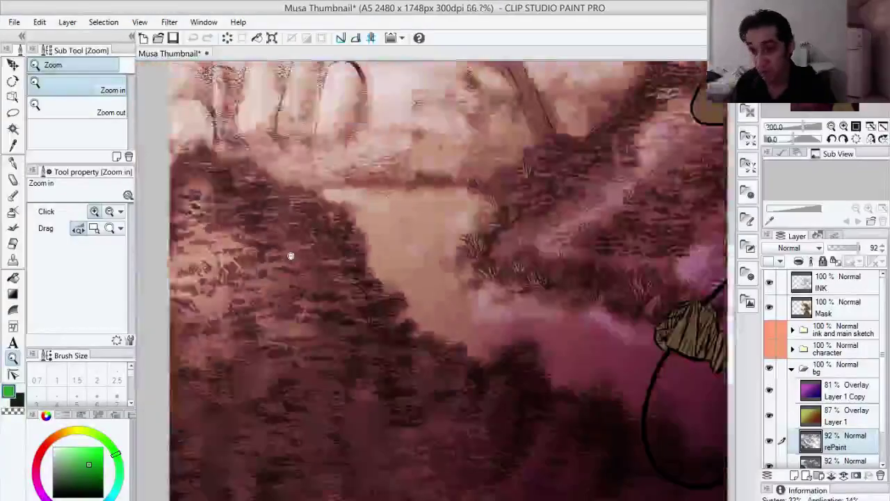
pyautogui.keyDown('alt'); pyautogui.click(292, 258); pyautogui.keyUp('alt')
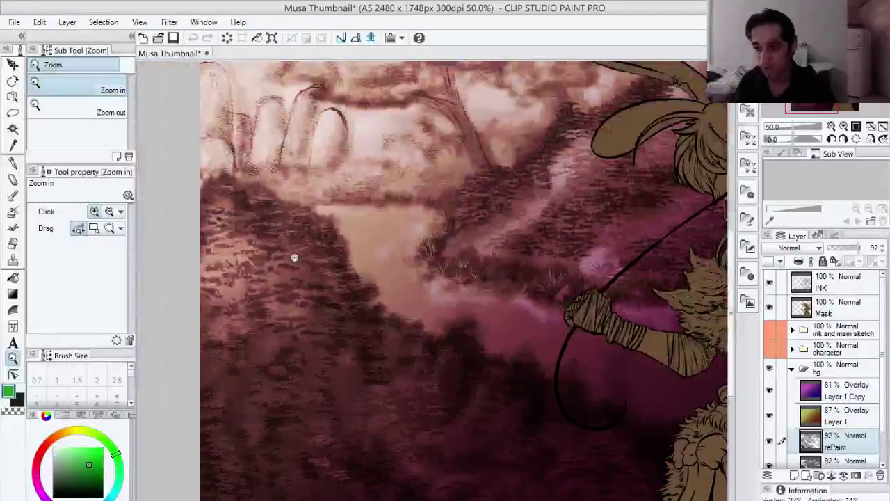
pyautogui.keyDown('alt'); pyautogui.click(493, 250); pyautogui.keyUp('alt')
pyautogui.moveTo(494, 280); pyautogui.dragTo(432, 326)
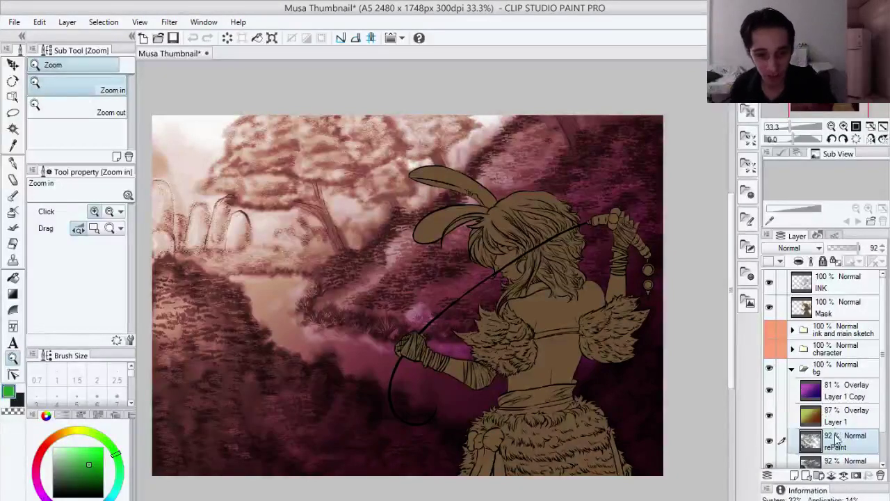
# Step: Add a new layer above rePaint and paint green over the slope behind the character with the Soft airbrush at size 250
pyautogui.click(794, 475)
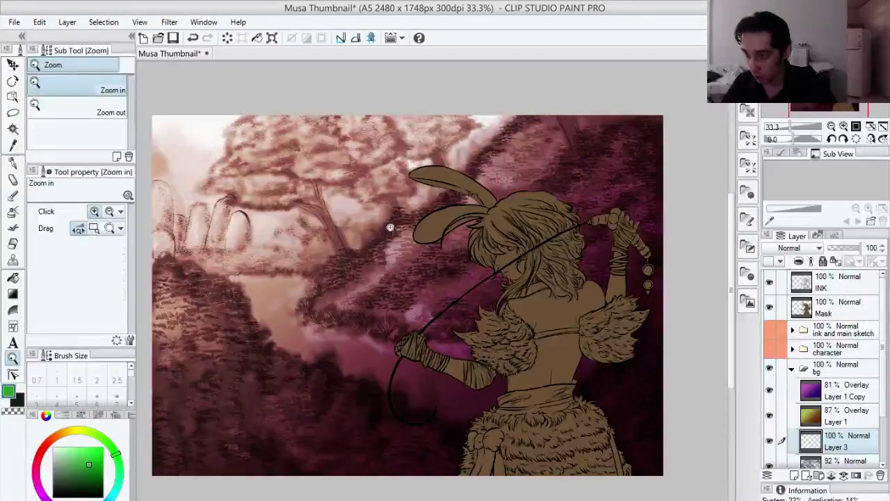
pyautogui.press('p')
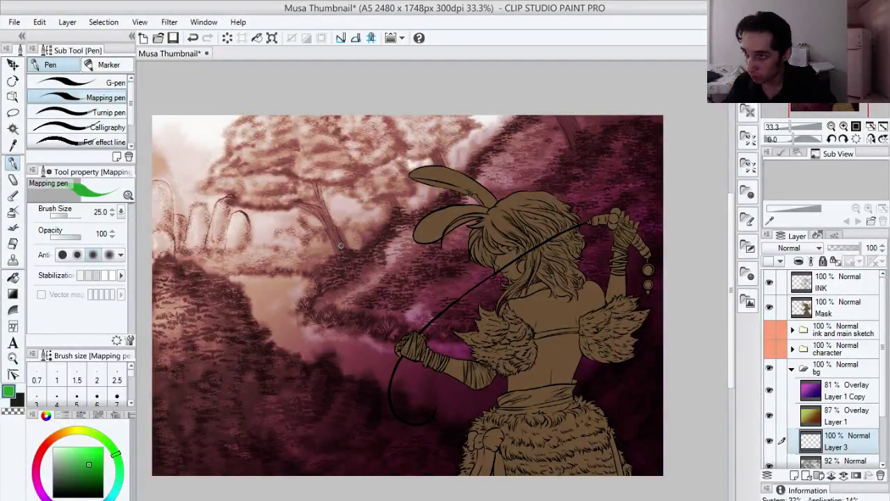
pyautogui.press('b')
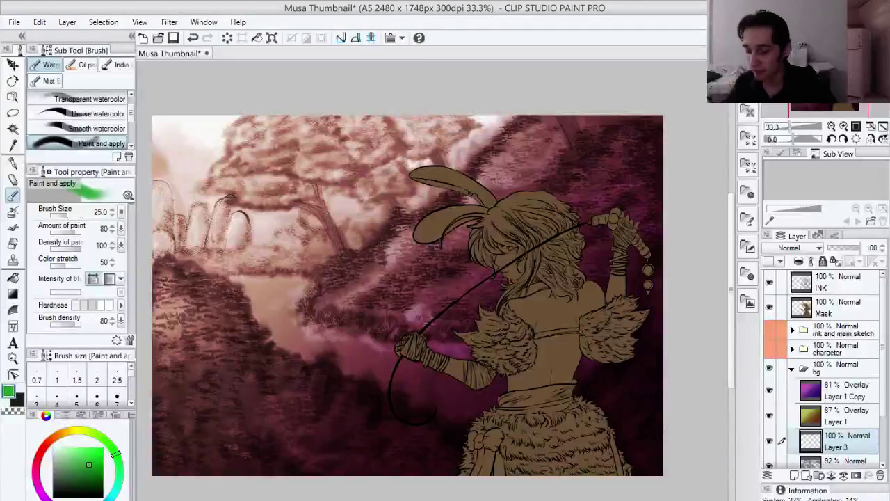
pyautogui.press('b')
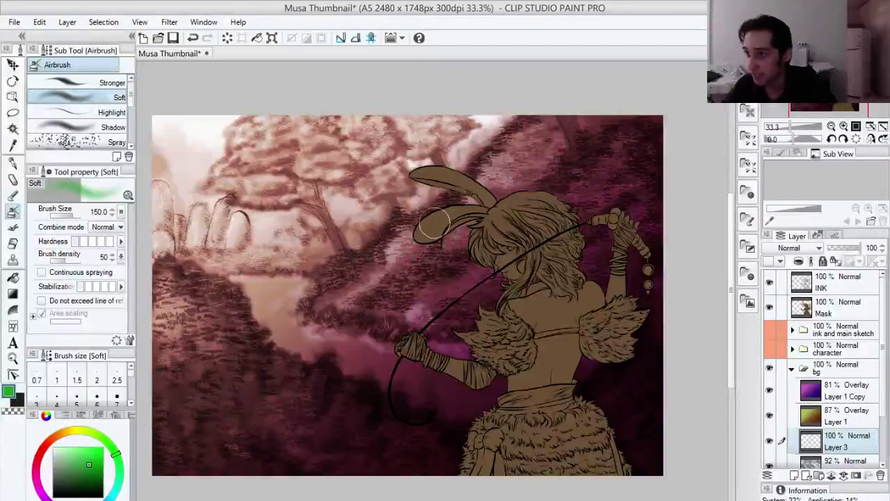
pyautogui.press(']')
pyautogui.press(']')
pyautogui.press(']')
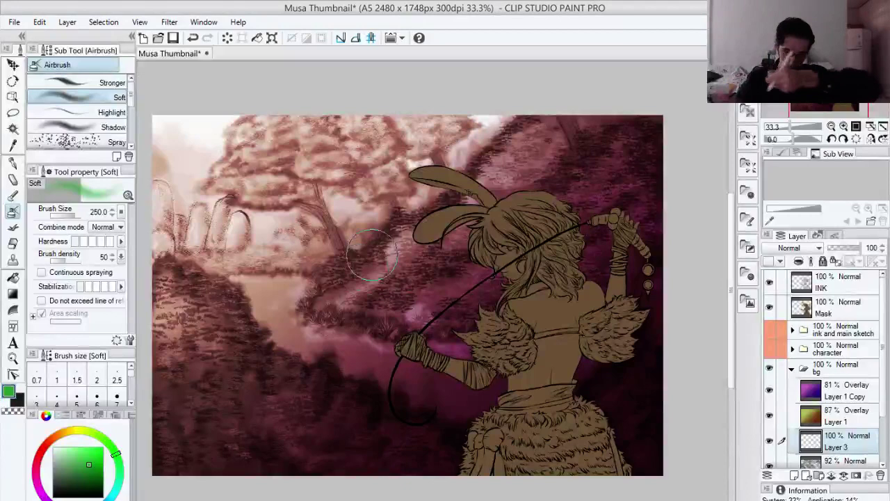
pyautogui.moveTo(372, 255)
pyautogui.mouseDown()
pyautogui.moveTo(395, 283)
pyautogui.moveTo(382, 291)
pyautogui.moveTo(345, 284)
pyautogui.moveTo(336, 300)
pyautogui.moveTo(386, 262)
pyautogui.moveTo(328, 307)
pyautogui.moveTo(334, 290)
pyautogui.moveTo(438, 230)
pyautogui.moveTo(372, 289)
pyautogui.moveTo(357, 308)
pyautogui.moveTo(421, 270)
pyautogui.moveTo(364, 317)
pyautogui.mouseUp()
pyautogui.moveTo(384, 317)
pyautogui.mouseDown()
pyautogui.moveTo(475, 270)
pyautogui.moveTo(422, 312)
pyautogui.moveTo(465, 290)
pyautogui.moveTo(412, 327)
pyautogui.moveTo(470, 299)
pyautogui.moveTo(434, 320)
pyautogui.moveTo(402, 311)
pyautogui.moveTo(381, 295)
pyautogui.moveTo(406, 255)
pyautogui.moveTo(354, 277)
pyautogui.moveTo(326, 300)
pyautogui.moveTo(354, 311)
pyautogui.moveTo(348, 325)
pyautogui.moveTo(386, 320)
pyautogui.moveTo(448, 258)
pyautogui.moveTo(403, 267)
pyautogui.moveTo(408, 235)
pyautogui.moveTo(414, 247)
pyautogui.moveTo(469, 228)
pyautogui.moveTo(515, 188)
pyautogui.moveTo(482, 223)
pyautogui.moveTo(574, 164)
pyautogui.mouseUp()
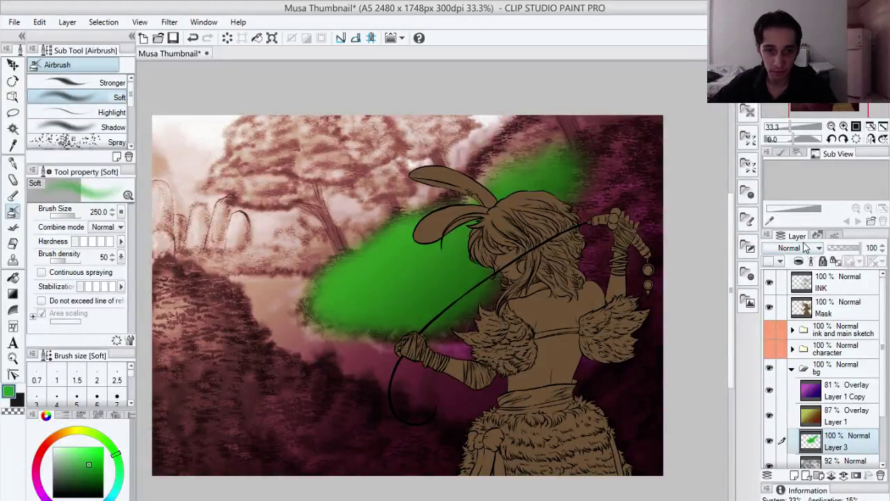
# Step: Try the green layer at 45% opacity, and at full opacity in Darken mode
pyautogui.click(845, 249)
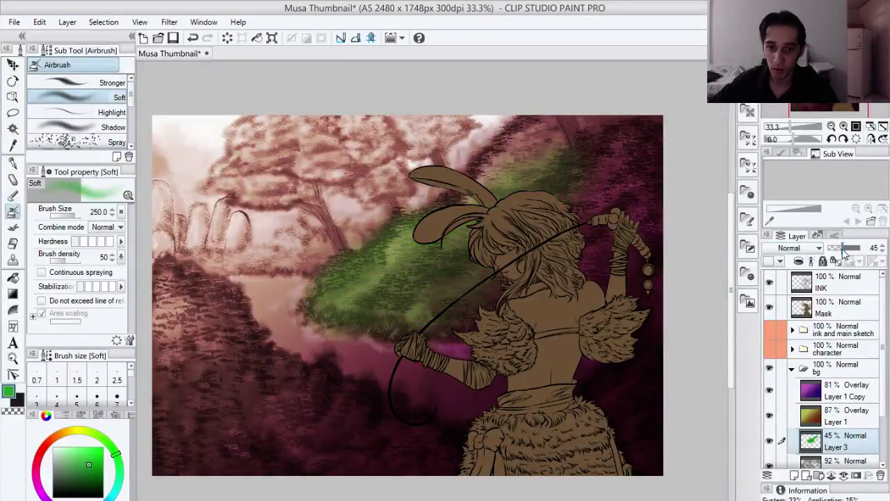
pyautogui.hotkey('ctrl', 'z')
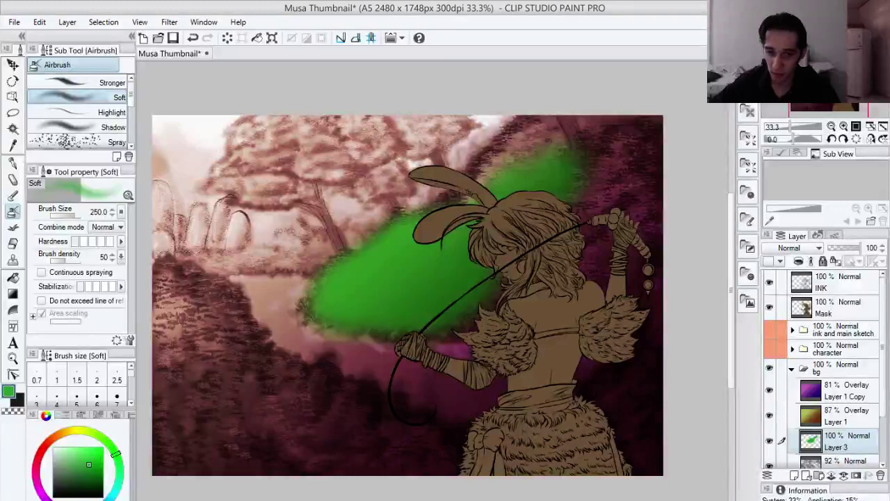
pyautogui.click(800, 248)
pyautogui.click(803, 278)
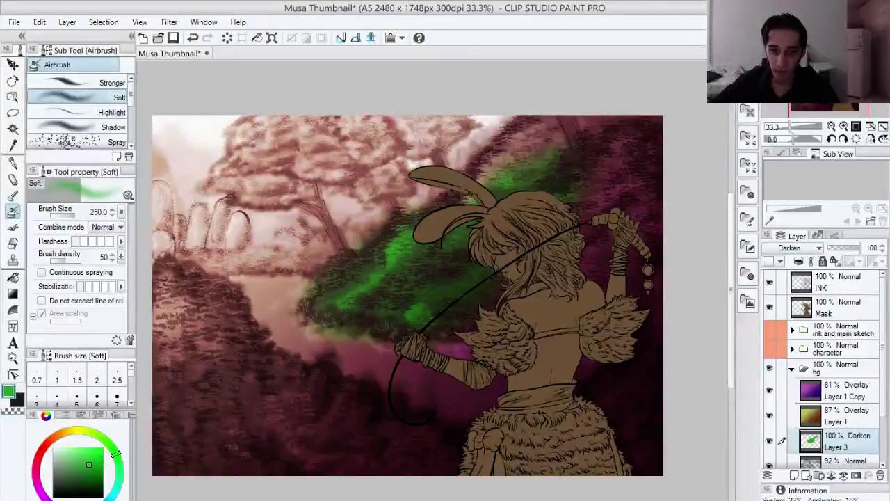
# Step: Set the green layer's blending mode to Overlay and its opacity to 68%
pyautogui.click(800, 247)
pyautogui.click(796, 414)
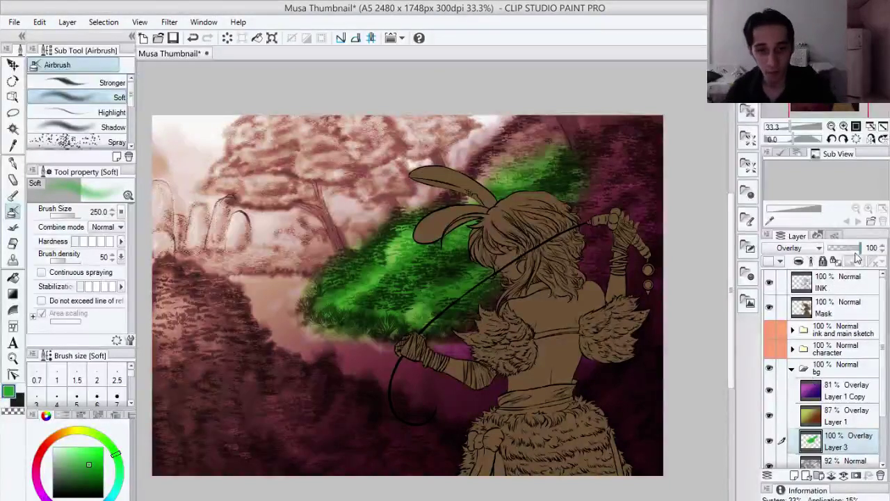
pyautogui.moveTo(855, 249); pyautogui.dragTo(855, 252)
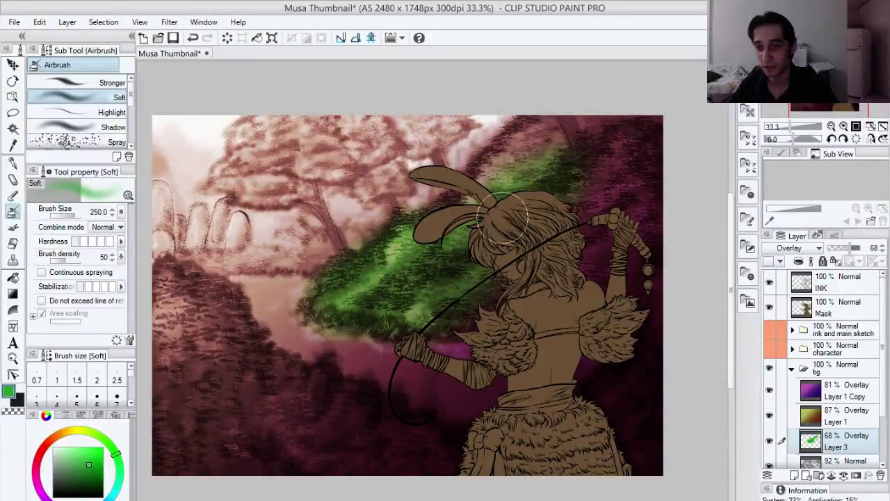
# Step: Airbrush green over the upper slope behind the character, and a lighter green over the bushes between the standing stones and the tree trunk
pyautogui.moveTo(479, 186)
pyautogui.mouseDown()
pyautogui.moveTo(544, 143)
pyautogui.moveTo(576, 167)
pyautogui.moveTo(578, 149)
pyautogui.moveTo(607, 130)
pyautogui.moveTo(657, 147)
pyautogui.moveTo(653, 194)
pyautogui.moveTo(613, 213)
pyautogui.moveTo(601, 229)
pyautogui.moveTo(619, 212)
pyautogui.moveTo(629, 226)
pyautogui.moveTo(594, 292)
pyautogui.moveTo(622, 313)
pyautogui.moveTo(674, 318)
pyautogui.moveTo(676, 330)
pyautogui.moveTo(655, 346)
pyautogui.moveTo(516, 255)
pyautogui.mouseUp()
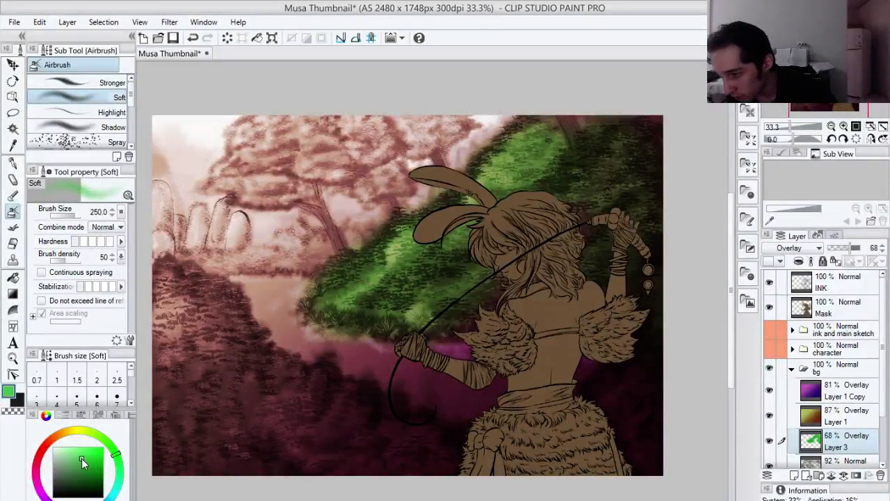
pyautogui.click(79, 456)
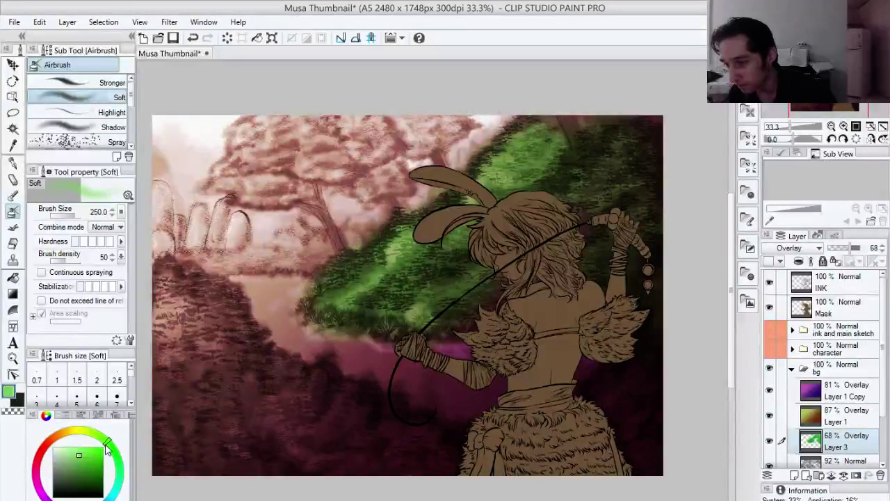
pyautogui.moveTo(315, 257)
pyautogui.mouseDown()
pyautogui.moveTo(335, 254)
pyautogui.moveTo(305, 257)
pyautogui.moveTo(280, 240)
pyautogui.moveTo(289, 247)
pyautogui.moveTo(249, 253)
pyautogui.moveTo(303, 254)
pyautogui.moveTo(295, 247)
pyautogui.mouseUp()
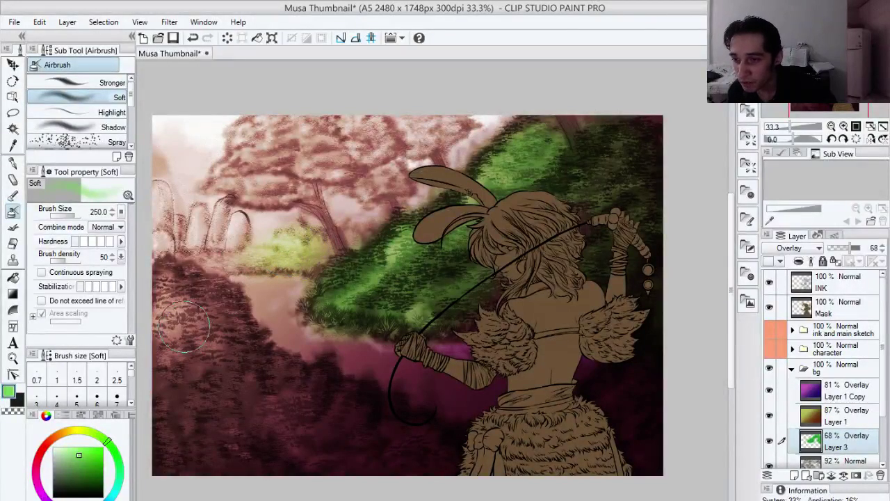
pyautogui.moveTo(85, 457); pyautogui.dragTo(88, 463)
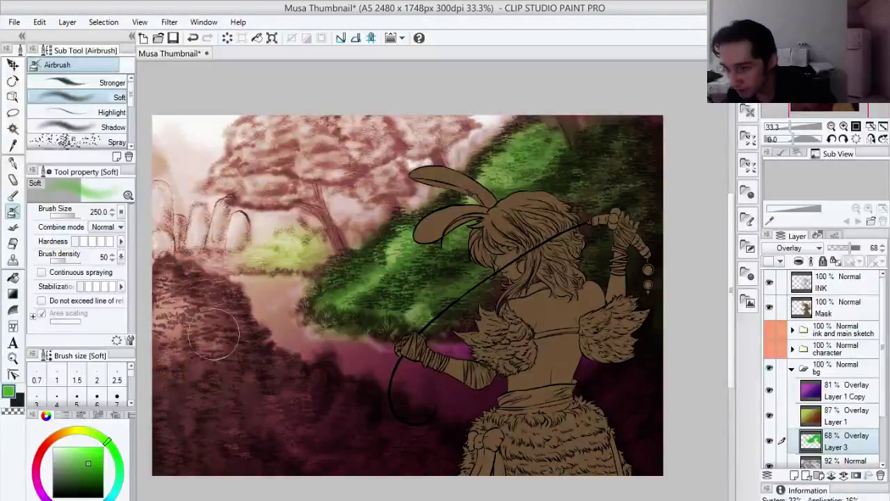
pyautogui.moveTo(268, 248)
pyautogui.mouseDown()
pyautogui.moveTo(290, 249)
pyautogui.moveTo(262, 256)
pyautogui.moveTo(322, 254)
pyautogui.moveTo(320, 244)
pyautogui.moveTo(326, 255)
pyautogui.moveTo(388, 277)
pyautogui.mouseUp()
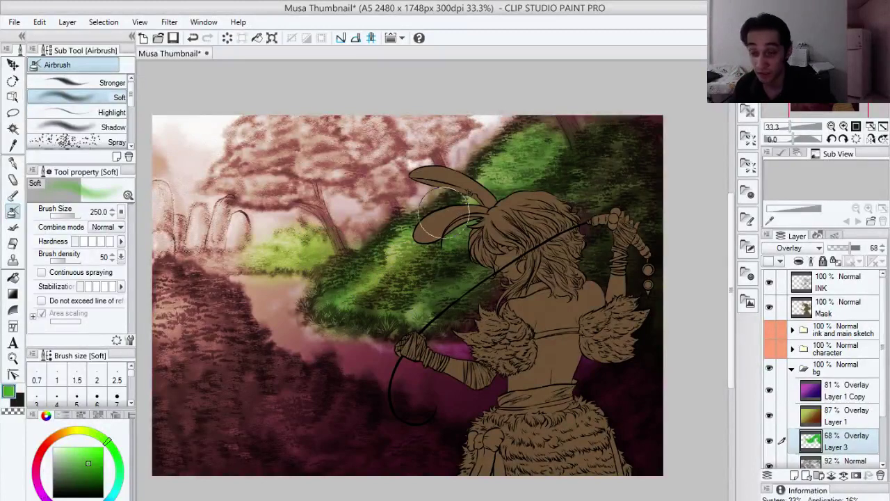
pyautogui.moveTo(374, 305)
pyautogui.mouseDown()
pyautogui.moveTo(347, 302)
pyautogui.moveTo(419, 235)
pyautogui.moveTo(461, 269)
pyautogui.moveTo(407, 314)
pyautogui.moveTo(522, 240)
pyautogui.moveTo(509, 166)
pyautogui.mouseUp()
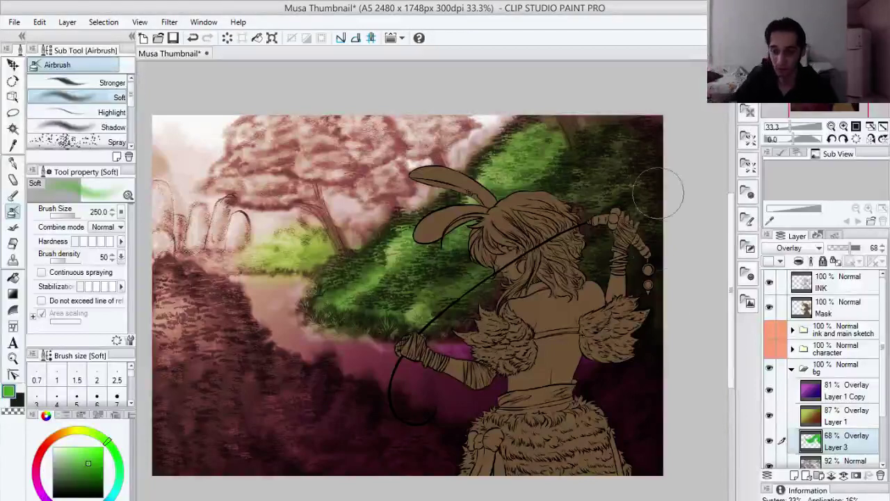
# Step: Add a new layer directly above rePaint and airbrush an olive patch on the slope above the character's bandaged hand
pyautogui.click(826, 463)
pyautogui.click(794, 475)
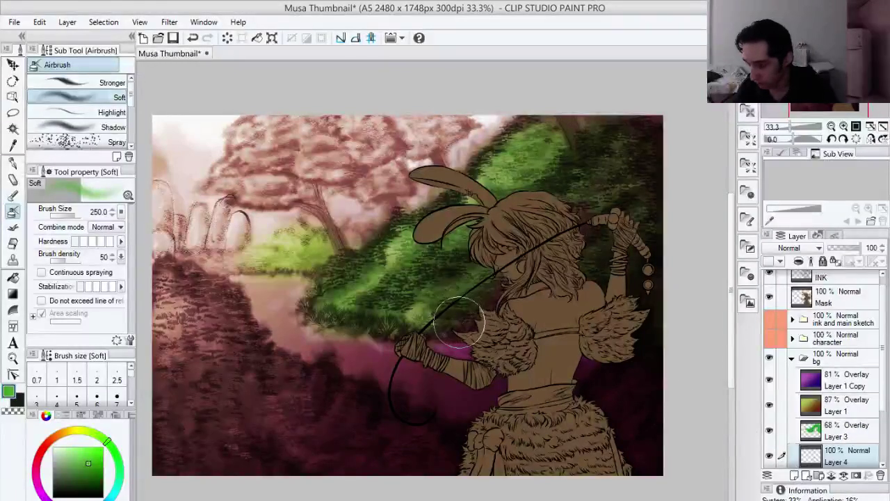
pyautogui.press('x')
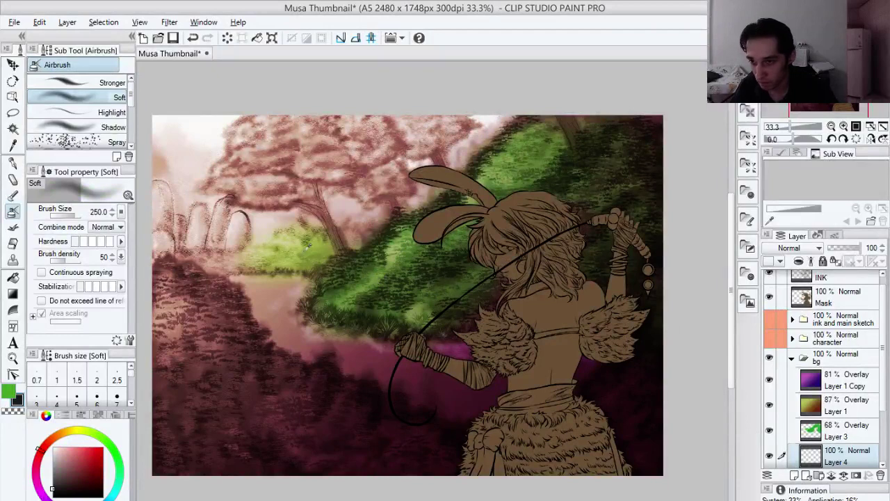
pyautogui.keyDown('alt'); pyautogui.click(308, 246); pyautogui.keyUp('alt')
pyautogui.click(87, 473)
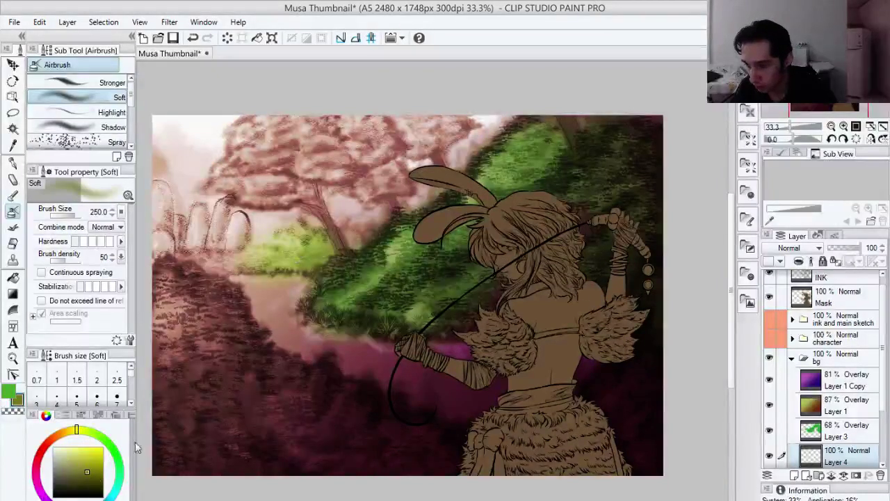
pyautogui.moveTo(417, 262)
pyautogui.mouseDown()
pyautogui.moveTo(416, 312)
pyautogui.moveTo(400, 296)
pyautogui.mouseUp()
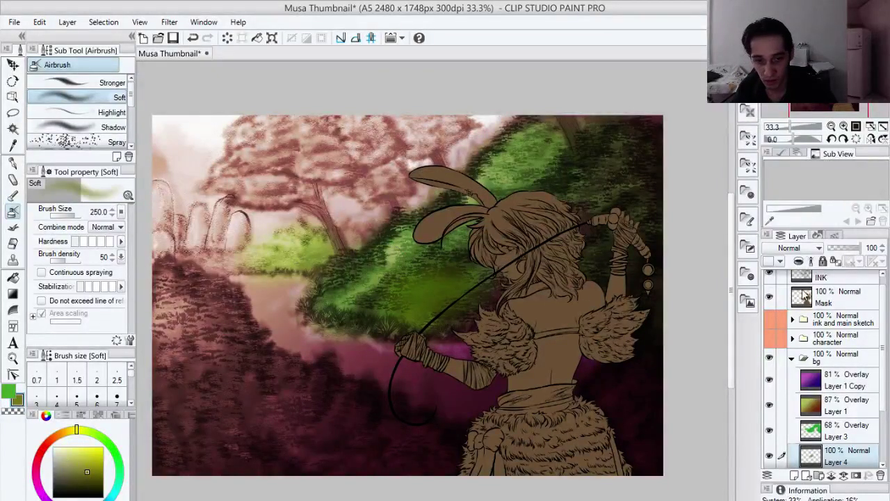
# Step: Try Multiply, Darken, Color dodge, Soft light and Color burn modes on the olive layer, with its opacity lowered to 49%
pyautogui.click(810, 248)
pyautogui.click(798, 287)
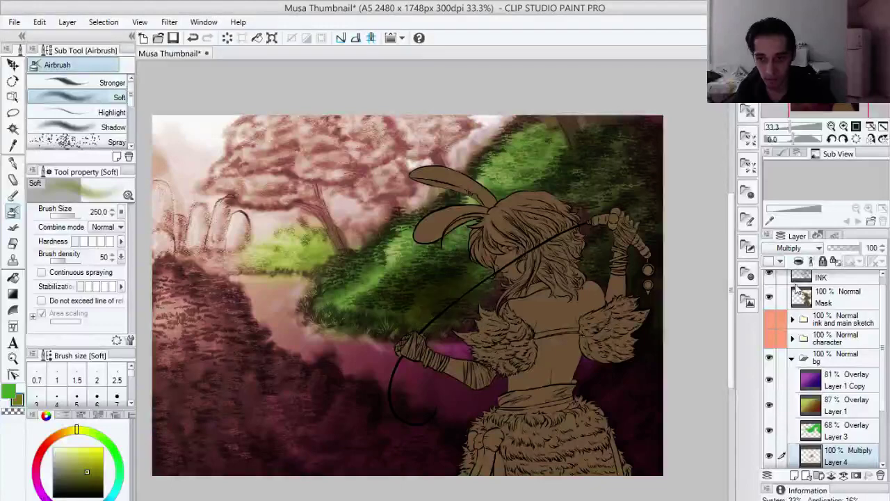
pyautogui.click(806, 249)
pyautogui.click(795, 277)
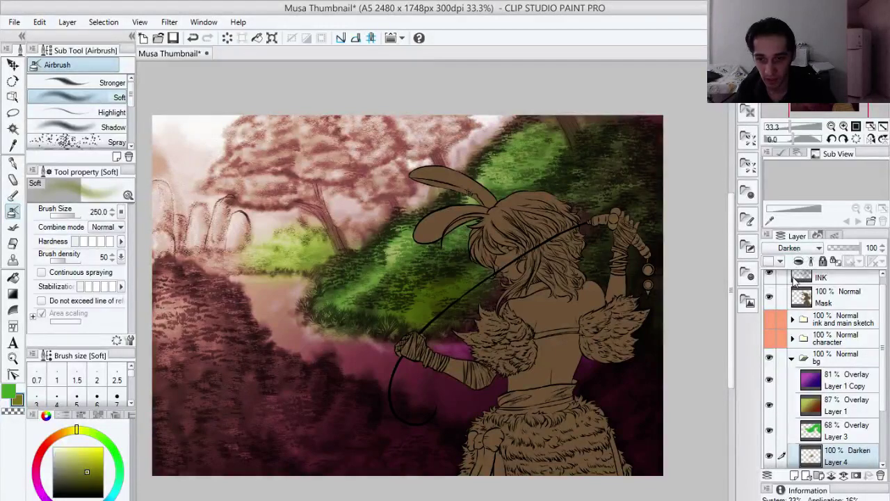
pyautogui.moveTo(869, 249); pyautogui.dragTo(840, 253)
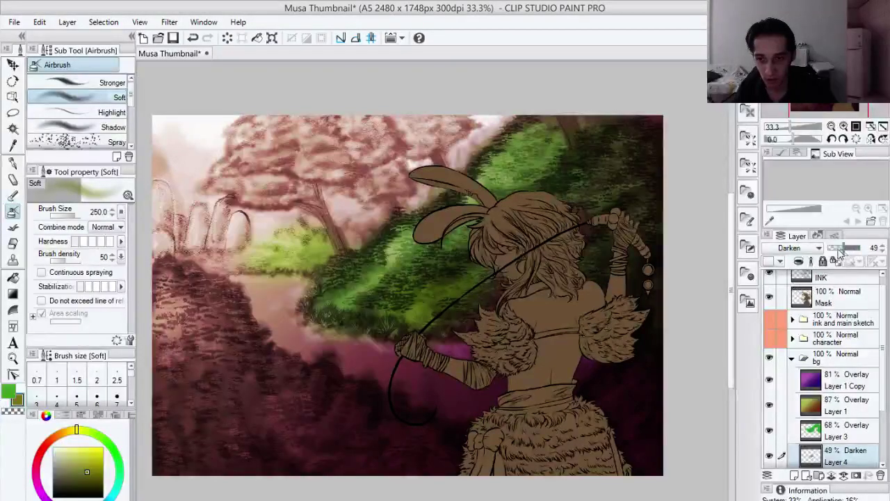
pyautogui.click(799, 248)
pyautogui.click(785, 292)
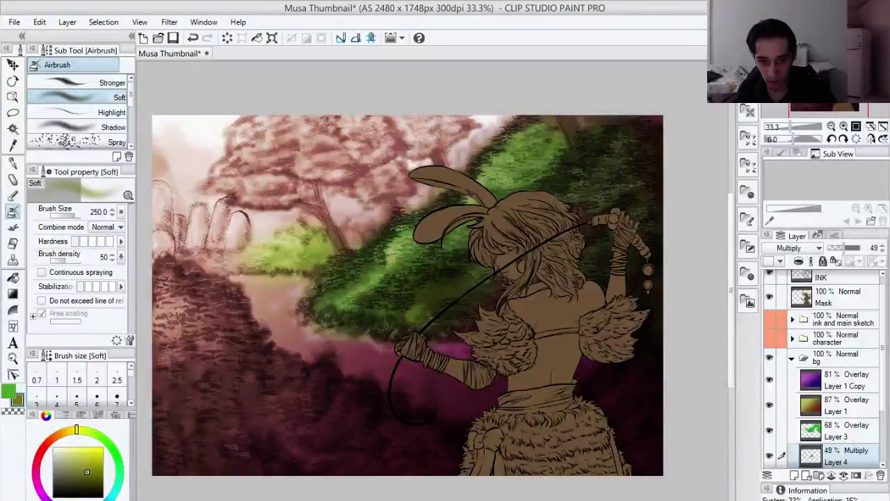
pyautogui.click(791, 361)
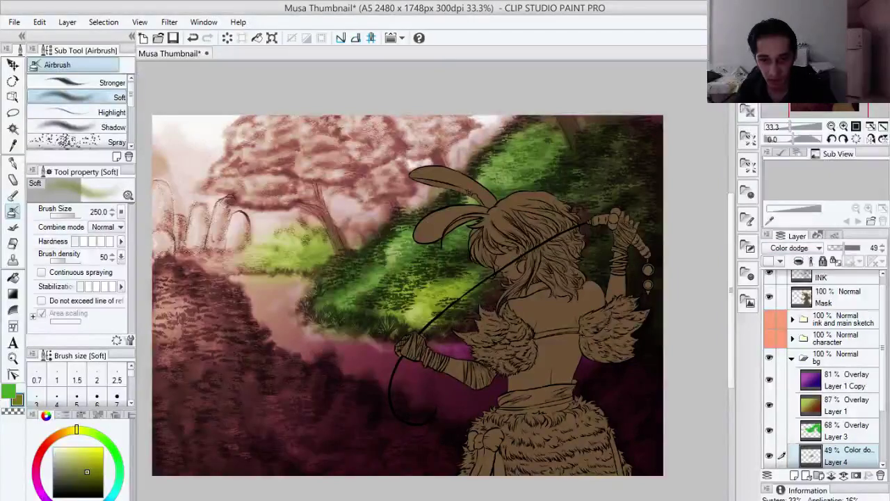
pyautogui.click(777, 420)
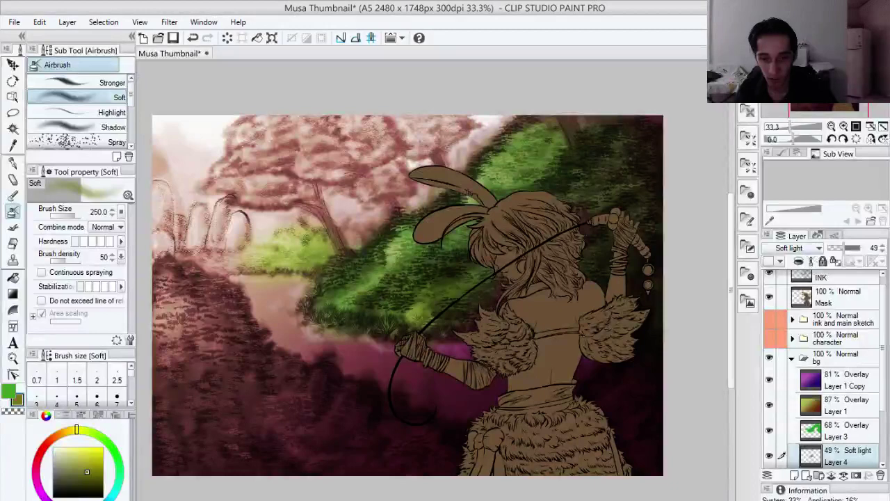
pyautogui.click(790, 300)
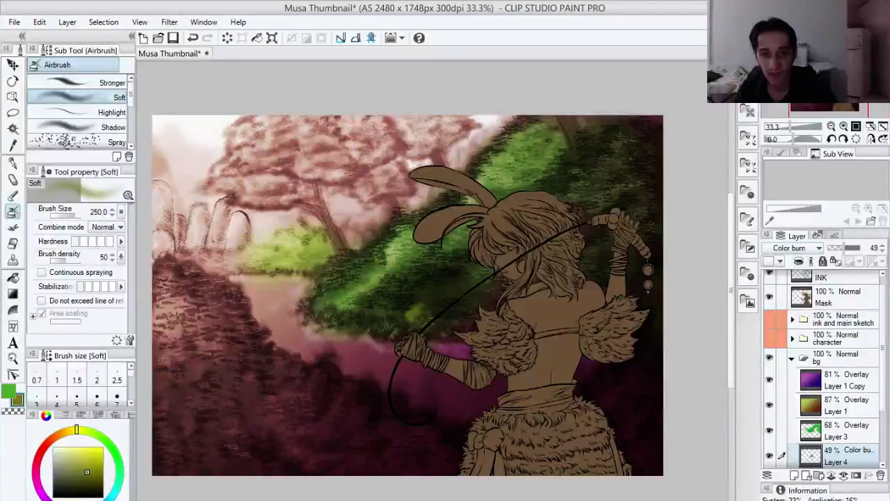
# Step: Set the olive layer's blending mode to Multiply and its opacity to 36%
pyautogui.press('m')
pyautogui.click(856, 250)
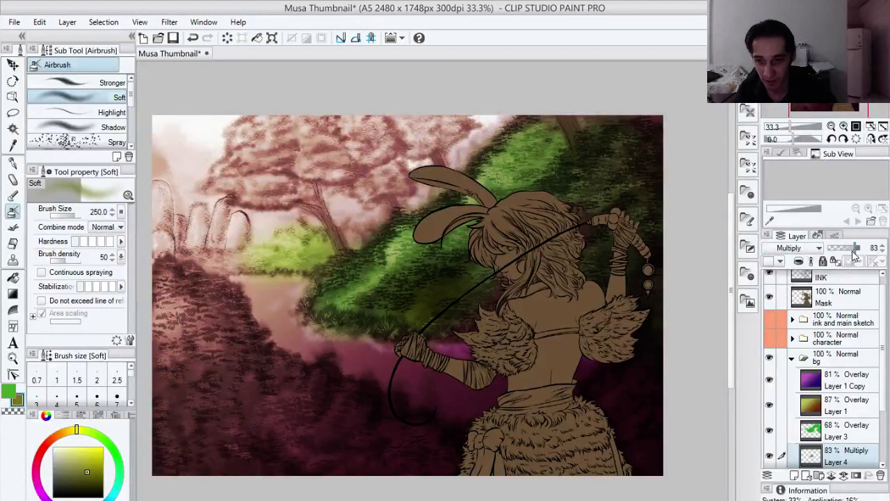
pyautogui.click(840, 249)
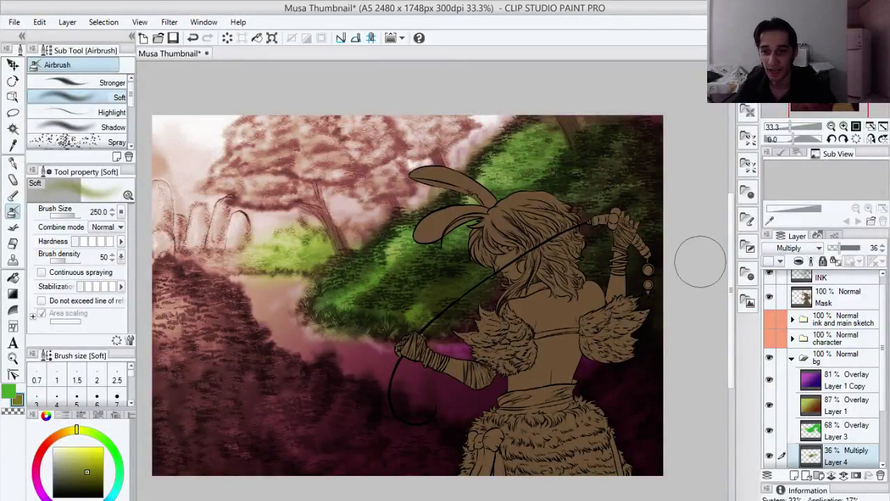
# Step: Compare the slope with and without the olive Multiply layer, and delete that layer
pyautogui.click(769, 456)
pyautogui.click(769, 456)
pyautogui.click(769, 457)
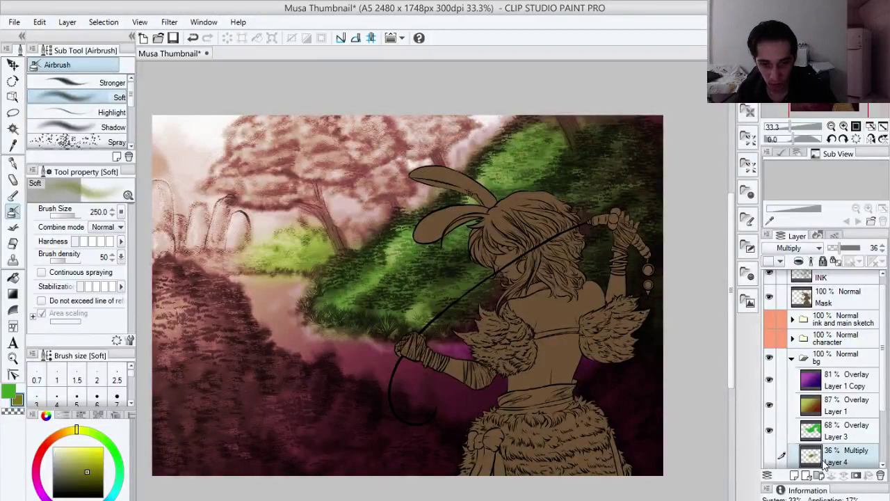
pyautogui.scroll(-1, 770, 452)
pyautogui.click(880, 476)
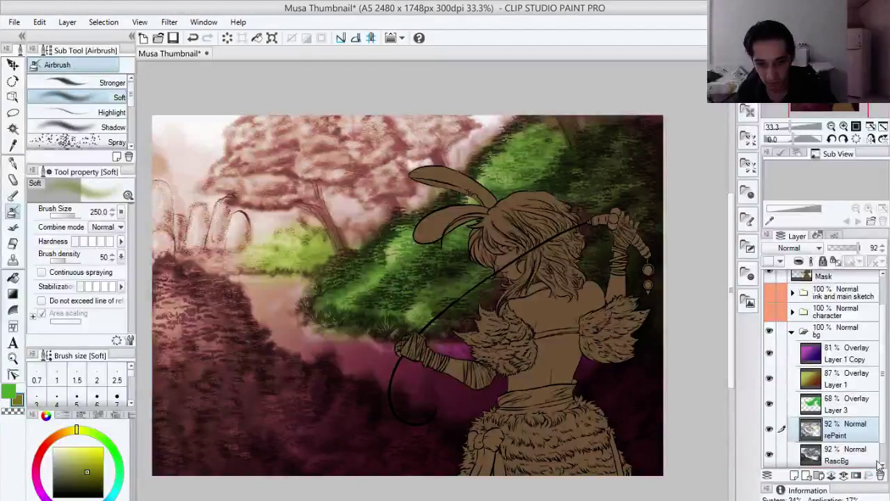
# Step: On Layer 3, airbrush green over the bushes by the standing stones, behind the tree trunk and along the upper slope's outer edge
pyautogui.click(853, 408)
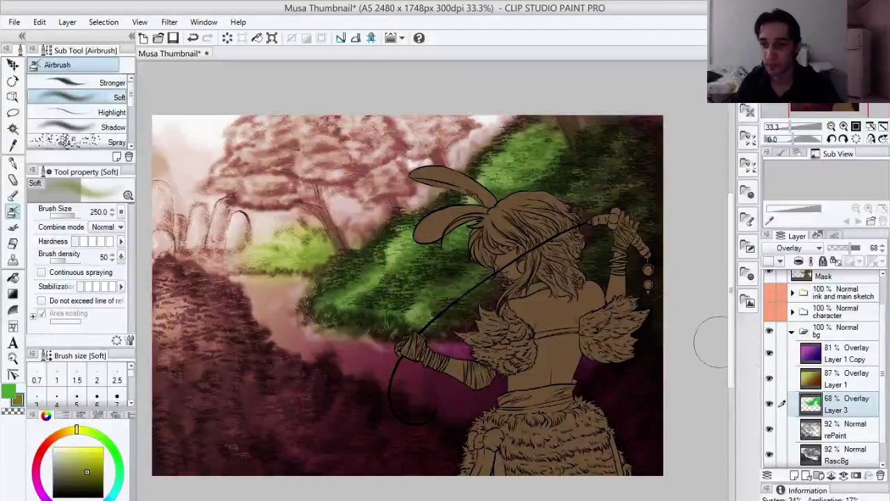
pyautogui.moveTo(513, 374); pyautogui.dragTo(518, 377)
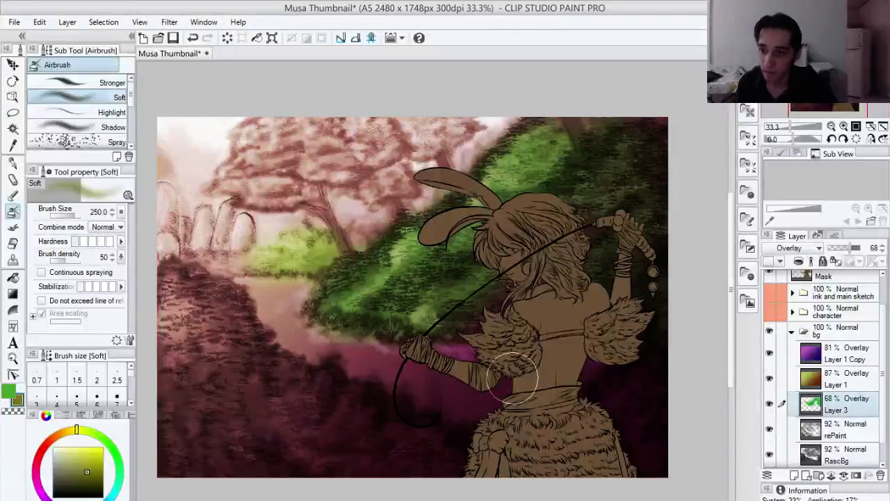
pyautogui.press('x')
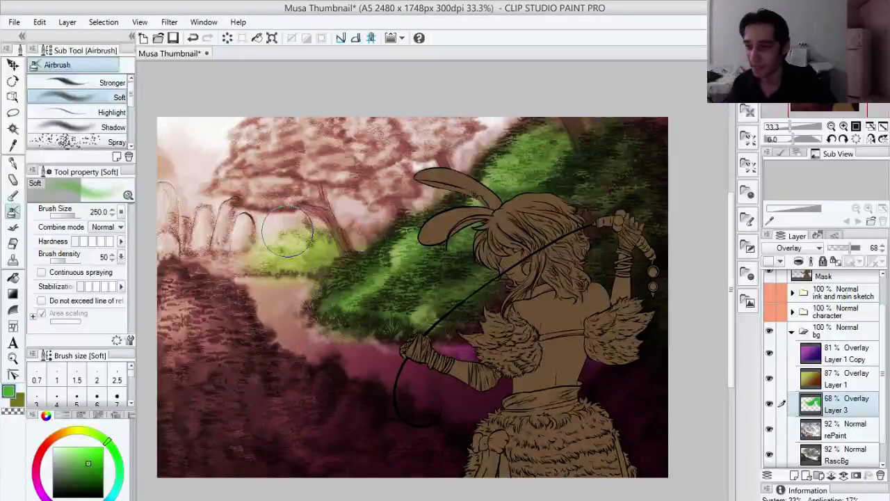
pyautogui.press('b')
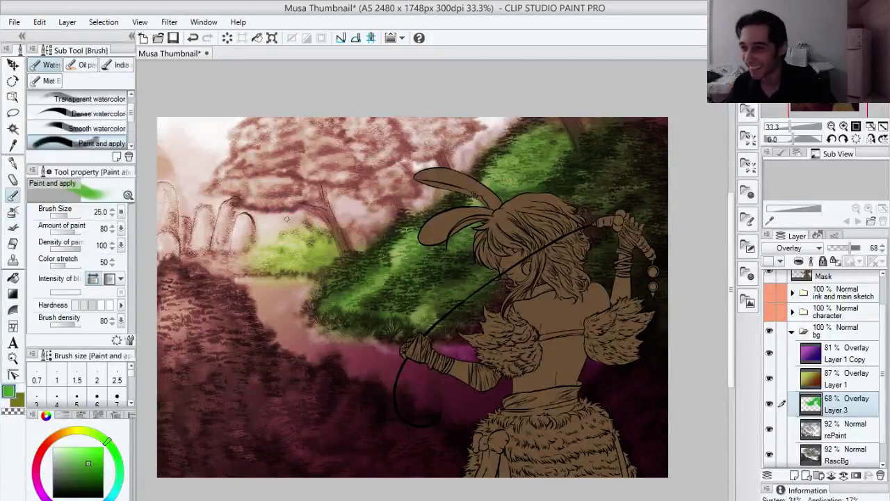
pyautogui.press('b')
pyautogui.moveTo(212, 255)
pyautogui.mouseDown()
pyautogui.moveTo(304, 252)
pyautogui.moveTo(346, 240)
pyautogui.moveTo(434, 201)
pyautogui.moveTo(481, 149)
pyautogui.moveTo(470, 155)
pyautogui.moveTo(479, 140)
pyautogui.moveTo(511, 114)
pyautogui.moveTo(493, 132)
pyautogui.mouseUp()
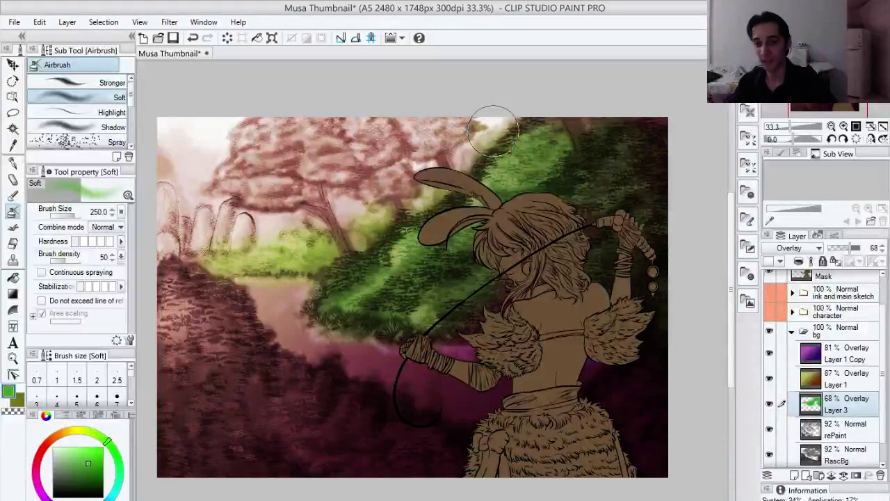
# Step: Try the Normal blending mode on the green Layer 3 and return it to Overlay
pyautogui.click(799, 248)
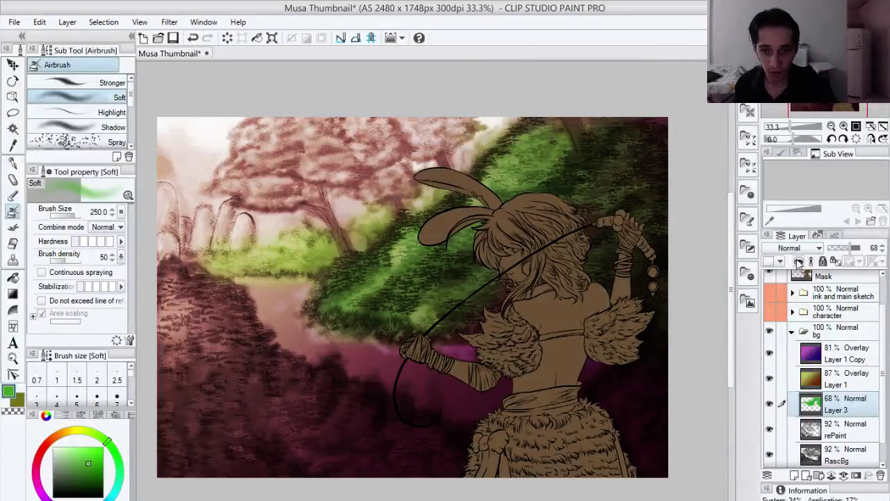
pyautogui.click(795, 260)
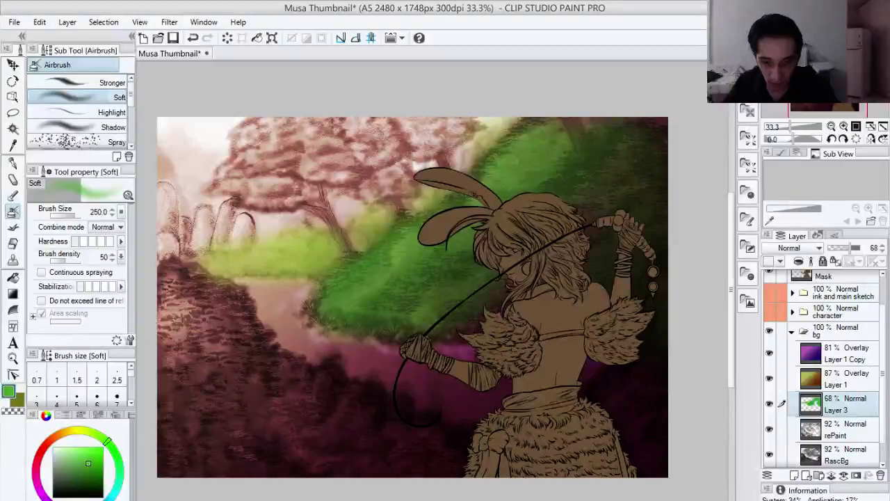
pyautogui.click(788, 409)
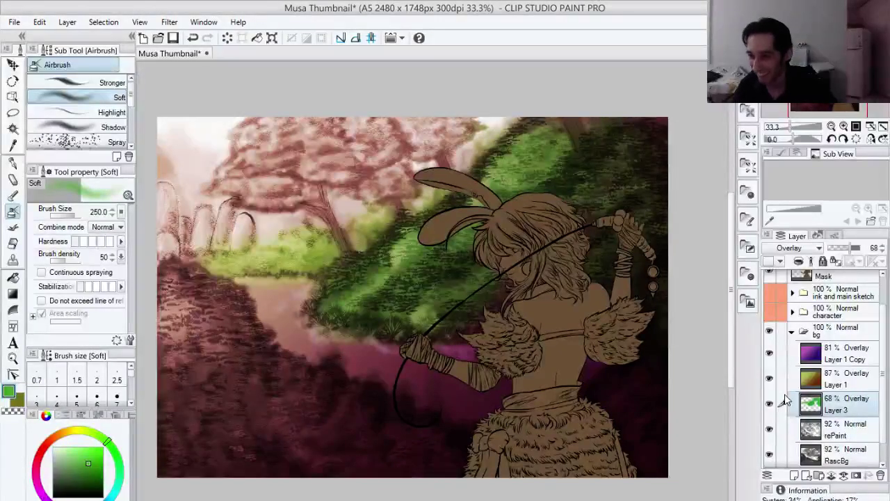
# Step: Airbrush green along the lower edge of the slope behind the character, and a darker green over the foreground hill across the path
pyautogui.moveTo(429, 267)
pyautogui.mouseDown()
pyautogui.moveTo(447, 312)
pyautogui.moveTo(419, 338)
pyautogui.mouseUp()
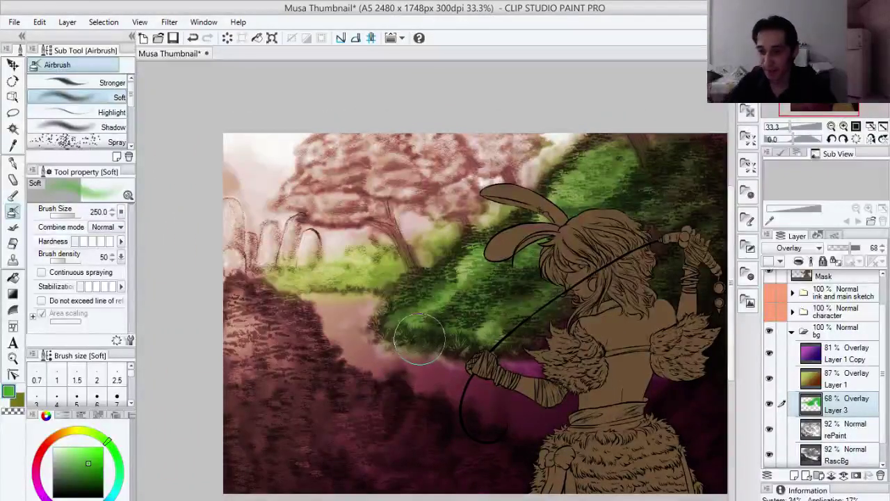
pyautogui.moveTo(417, 338); pyautogui.dragTo(389, 333)
pyautogui.click(92, 472)
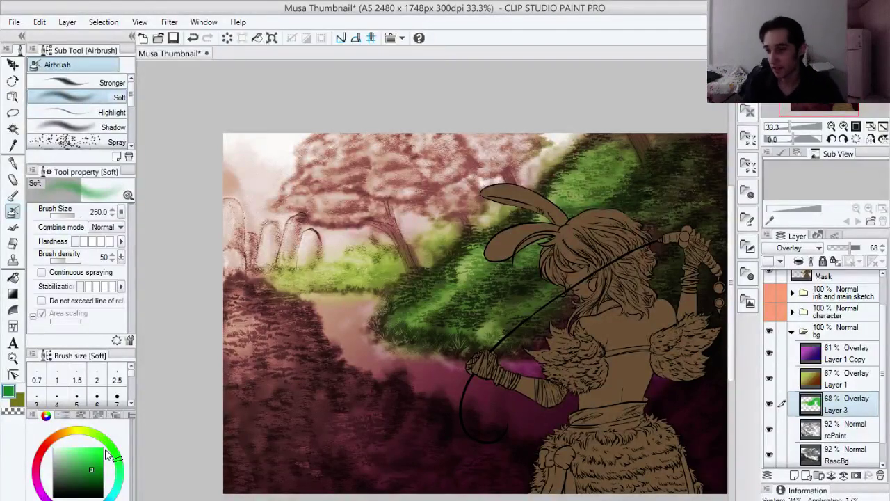
pyautogui.moveTo(316, 319); pyautogui.dragTo(330, 312)
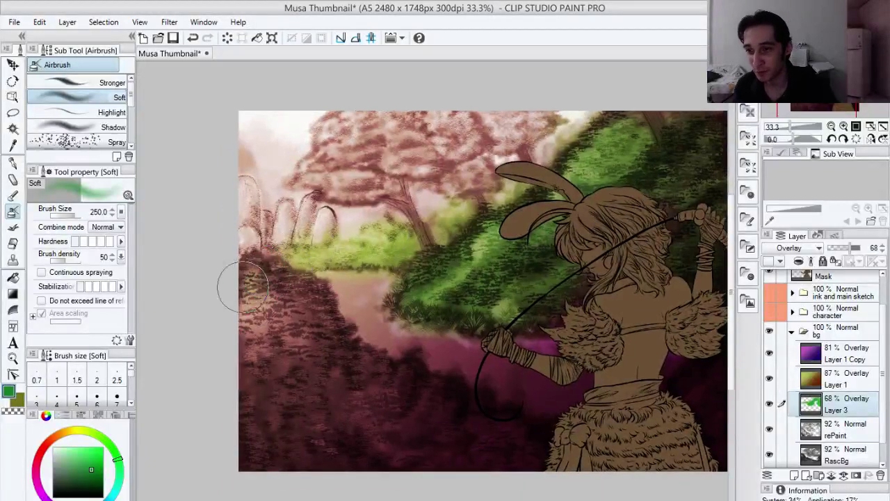
pyautogui.moveTo(245, 285)
pyautogui.mouseDown()
pyautogui.moveTo(272, 292)
pyautogui.moveTo(288, 283)
pyautogui.moveTo(315, 297)
pyautogui.moveTo(325, 347)
pyautogui.mouseUp()
pyautogui.moveTo(293, 291)
pyautogui.mouseDown()
pyautogui.moveTo(256, 298)
pyautogui.moveTo(240, 328)
pyautogui.moveTo(297, 345)
pyautogui.moveTo(308, 333)
pyautogui.moveTo(320, 339)
pyautogui.moveTo(320, 323)
pyautogui.moveTo(287, 345)
pyautogui.moveTo(302, 353)
pyautogui.moveTo(347, 348)
pyautogui.moveTo(329, 371)
pyautogui.moveTo(250, 421)
pyautogui.moveTo(324, 396)
pyautogui.moveTo(386, 392)
pyautogui.moveTo(412, 370)
pyautogui.moveTo(427, 391)
pyautogui.moveTo(410, 426)
pyautogui.moveTo(444, 419)
pyautogui.moveTo(450, 392)
pyautogui.moveTo(460, 440)
pyautogui.moveTo(490, 440)
pyautogui.moveTo(513, 419)
pyautogui.moveTo(533, 438)
pyautogui.moveTo(479, 469)
pyautogui.moveTo(414, 477)
pyautogui.moveTo(516, 443)
pyautogui.moveTo(360, 444)
pyautogui.moveTo(423, 430)
pyautogui.moveTo(431, 413)
pyautogui.moveTo(382, 383)
pyautogui.moveTo(338, 388)
pyautogui.moveTo(391, 427)
pyautogui.moveTo(246, 464)
pyautogui.moveTo(257, 432)
pyautogui.moveTo(311, 420)
pyautogui.moveTo(434, 425)
pyautogui.moveTo(371, 457)
pyautogui.moveTo(395, 451)
pyautogui.moveTo(339, 416)
pyautogui.moveTo(266, 347)
pyautogui.moveTo(335, 441)
pyautogui.moveTo(289, 399)
pyautogui.moveTo(355, 458)
pyautogui.moveTo(261, 369)
pyautogui.mouseUp()
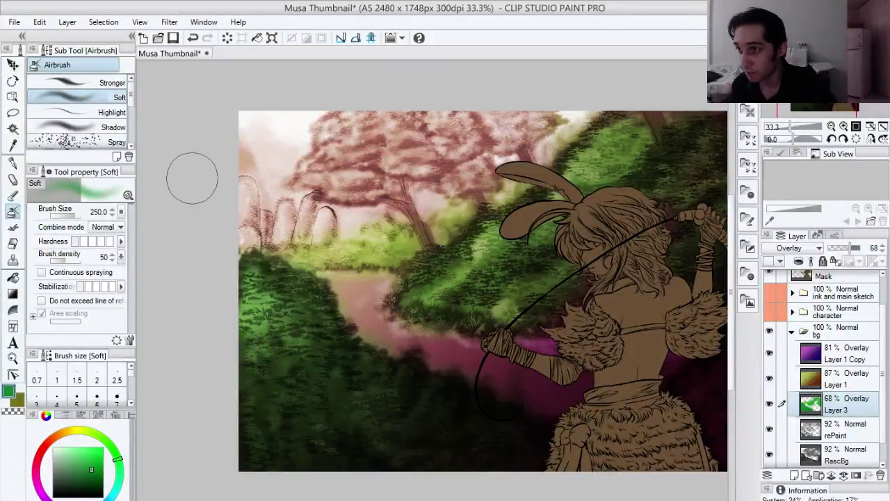
# Step: Try a green dv_leafs_6 brush stroke over the distant bushes beside the tree trunk and undo it
pyautogui.press('b')
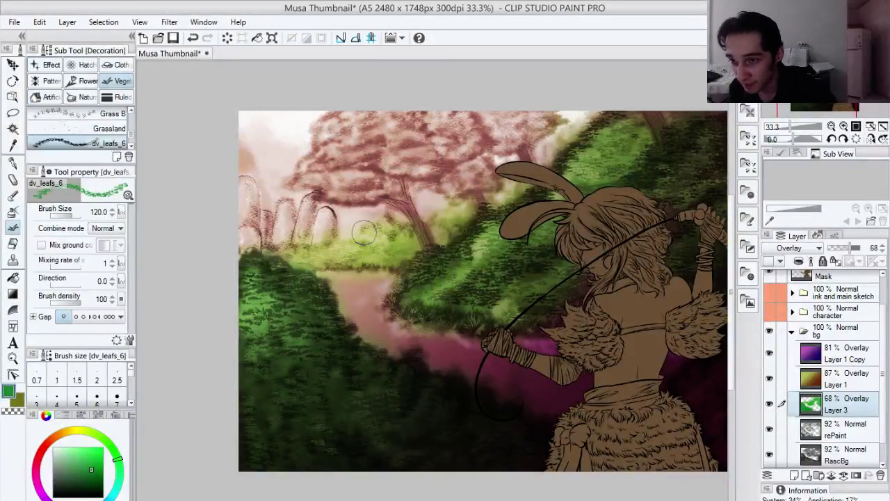
pyautogui.moveTo(359, 226); pyautogui.dragTo(381, 220)
pyautogui.hotkey('ctrl', 'z')
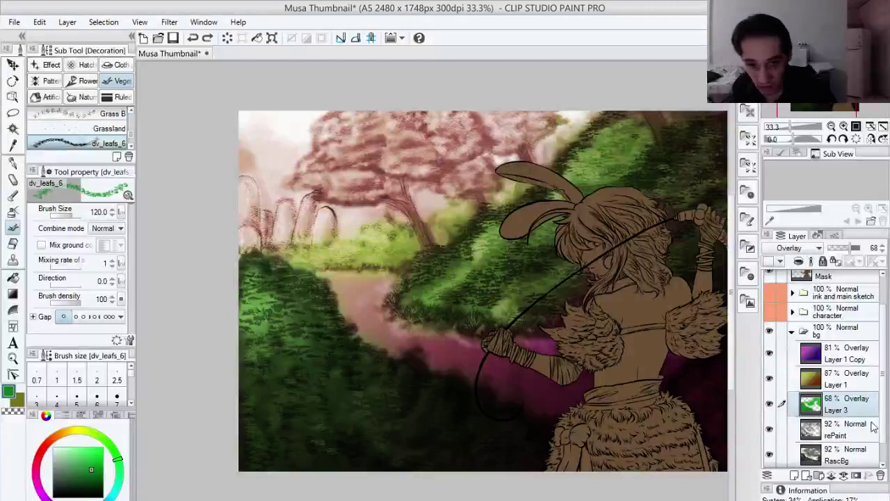
# Step: Make rePaint the active layer and switch the leaf brush's color to black
pyautogui.scroll(-3, 878, 409)
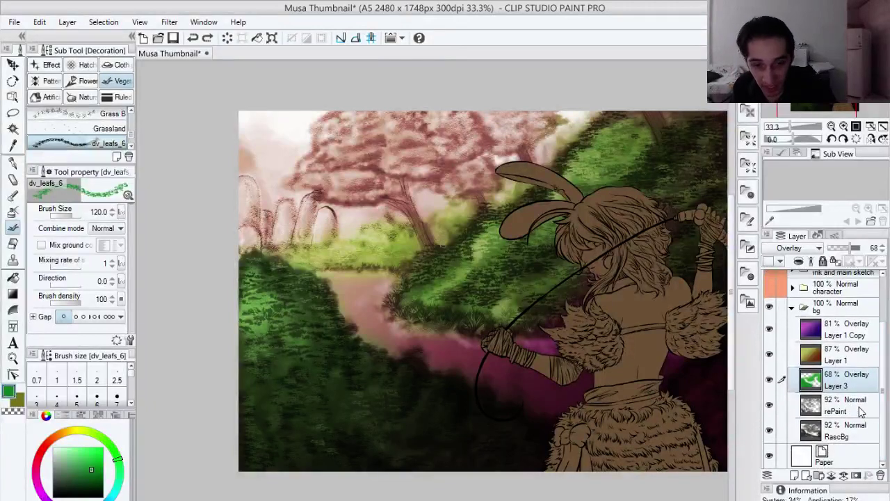
pyautogui.click(862, 414)
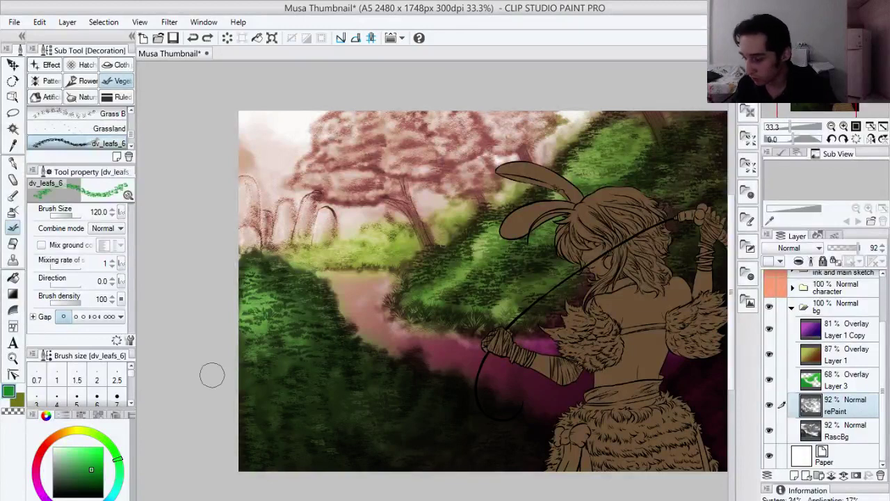
pyautogui.press('x')
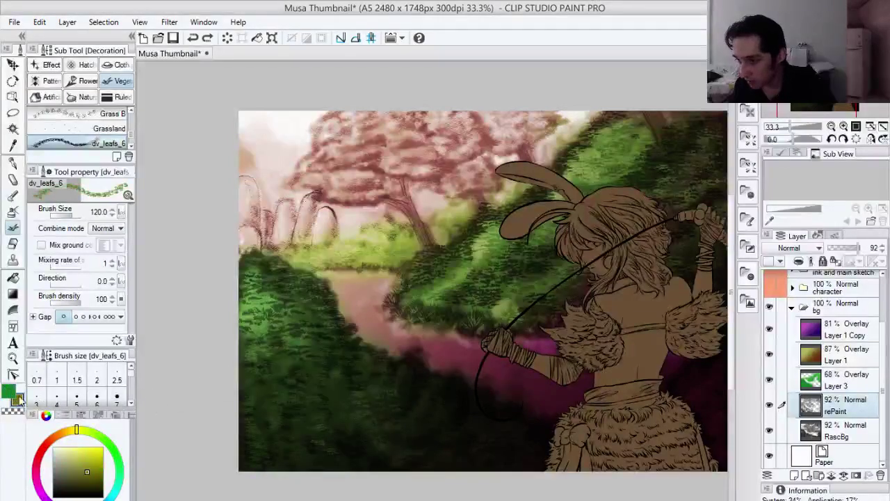
pyautogui.click(52, 495)
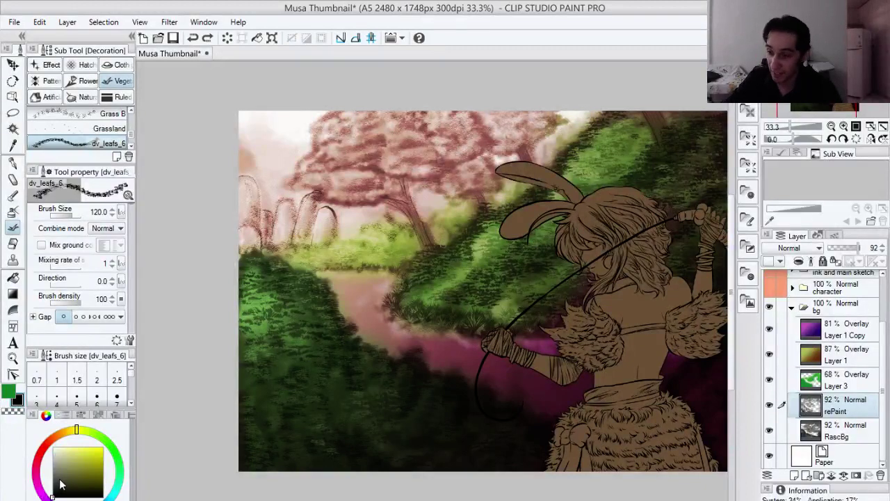
pyautogui.moveTo(61, 491)
pyautogui.mouseDown()
pyautogui.moveTo(53, 445)
pyautogui.moveTo(51, 496)
pyautogui.mouseUp()
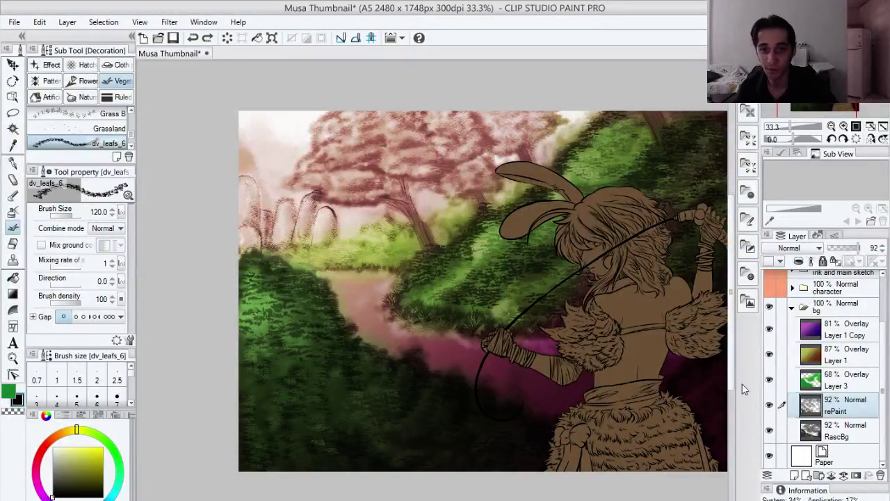
pyautogui.click(356, 416)
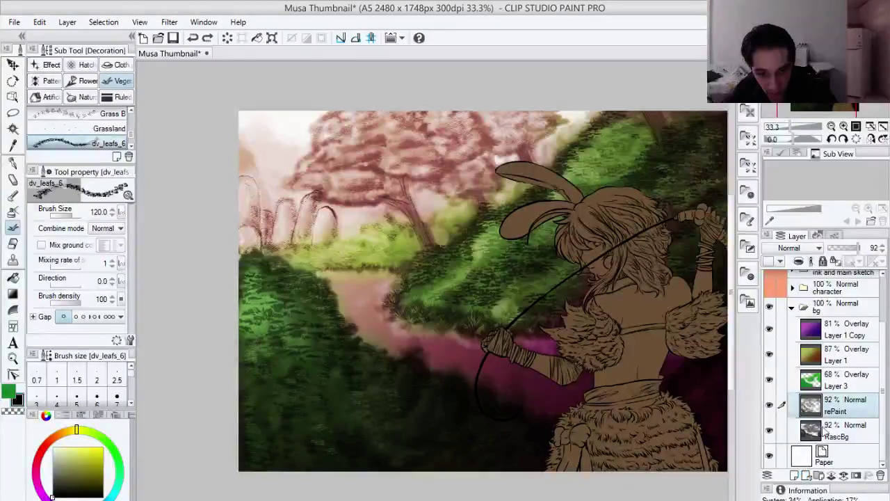
# Step: Add a new layer directly above rePaint at 25% opacity, and enlarge the leaf brush to 300
pyautogui.click(795, 476)
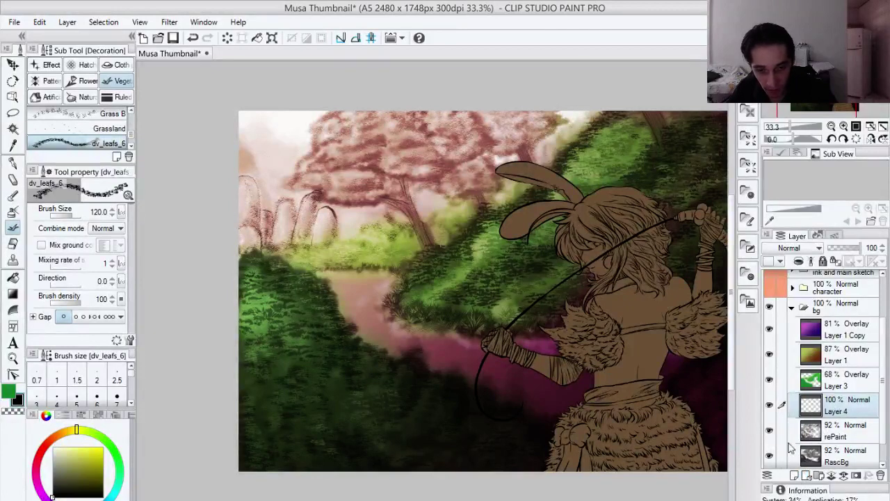
pyautogui.press(']')
pyautogui.press(']')
pyautogui.press(']')
pyautogui.press(']')
pyautogui.moveTo(365, 398); pyautogui.dragTo(306, 420)
pyautogui.moveTo(860, 247); pyautogui.dragTo(844, 252)
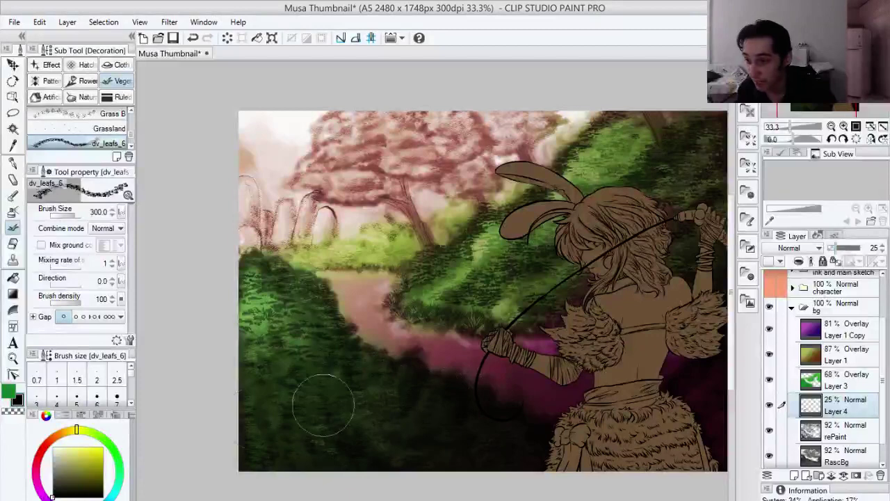
# Step: Paint leaf clusters over the dark foreground hill, testing greys from dark to near-white
pyautogui.moveTo(67, 487)
pyautogui.mouseDown()
pyautogui.moveTo(48, 452)
pyautogui.moveTo(50, 478)
pyautogui.mouseUp()
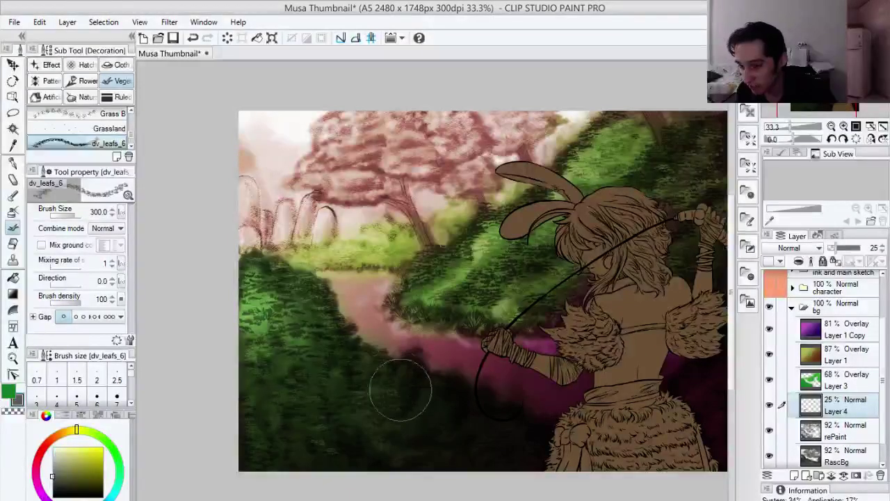
pyautogui.moveTo(60, 471); pyautogui.dragTo(52, 458)
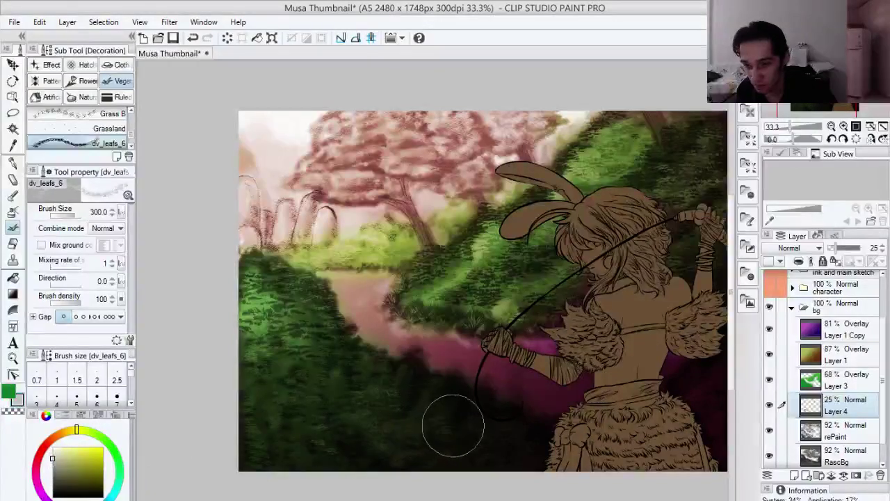
pyautogui.hotkey('ctrl', 'z')
pyautogui.moveTo(406, 430); pyautogui.dragTo(439, 417)
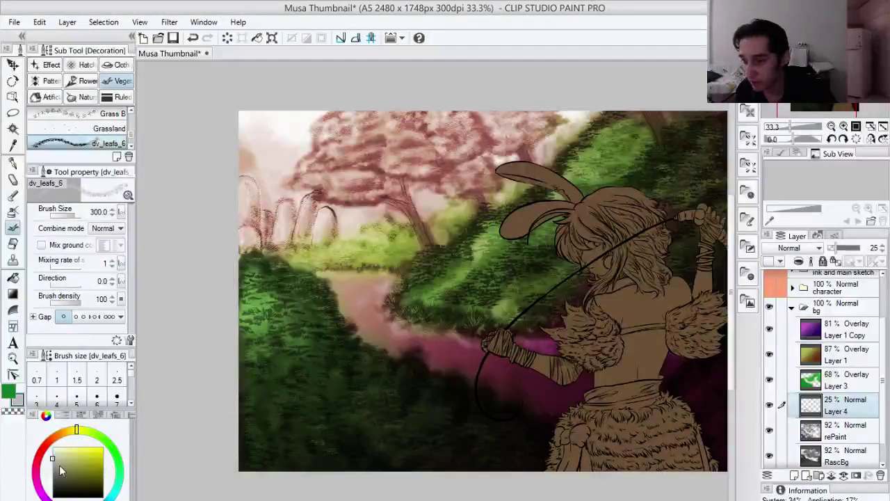
pyautogui.click(51, 476)
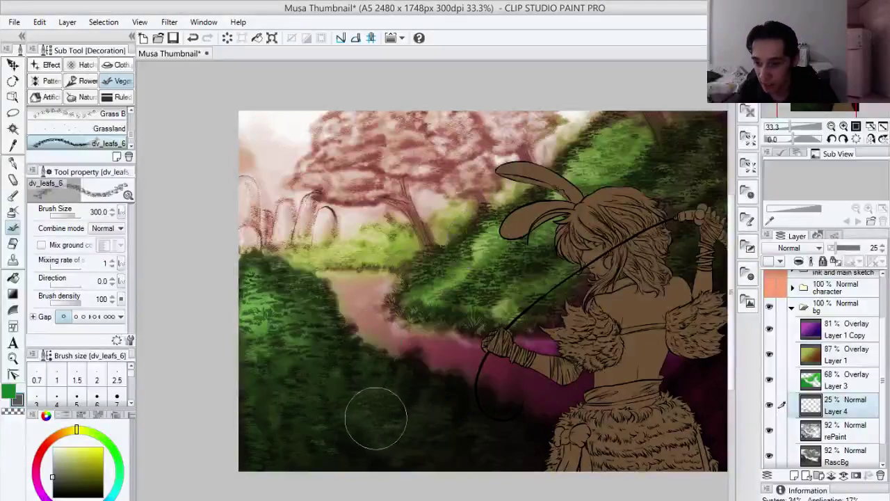
pyautogui.moveTo(59, 475); pyautogui.dragTo(55, 451)
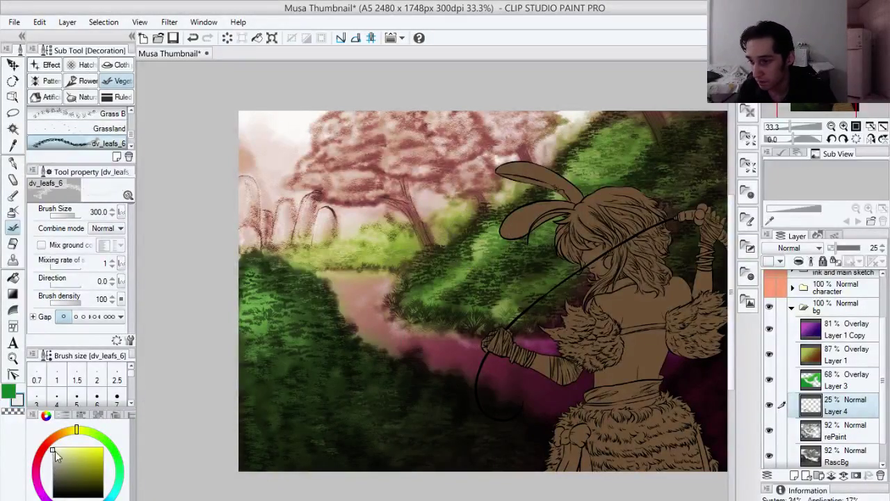
pyautogui.moveTo(359, 422); pyautogui.dragTo(388, 419)
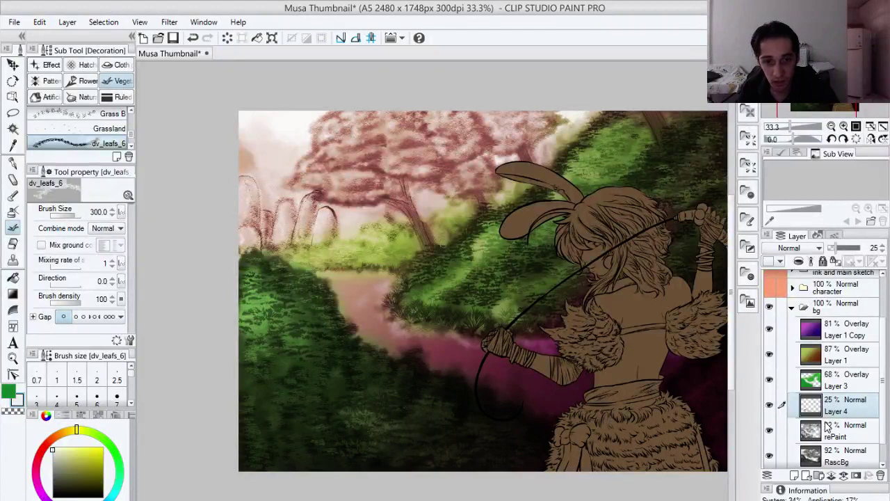
# Step: Stamp medium grey leaves over the dark foreground foliage on the 25% layer, comparing the result
pyautogui.click(827, 425)
pyautogui.click(828, 408)
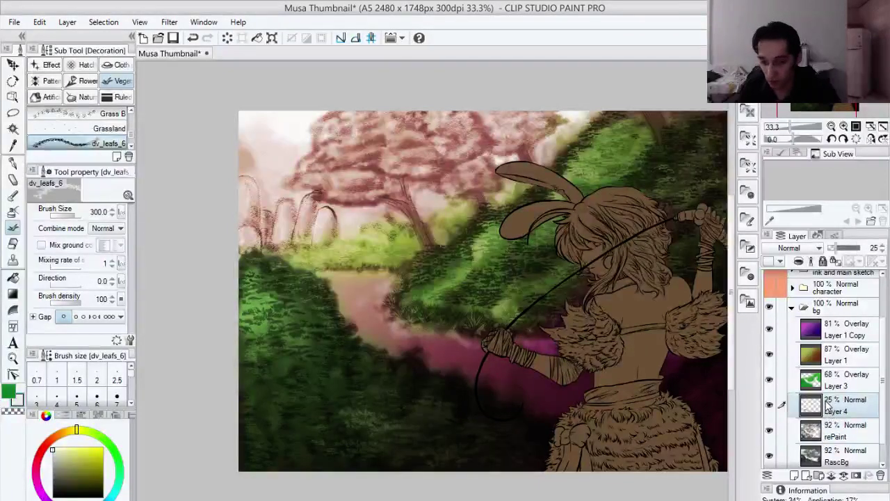
pyautogui.press('h')
pyautogui.press('h')
pyautogui.press('h')
pyautogui.press('h')
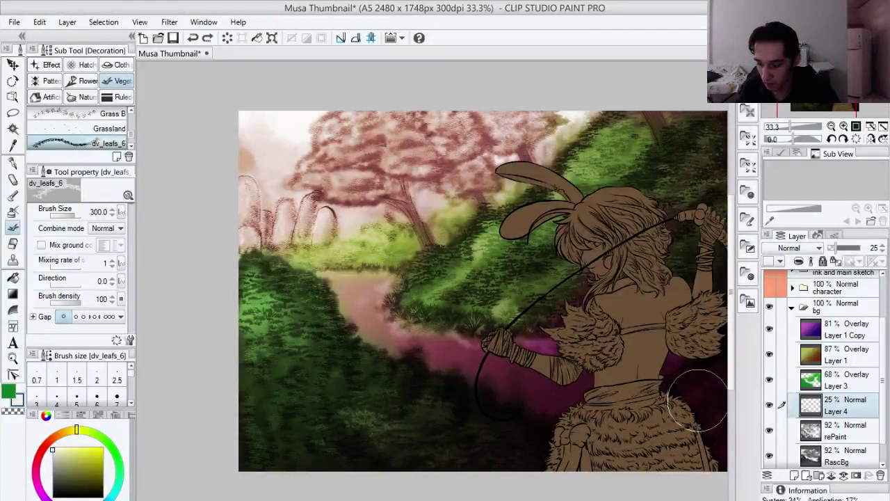
pyautogui.moveTo(57, 463); pyautogui.dragTo(49, 466)
pyautogui.moveTo(353, 404); pyautogui.dragTo(363, 409)
pyautogui.press('h')
pyautogui.press('h')
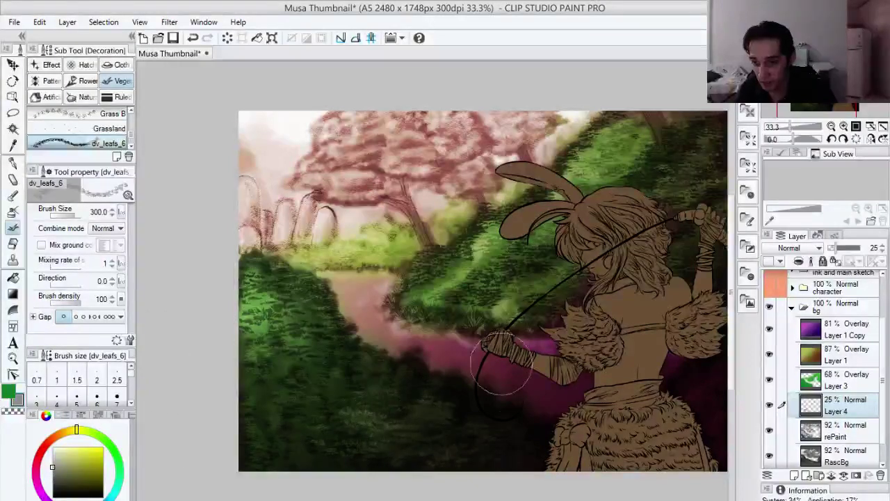
# Step: Check the leaf texture on the foreground hill and merge its layer down into rePaint
pyautogui.press('h')
pyautogui.press('h')
pyautogui.press('h')
pyautogui.press('h')
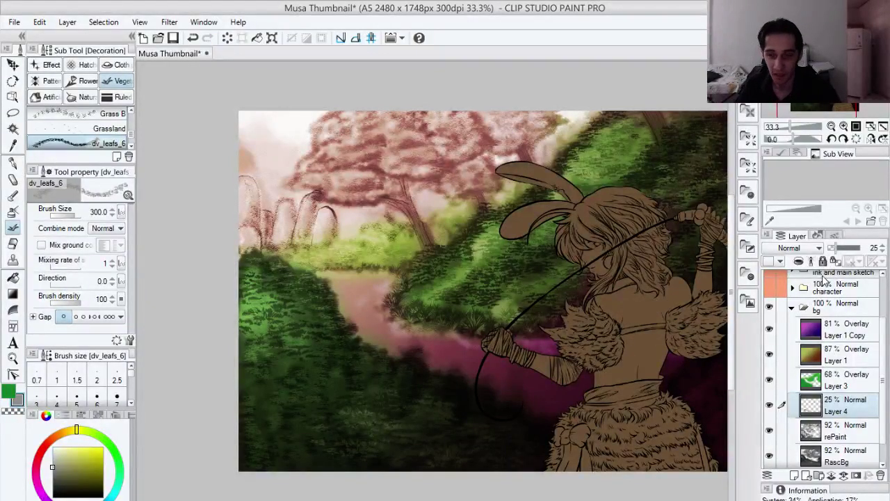
pyautogui.press('h')
pyautogui.press('h')
pyautogui.hotkey('ctrl', 'e')
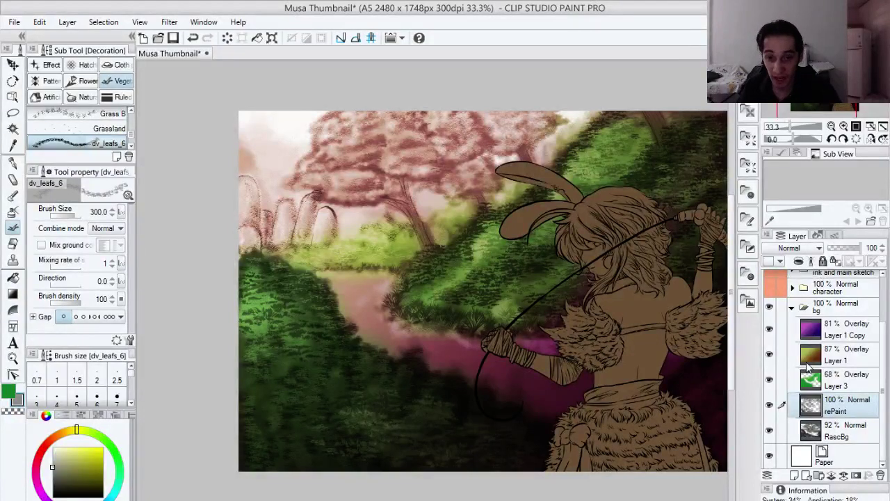
# Step: Compare the background with and without the rePaint leaf texture and the green overlay of Layer 3
pyautogui.click(769, 406)
pyautogui.click(770, 407)
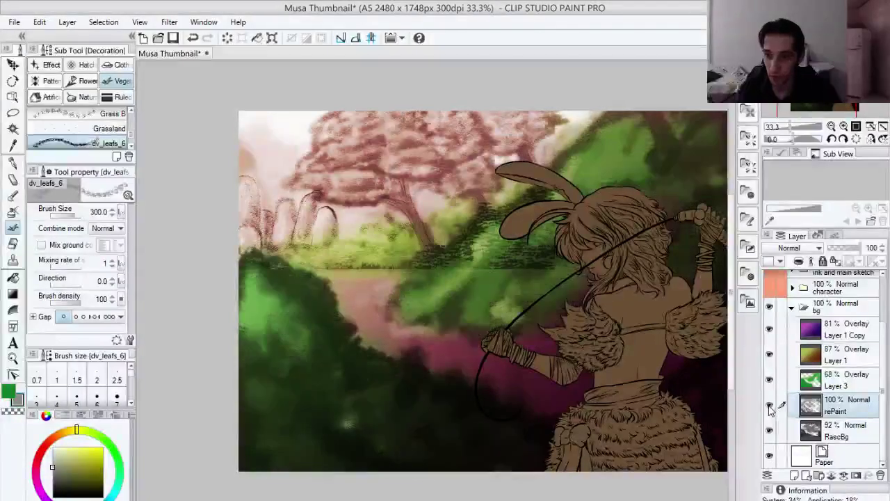
pyautogui.click(820, 390)
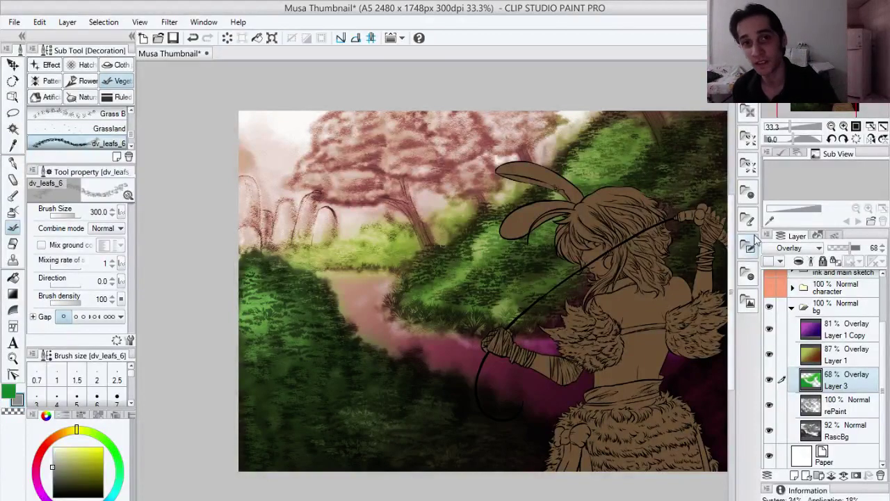
pyautogui.moveTo(535, 351); pyautogui.dragTo(479, 359)
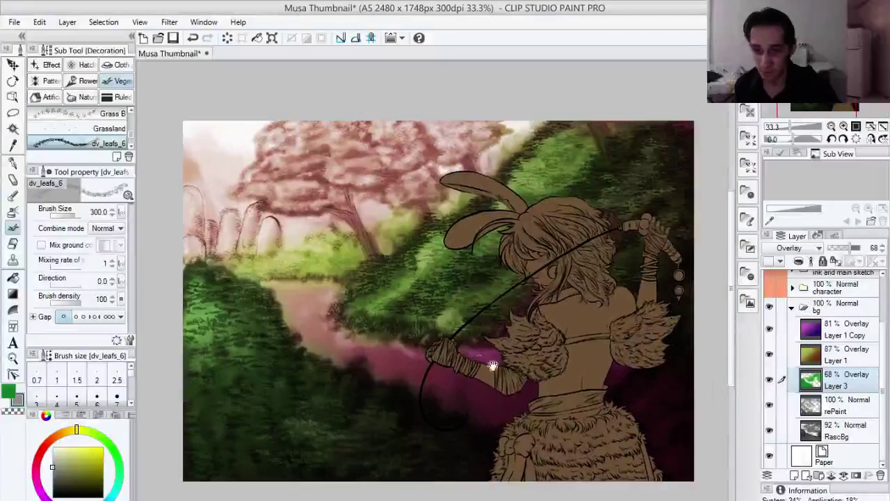
pyautogui.click(770, 379)
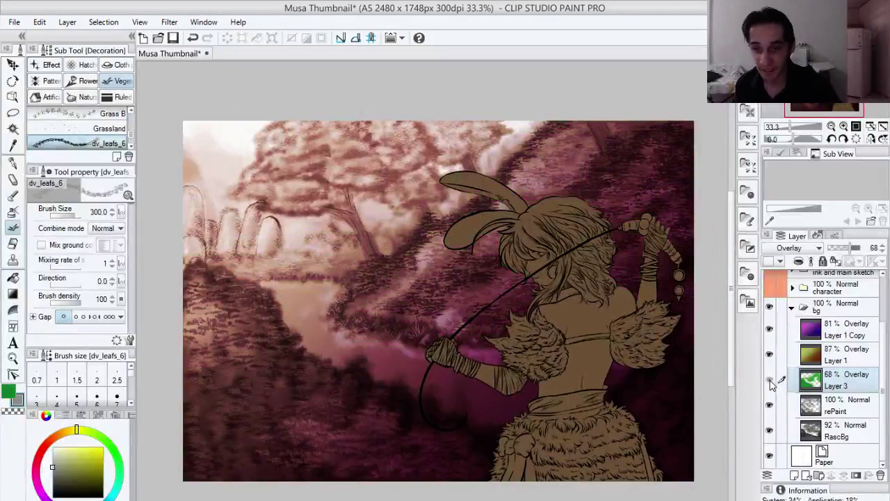
pyautogui.click(769, 381)
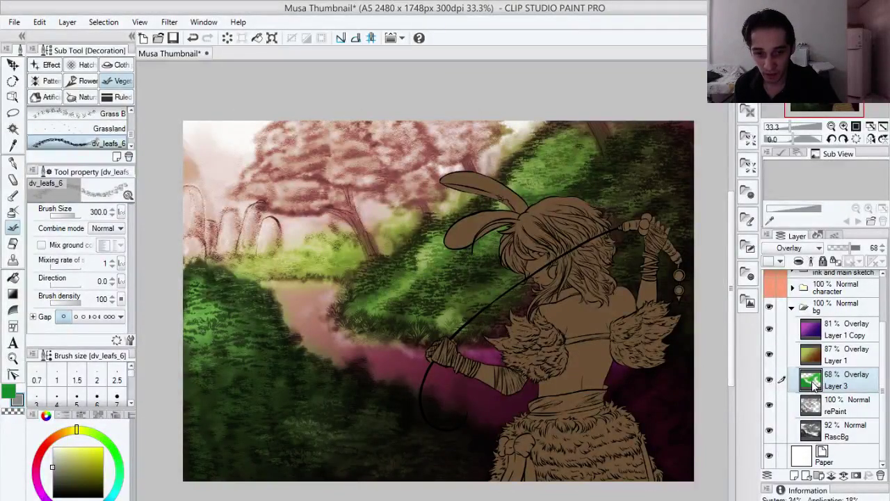
# Step: Try the green Layer 3 above Layer 1 Copy, and return it to its place directly above rePaint
pyautogui.moveTo(815, 385); pyautogui.dragTo(804, 336)
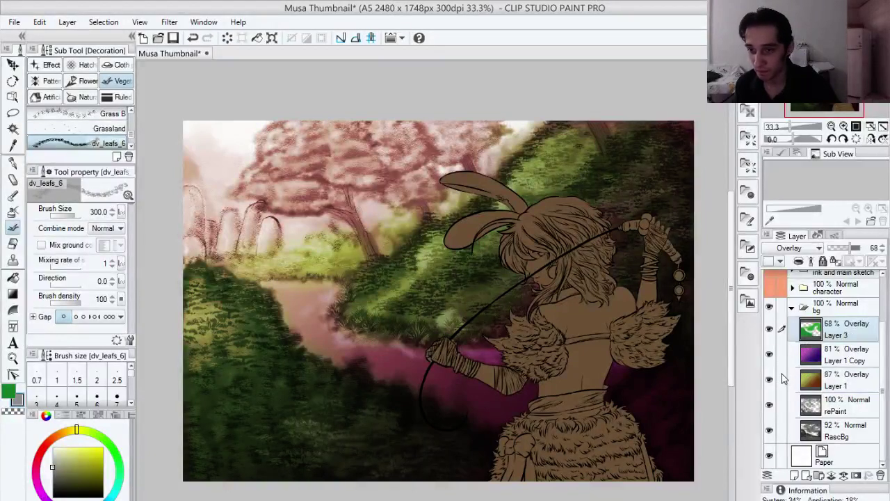
pyautogui.moveTo(810, 329); pyautogui.dragTo(792, 410)
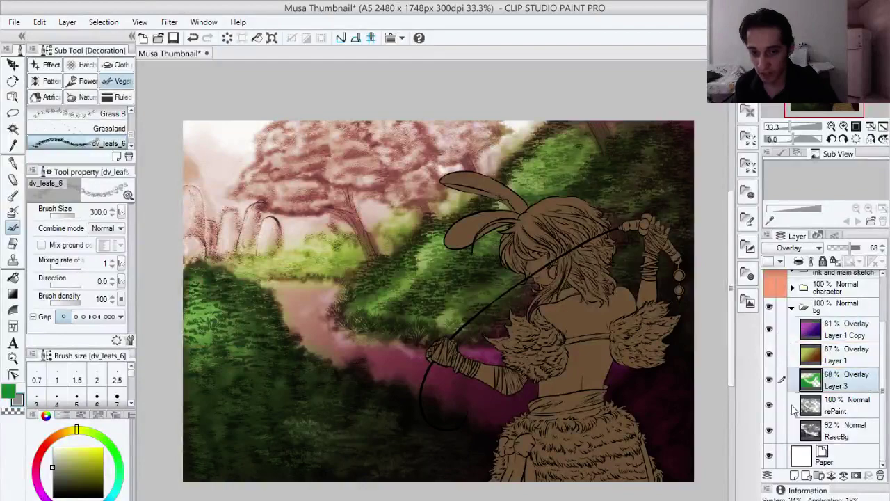
# Step: Compare the background with Layer 1 and Layer 1 Copy each hidden, and rename the green overlay layer corGrama
pyautogui.click(769, 354)
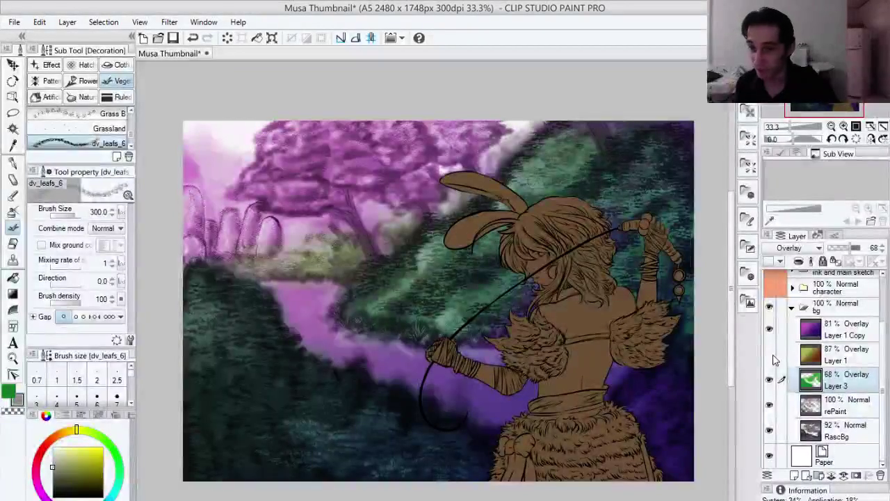
pyautogui.click(769, 355)
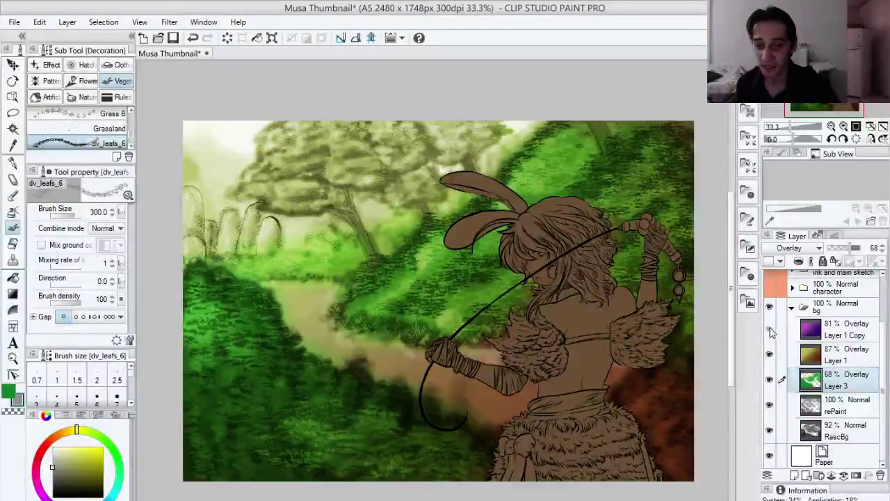
pyautogui.click(769, 329)
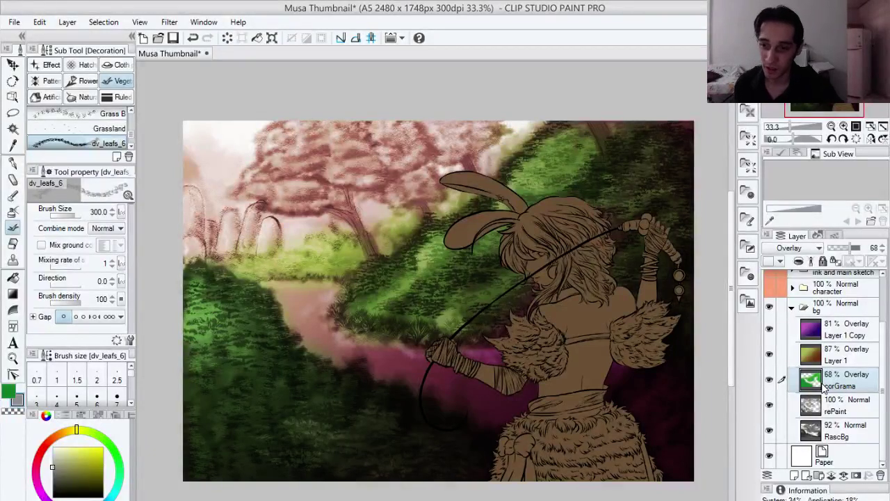
# Step: Spray green with the Soft airbrush at size 250 on corGrama over the purple area beside the character's hip
pyautogui.moveTo(457, 311)
pyautogui.mouseDown()
pyautogui.moveTo(441, 311)
pyautogui.moveTo(470, 289)
pyautogui.mouseUp()
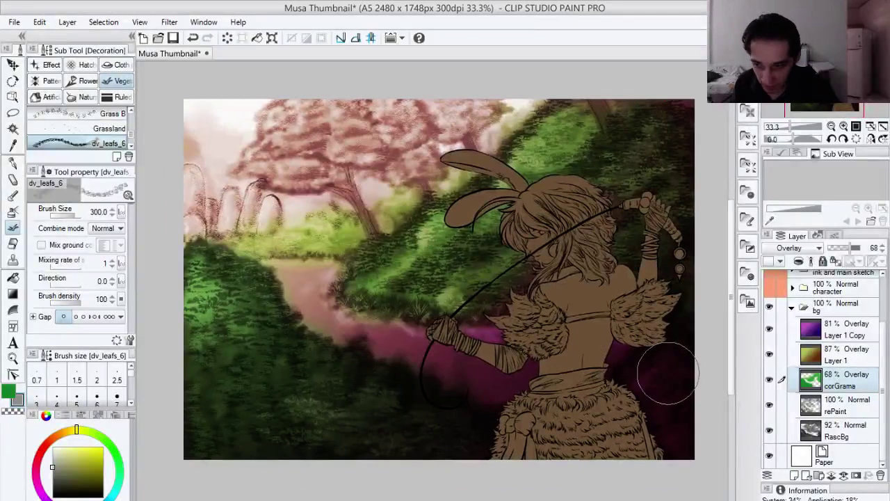
pyautogui.press('b')
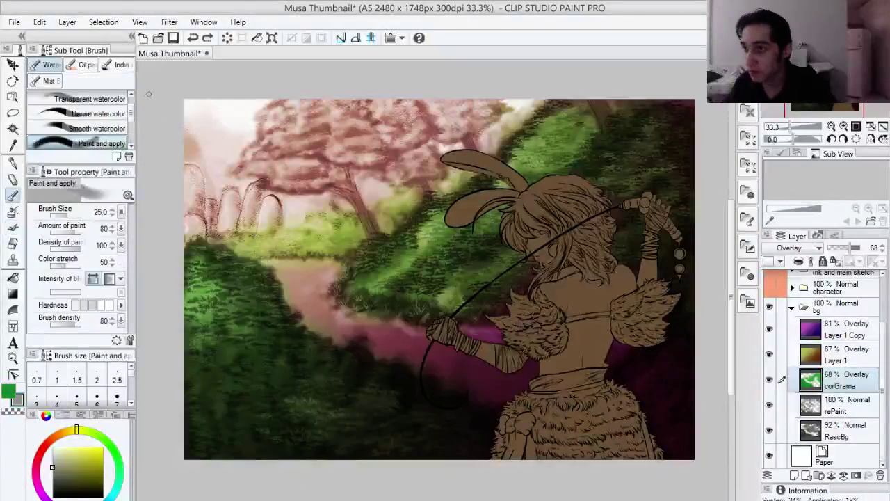
pyautogui.press('b')
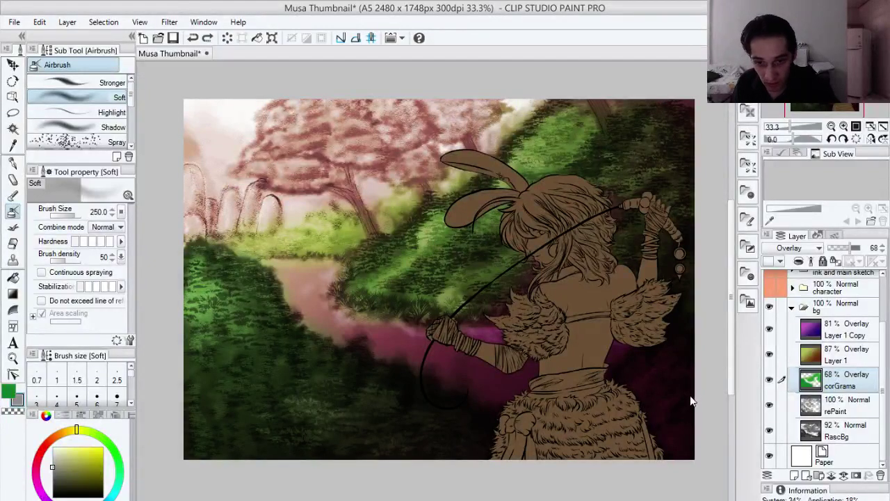
pyautogui.press('x')
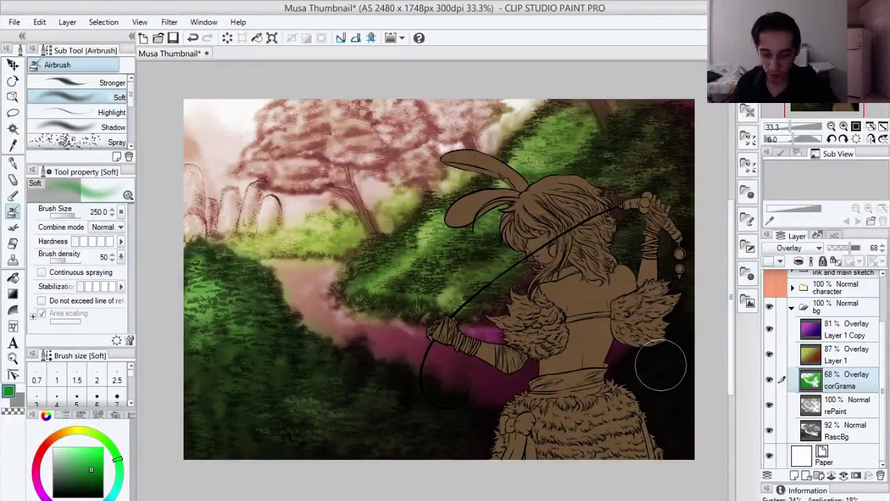
# Step: Sample the dark area beside the skirt for the Mapping pen and darken the drawing color to pure black
pyautogui.press('p')
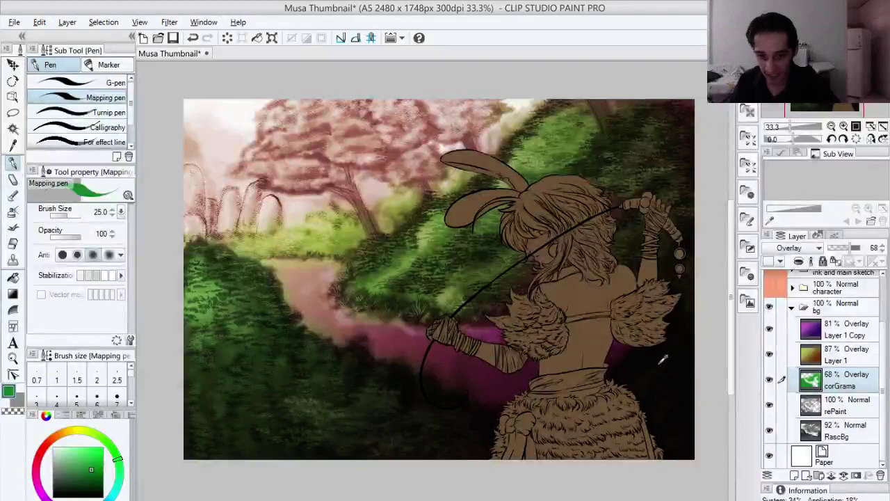
pyautogui.keyDown('alt'); pyautogui.click(646, 370); pyautogui.keyUp('alt')
pyautogui.moveTo(647, 363)
pyautogui.mouseDown()
pyautogui.moveTo(651, 356)
pyautogui.moveTo(634, 372)
pyautogui.moveTo(667, 357)
pyautogui.moveTo(678, 405)
pyautogui.moveTo(665, 409)
pyautogui.mouseUp()
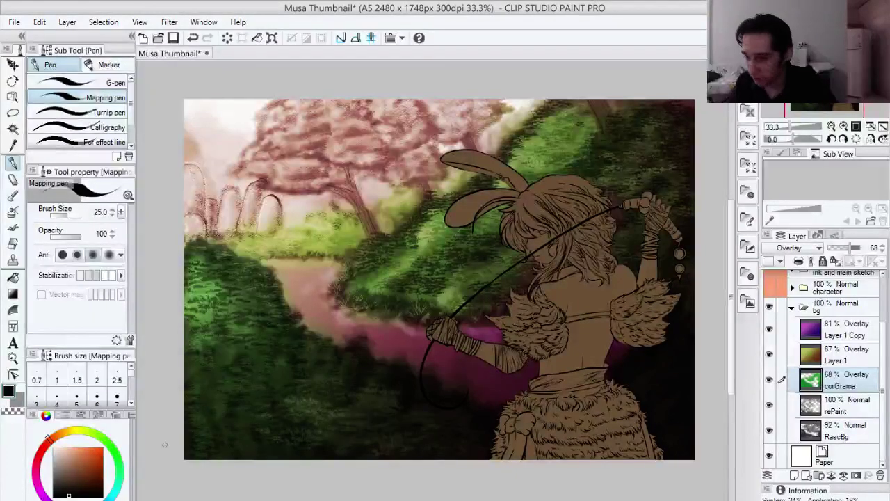
pyautogui.moveTo(68, 480)
pyautogui.mouseDown()
pyautogui.moveTo(49, 453)
pyautogui.moveTo(42, 472)
pyautogui.moveTo(42, 438)
pyautogui.moveTo(48, 495)
pyautogui.mouseUp()
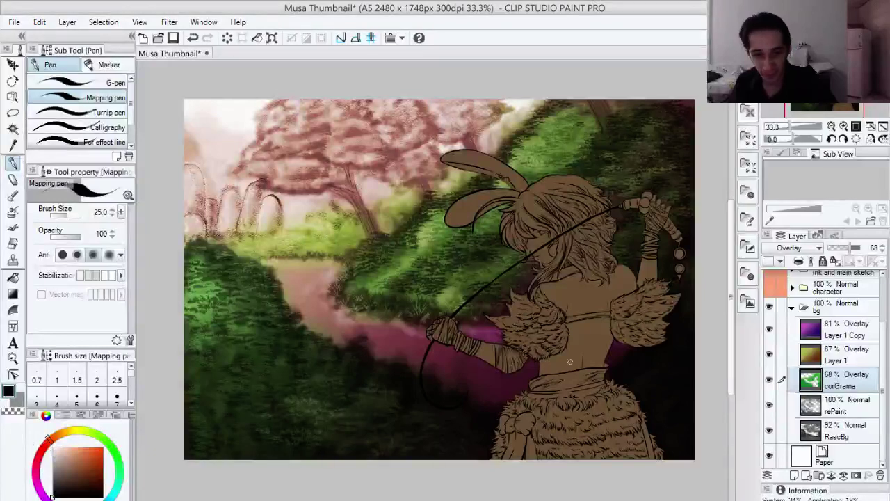
# Step: Collapse the bg folder and hide it so only the inked character shows over white
pyautogui.click(792, 310)
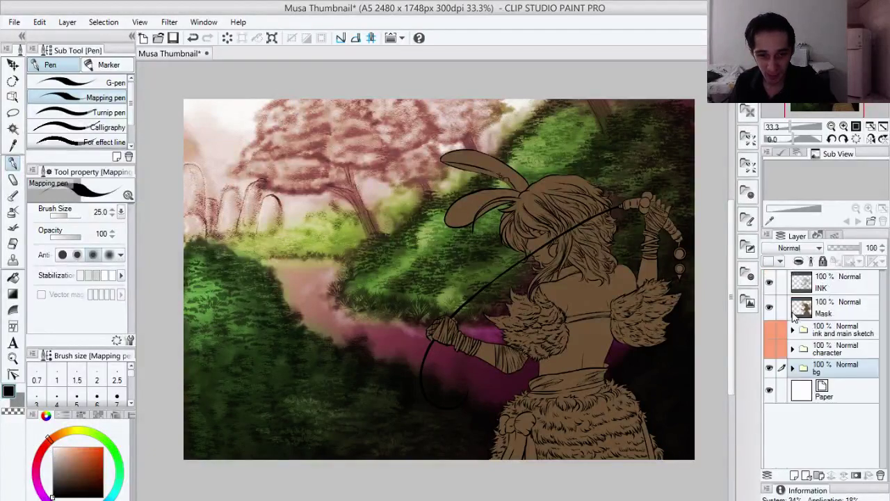
pyautogui.click(769, 369)
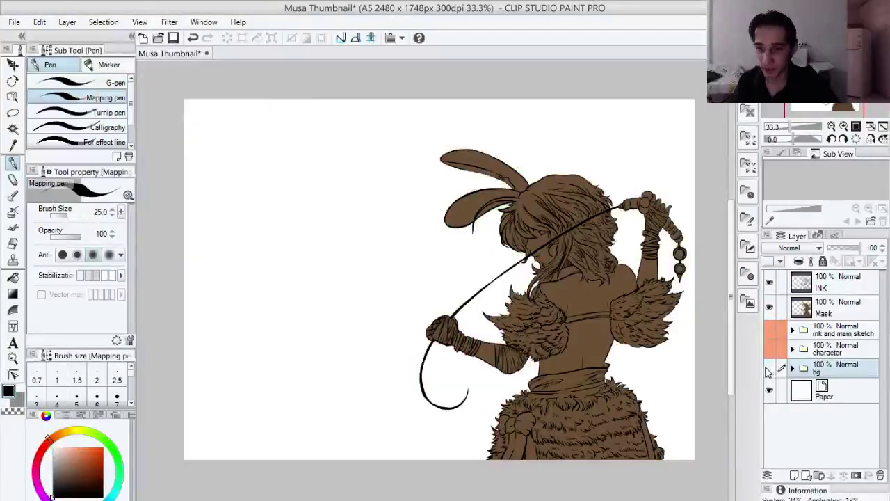
pyautogui.click(769, 369)
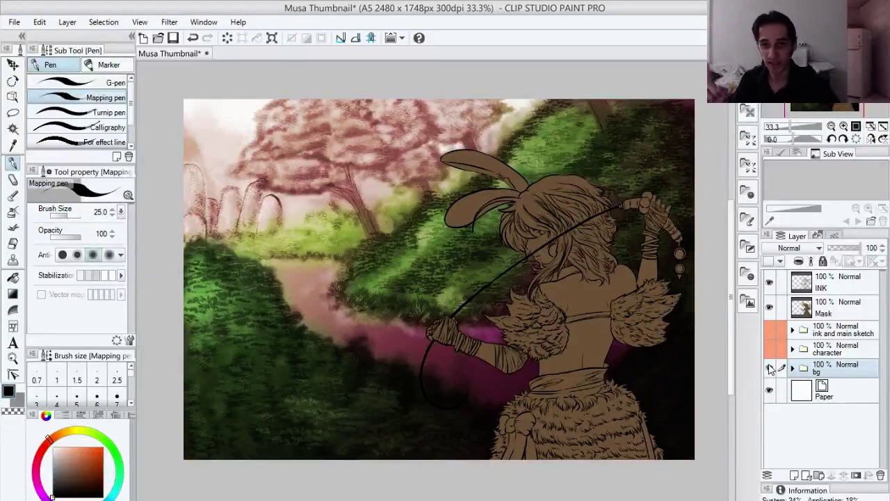
pyautogui.click(769, 369)
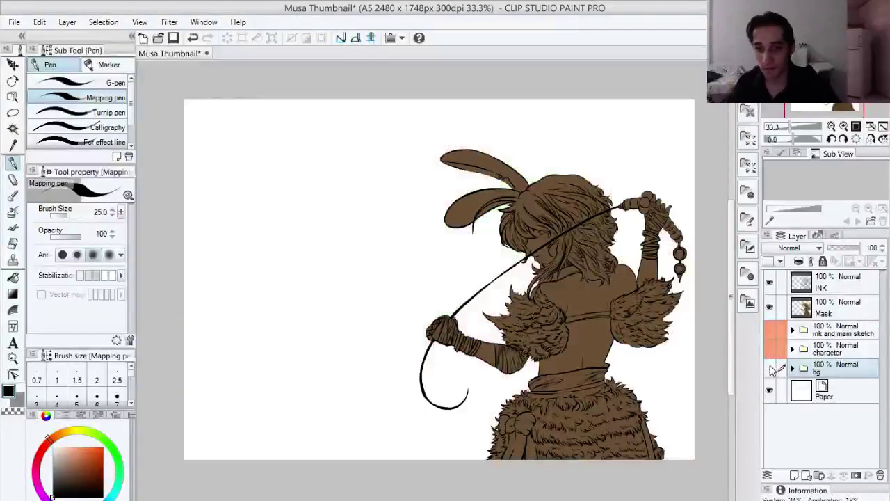
# Step: Auto select the empty area around the character on the INK layer, inspect the selection outline, and deselect it
pyautogui.click(805, 289)
pyautogui.click(769, 307)
pyautogui.click(769, 307)
pyautogui.hotkey('ctrl', 'space')
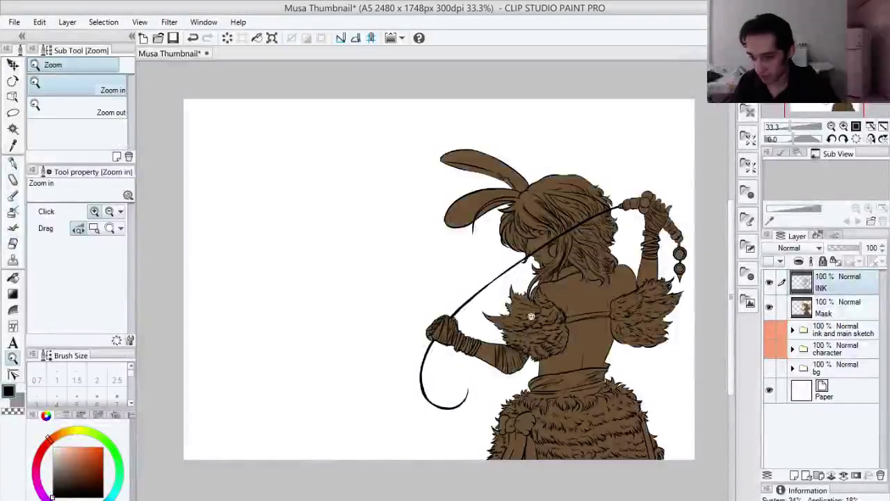
pyautogui.click(551, 302)
pyautogui.moveTo(541, 315); pyautogui.dragTo(537, 330)
pyautogui.press('w')
pyautogui.click(446, 312)
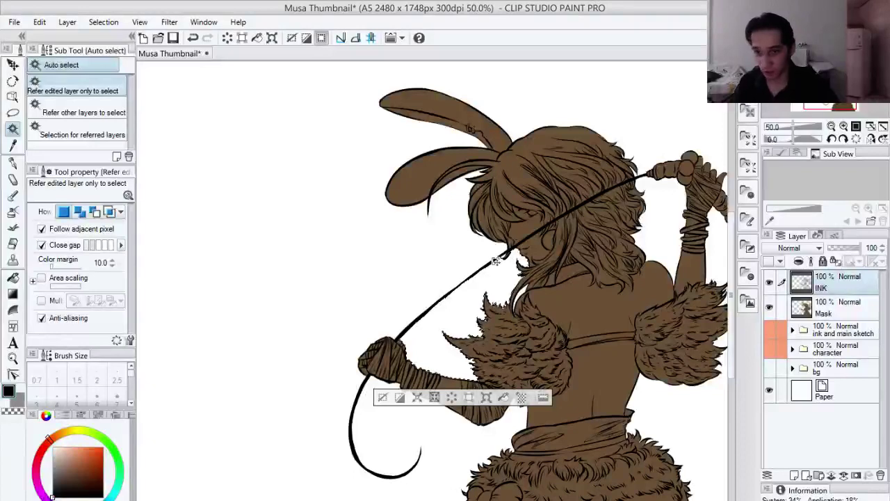
pyautogui.click(460, 253)
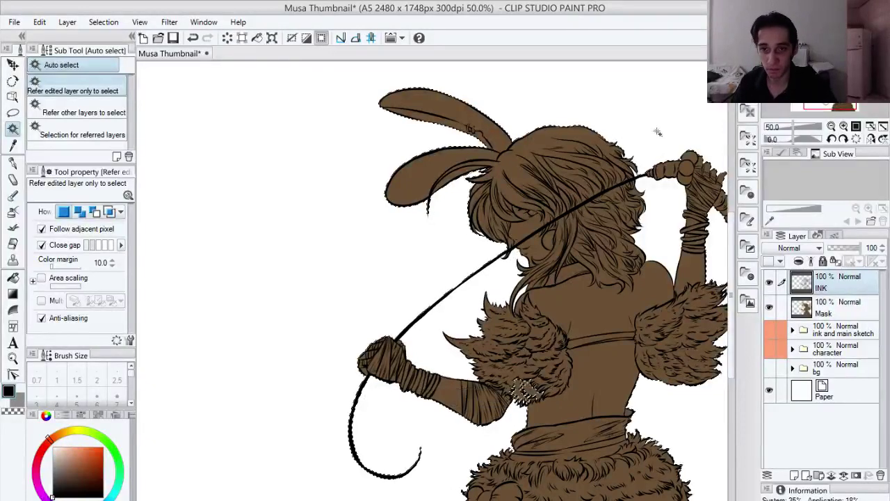
pyautogui.scroll(-3, 653, 327)
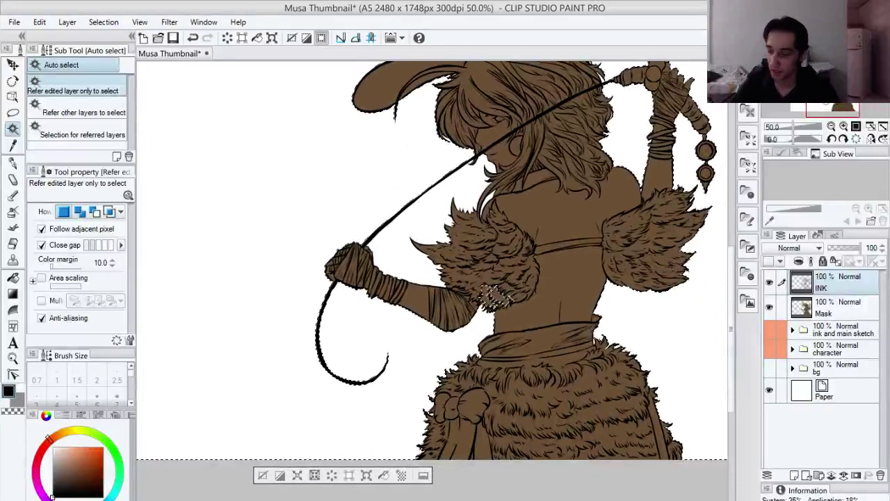
pyautogui.hotkey('ctrl', 'd')
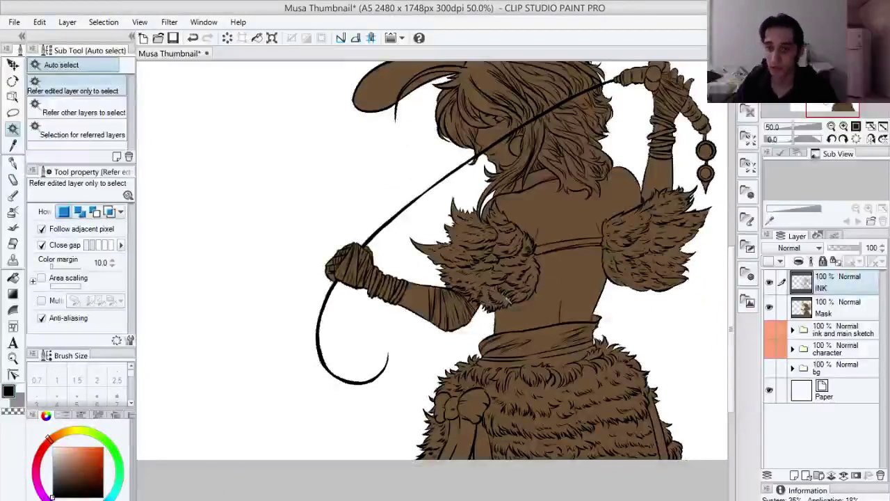
pyautogui.scroll(2, 508, 298)
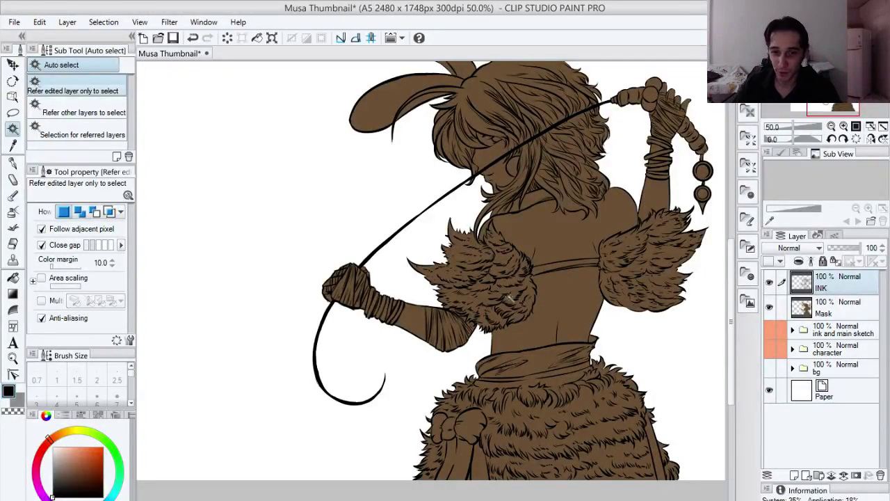
# Step: Add a new layer directly above Mask and choose a golden yellow as the Mapping pen color
pyautogui.click(813, 310)
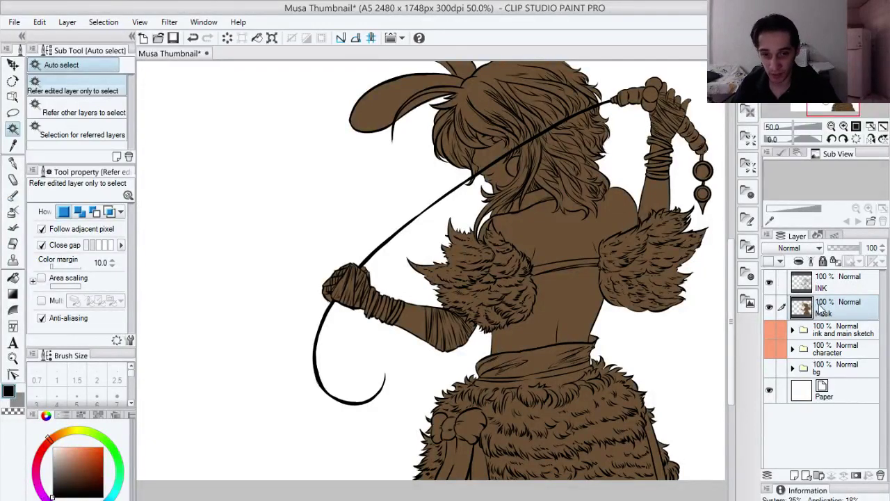
pyautogui.click(794, 476)
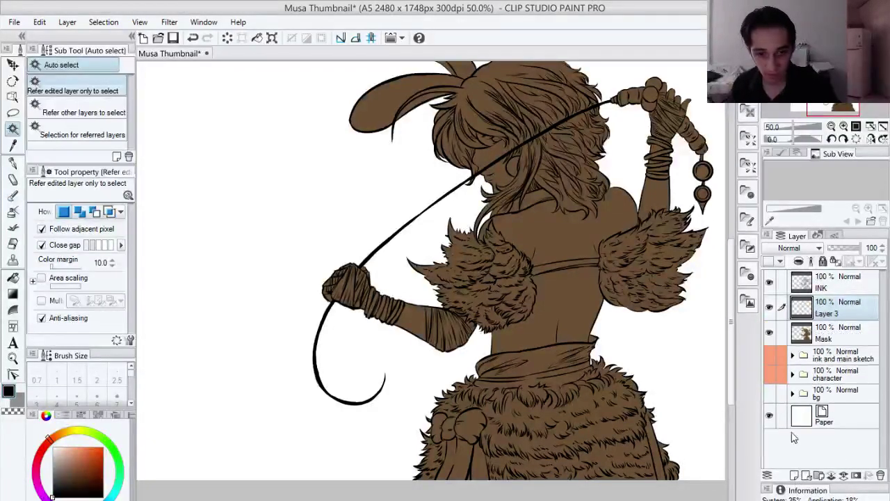
pyautogui.press('p')
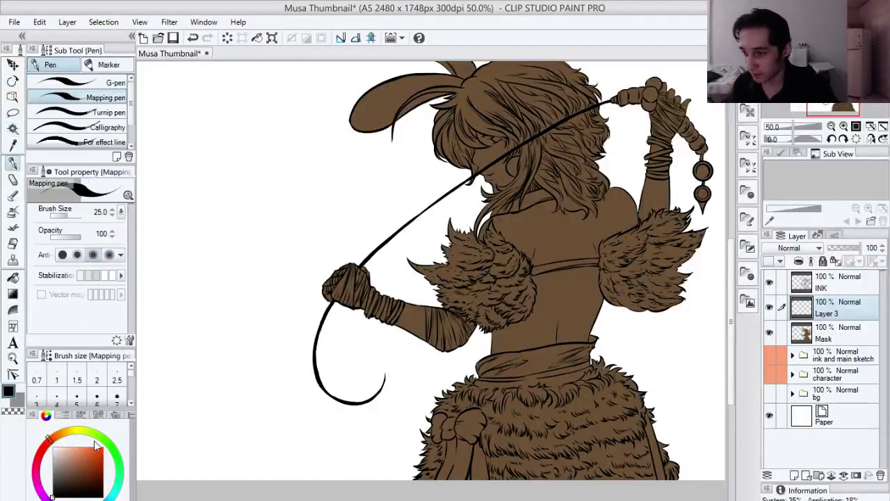
pyautogui.moveTo(95, 438); pyautogui.dragTo(79, 430)
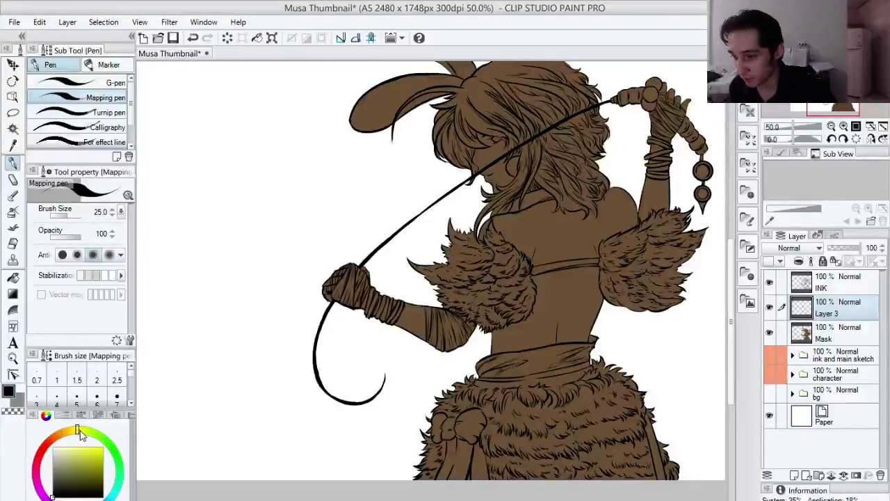
pyautogui.click(88, 431)
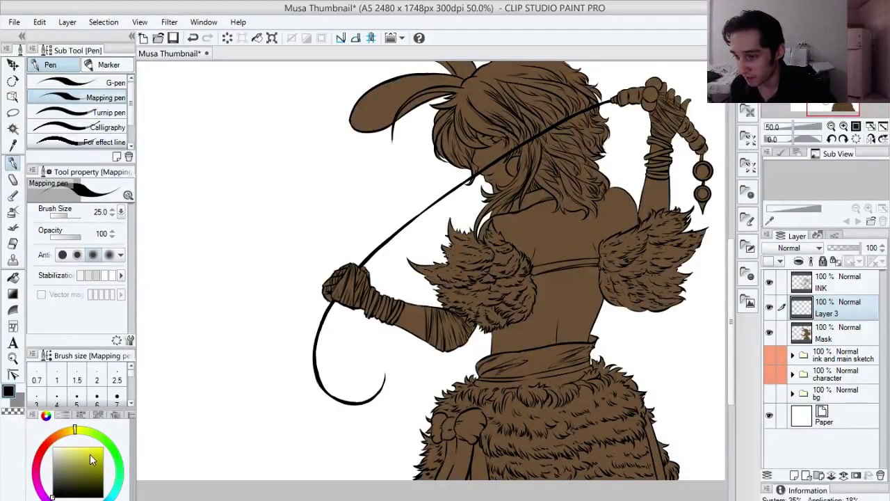
pyautogui.click(67, 436)
pyautogui.click(96, 454)
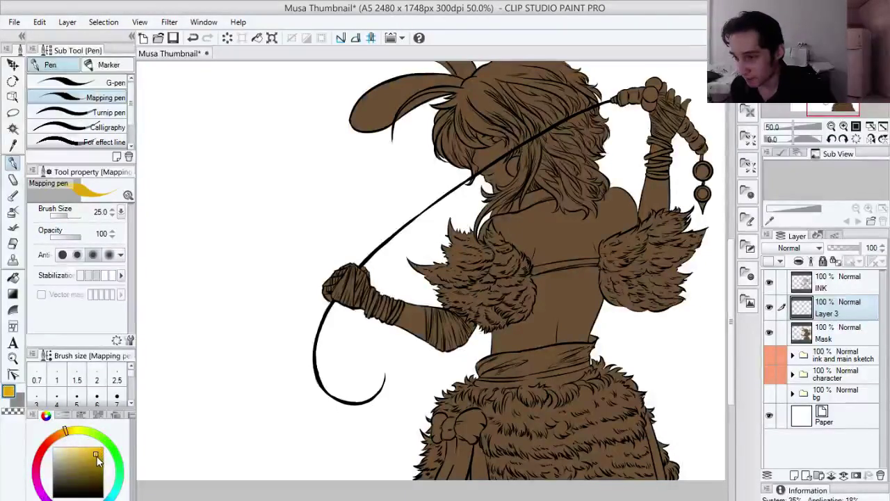
pyautogui.moveTo(413, 216); pyautogui.dragTo(399, 246)
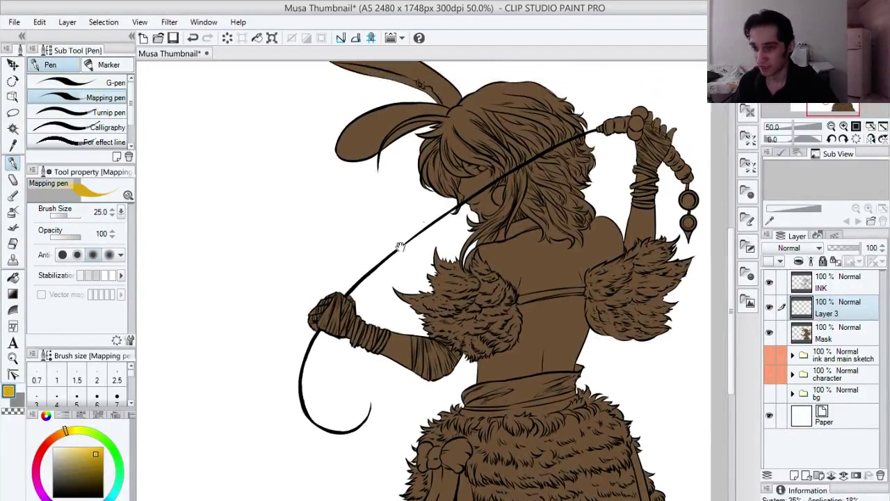
pyautogui.moveTo(497, 162); pyautogui.dragTo(479, 202)
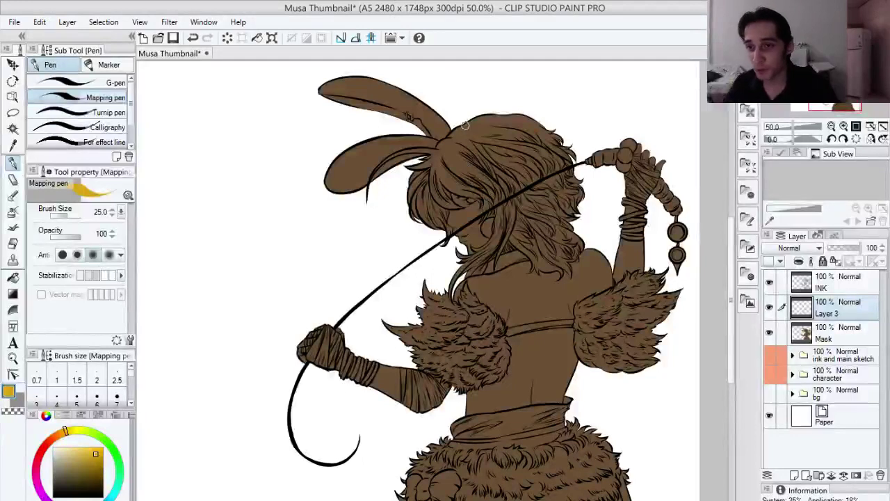
# Step: Try golden yellow strokes over the hair on Layer 3 with the Soft airbrush, and undo them
pyautogui.press('b')
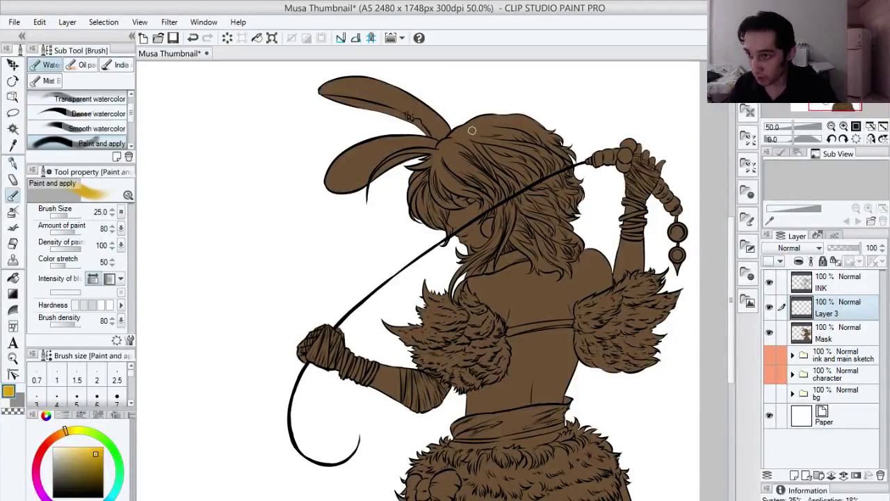
pyautogui.press('b')
pyautogui.moveTo(486, 153)
pyautogui.mouseDown()
pyautogui.moveTo(545, 111)
pyautogui.moveTo(559, 132)
pyautogui.moveTo(574, 205)
pyautogui.moveTo(591, 194)
pyautogui.moveTo(557, 139)
pyautogui.moveTo(521, 111)
pyautogui.moveTo(585, 211)
pyautogui.moveTo(547, 249)
pyautogui.mouseUp()
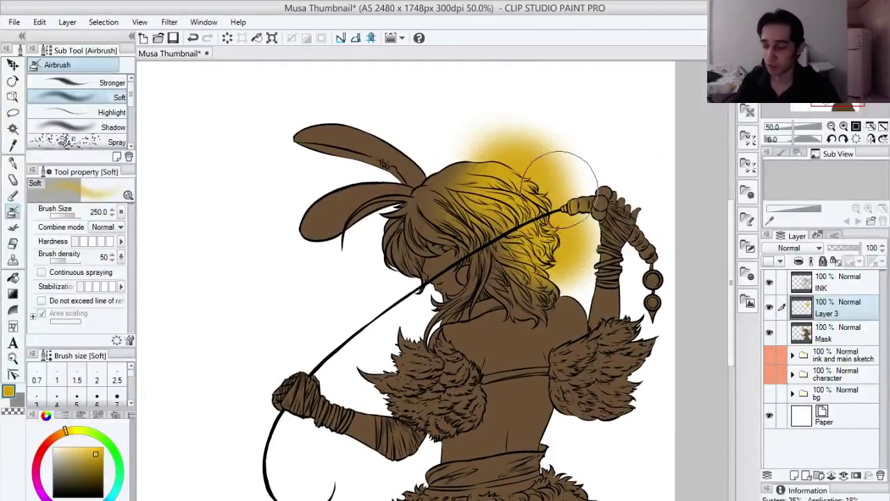
pyautogui.moveTo(556, 191)
pyautogui.mouseDown()
pyautogui.moveTo(473, 179)
pyautogui.moveTo(448, 191)
pyautogui.moveTo(467, 184)
pyautogui.moveTo(465, 161)
pyautogui.moveTo(495, 170)
pyautogui.moveTo(464, 151)
pyautogui.moveTo(563, 164)
pyautogui.moveTo(534, 148)
pyautogui.moveTo(465, 292)
pyautogui.moveTo(513, 274)
pyautogui.mouseUp()
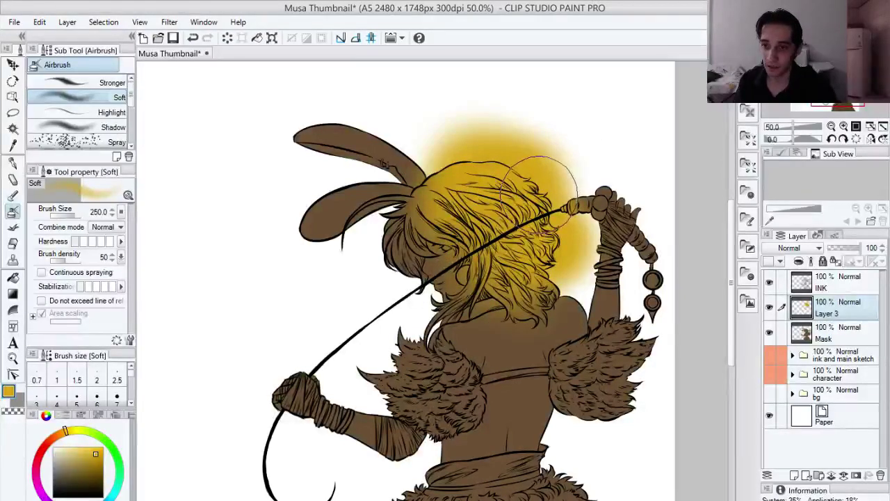
pyautogui.hotkey('ctrl', 'z')
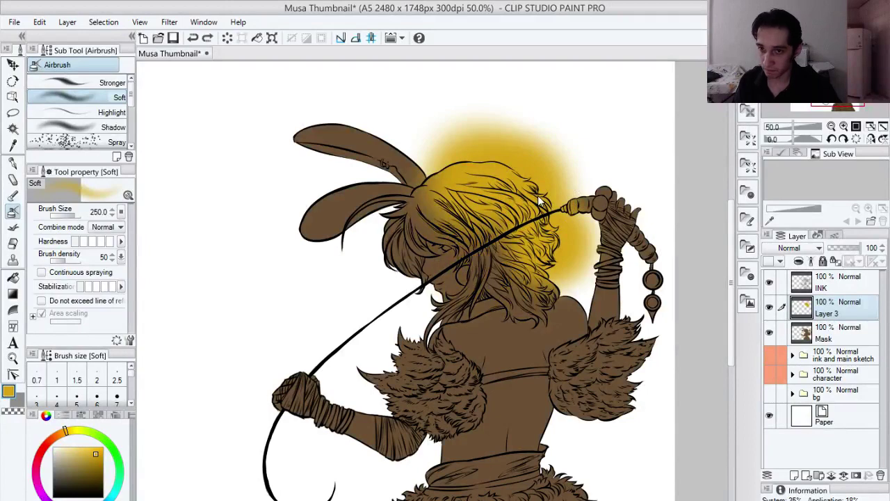
pyautogui.hotkey('ctrl', 'z')
pyautogui.hotkey('ctrl', 'z')
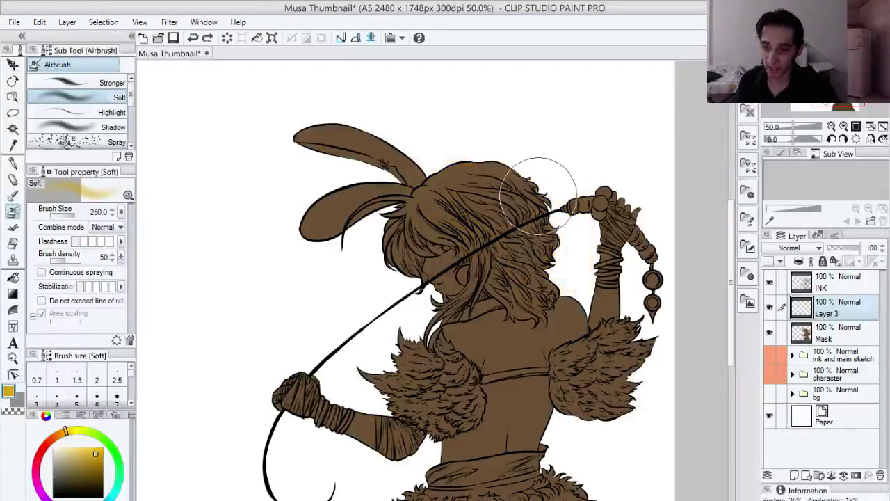
# Step: Airbrush golden yellow over the back of the hair and clip Layer 3 to Mask, with the bg folder shown
pyautogui.moveTo(486, 147)
pyautogui.mouseDown()
pyautogui.moveTo(554, 194)
pyautogui.moveTo(460, 160)
pyautogui.moveTo(504, 167)
pyautogui.moveTo(544, 198)
pyautogui.moveTo(486, 170)
pyautogui.moveTo(479, 141)
pyautogui.moveTo(517, 153)
pyautogui.mouseUp()
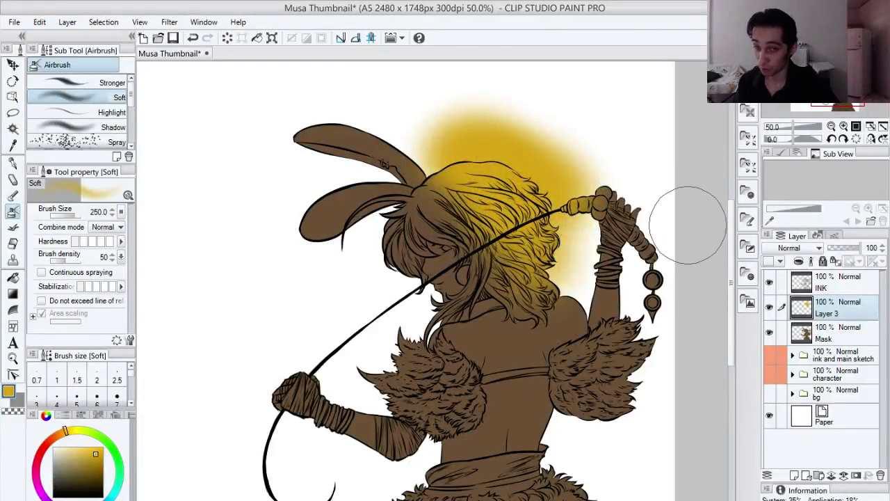
pyautogui.click(798, 261)
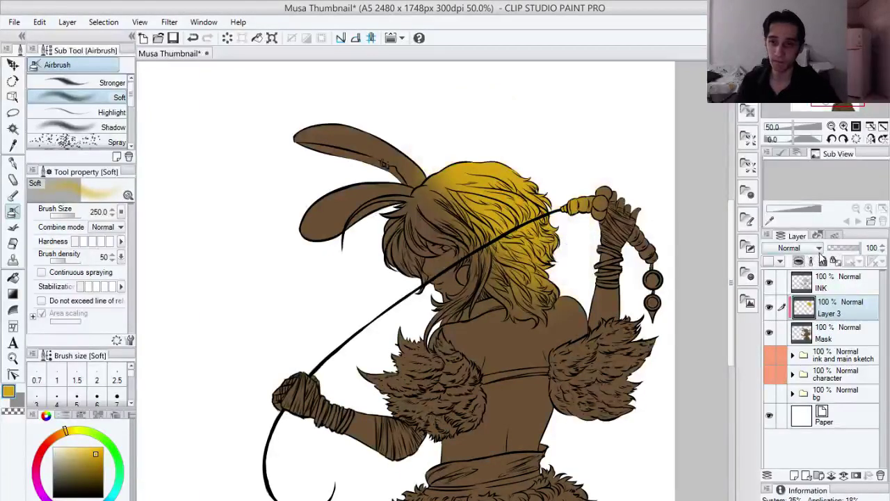
pyautogui.click(769, 393)
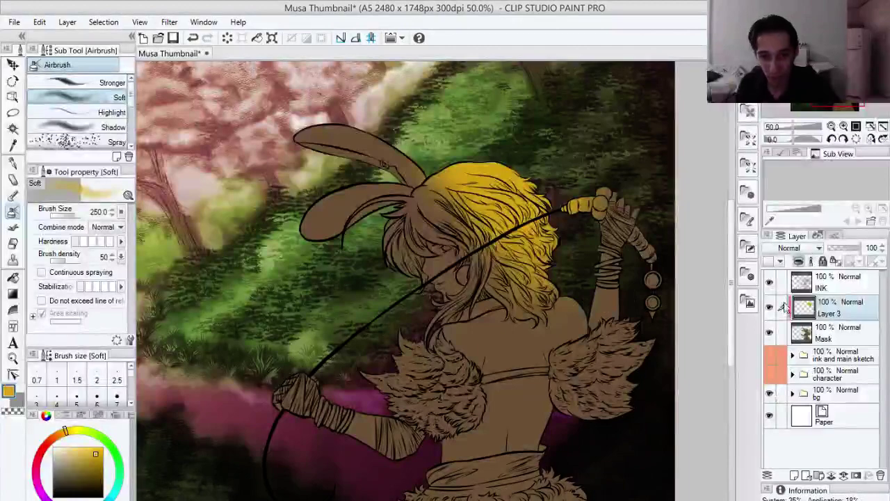
# Step: Unclip Layer 3 to erase part of the gold overspill above the head with the Hard eraser, and clip it again
pyautogui.click(799, 262)
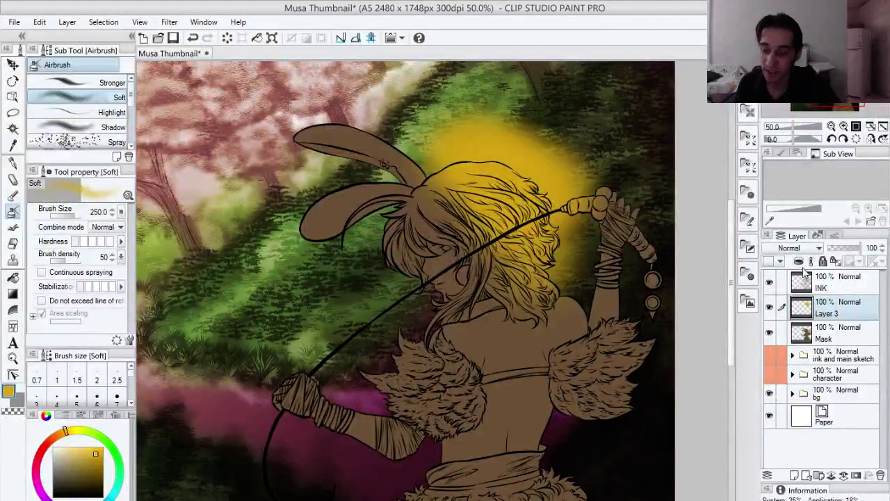
pyautogui.press('e')
pyautogui.moveTo(486, 120)
pyautogui.mouseDown()
pyautogui.moveTo(452, 121)
pyautogui.moveTo(500, 119)
pyautogui.moveTo(423, 139)
pyautogui.moveTo(407, 166)
pyautogui.moveTo(436, 146)
pyautogui.moveTo(538, 111)
pyautogui.mouseUp()
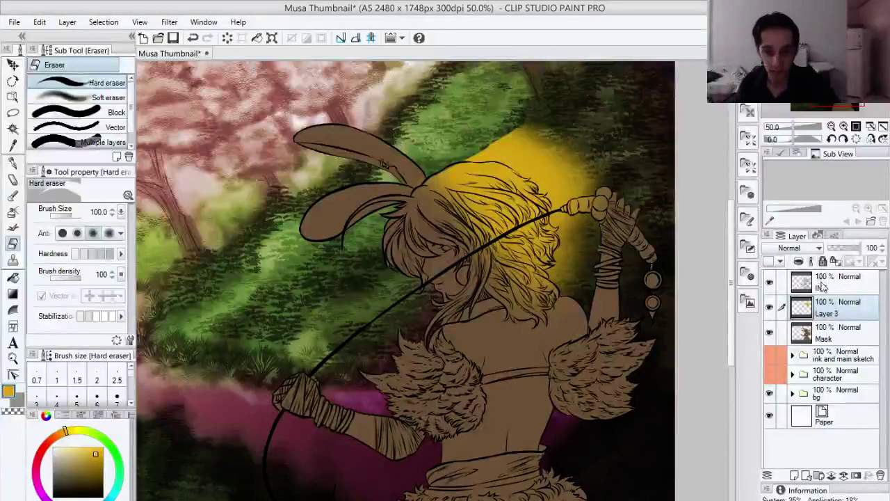
pyautogui.click(798, 260)
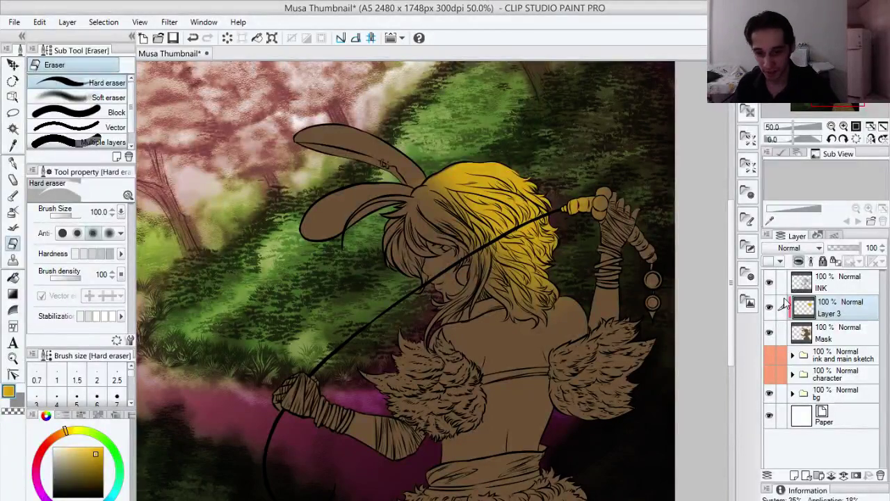
# Step: Hide the bg folder and undo the gold airbrushing on Layer 3, keeping the layer clipped
pyautogui.moveTo(563, 363)
pyautogui.mouseDown()
pyautogui.moveTo(588, 362)
pyautogui.moveTo(575, 375)
pyautogui.mouseUp()
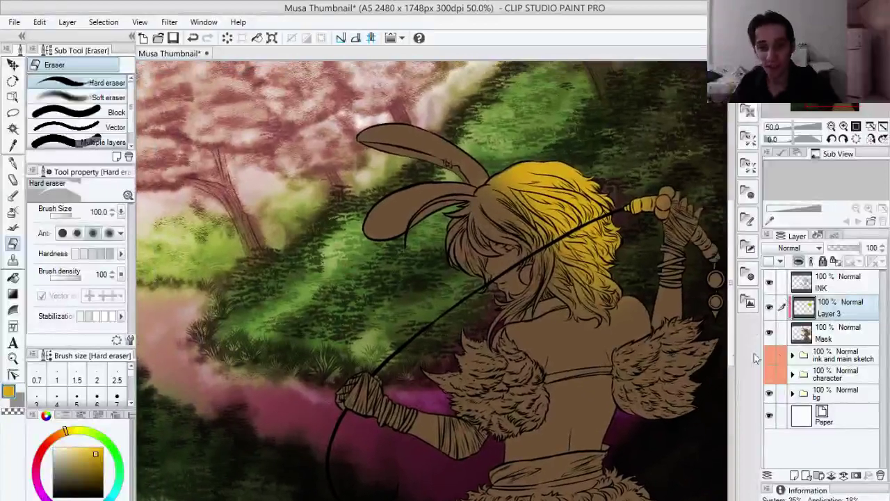
pyautogui.click(769, 394)
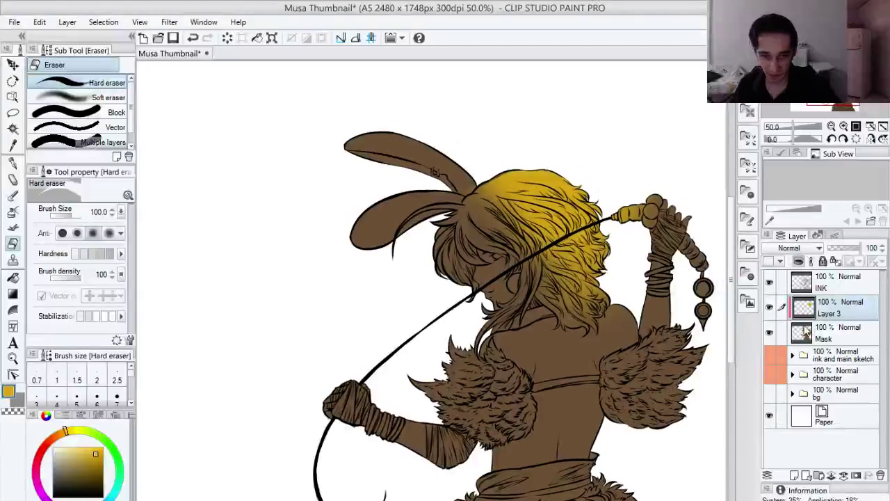
pyautogui.hotkey('ctrl', 'z')
pyautogui.moveTo(498, 393); pyautogui.dragTo(470, 326)
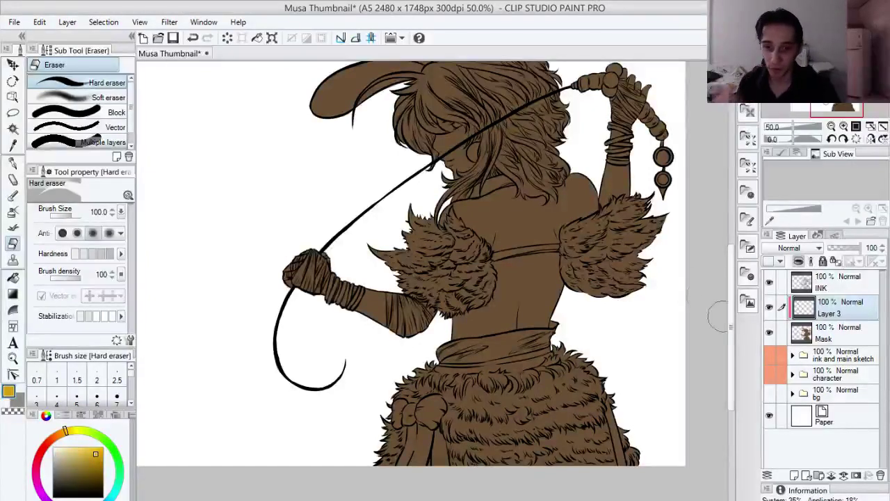
# Step: Select the Mask layer and examine the character's waist and fur skirt up close
pyautogui.click(823, 339)
pyautogui.moveTo(498, 308); pyautogui.dragTo(515, 341)
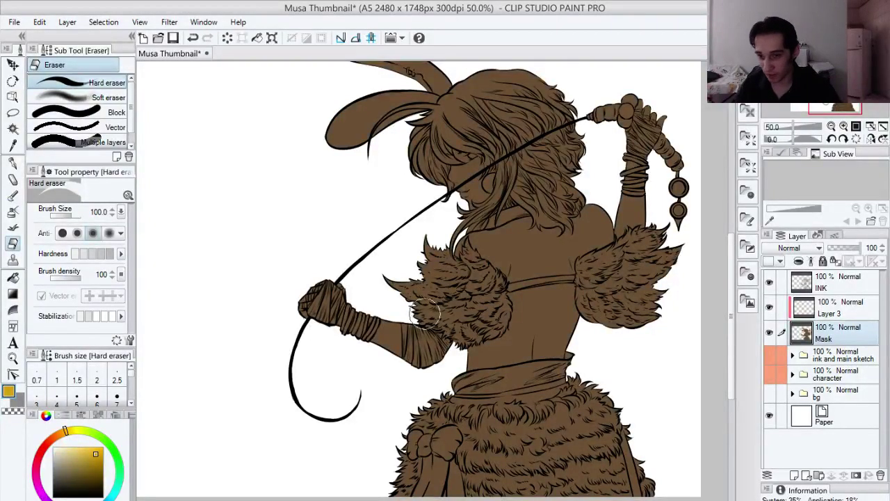
pyautogui.press('space')
pyautogui.moveTo(552, 286)
pyautogui.mouseDown()
pyautogui.moveTo(527, 280)
pyautogui.moveTo(544, 237)
pyautogui.moveTo(536, 354)
pyautogui.moveTo(525, 328)
pyautogui.mouseUp()
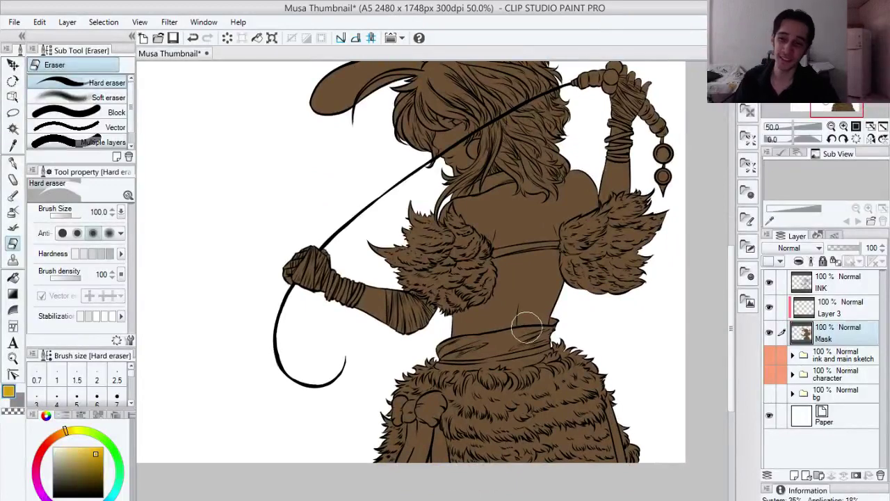
pyautogui.moveTo(537, 304); pyautogui.dragTo(528, 332)
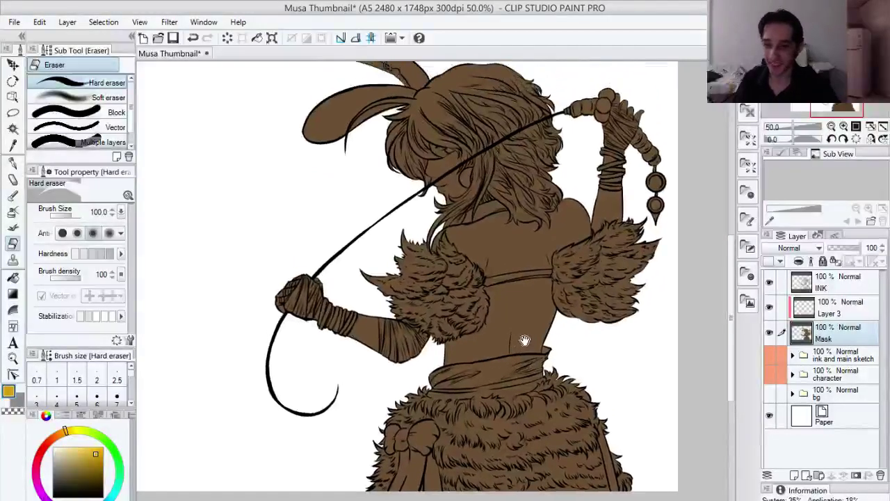
pyautogui.moveTo(514, 320); pyautogui.dragTo(521, 203)
pyautogui.press('/')
pyautogui.click(550, 304)
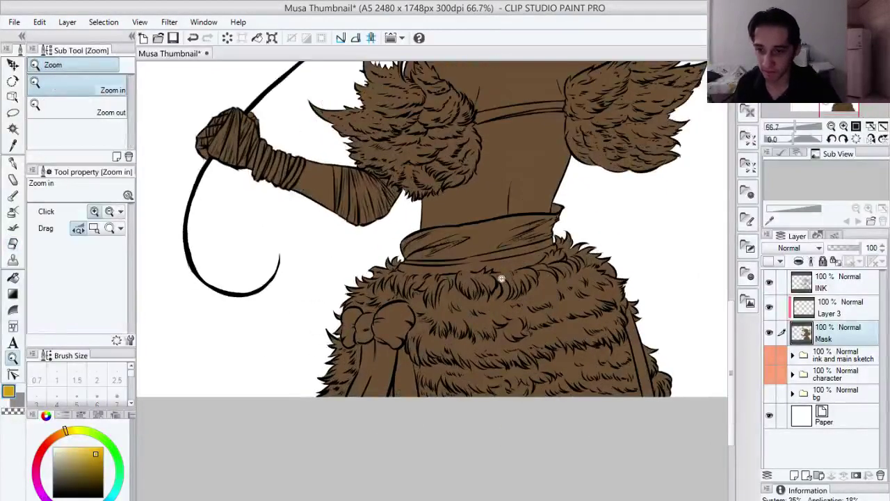
pyautogui.moveTo(491, 319); pyautogui.dragTo(495, 288)
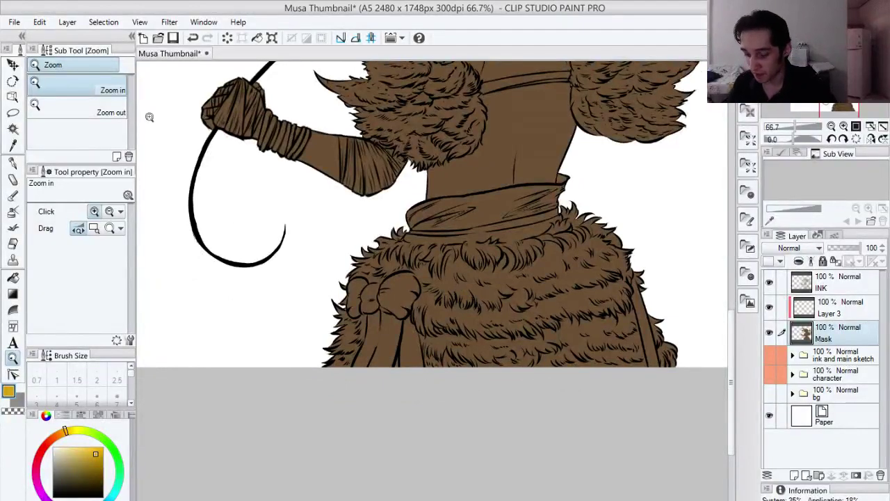
# Step: Add a new layer directly above Mask and clip it to Mask, with the Lasso marquee ready for use
pyautogui.press('p')
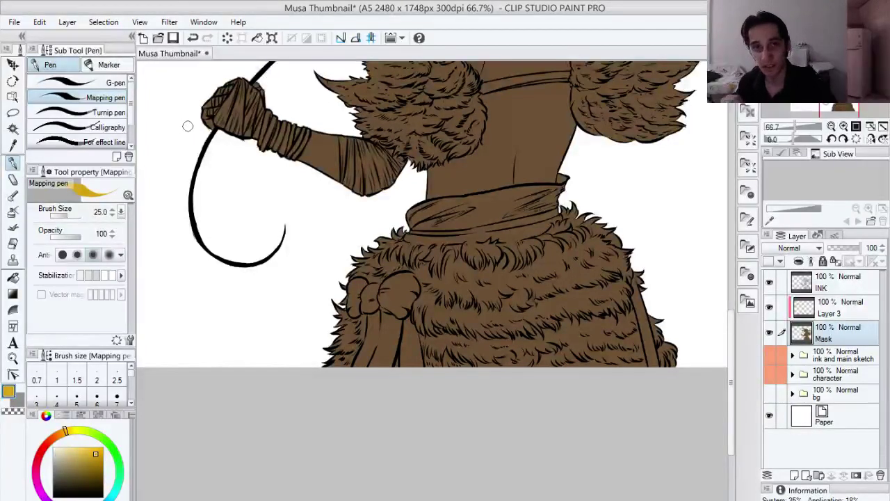
pyautogui.press('m')
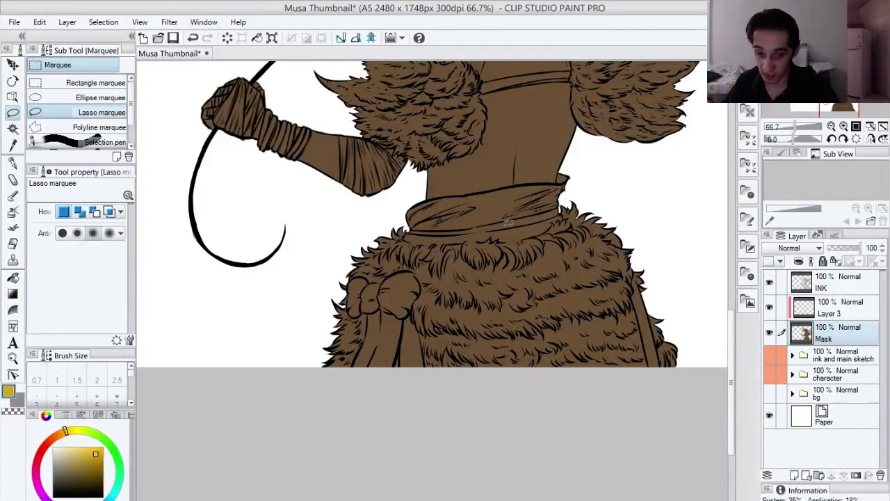
pyautogui.click(794, 475)
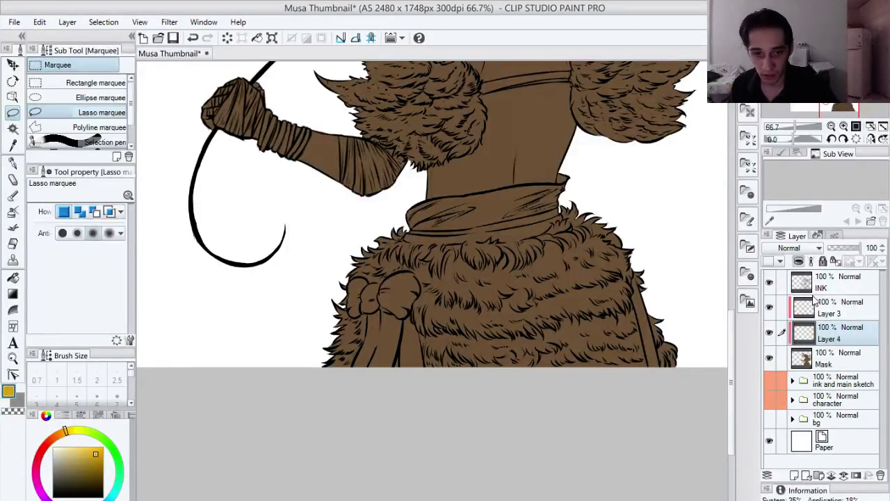
pyautogui.click(807, 308)
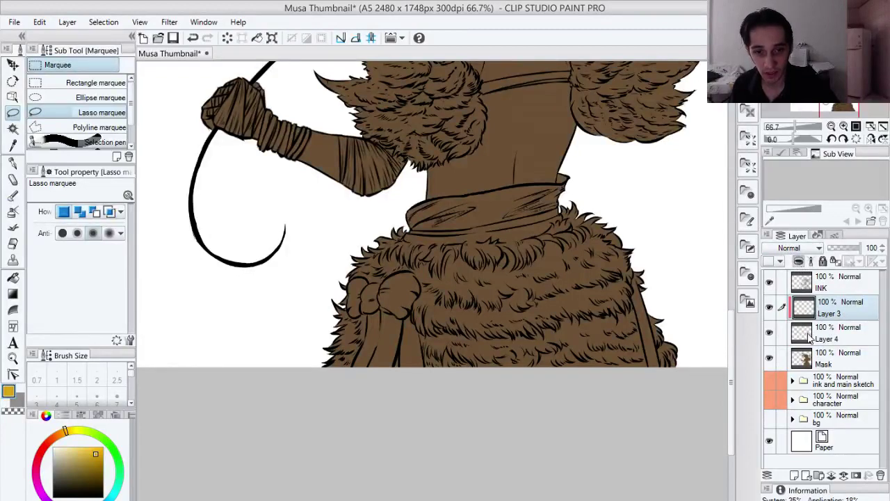
pyautogui.click(808, 337)
pyautogui.click(798, 260)
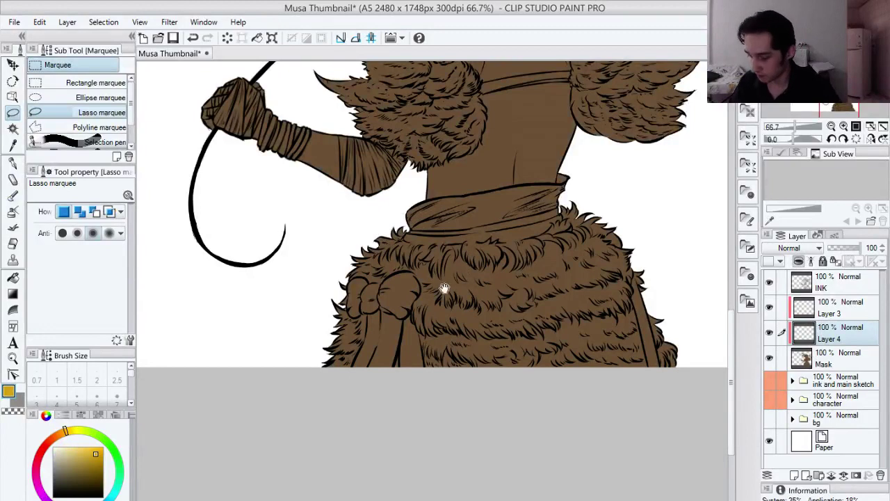
# Step: Lasso the fur tuft between the sash's left end and the bow, including the empty area outside it
pyautogui.moveTo(444, 288); pyautogui.dragTo(449, 281)
pyautogui.keyDown('ctrl'); pyautogui.click(452, 247); pyautogui.keyUp('ctrl')
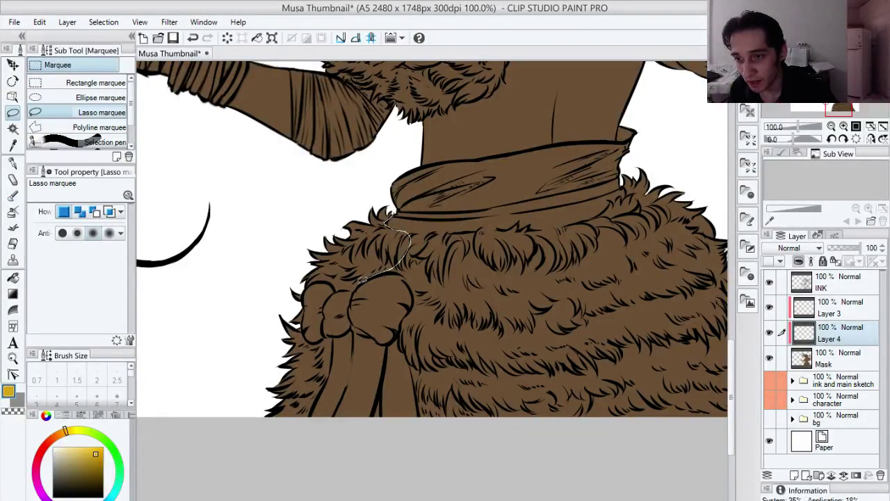
pyautogui.moveTo(313, 214)
pyautogui.mouseDown()
pyautogui.moveTo(379, 189)
pyautogui.moveTo(396, 209)
pyautogui.mouseUp()
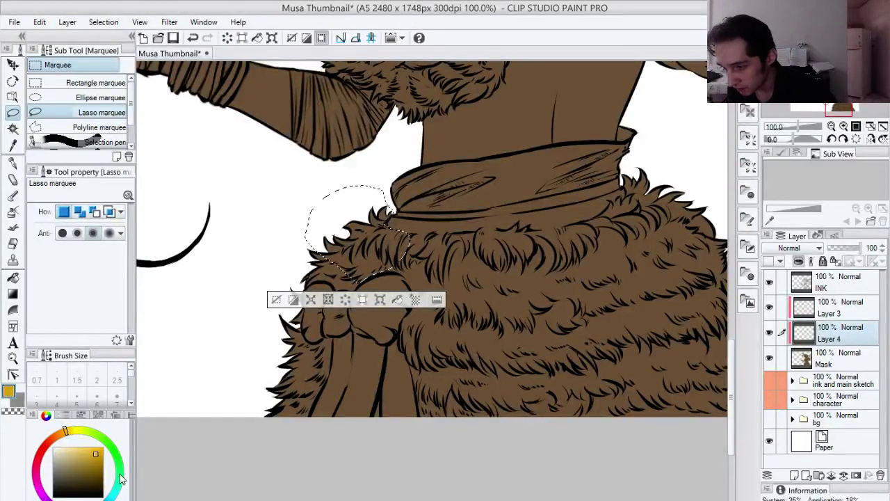
# Step: Choose a teal green and fill the lassoed fur tuft with it on Layer 4, and deselect
pyautogui.moveTo(95, 460); pyautogui.dragTo(89, 466)
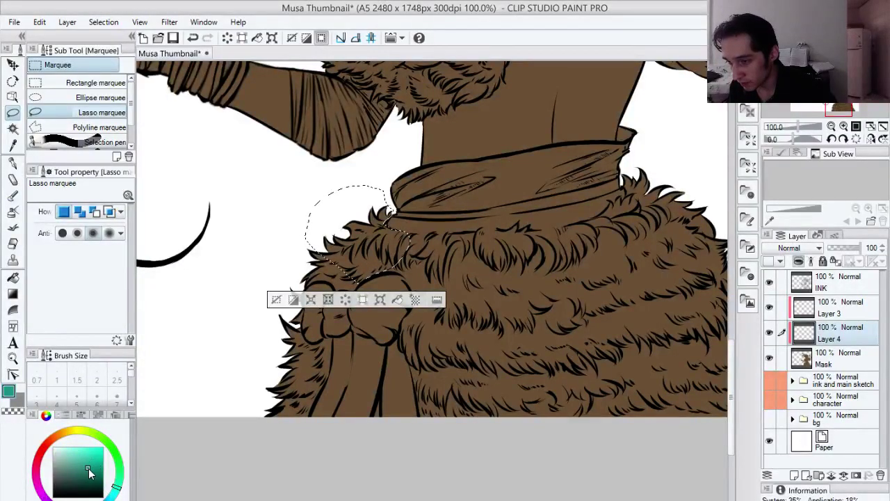
pyautogui.click(91, 474)
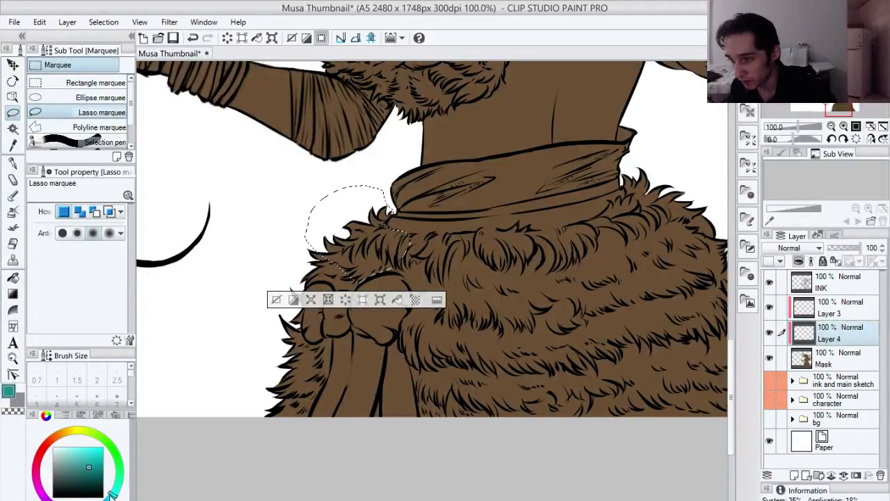
pyautogui.click(93, 470)
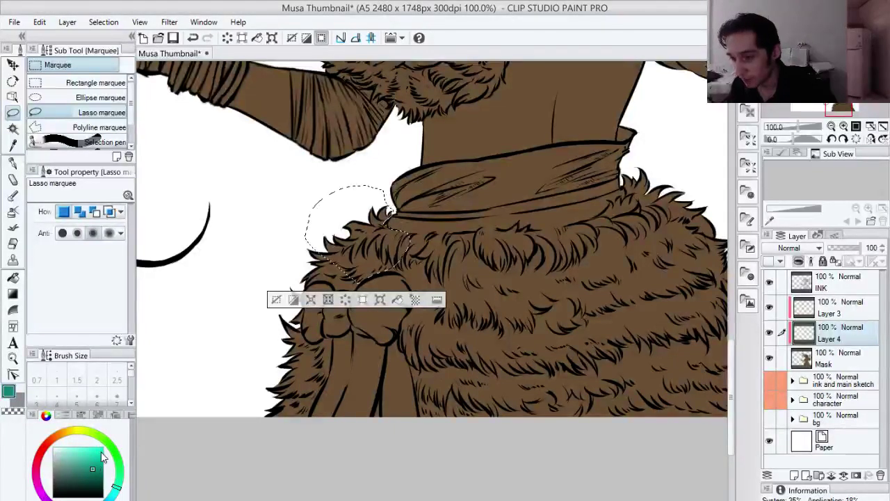
pyautogui.moveTo(88, 463); pyautogui.dragTo(92, 471)
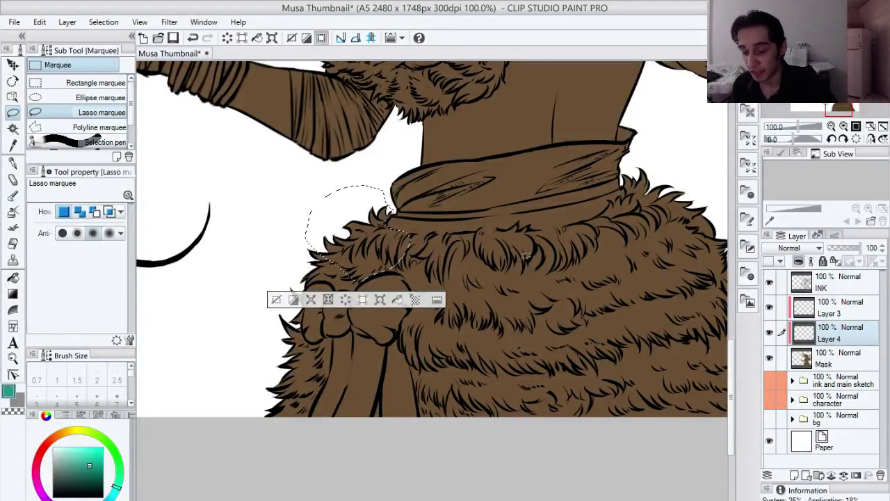
pyautogui.hotkey('alt', 'BackSpace')
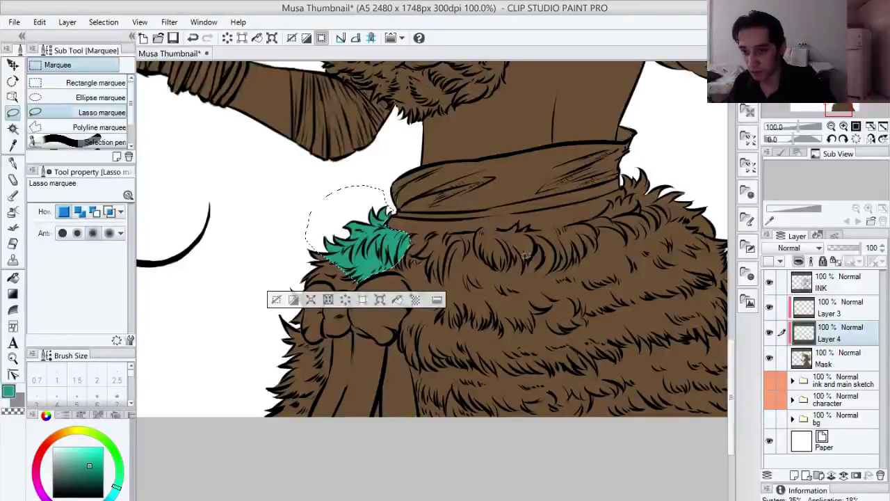
pyautogui.hotkey('ctrl', 'd')
pyautogui.moveTo(438, 300); pyautogui.dragTo(410, 313)
pyautogui.moveTo(408, 222); pyautogui.dragTo(398, 230)
pyautogui.hotkey('ctrl', 'space')
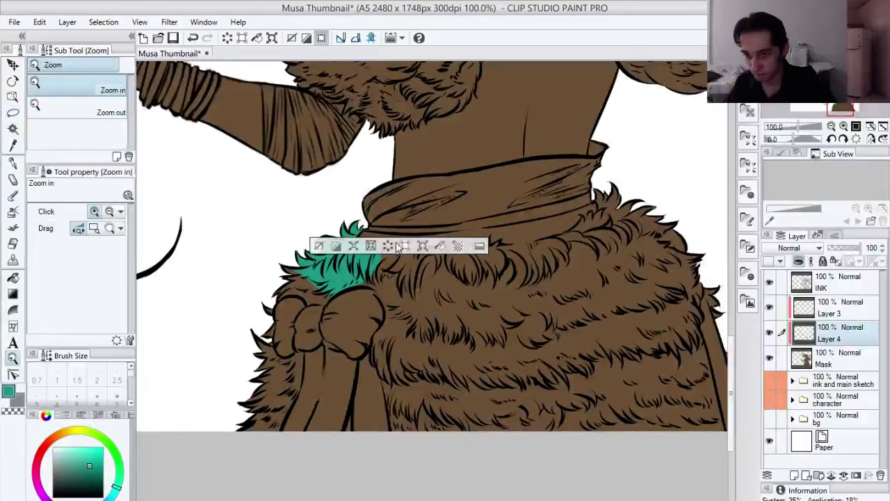
pyautogui.hotkey('ctrl', 'd')
# Step: Lasso the fur below the sash beside the teal tuft, overlapping the tuft and following the bow's upper right edge
pyautogui.click(396, 244)
pyautogui.moveTo(379, 271); pyautogui.dragTo(343, 292)
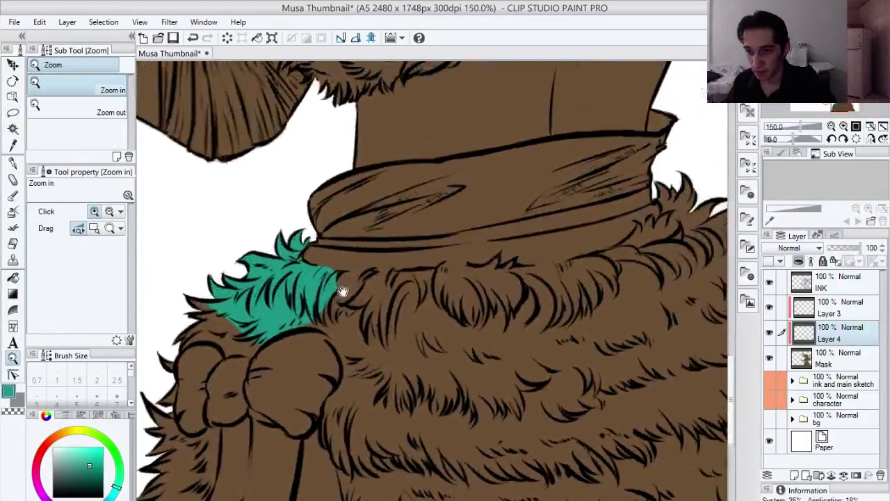
pyautogui.press('m')
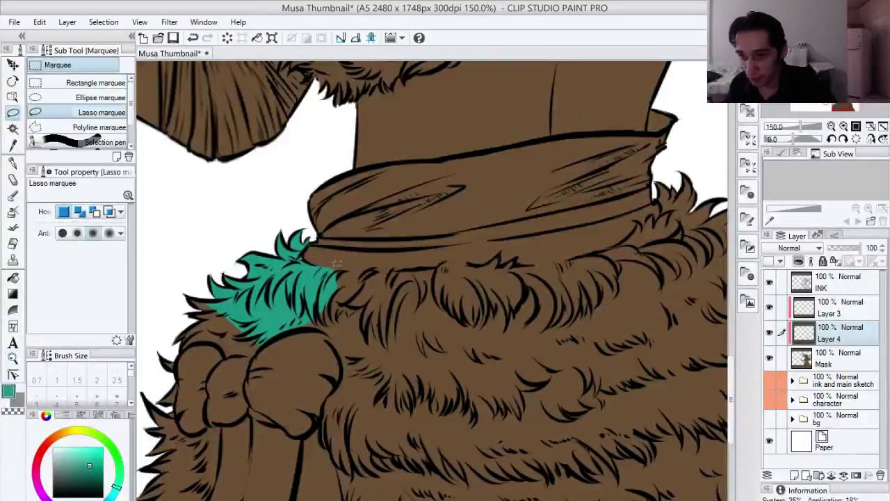
pyautogui.moveTo(537, 294)
pyautogui.mouseDown()
pyautogui.moveTo(435, 383)
pyautogui.moveTo(366, 381)
pyautogui.moveTo(311, 321)
pyautogui.mouseUp()
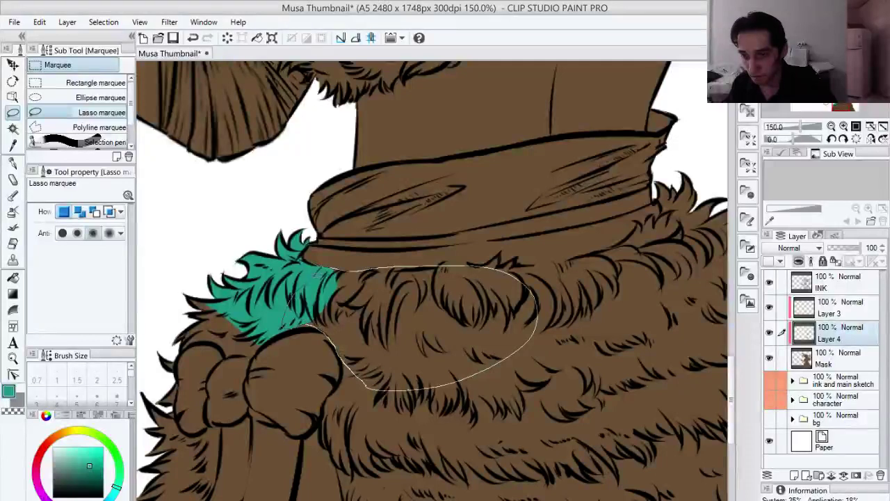
pyautogui.moveTo(316, 273); pyautogui.dragTo(327, 270)
pyautogui.press('Delete')
pyautogui.hotkey('ctrl', 'd')
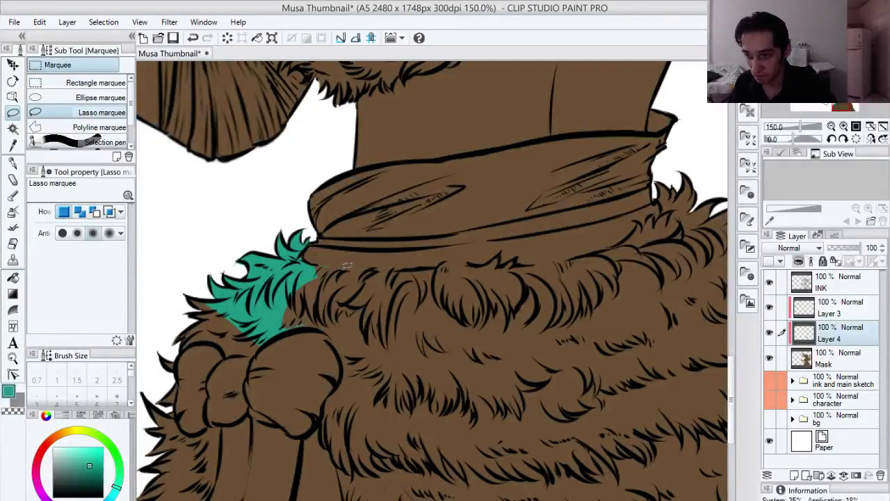
pyautogui.hotkey('ctrl', 'z')
pyautogui.hotkey('ctrl', 'z')
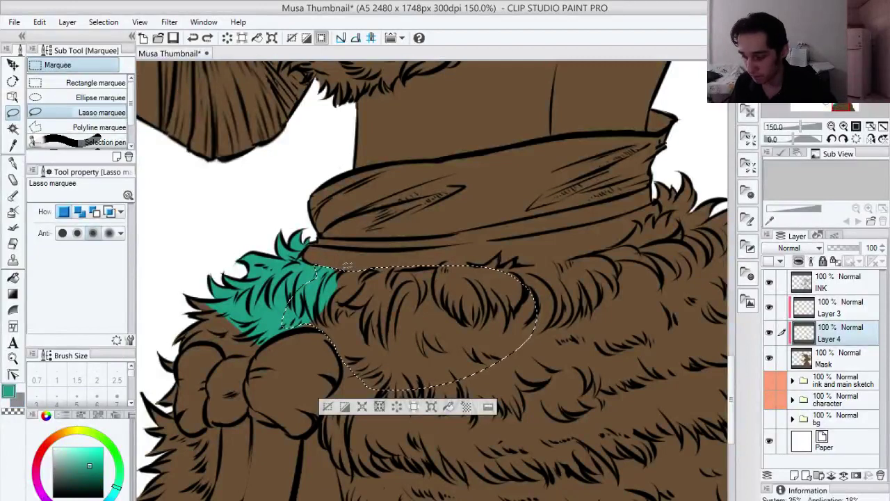
# Step: Fill the lassoed fur below the sash with the teal green on Layer 4 and deselect
pyautogui.hotkey('ctrl', 'z')
pyautogui.hotkey('ctrl', 'd')
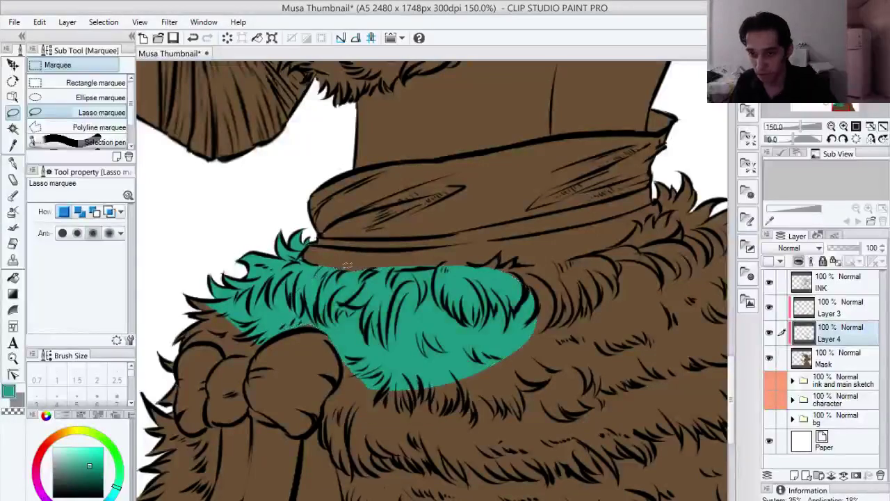
# Step: Lasso the central skirt fur from the bow's right edge to the strap at the far hip, down to the canvas's lower edge
pyautogui.moveTo(358, 331); pyautogui.dragTo(394, 281)
pyautogui.press('p')
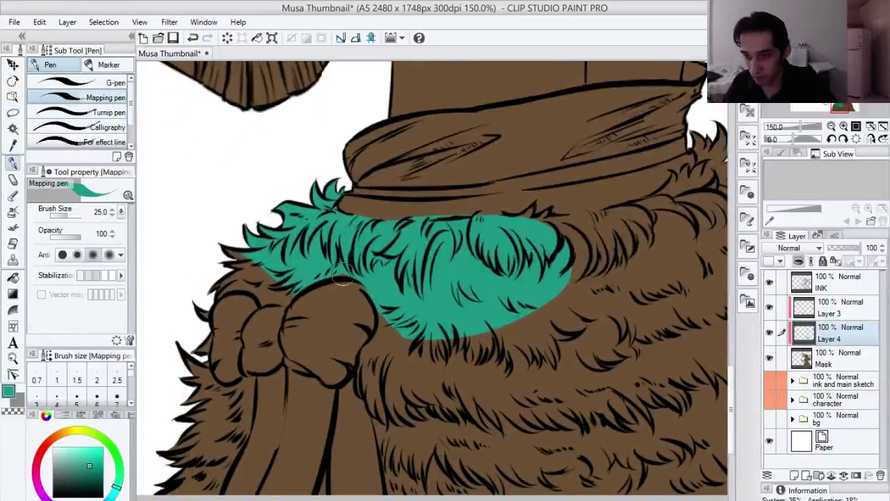
pyautogui.moveTo(435, 306); pyautogui.dragTo(445, 282)
pyautogui.press('m')
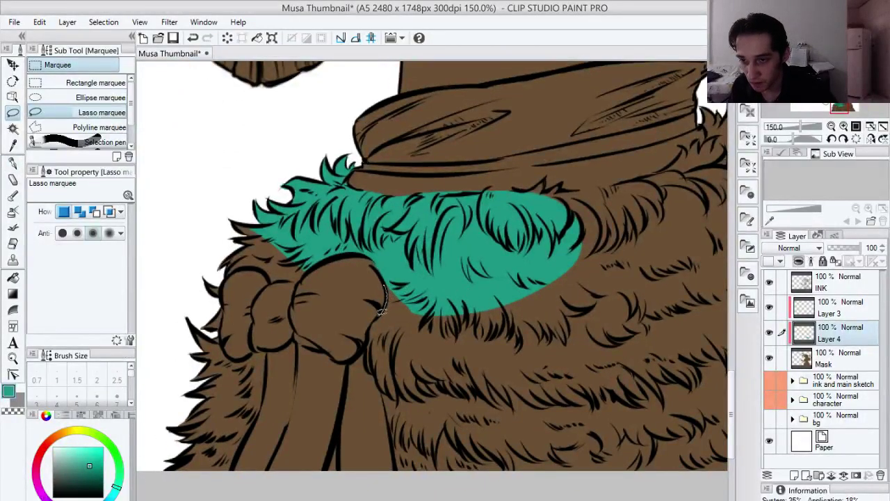
pyautogui.moveTo(374, 320); pyautogui.dragTo(368, 332)
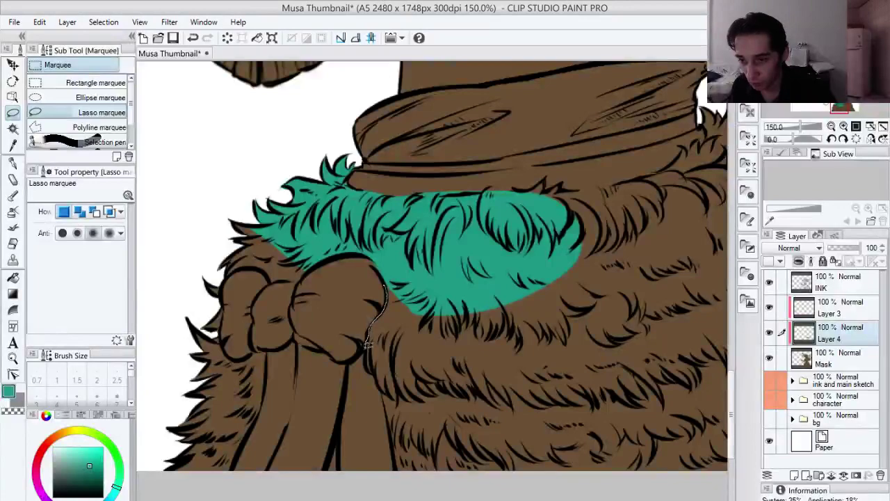
pyautogui.moveTo(379, 370)
pyautogui.mouseDown()
pyautogui.moveTo(566, 288)
pyautogui.moveTo(412, 260)
pyautogui.mouseUp()
pyautogui.moveTo(509, 365); pyautogui.dragTo(464, 256)
pyautogui.moveTo(332, 252)
pyautogui.mouseDown()
pyautogui.moveTo(350, 327)
pyautogui.moveTo(479, 196)
pyautogui.mouseUp()
pyautogui.moveTo(627, 303)
pyautogui.mouseDown()
pyautogui.moveTo(509, 373)
pyautogui.moveTo(440, 394)
pyautogui.mouseUp()
pyautogui.moveTo(250, 303)
pyautogui.mouseDown()
pyautogui.moveTo(582, 234)
pyautogui.moveTo(588, 472)
pyautogui.moveTo(293, 303)
pyautogui.moveTo(298, 292)
pyautogui.mouseUp()
pyautogui.moveTo(542, 385); pyautogui.dragTo(431, 338)
pyautogui.moveTo(527, 289)
pyautogui.mouseDown()
pyautogui.moveTo(554, 411)
pyautogui.moveTo(506, 230)
pyautogui.mouseUp()
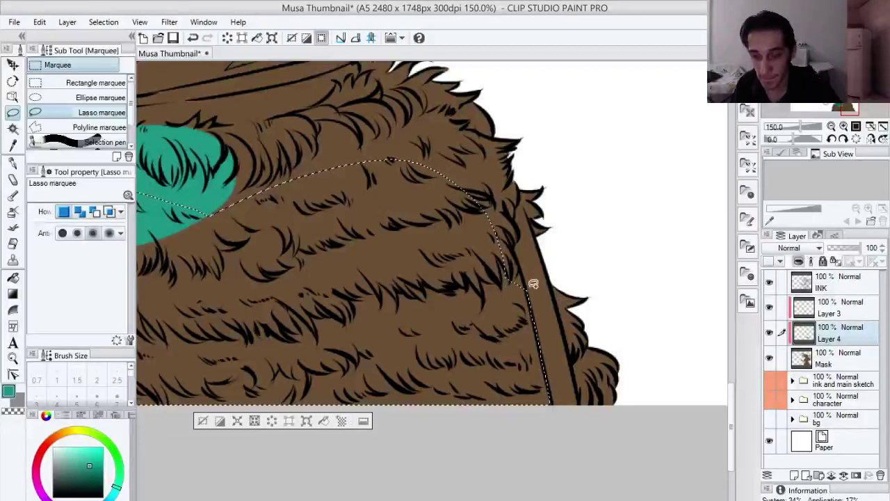
# Step: Extend the selection over the fur around the far hip and strap, including the empty area outside, up to the sash's right end
pyautogui.moveTo(524, 286)
pyautogui.mouseDown()
pyautogui.moveTo(521, 262)
pyautogui.moveTo(478, 316)
pyautogui.moveTo(491, 308)
pyautogui.mouseUp()
pyautogui.moveTo(511, 230)
pyautogui.mouseDown()
pyautogui.moveTo(483, 305)
pyautogui.moveTo(490, 310)
pyautogui.moveTo(451, 273)
pyautogui.mouseUp()
pyautogui.moveTo(474, 276)
pyautogui.mouseDown()
pyautogui.moveTo(461, 314)
pyautogui.moveTo(436, 335)
pyautogui.mouseUp()
pyautogui.moveTo(474, 314)
pyautogui.mouseDown()
pyautogui.moveTo(440, 317)
pyautogui.moveTo(506, 292)
pyautogui.moveTo(476, 312)
pyautogui.moveTo(492, 342)
pyautogui.moveTo(513, 344)
pyautogui.moveTo(476, 271)
pyautogui.mouseUp()
pyautogui.moveTo(578, 373)
pyautogui.mouseDown()
pyautogui.moveTo(514, 276)
pyautogui.moveTo(487, 310)
pyautogui.moveTo(504, 392)
pyautogui.moveTo(598, 433)
pyautogui.moveTo(514, 219)
pyautogui.mouseUp()
pyautogui.moveTo(410, 217)
pyautogui.mouseDown()
pyautogui.moveTo(419, 317)
pyautogui.moveTo(540, 424)
pyautogui.mouseUp()
pyautogui.moveTo(590, 386)
pyautogui.mouseDown()
pyautogui.moveTo(601, 325)
pyautogui.moveTo(435, 228)
pyautogui.moveTo(410, 264)
pyautogui.moveTo(419, 283)
pyautogui.moveTo(408, 334)
pyautogui.moveTo(526, 438)
pyautogui.moveTo(597, 382)
pyautogui.moveTo(599, 355)
pyautogui.mouseUp()
pyautogui.moveTo(447, 402); pyautogui.dragTo(626, 367)
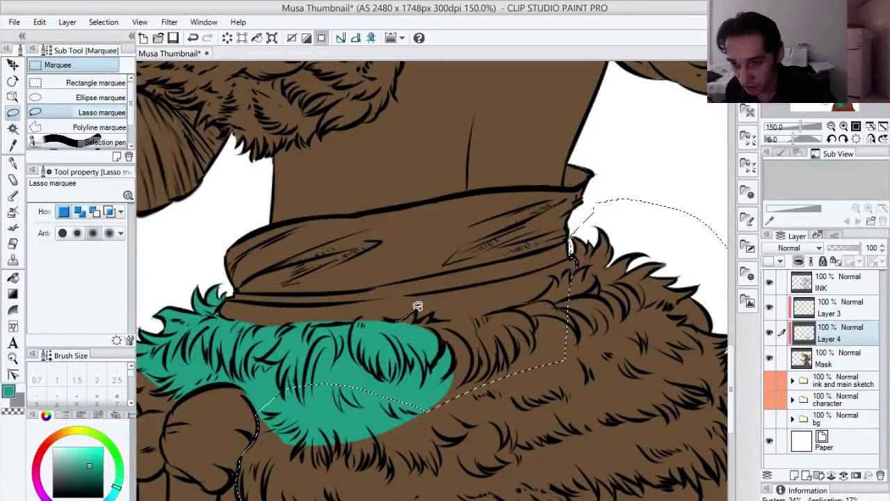
# Step: Add the fur along the sash's lower edge to the selection, tracing around the tufts that overlap the sash
pyautogui.moveTo(410, 323)
pyautogui.mouseDown()
pyautogui.moveTo(433, 310)
pyautogui.moveTo(427, 318)
pyautogui.moveTo(506, 306)
pyautogui.mouseUp()
pyautogui.moveTo(514, 411)
pyautogui.mouseDown()
pyautogui.moveTo(379, 422)
pyautogui.moveTo(391, 337)
pyautogui.mouseUp()
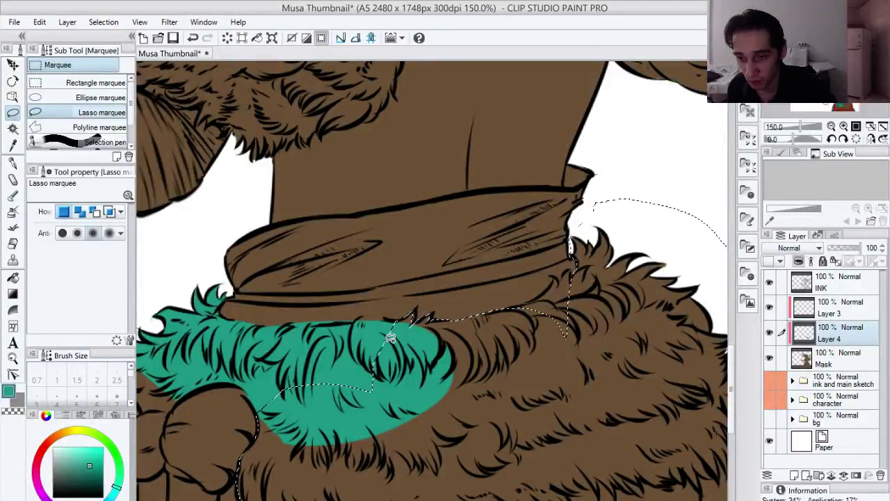
pyautogui.moveTo(523, 317); pyautogui.dragTo(492, 354)
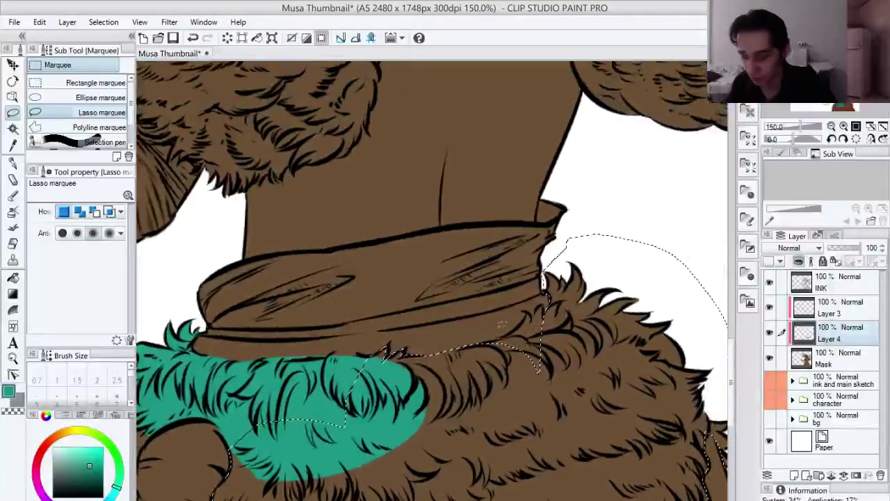
# Step: Fill the selected fur skirt area with teal on Layer 4 and deselect
pyautogui.press('Delete')
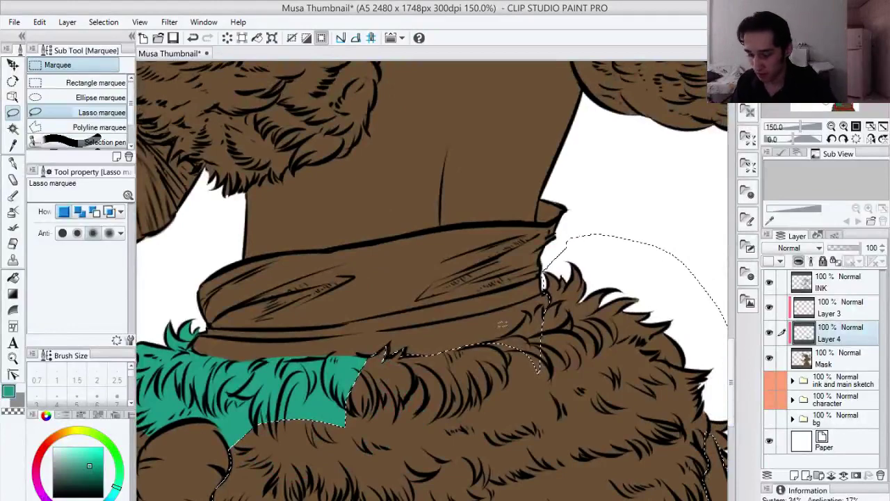
pyautogui.hotkey('ctrl', 'z')
pyautogui.hotkey('ctrl', 'd')
# Step: Paint teal into the missed spots of the fur skirt beside the bow with the Mapping pen at size 25
pyautogui.moveTo(498, 329); pyautogui.dragTo(496, 205)
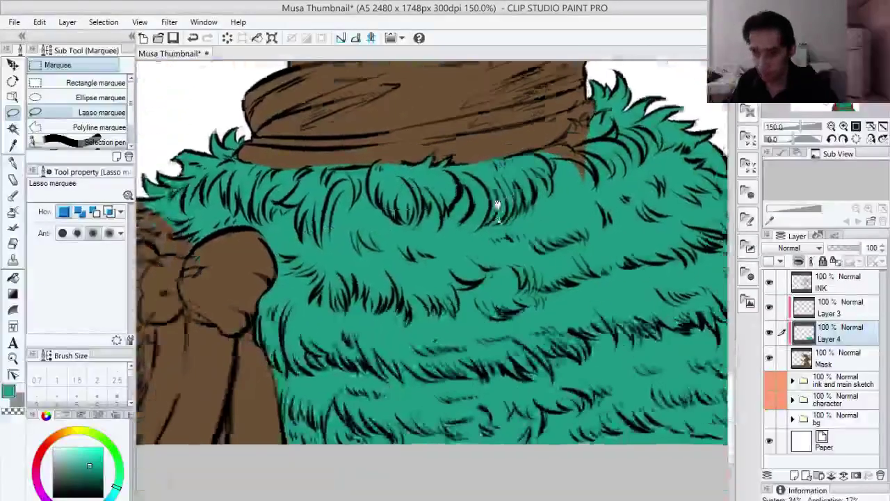
pyautogui.press('p')
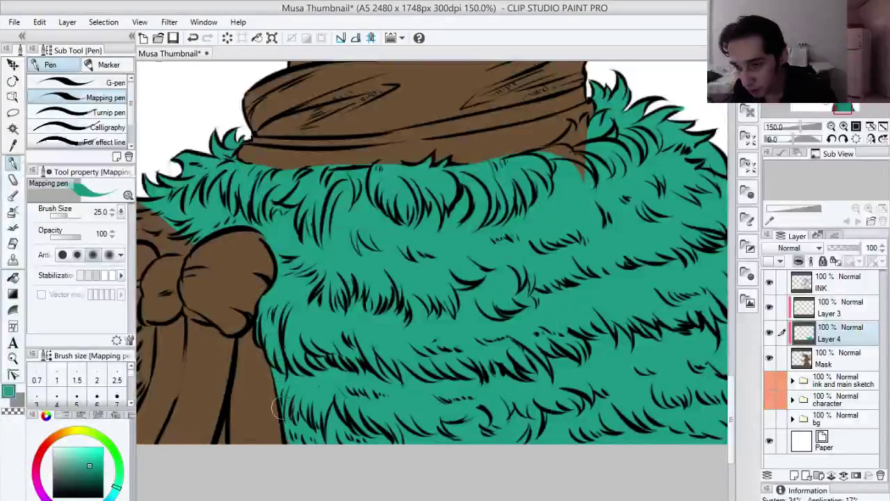
pyautogui.moveTo(293, 344); pyautogui.dragTo(335, 420)
pyautogui.moveTo(299, 303); pyautogui.dragTo(420, 304)
pyautogui.moveTo(353, 321)
pyautogui.mouseDown()
pyautogui.moveTo(335, 331)
pyautogui.moveTo(351, 322)
pyautogui.mouseUp()
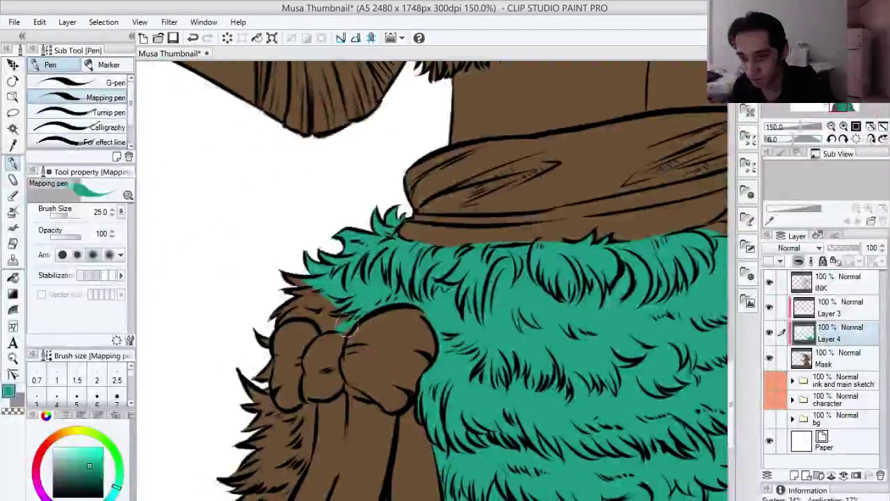
# Step: Lasso the brown fur beneath the bow, bounded by the bow and the hanging ribbon, and fill it with teal
pyautogui.hotkey('ctrl', 'space')
pyautogui.click(317, 417)
pyautogui.moveTo(315, 418); pyautogui.dragTo(447, 290)
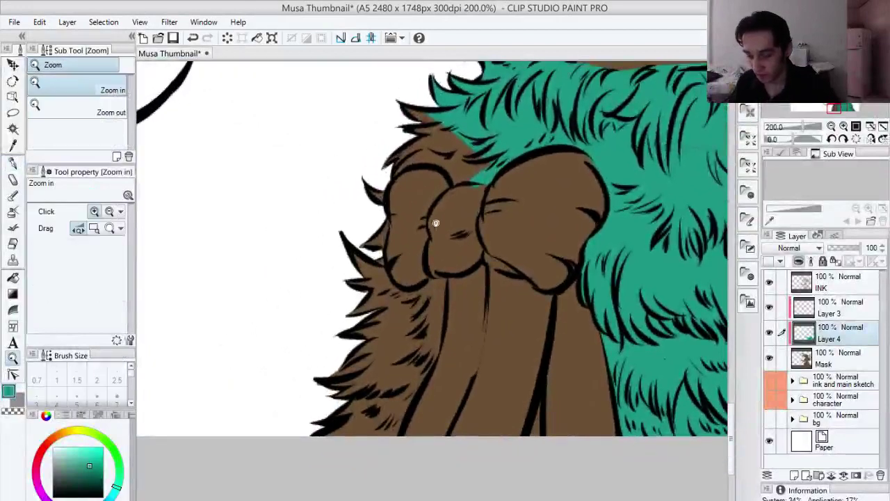
pyautogui.press('m')
pyautogui.moveTo(314, 187)
pyautogui.mouseDown()
pyautogui.moveTo(174, 311)
pyautogui.moveTo(203, 476)
pyautogui.moveTo(344, 469)
pyautogui.mouseUp()
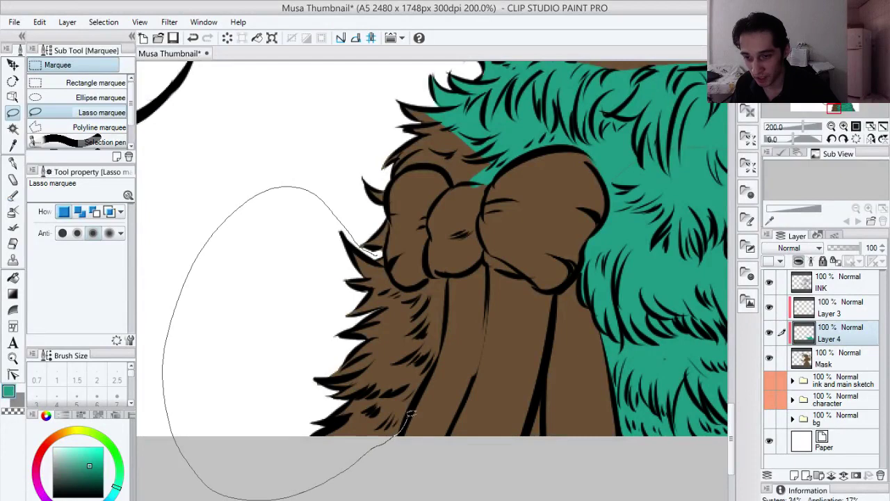
pyautogui.moveTo(422, 387); pyautogui.dragTo(432, 370)
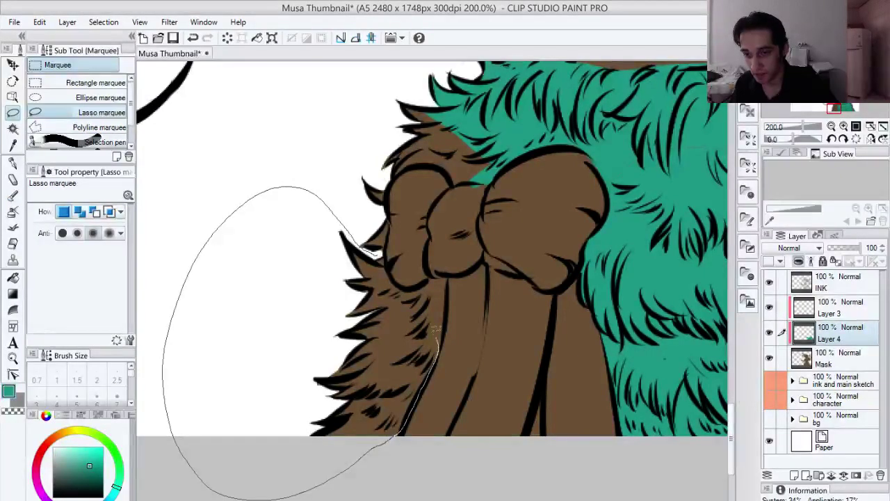
pyautogui.moveTo(293, 325); pyautogui.dragTo(356, 258)
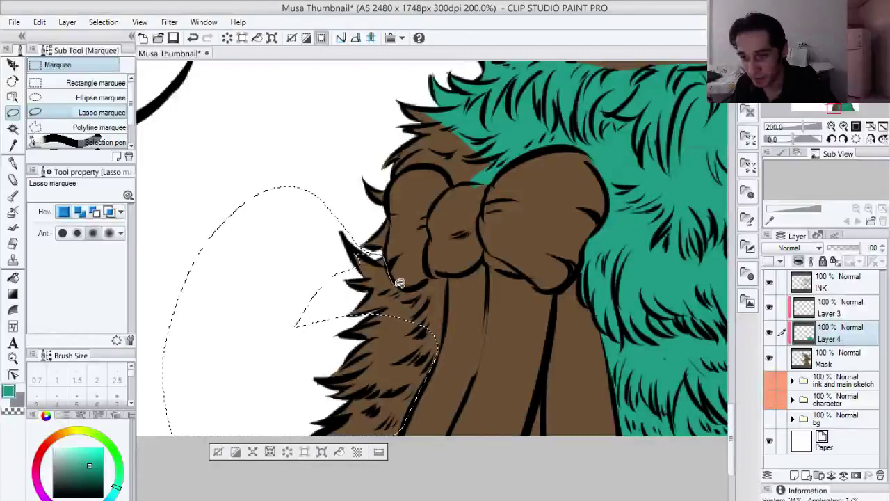
pyautogui.moveTo(418, 281)
pyautogui.mouseDown()
pyautogui.moveTo(448, 274)
pyautogui.moveTo(443, 319)
pyautogui.moveTo(406, 356)
pyautogui.moveTo(352, 310)
pyautogui.moveTo(368, 258)
pyautogui.moveTo(339, 358)
pyautogui.mouseUp()
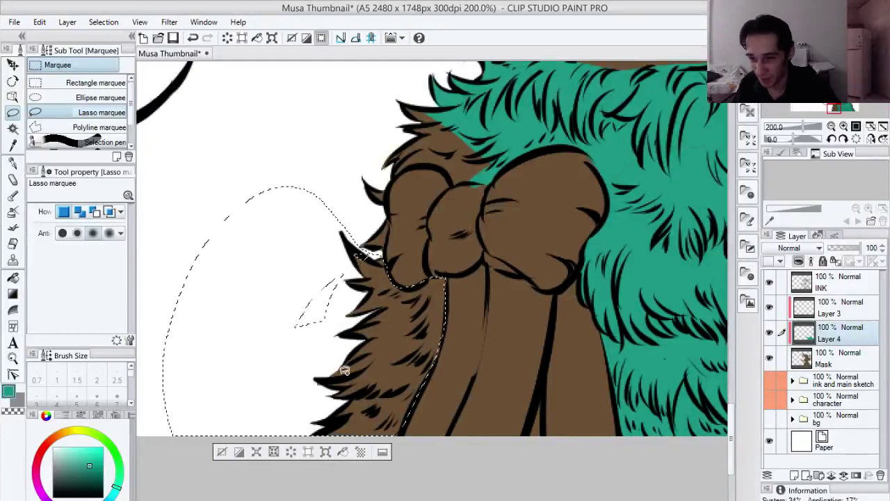
pyautogui.moveTo(296, 271)
pyautogui.mouseDown()
pyautogui.moveTo(324, 353)
pyautogui.moveTo(368, 375)
pyautogui.mouseUp()
pyautogui.press('space')
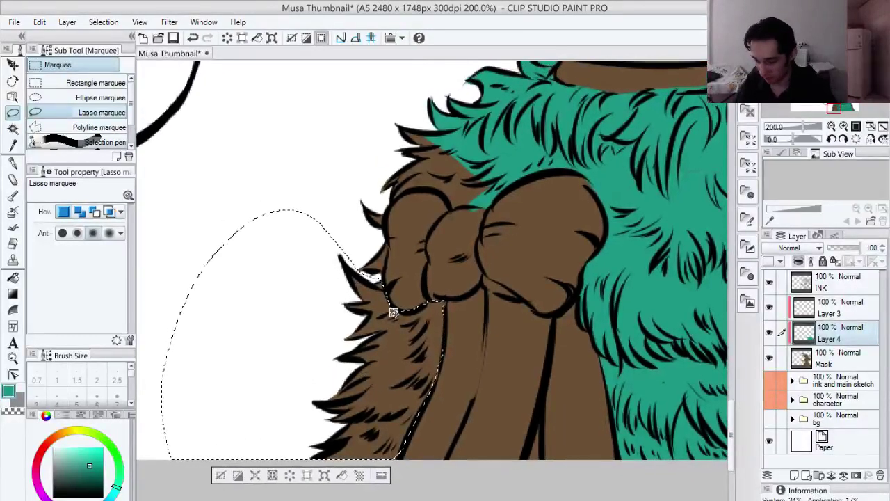
pyautogui.click(396, 309)
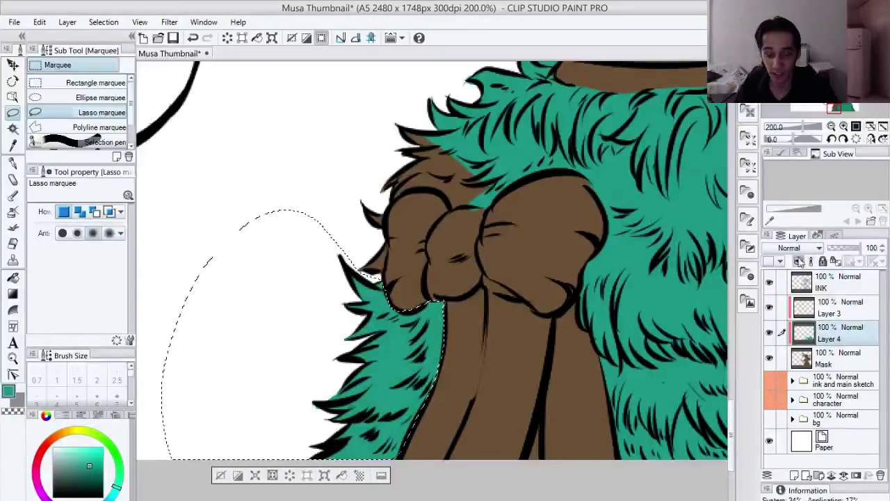
pyautogui.hotkey('alt', 'BackSpace')
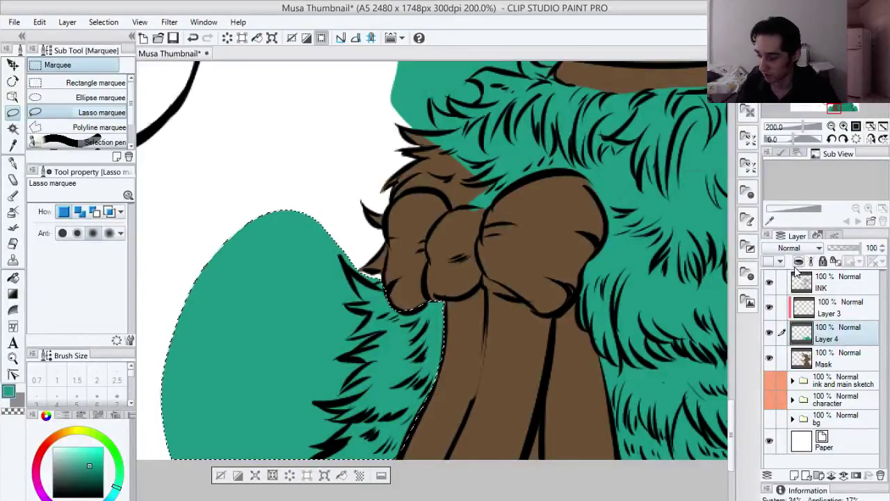
# Step: Deselect and clip Layer 4's teal fill to the layer below again
pyautogui.hotkey('ctrl', 'd')
pyautogui.press('/')
pyautogui.keyDown('alt'); pyautogui.click(617, 264); pyautogui.keyUp('alt')
pyautogui.keyDown('alt'); pyautogui.click(614, 268); pyautogui.keyUp('alt')
pyautogui.moveTo(629, 281); pyautogui.dragTo(334, 324)
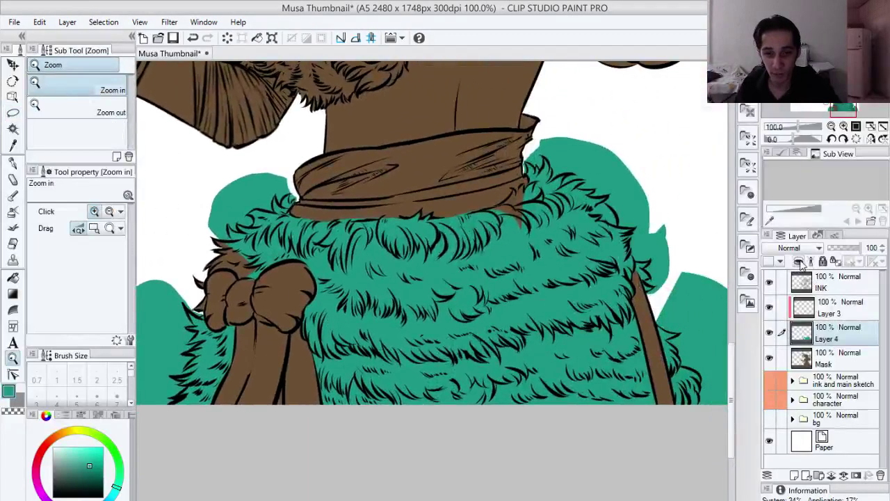
pyautogui.click(799, 261)
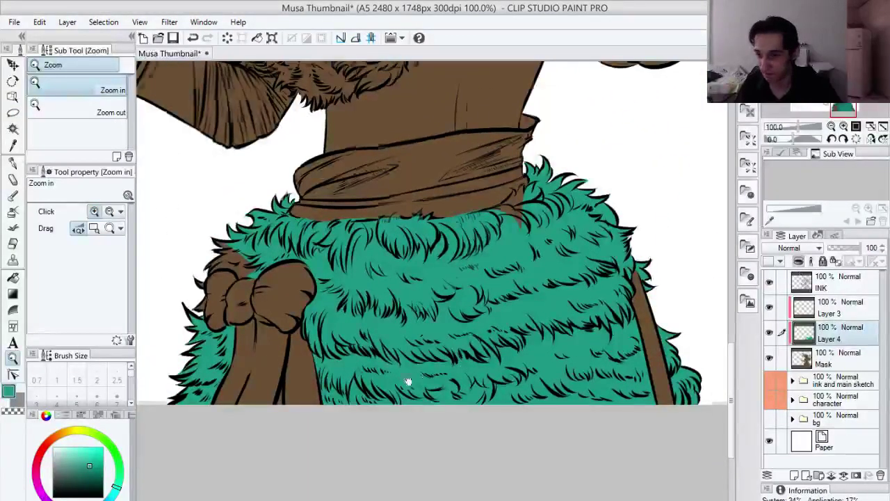
# Step: Reduce the Hard eraser to size 25 and touch up the teal on the fur spikes beside the ribbon with the Mapping pen
pyautogui.moveTo(407, 382); pyautogui.dragTo(524, 372)
pyautogui.click(328, 353)
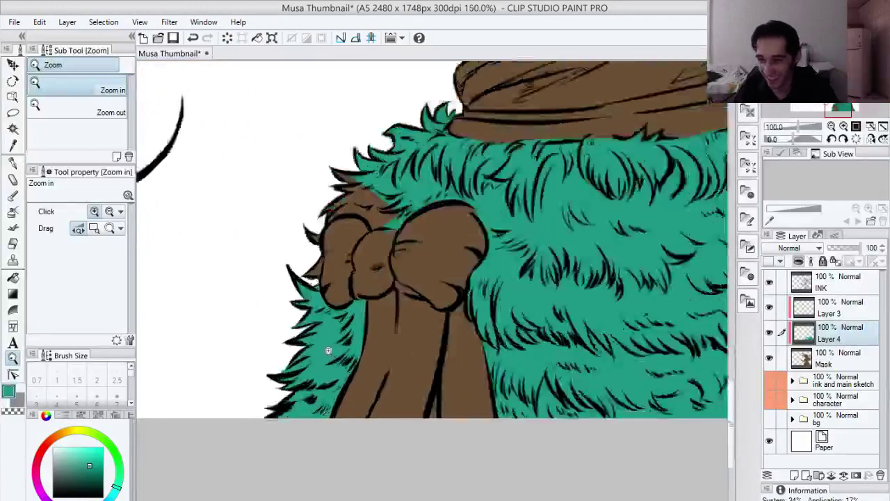
pyautogui.click(327, 354)
pyautogui.press('e')
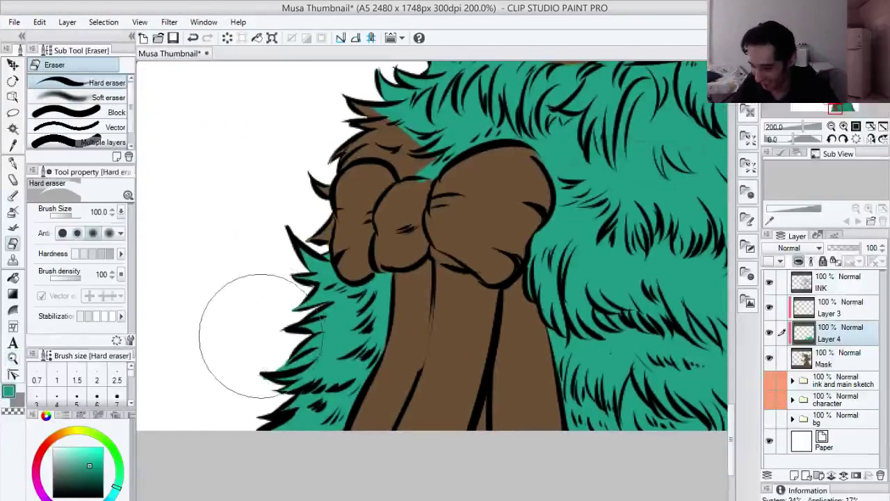
pyautogui.press('[')
pyautogui.press('[')
pyautogui.press('[')
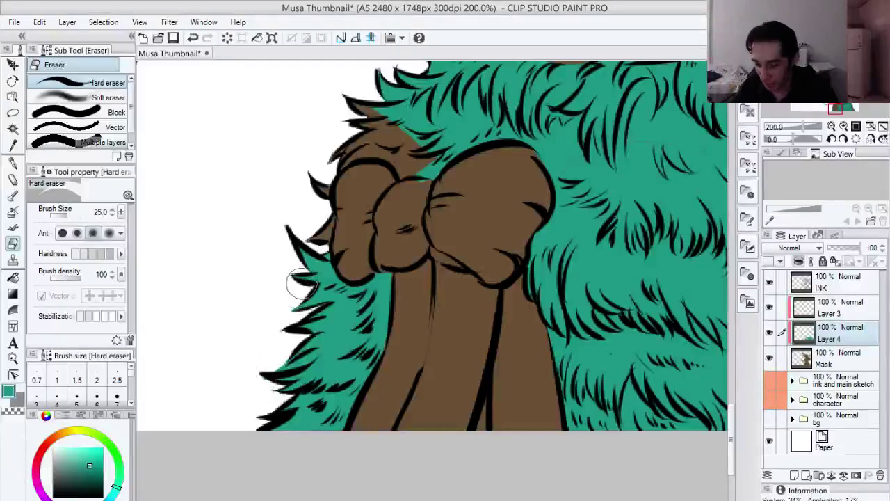
pyautogui.press('p')
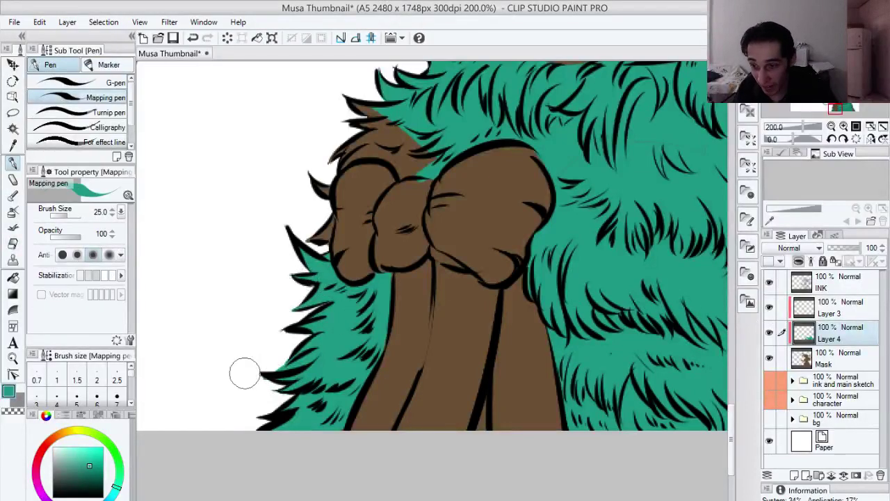
pyautogui.moveTo(285, 374); pyautogui.dragTo(301, 378)
# Step: Erase the colour spilling past the fur spikes' outlines on the Mask layer, using the Hard eraser at size 10
pyautogui.keyDown('ctrl'); pyautogui.click(290, 381); pyautogui.keyUp('ctrl')
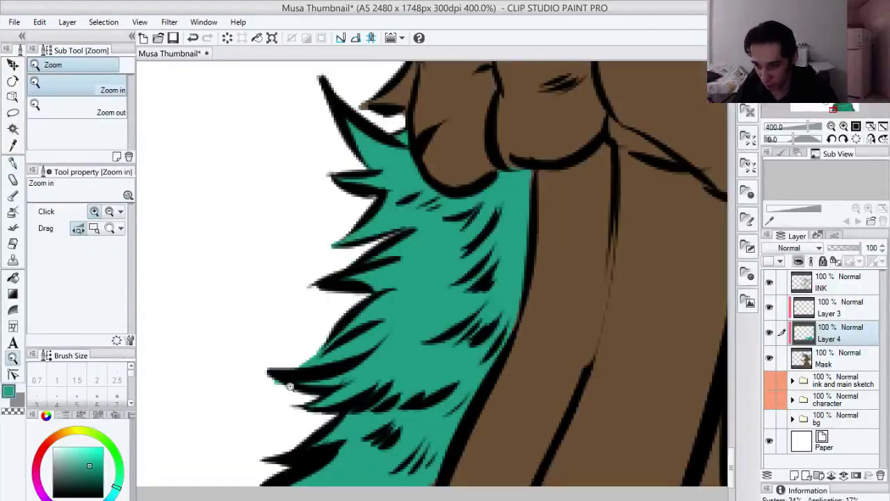
pyautogui.press('e')
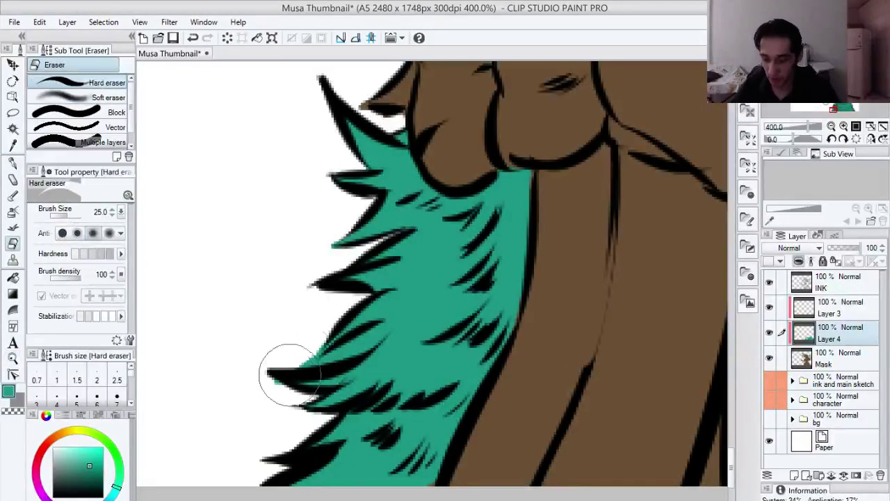
pyautogui.press('[')
pyautogui.press('[')
pyautogui.press('[')
pyautogui.press('[')
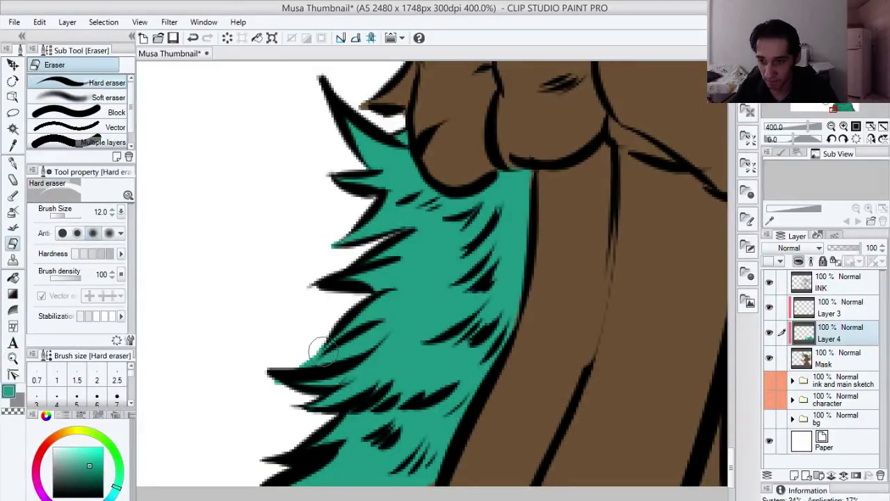
pyautogui.press('[')
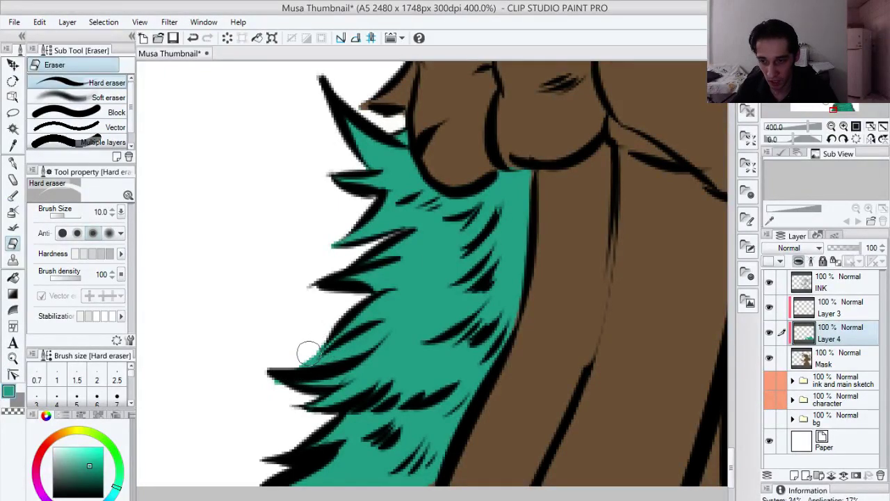
pyautogui.click(838, 357)
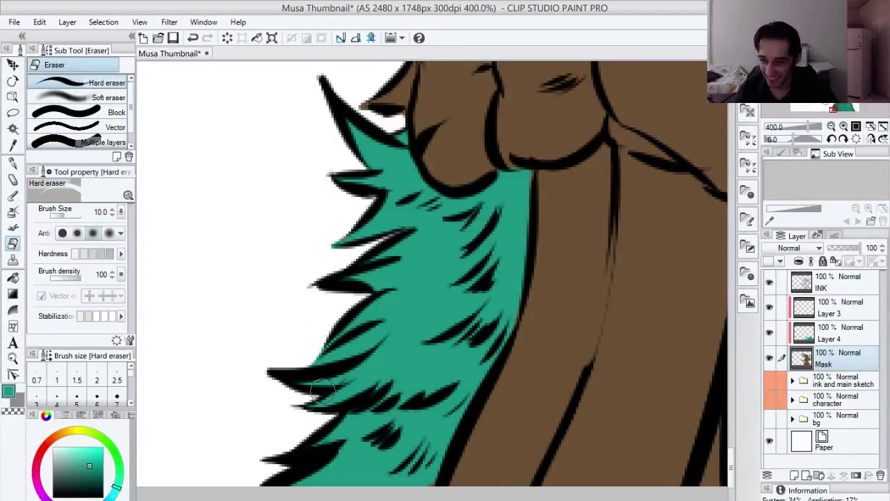
# Step: Rename Layer 4 as penasMask
pyautogui.moveTo(417, 420)
pyautogui.mouseDown()
pyautogui.moveTo(522, 302)
pyautogui.moveTo(449, 427)
pyautogui.moveTo(402, 414)
pyautogui.moveTo(423, 375)
pyautogui.moveTo(515, 363)
pyautogui.mouseUp()
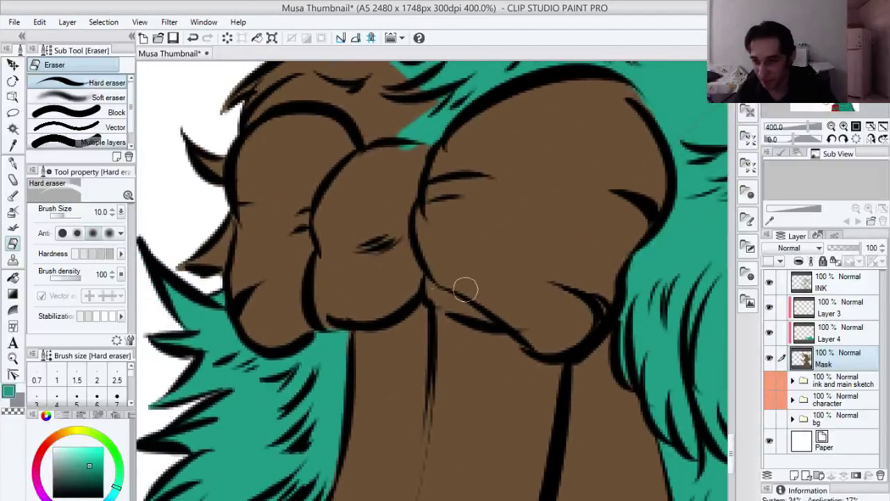
pyautogui.click(837, 338)
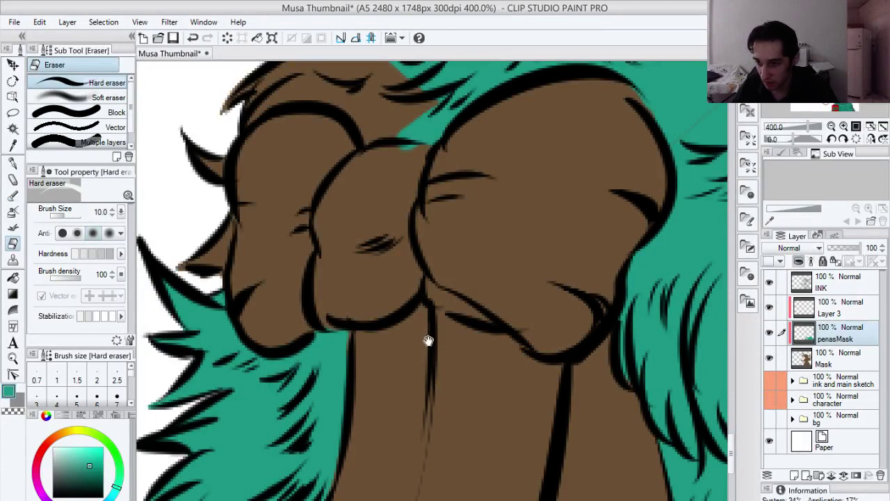
pyautogui.moveTo(428, 340); pyautogui.dragTo(454, 321)
# Step: Touch up the teal along the ribbon and the skirt's lower fur on penasMask with the Mapping pen at size 25
pyautogui.press('p')
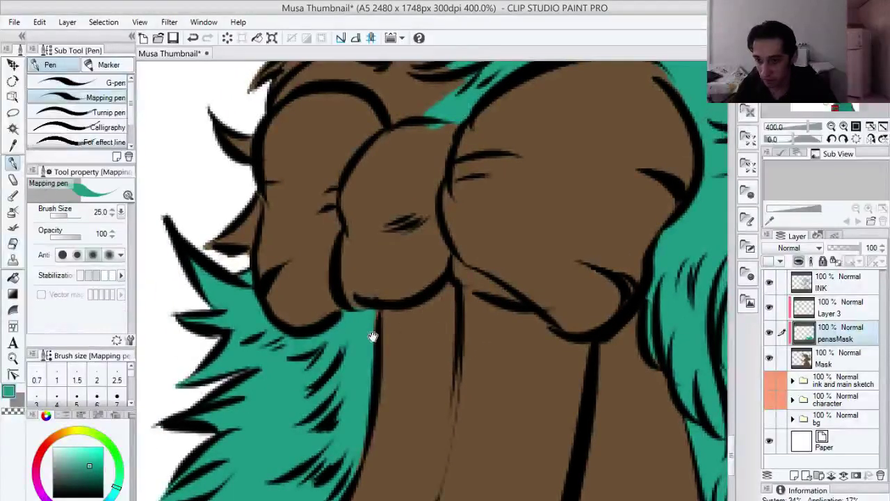
pyautogui.moveTo(373, 336); pyautogui.dragTo(392, 296)
pyautogui.moveTo(368, 403); pyautogui.dragTo(413, 287)
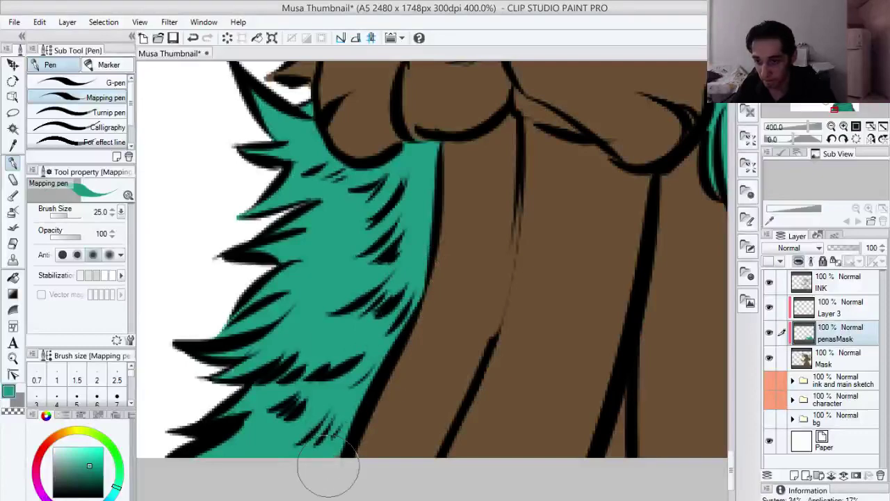
pyautogui.moveTo(441, 395); pyautogui.dragTo(295, 373)
pyautogui.moveTo(342, 447); pyautogui.dragTo(396, 402)
pyautogui.moveTo(469, 337); pyautogui.dragTo(378, 423)
pyautogui.moveTo(520, 382); pyautogui.dragTo(488, 294)
pyautogui.moveTo(555, 298); pyautogui.dragTo(372, 378)
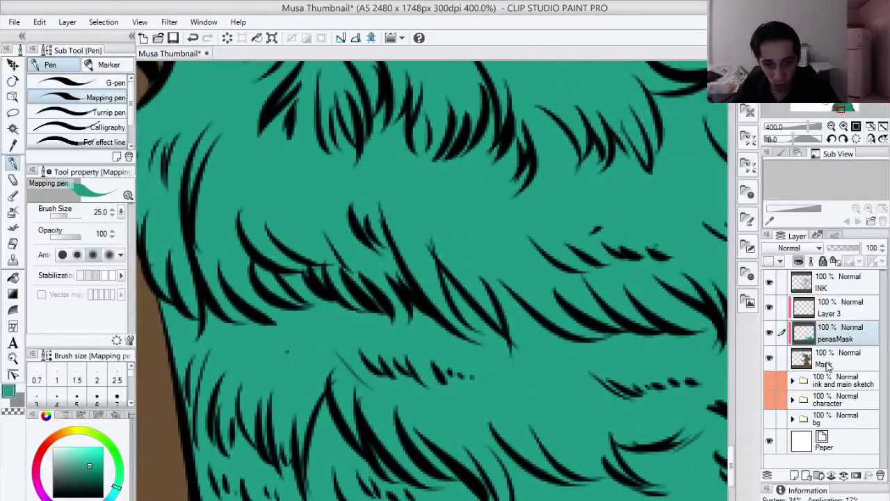
# Step: Erase the stray ink dot between the skirt's fur rows on the INK layer and reselect penasMask
pyautogui.click(837, 281)
pyautogui.press('e')
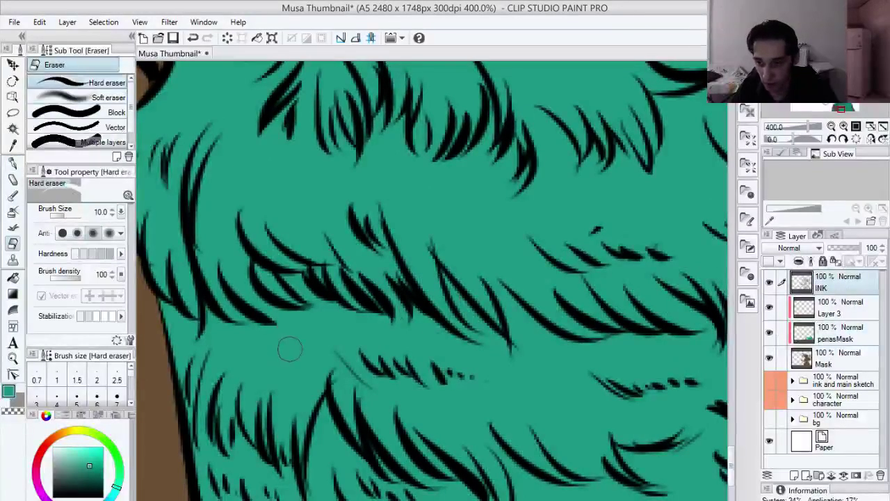
pyautogui.click(811, 336)
# Step: Paint teal into the lowest fur tuft beyond the diagonal brown strip with the Mapping pen
pyautogui.moveTo(498, 400); pyautogui.dragTo(473, 247)
pyautogui.moveTo(590, 292); pyautogui.dragTo(403, 373)
pyautogui.moveTo(613, 324); pyautogui.dragTo(473, 317)
pyautogui.moveTo(552, 366); pyautogui.dragTo(503, 313)
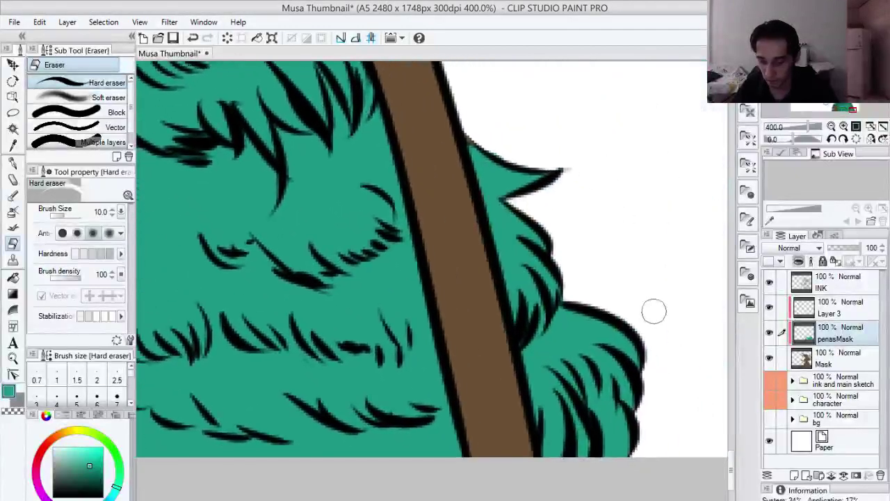
pyautogui.press('p')
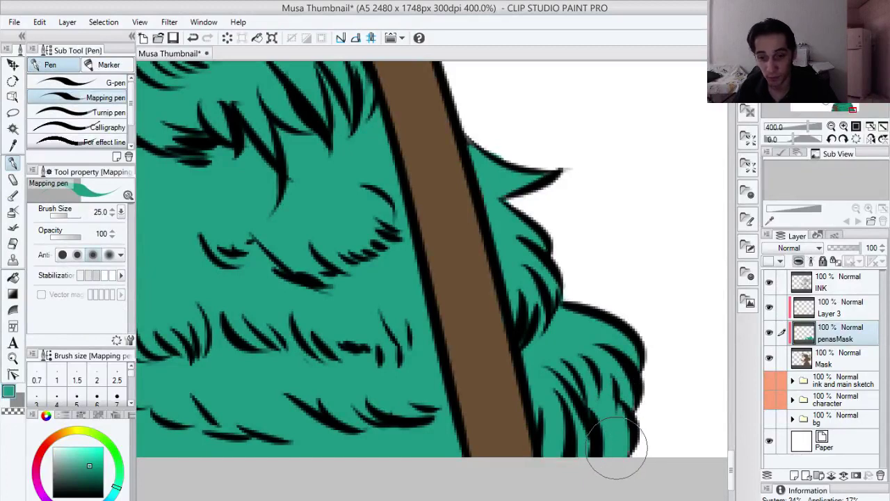
pyautogui.moveTo(566, 363); pyautogui.dragTo(606, 452)
pyautogui.moveTo(582, 398); pyautogui.dragTo(600, 464)
# Step: Clean up the Mask layer around the pointed fur tip beside the diagonal brown strip with the Hard eraser
pyautogui.click(823, 365)
pyautogui.press('e')
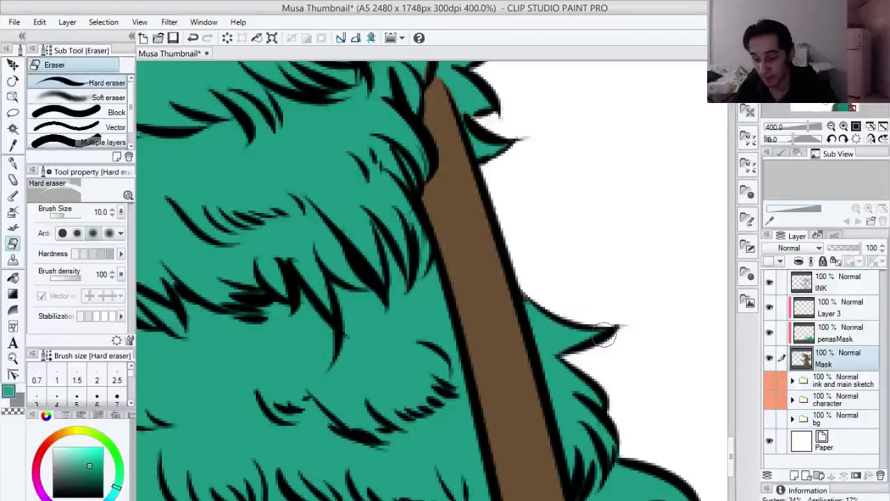
pyautogui.press('p')
pyautogui.moveTo(603, 442); pyautogui.dragTo(542, 294)
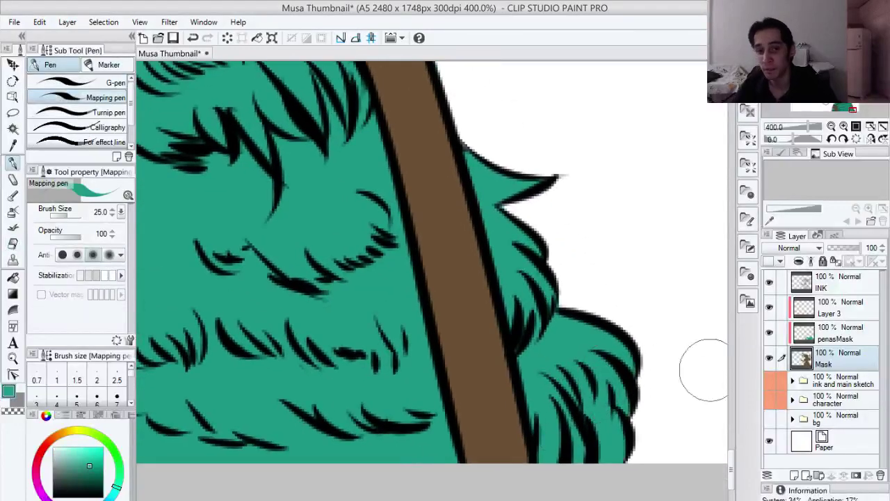
# Step: Touch up the teal along the skirt's spiky side fur above the diagonal brown strip on penasMask with the Mapping pen
pyautogui.click(848, 337)
pyautogui.moveTo(504, 261); pyautogui.dragTo(556, 383)
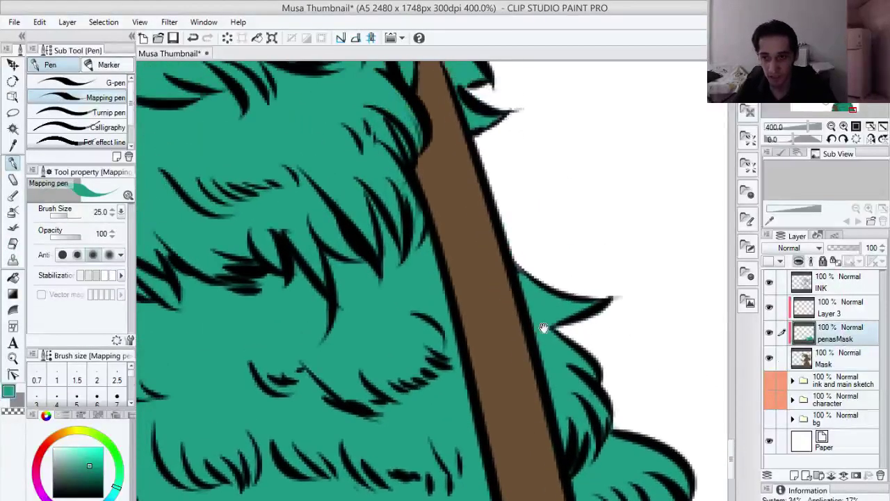
pyautogui.scroll(10, 525, 278)
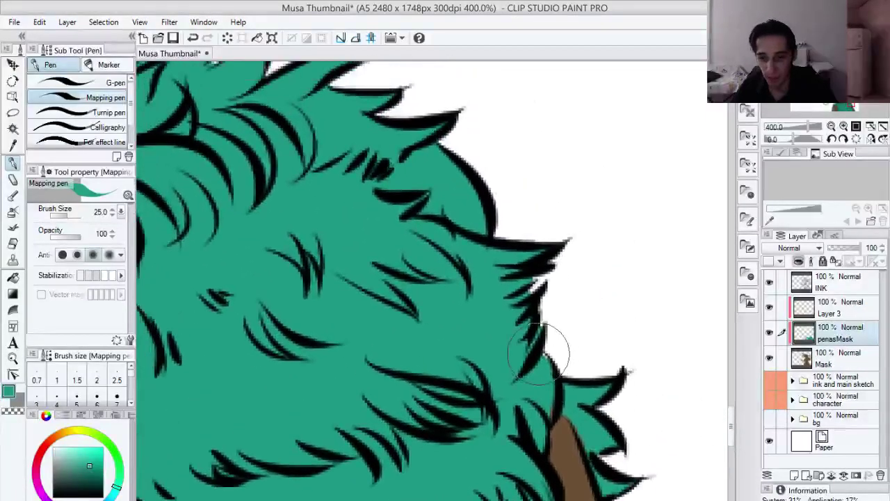
pyautogui.click(824, 356)
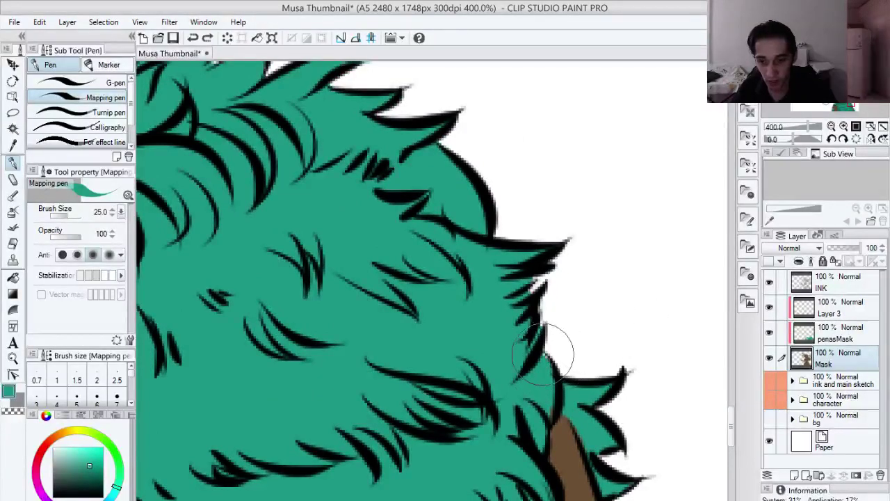
pyautogui.click(808, 334)
pyautogui.moveTo(524, 304); pyautogui.dragTo(531, 343)
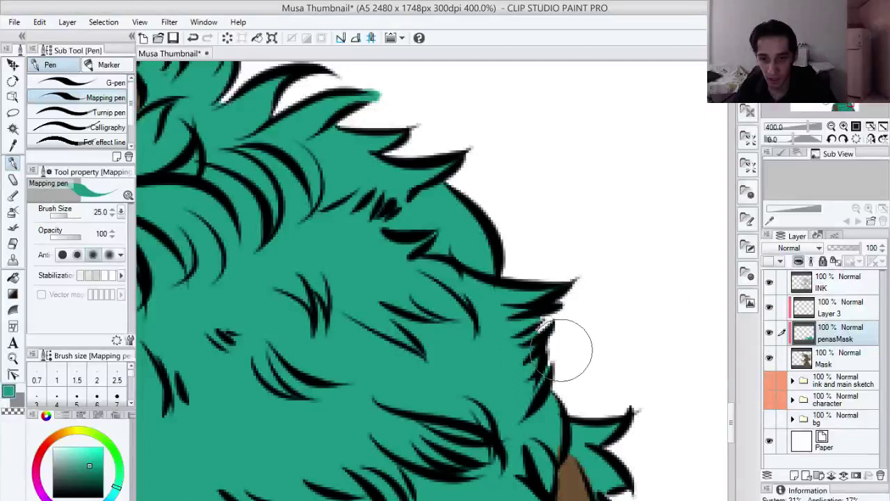
# Step: Remove the stray light marks between the spiky side fur tips on the INK layer with the Hard eraser
pyautogui.click(827, 358)
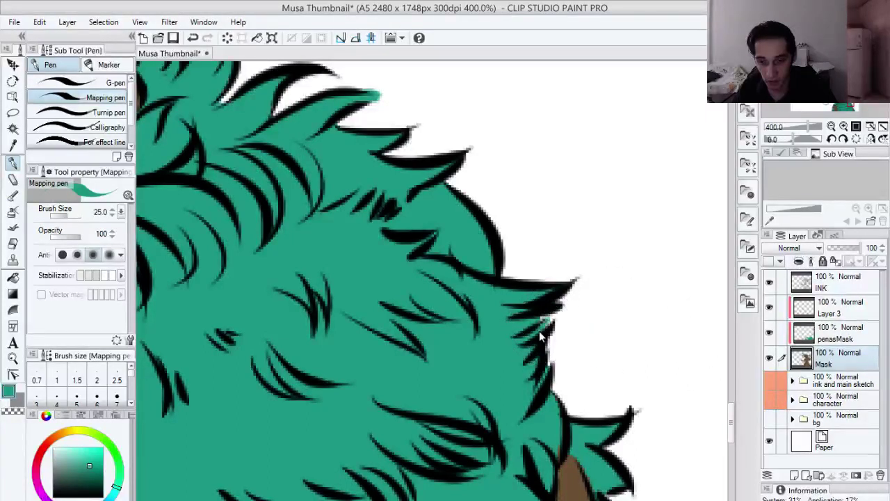
pyautogui.click(830, 294)
pyautogui.press('e')
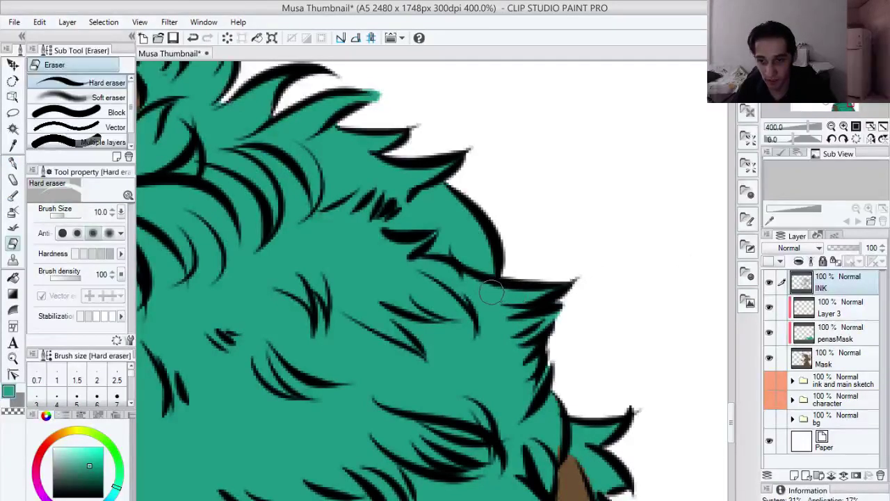
# Step: Clean up the Mask layer around the fur tips beside the waist sash with the Hard eraser at size 10
pyautogui.click(837, 365)
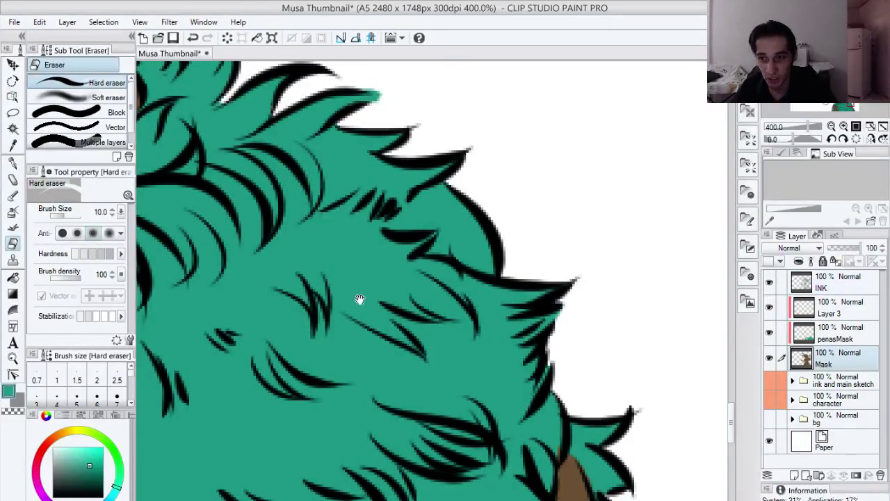
pyautogui.moveTo(359, 299); pyautogui.dragTo(426, 377)
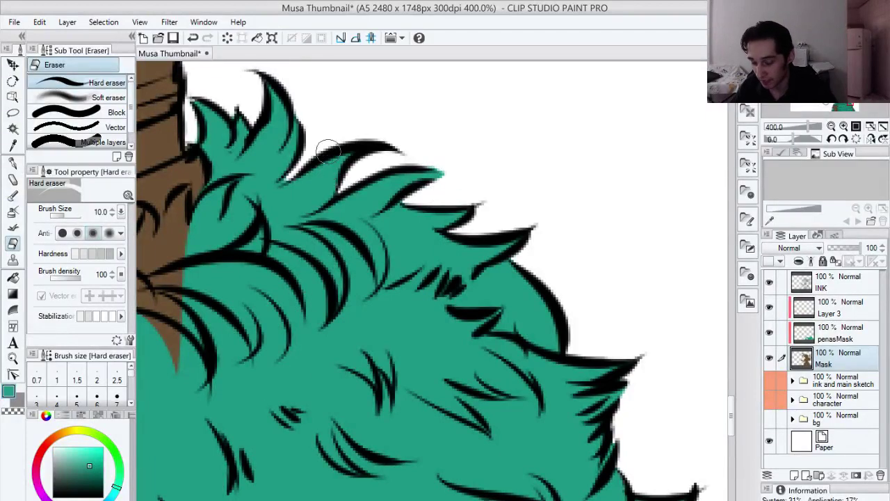
pyautogui.press('p')
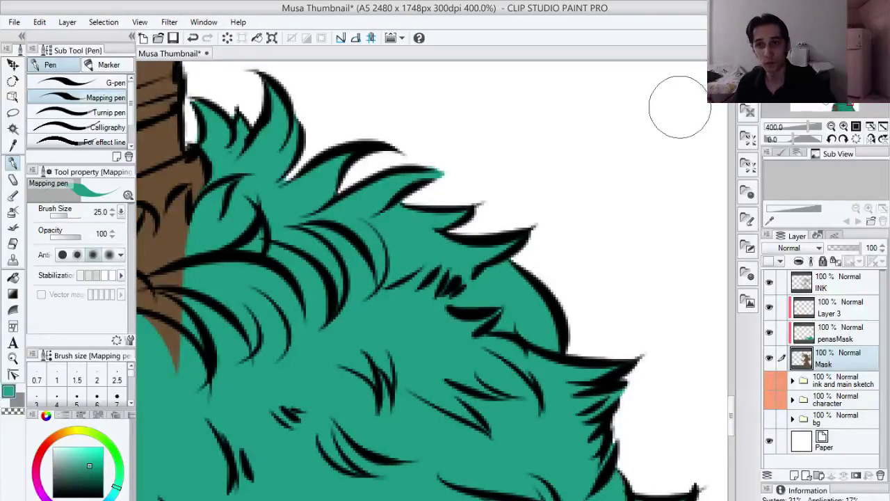
pyautogui.moveTo(415, 292); pyautogui.dragTo(471, 366)
pyautogui.moveTo(337, 309); pyautogui.dragTo(405, 356)
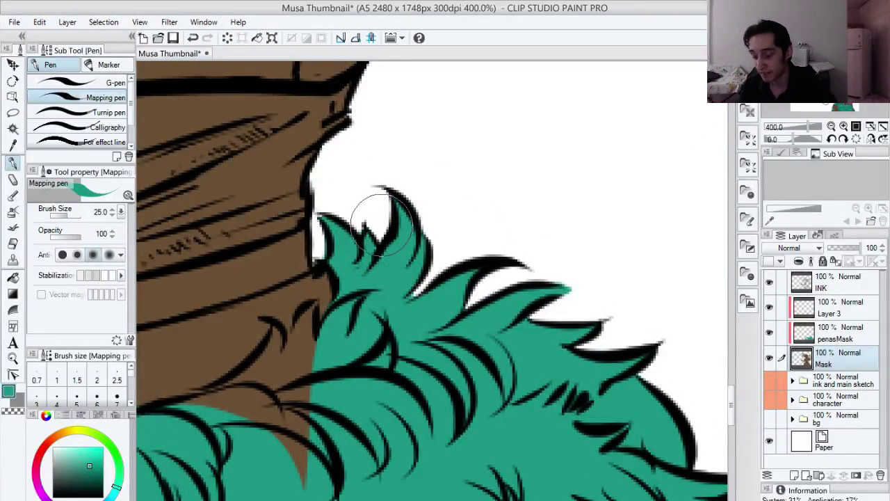
pyautogui.press('e')
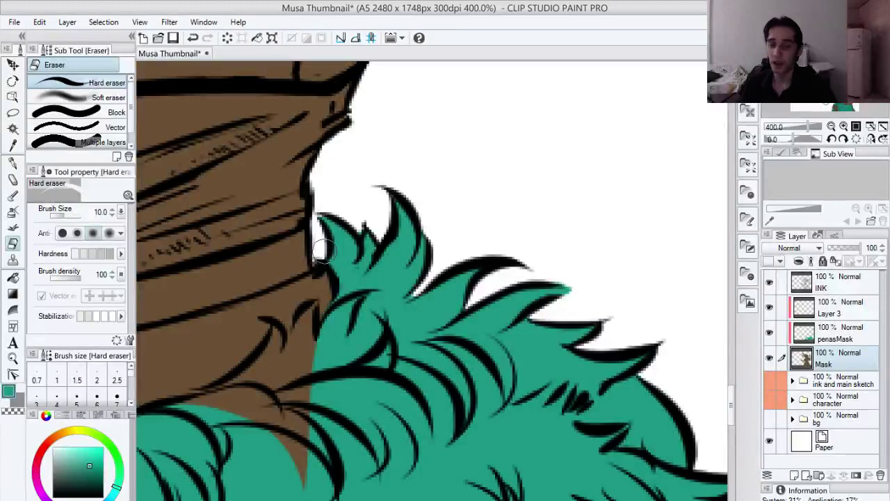
pyautogui.moveTo(466, 339); pyautogui.dragTo(481, 371)
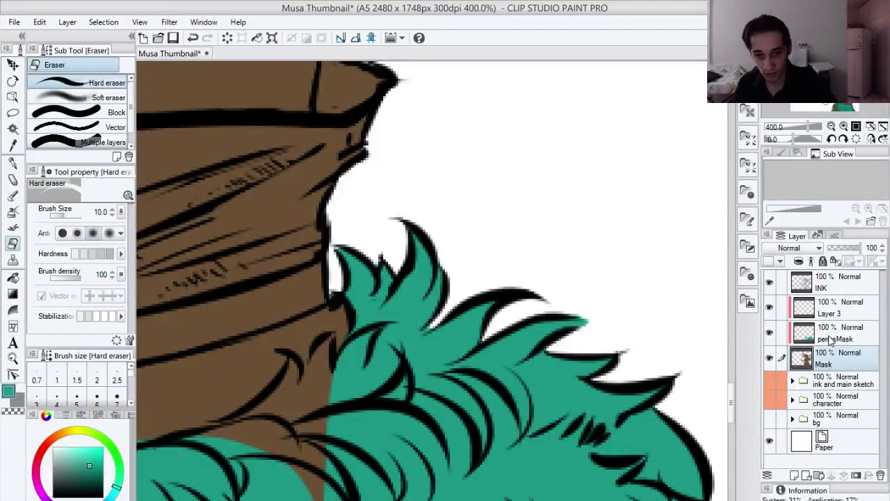
# Step: Paint teal over the brown fur just below the waist sash on penasMask with the Mapping pen at size 25
pyautogui.press('p')
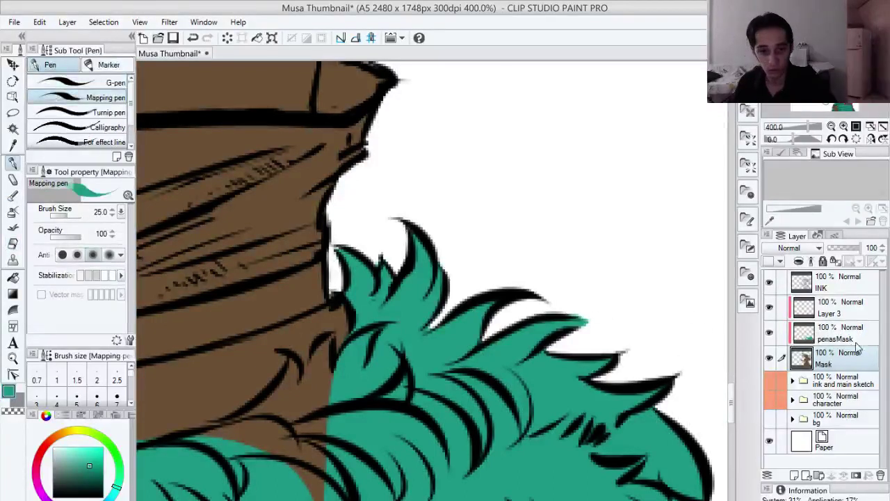
pyautogui.click(834, 336)
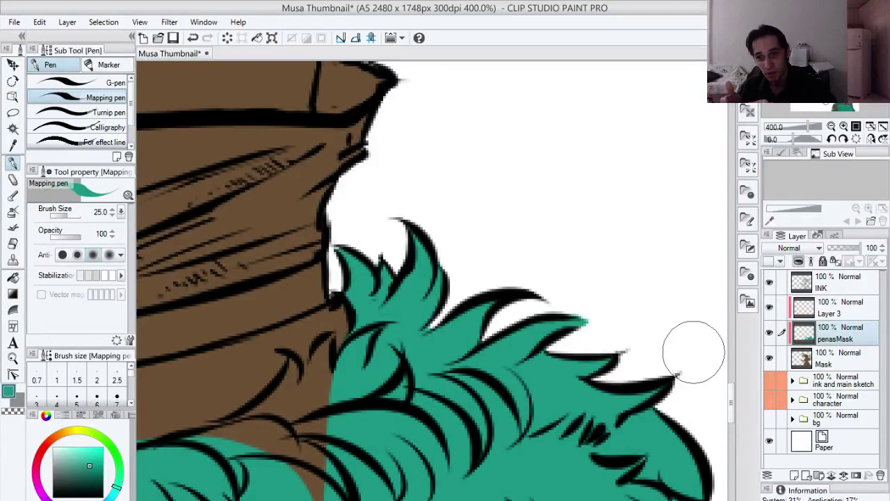
pyautogui.moveTo(378, 316); pyautogui.dragTo(460, 262)
pyautogui.moveTo(411, 292)
pyautogui.mouseDown()
pyautogui.moveTo(408, 279)
pyautogui.moveTo(414, 331)
pyautogui.moveTo(391, 337)
pyautogui.moveTo(400, 463)
pyautogui.mouseUp()
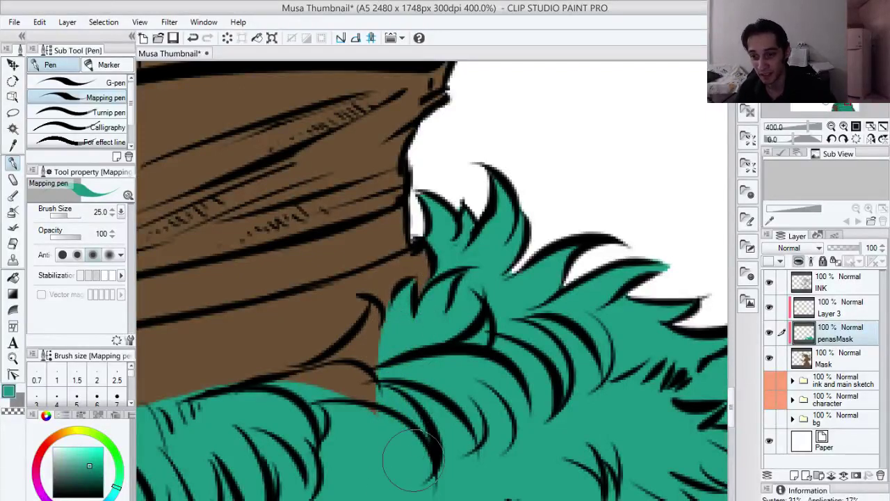
pyautogui.moveTo(410, 407)
pyautogui.mouseDown()
pyautogui.moveTo(382, 396)
pyautogui.moveTo(382, 385)
pyautogui.moveTo(327, 379)
pyautogui.moveTo(347, 369)
pyautogui.moveTo(302, 383)
pyautogui.mouseUp()
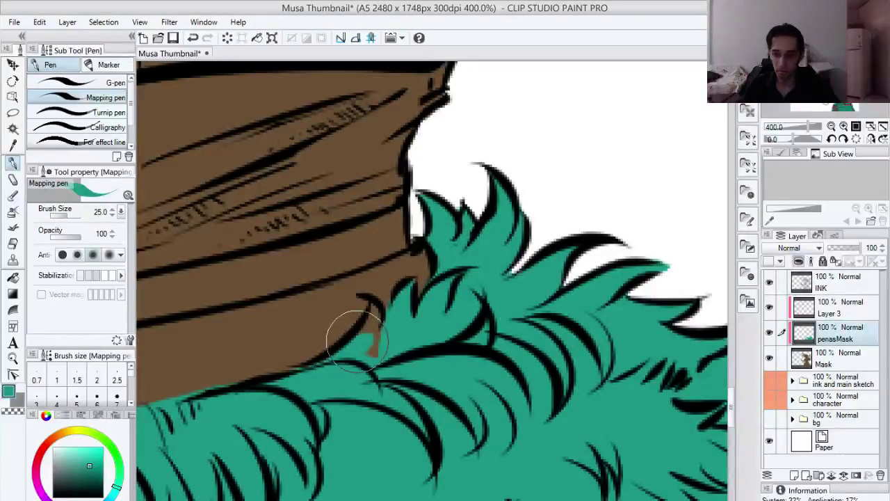
# Step: Reduce the Mapping pen to size 12 and fill the remaining brown in the small fur tufts under the sash with teal
pyautogui.press('[')
pyautogui.press('[')
pyautogui.press('[')
pyautogui.press('[')
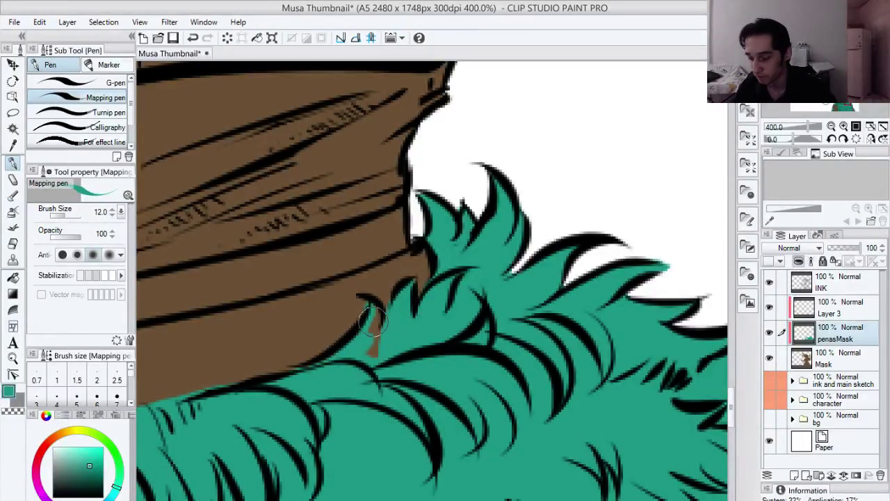
pyautogui.moveTo(372, 311)
pyautogui.mouseDown()
pyautogui.moveTo(364, 351)
pyautogui.moveTo(378, 345)
pyautogui.moveTo(397, 298)
pyautogui.mouseUp()
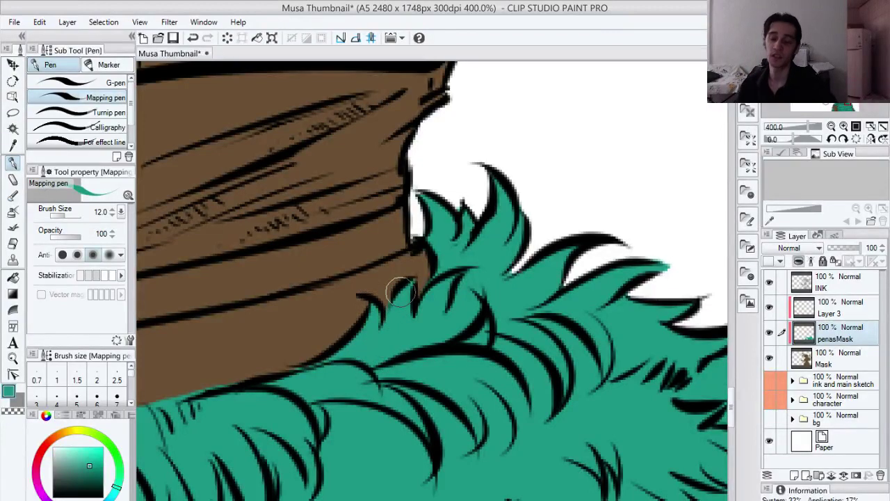
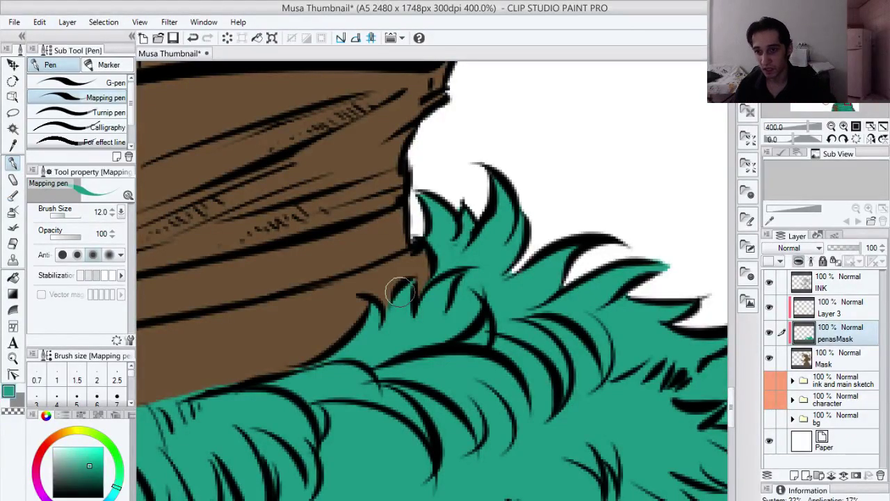
# Step: Show the bg folder to examine the whole character with the teal skirt against the background, and hide the folder again
pyautogui.moveTo(441, 412); pyautogui.dragTo(526, 339)
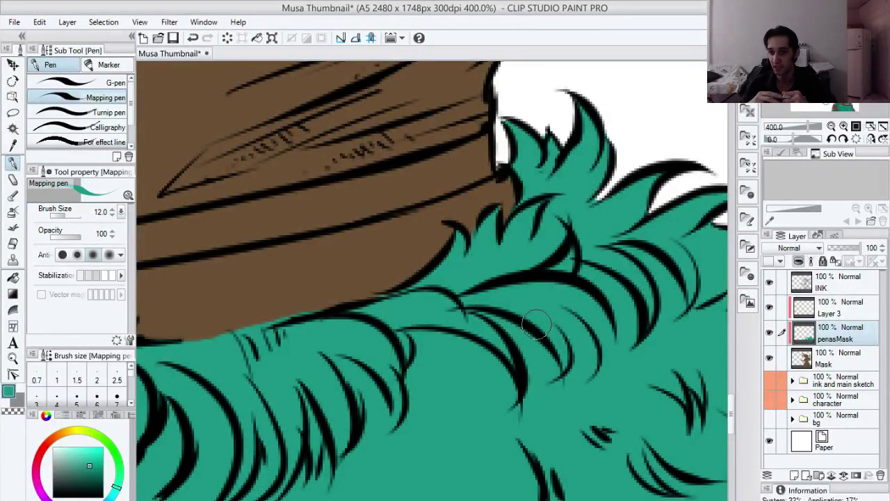
pyautogui.hotkey('ctrl', 'space')
pyautogui.moveTo(562, 295); pyautogui.dragTo(540, 298)
pyautogui.moveTo(592, 321); pyautogui.dragTo(582, 325)
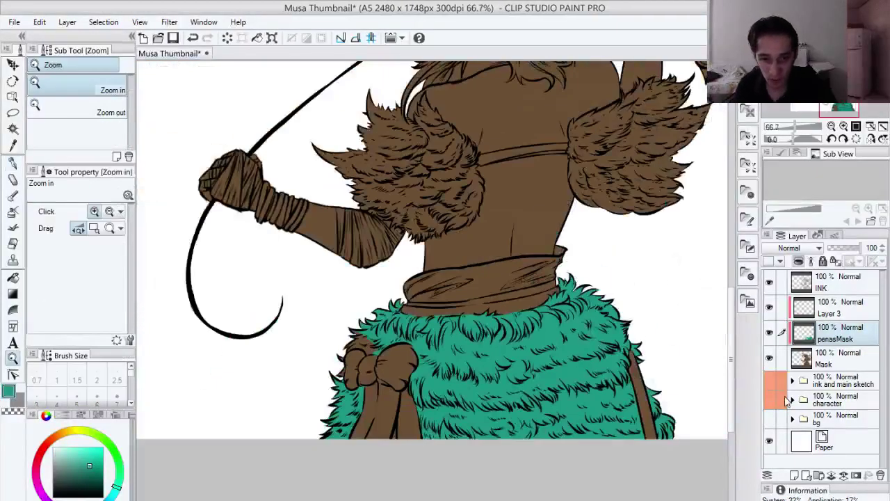
pyautogui.click(769, 418)
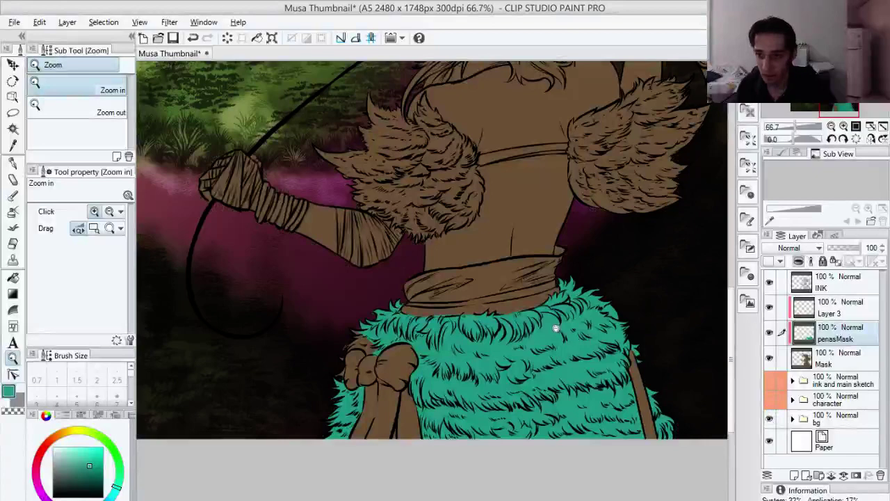
pyautogui.scroll(-1, 553, 332)
pyautogui.moveTo(554, 332); pyautogui.dragTo(527, 328)
pyautogui.moveTo(372, 325); pyautogui.dragTo(417, 342)
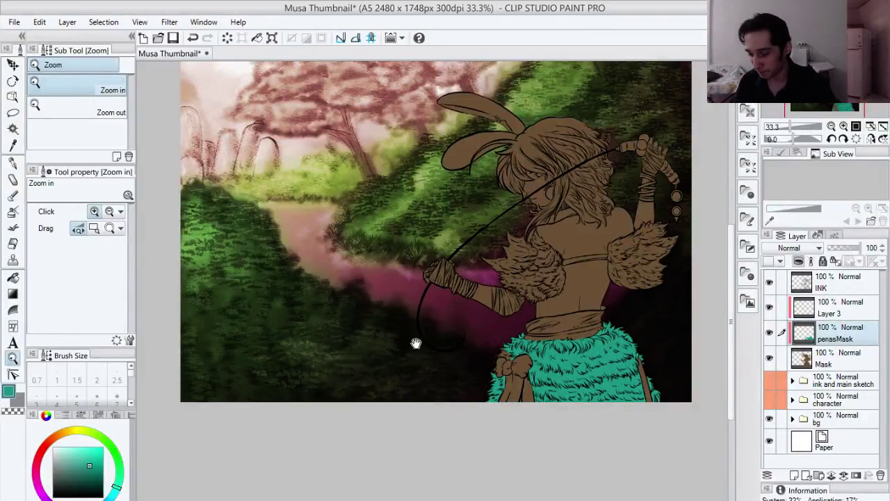
pyautogui.moveTo(480, 347); pyautogui.dragTo(459, 391)
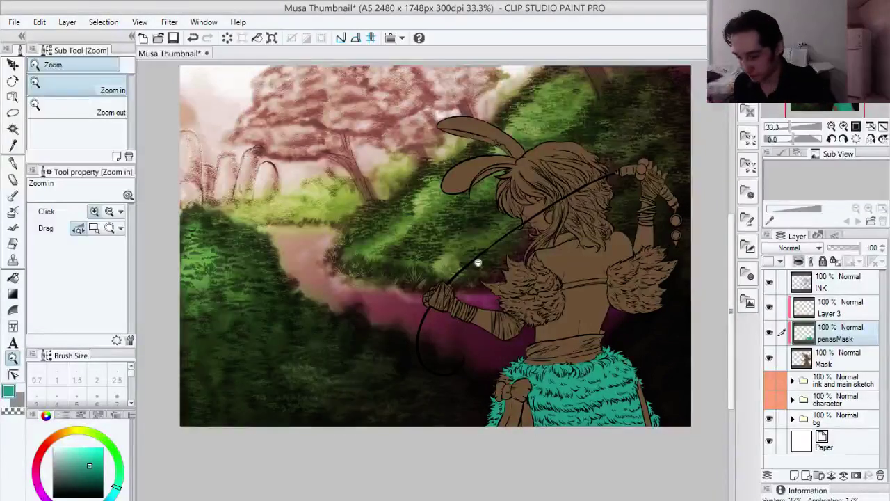
pyautogui.moveTo(435, 271); pyautogui.dragTo(424, 292)
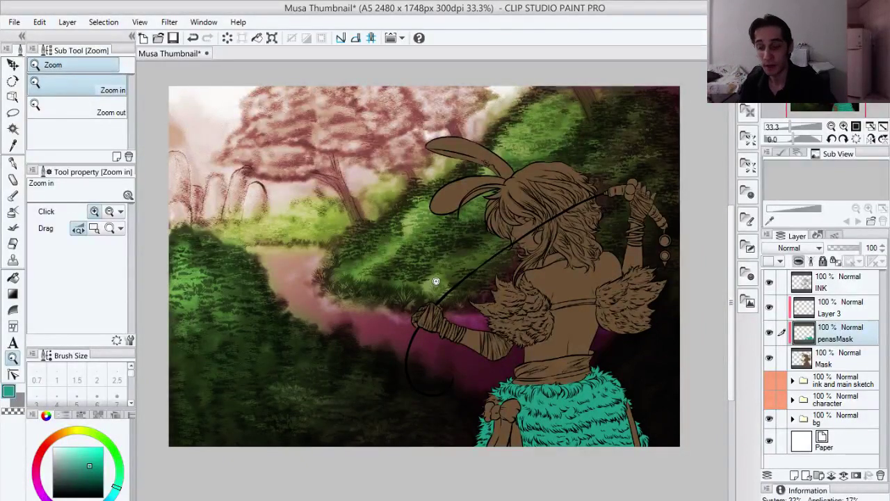
pyautogui.moveTo(419, 258)
pyautogui.mouseDown()
pyautogui.moveTo(421, 278)
pyautogui.moveTo(415, 262)
pyautogui.mouseUp()
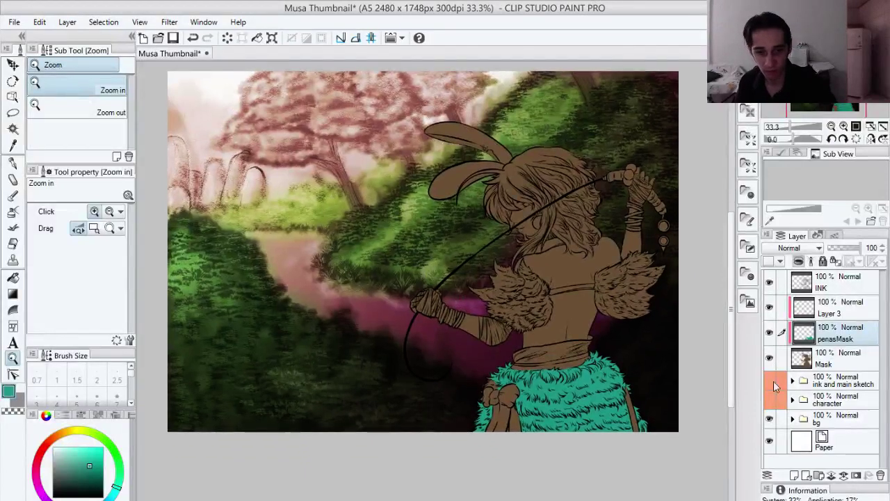
pyautogui.click(769, 418)
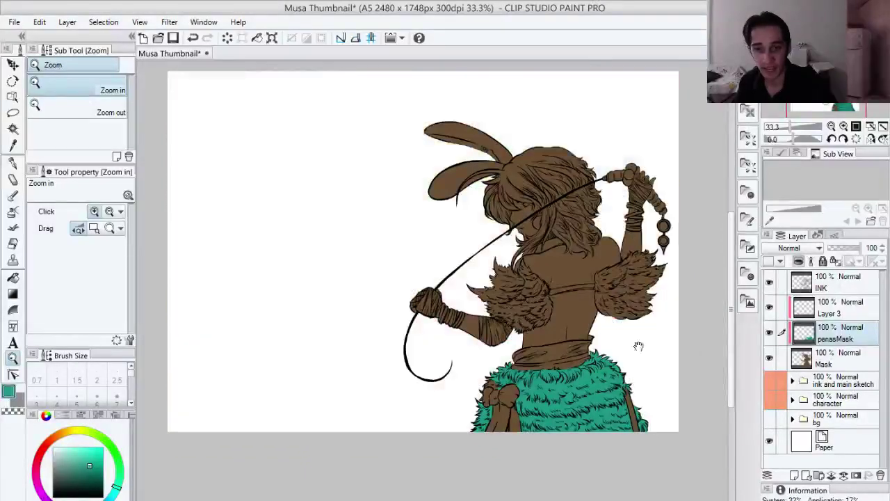
# Step: Paint teal into the fur tuft at the middle of the sash's lower edge with the Mapping pen at size 12
pyautogui.moveTo(638, 346); pyautogui.dragTo(596, 342)
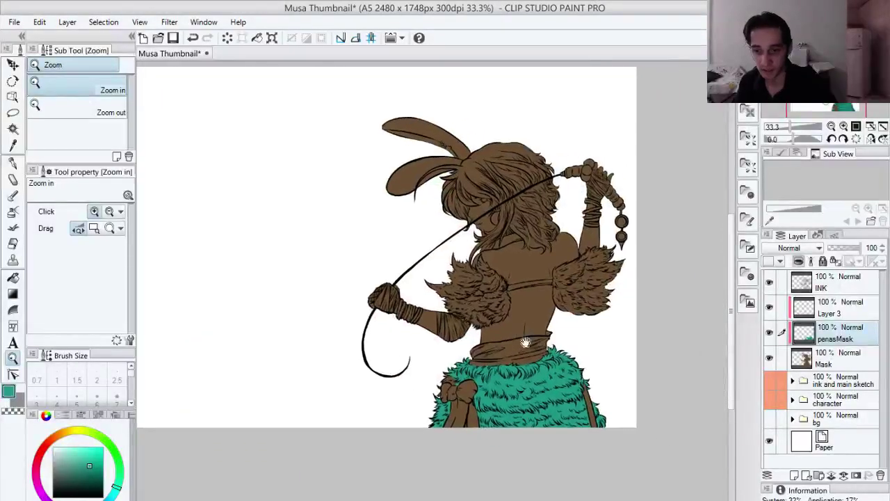
pyautogui.click(573, 386)
pyautogui.click(570, 390)
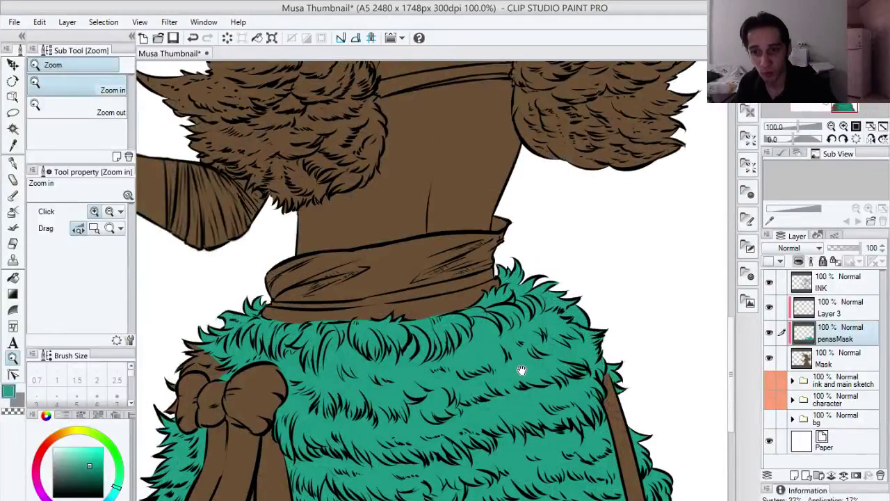
pyautogui.moveTo(522, 370); pyautogui.dragTo(512, 324)
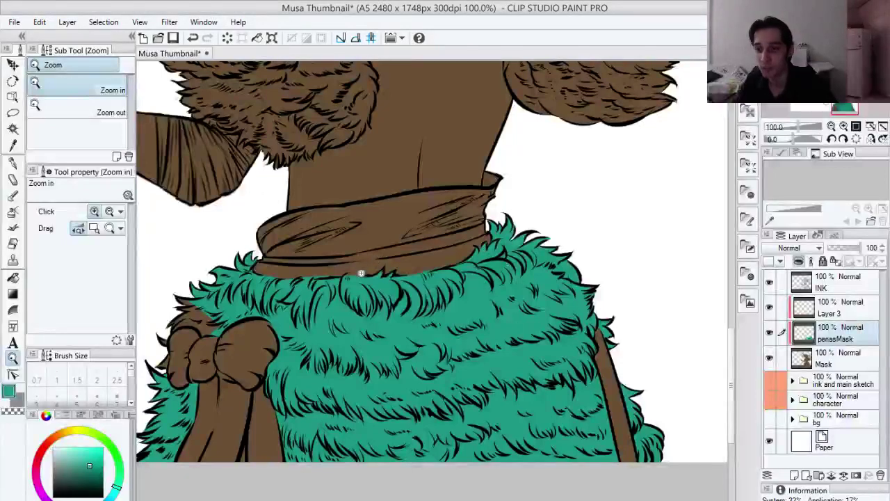
pyautogui.click(360, 272)
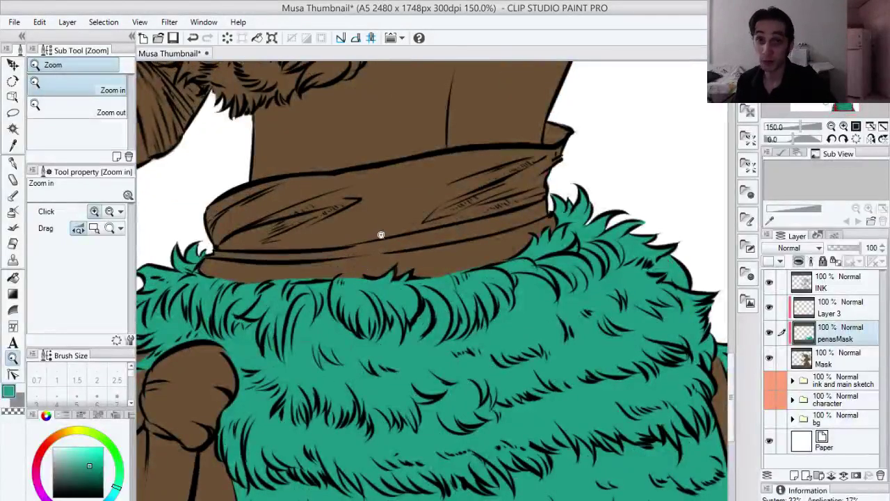
pyautogui.press('p')
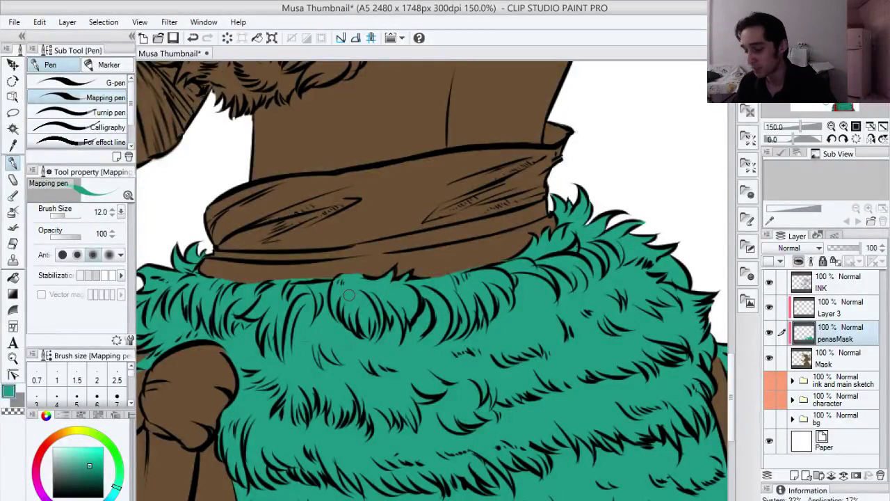
pyautogui.moveTo(363, 273); pyautogui.dragTo(397, 267)
# Step: Touch up the teal edge along the sash's lower outline using the Hard eraser at size 10 and the Mapping pen at size 12
pyautogui.hotkey('ctrl', 'space')
pyautogui.click(330, 264)
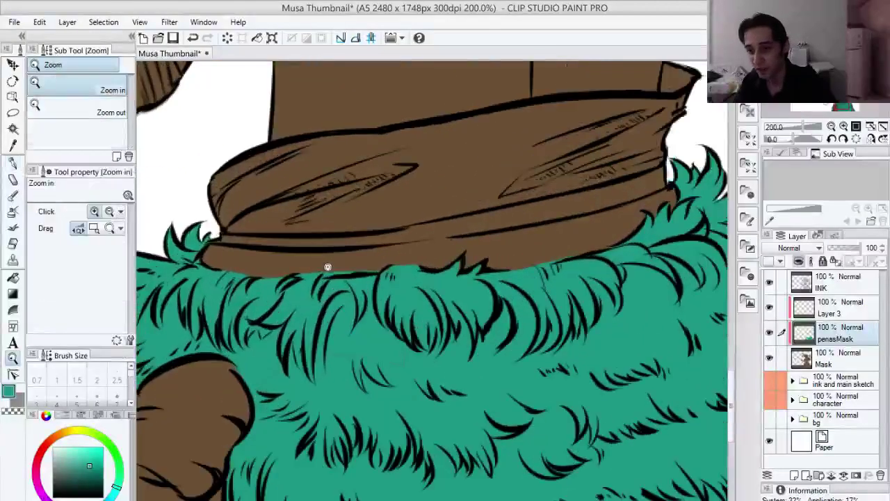
pyautogui.click(329, 269)
pyautogui.press('e')
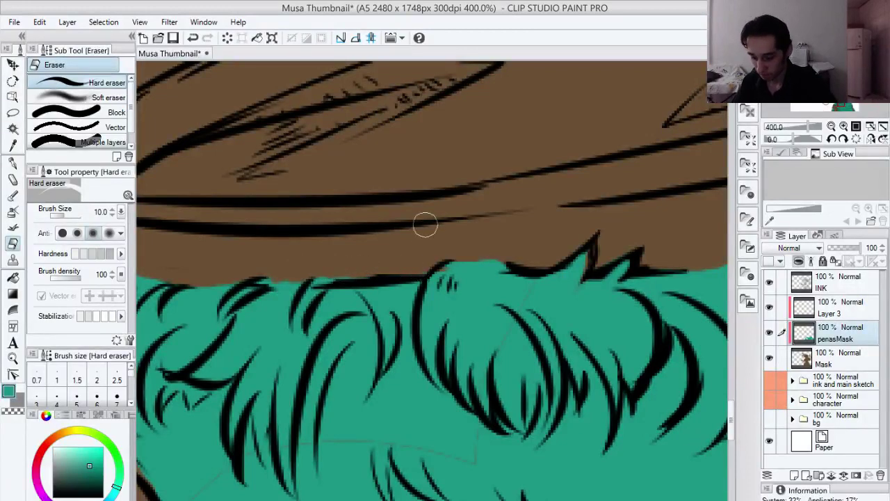
pyautogui.press('p')
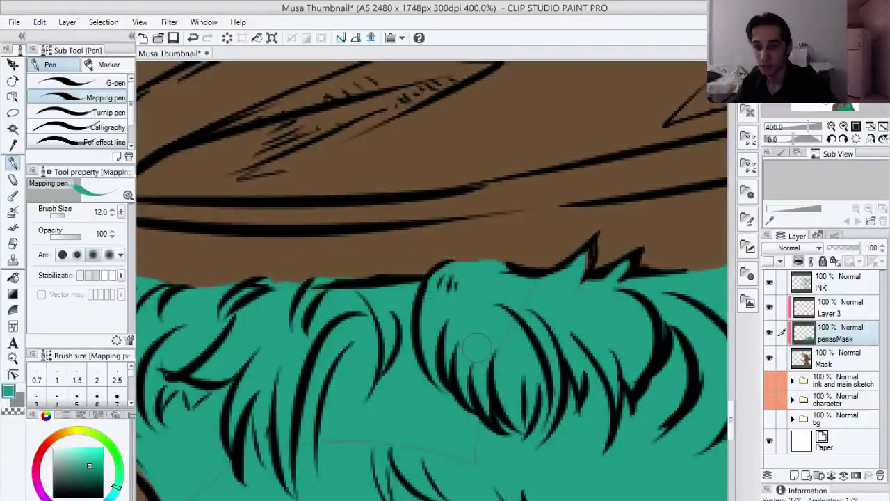
pyautogui.moveTo(470, 452)
pyautogui.mouseDown()
pyautogui.moveTo(459, 475)
pyautogui.moveTo(529, 388)
pyautogui.mouseUp()
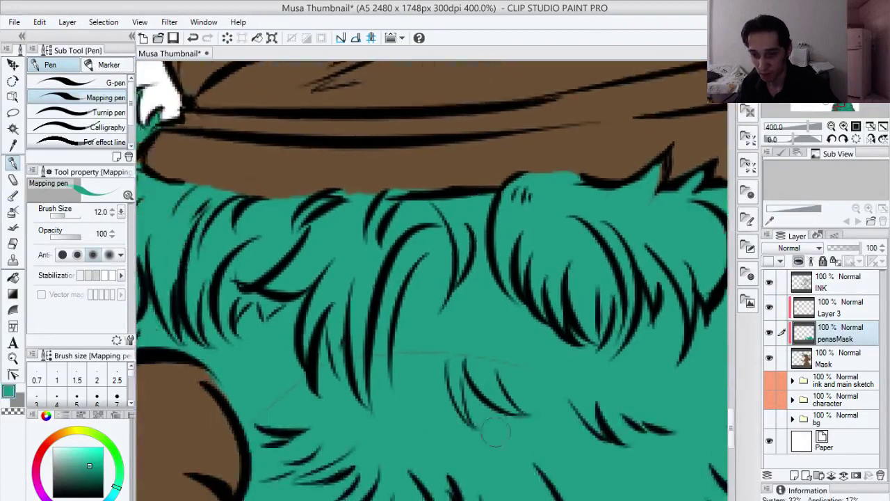
# Step: Hide the INK layer to check the flat teal edge beneath the sash, and show the layer again
pyautogui.moveTo(281, 400); pyautogui.dragTo(311, 294)
pyautogui.click(769, 286)
pyautogui.moveTo(538, 375)
pyautogui.mouseDown()
pyautogui.moveTo(494, 340)
pyautogui.moveTo(513, 282)
pyautogui.moveTo(502, 253)
pyautogui.moveTo(434, 367)
pyautogui.mouseUp()
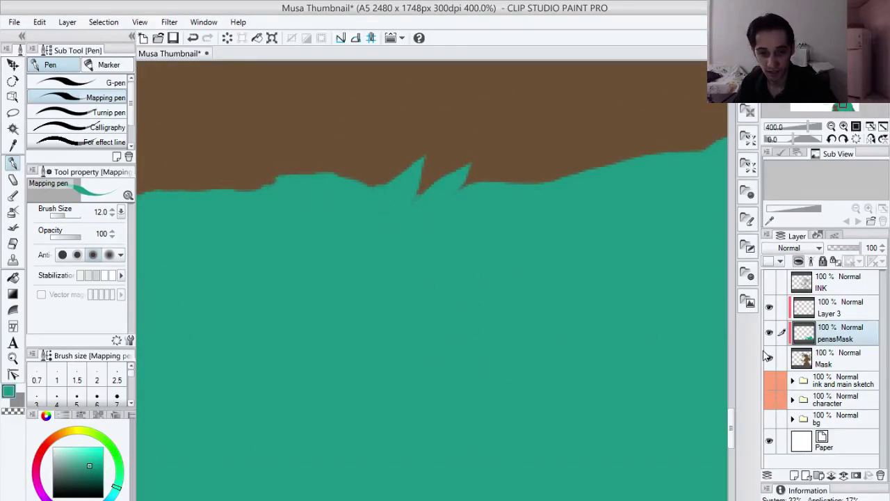
pyautogui.click(769, 282)
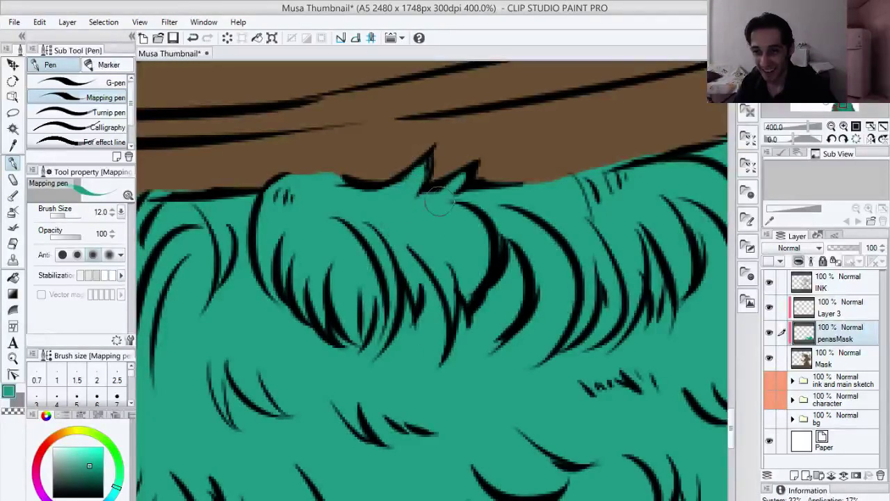
# Step: Fill the teal edge right of the sash's central fur tuft with the Mapping pen at size 12, keeping the Hard eraser ready for spills
pyautogui.press('e')
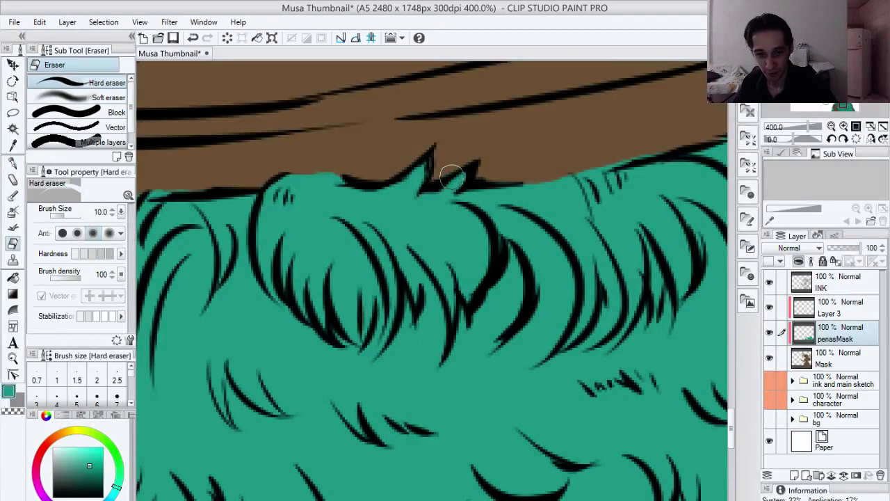
pyautogui.moveTo(547, 238); pyautogui.dragTo(482, 243)
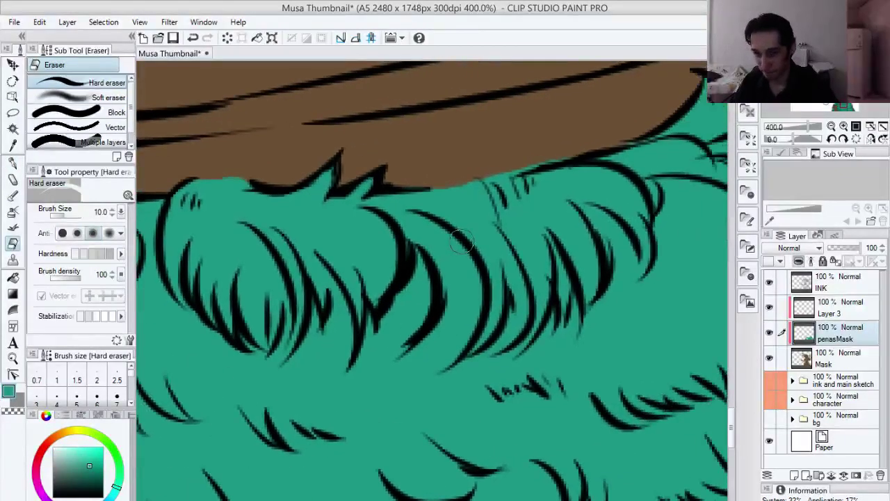
pyautogui.press('p')
pyautogui.moveTo(521, 169); pyautogui.dragTo(440, 188)
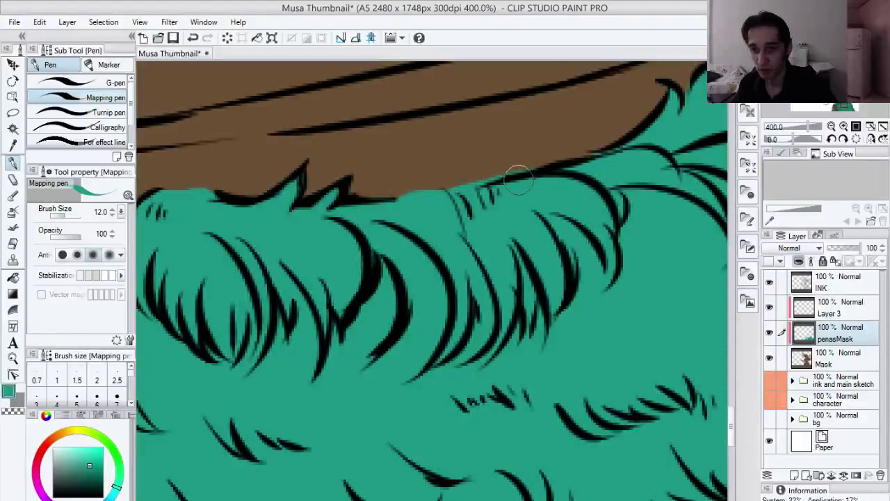
pyautogui.press('e')
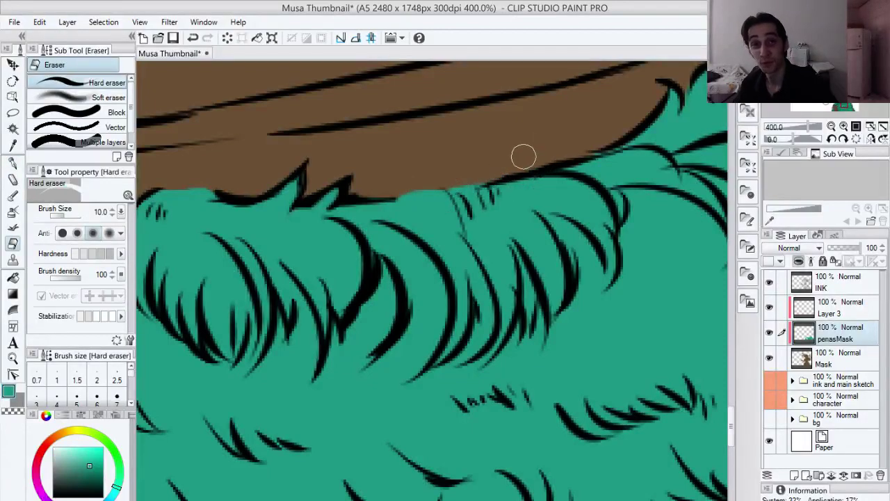
pyautogui.press('p')
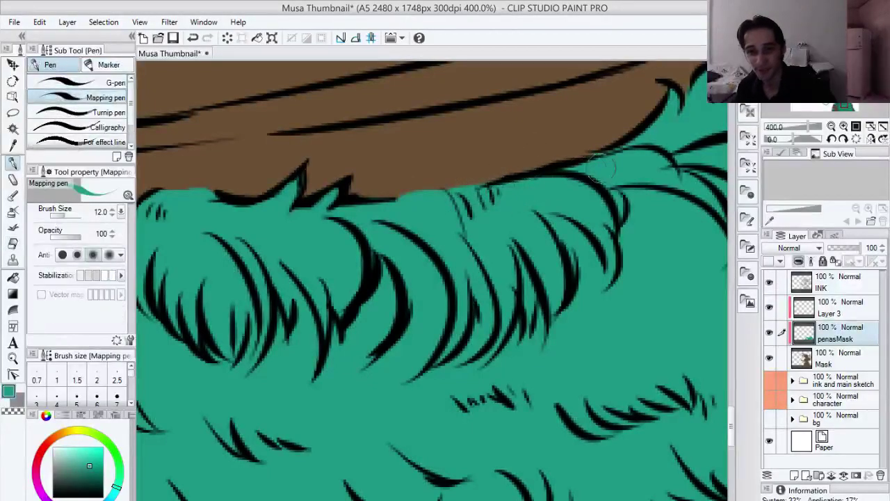
# Step: Inspect the teal coverage from the sash's right end down the skirt's right outline and along the hanging strap
pyautogui.moveTo(619, 163)
pyautogui.mouseDown()
pyautogui.moveTo(443, 246)
pyautogui.moveTo(407, 252)
pyautogui.mouseUp()
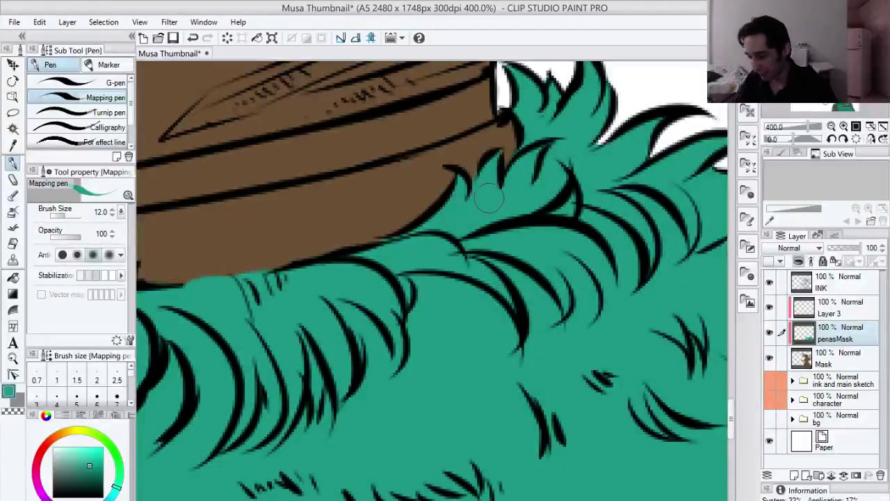
pyautogui.moveTo(496, 198); pyautogui.dragTo(459, 251)
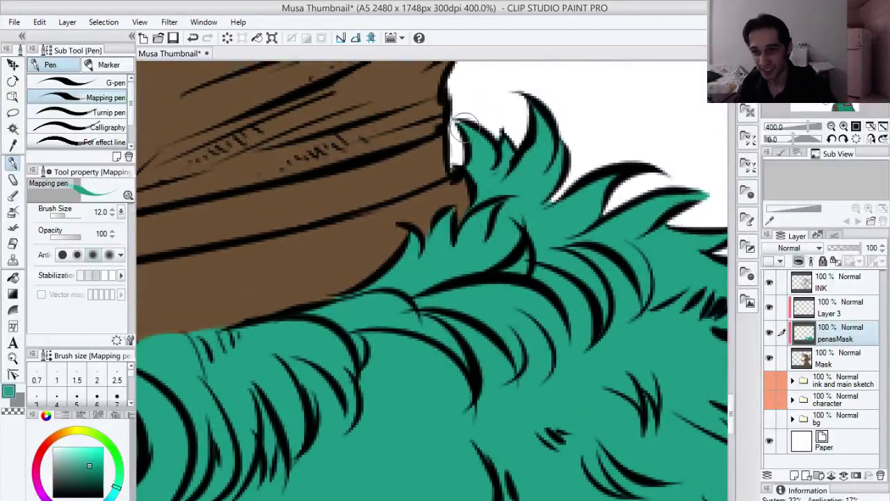
pyautogui.moveTo(458, 119); pyautogui.dragTo(468, 171)
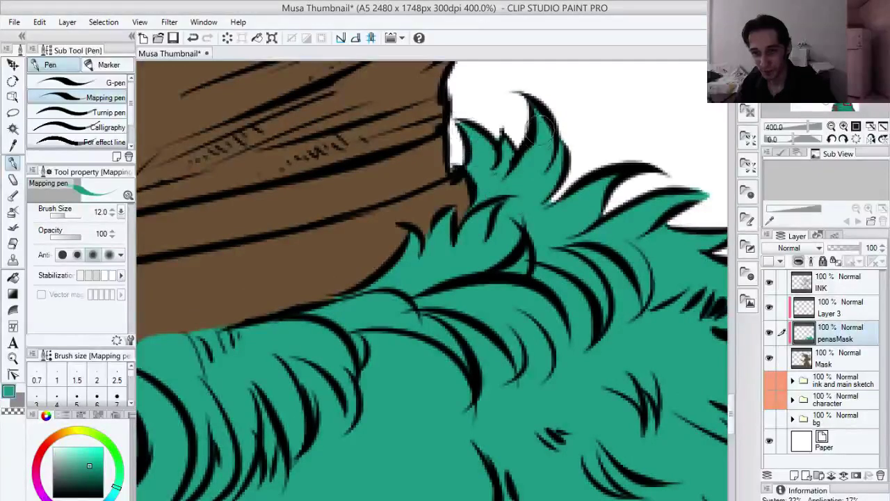
pyautogui.moveTo(575, 289); pyautogui.dragTo(521, 227)
pyautogui.moveTo(550, 266); pyautogui.dragTo(472, 228)
pyautogui.moveTo(531, 336); pyautogui.dragTo(427, 294)
pyautogui.moveTo(533, 356); pyautogui.dragTo(481, 230)
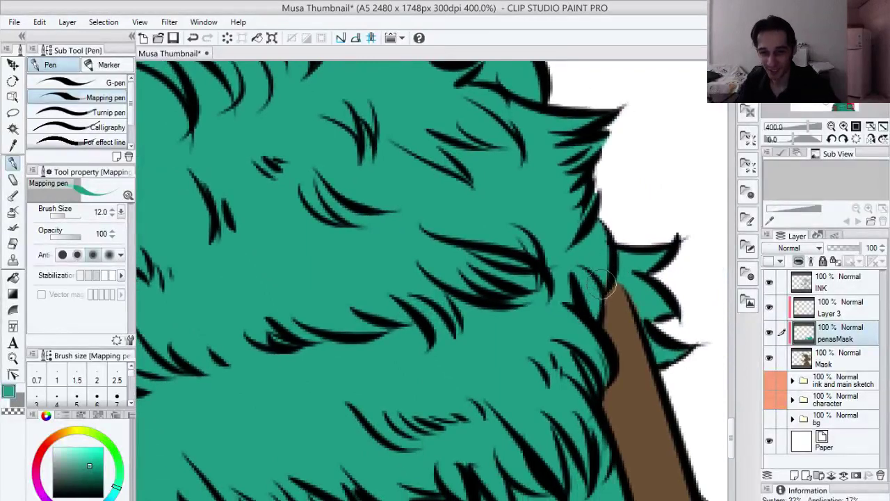
pyautogui.moveTo(528, 367)
pyautogui.mouseDown()
pyautogui.moveTo(494, 251)
pyautogui.moveTo(471, 237)
pyautogui.mouseUp()
pyautogui.moveTo(507, 348); pyautogui.dragTo(433, 249)
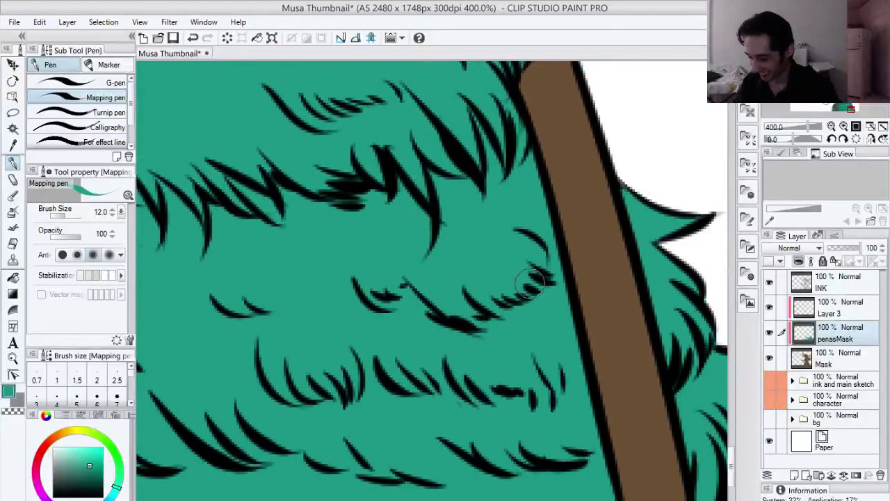
# Step: Examine the lower skirt, the waist and the bow area from farther out for fur still missing teal
pyautogui.hotkey('ctrl', 'space')
pyautogui.keyDown('alt'); pyautogui.click(525, 290); pyautogui.keyUp('alt')
pyautogui.keyDown('alt'); pyautogui.click(523, 293); pyautogui.keyUp('alt')
pyautogui.keyDown('alt'); pyautogui.click(520, 297); pyautogui.keyUp('alt')
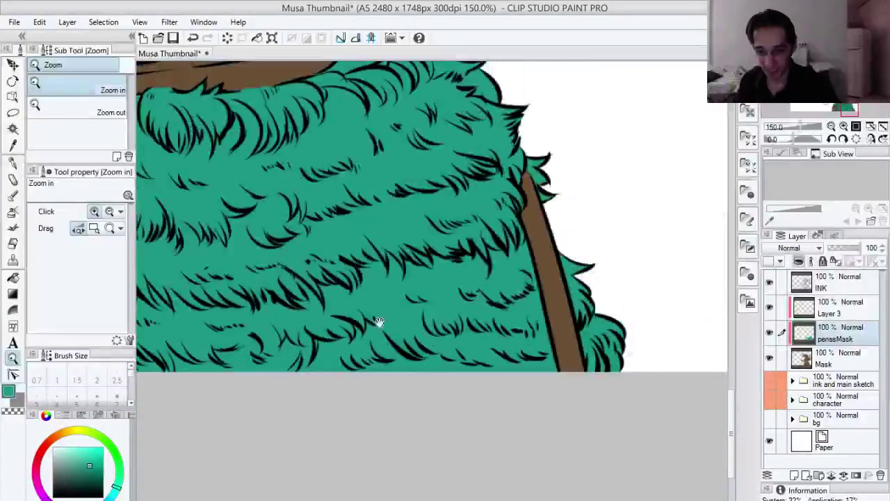
pyautogui.moveTo(283, 348); pyautogui.dragTo(379, 386)
pyautogui.moveTo(308, 306); pyautogui.dragTo(391, 359)
pyautogui.moveTo(346, 323); pyautogui.dragTo(438, 339)
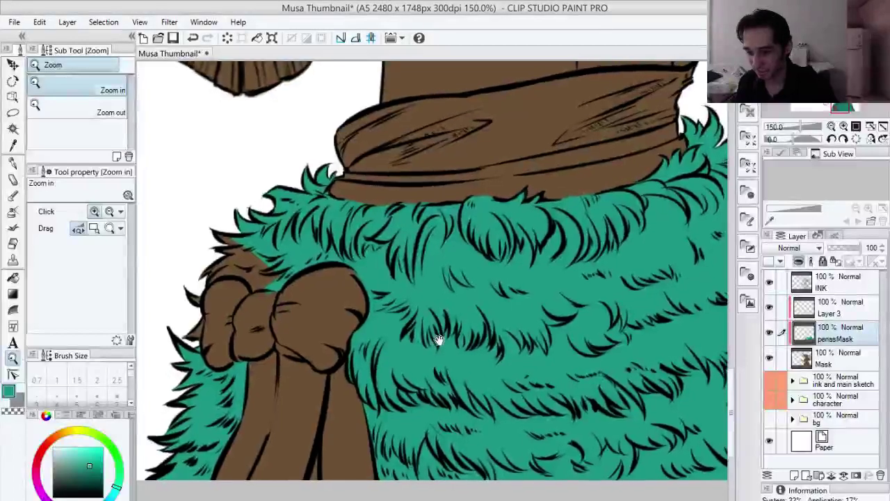
pyautogui.keyDown('alt'); pyautogui.click(465, 283); pyautogui.keyUp('alt')
pyautogui.keyDown('alt'); pyautogui.click(463, 284); pyautogui.keyUp('alt')
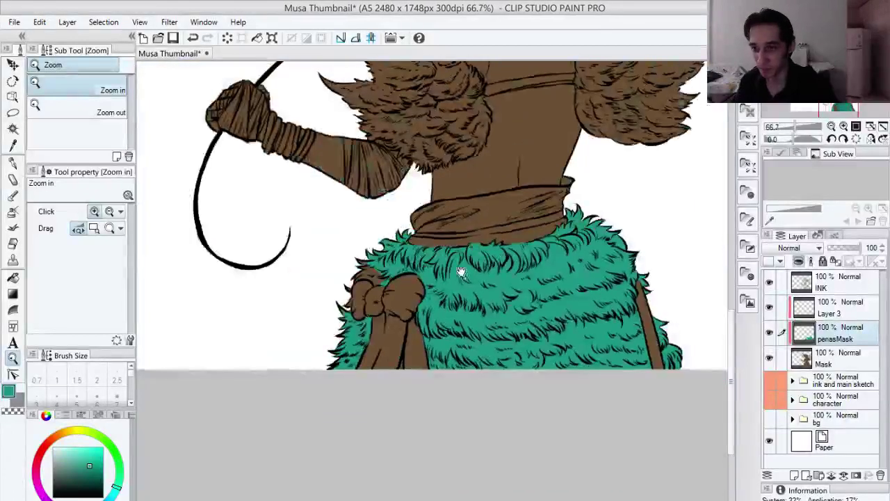
pyautogui.moveTo(457, 265); pyautogui.dragTo(454, 332)
# Step: Paint the brown fur tufts above and beside the bow teal on penasMask with the Mapping pen at size 12
pyautogui.click(371, 358)
pyautogui.click(371, 358)
pyautogui.click(370, 358)
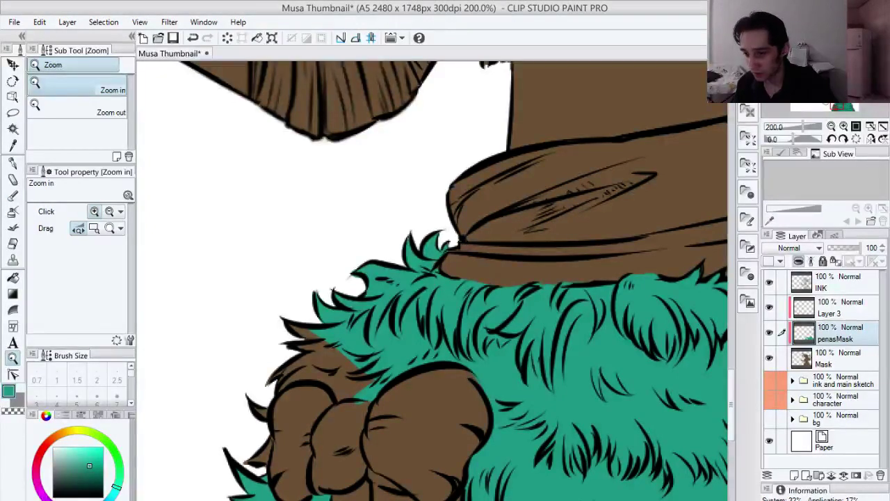
pyautogui.moveTo(386, 347); pyautogui.dragTo(418, 329)
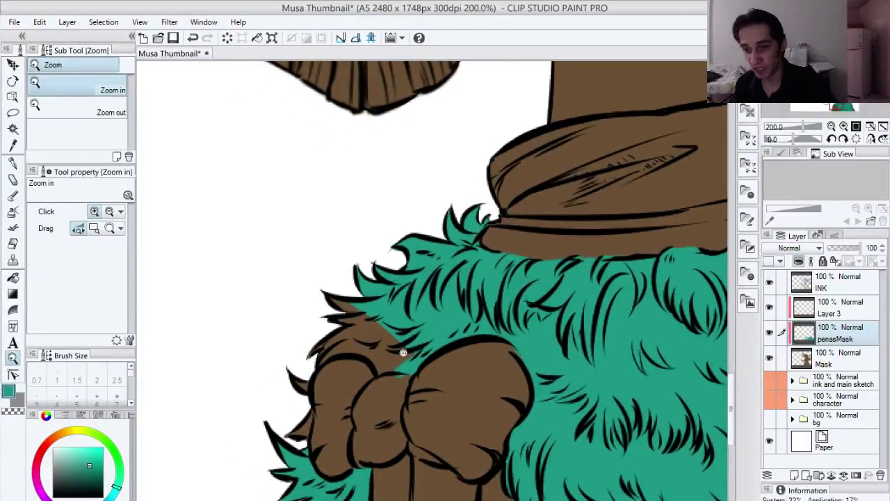
pyautogui.click(403, 352)
pyautogui.press('e')
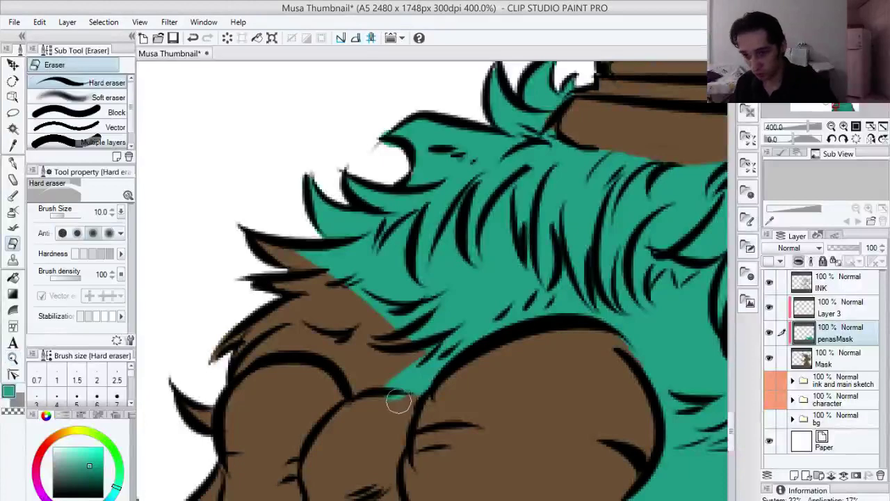
pyautogui.press('p')
pyautogui.moveTo(400, 383)
pyautogui.mouseDown()
pyautogui.moveTo(358, 386)
pyautogui.moveTo(304, 344)
pyautogui.moveTo(235, 370)
pyautogui.moveTo(274, 334)
pyautogui.moveTo(332, 326)
pyautogui.moveTo(307, 340)
pyautogui.moveTo(310, 318)
pyautogui.moveTo(369, 278)
pyautogui.moveTo(287, 318)
pyautogui.moveTo(379, 250)
pyautogui.moveTo(308, 230)
pyautogui.moveTo(341, 174)
pyautogui.mouseUp()
pyautogui.moveTo(307, 319)
pyautogui.mouseDown()
pyautogui.moveTo(289, 306)
pyautogui.moveTo(308, 340)
pyautogui.moveTo(310, 310)
pyautogui.moveTo(320, 327)
pyautogui.mouseUp()
pyautogui.moveTo(306, 393)
pyautogui.mouseDown()
pyautogui.moveTo(294, 382)
pyautogui.moveTo(277, 431)
pyautogui.moveTo(313, 394)
pyautogui.moveTo(319, 416)
pyautogui.mouseUp()
pyautogui.press('space')
pyautogui.moveTo(403, 236)
pyautogui.mouseDown()
pyautogui.moveTo(368, 334)
pyautogui.moveTo(413, 309)
pyautogui.moveTo(445, 311)
pyautogui.mouseUp()
pyautogui.moveTo(484, 291)
pyautogui.mouseDown()
pyautogui.moveTo(389, 344)
pyautogui.moveTo(344, 348)
pyautogui.moveTo(481, 343)
pyautogui.moveTo(449, 375)
pyautogui.moveTo(504, 356)
pyautogui.mouseUp()
pyautogui.moveTo(605, 125); pyautogui.dragTo(513, 175)
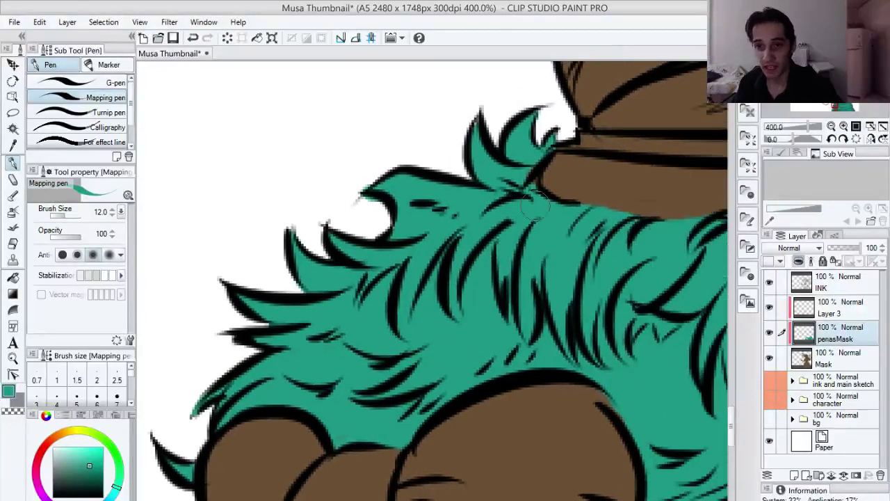
# Step: Add a clipped layer named laços directly above the Mask layer
pyautogui.hotkey('ctrl', 'space')
pyautogui.keyDown('alt'); pyautogui.click(537, 246); pyautogui.keyUp('alt')
pyautogui.keyDown('alt'); pyautogui.click(537, 246); pyautogui.keyUp('alt')
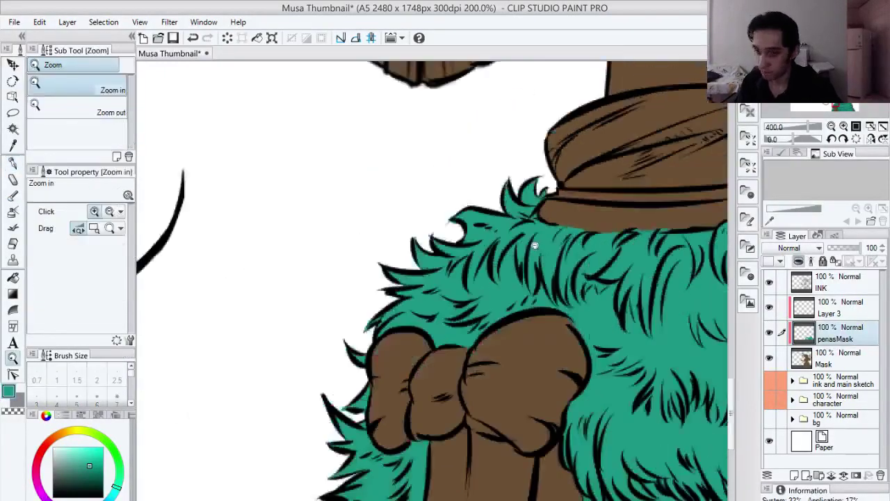
pyautogui.keyDown('alt'); pyautogui.click(537, 248); pyautogui.keyUp('alt')
pyautogui.keyDown('alt'); pyautogui.click(540, 251); pyautogui.keyUp('alt')
pyautogui.moveTo(609, 372); pyautogui.dragTo(311, 342)
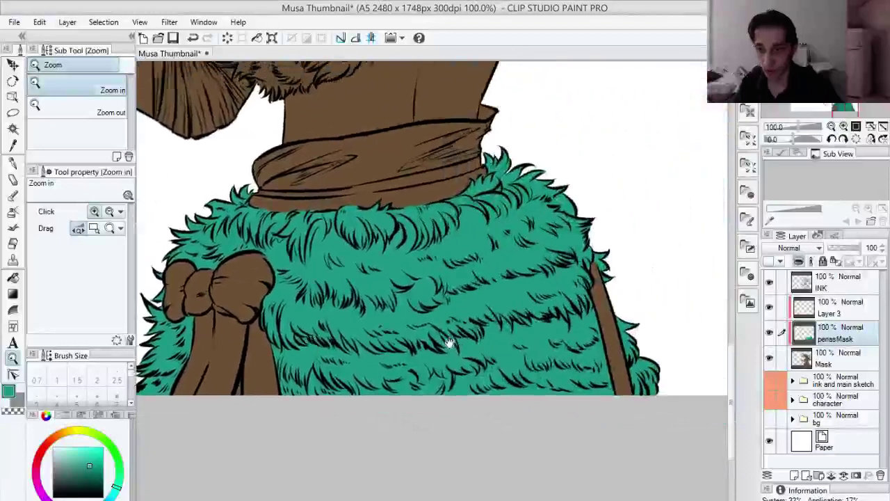
pyautogui.moveTo(449, 341); pyautogui.dragTo(463, 375)
pyautogui.click(827, 355)
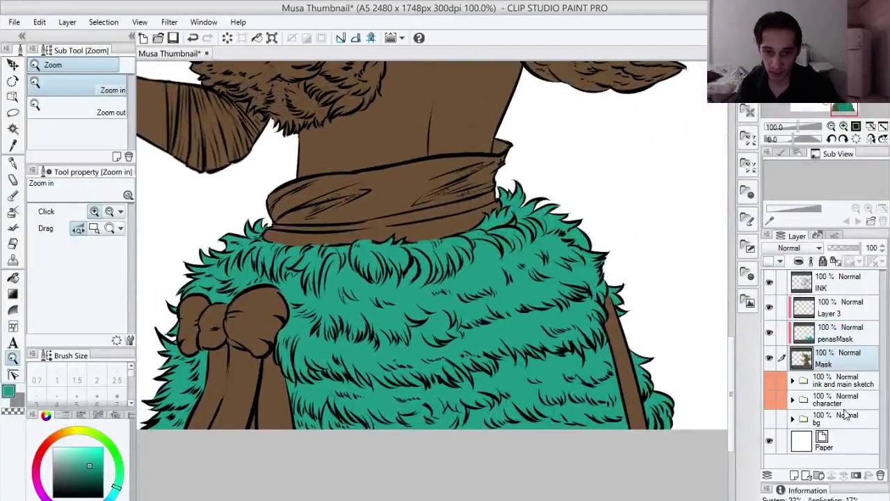
pyautogui.click(793, 474)
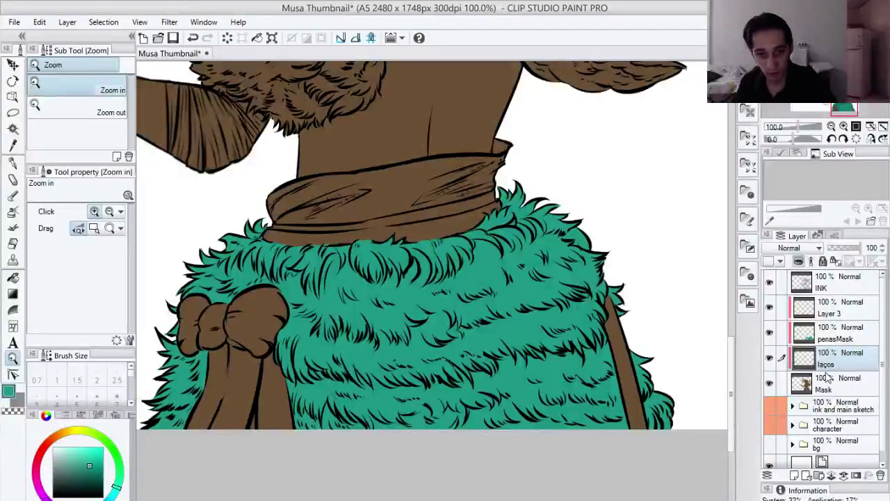
# Step: Lasso the bow and its hanging ribbons on the laços layer, fill the selection with dark red and deselect
pyautogui.press('m')
pyautogui.moveTo(298, 345); pyautogui.dragTo(352, 340)
pyautogui.moveTo(373, 289)
pyautogui.mouseDown()
pyautogui.moveTo(212, 274)
pyautogui.moveTo(268, 491)
pyautogui.moveTo(386, 418)
pyautogui.mouseUp()
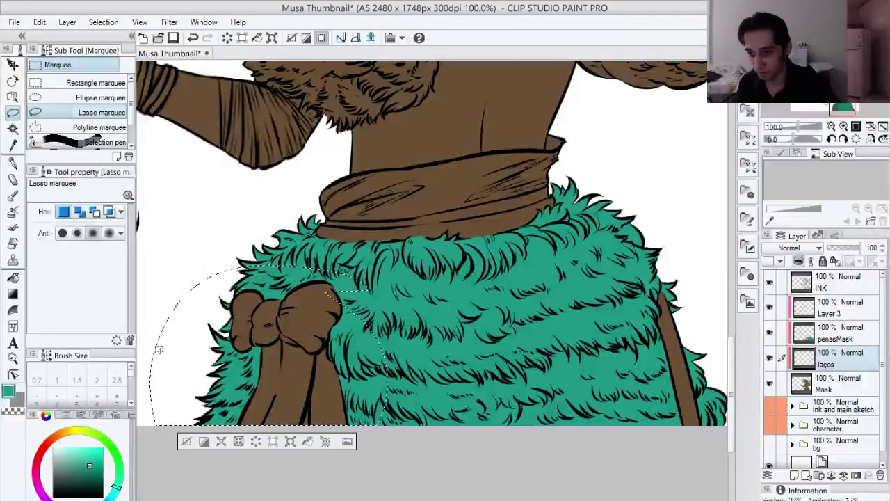
pyautogui.click(45, 453)
pyautogui.click(91, 470)
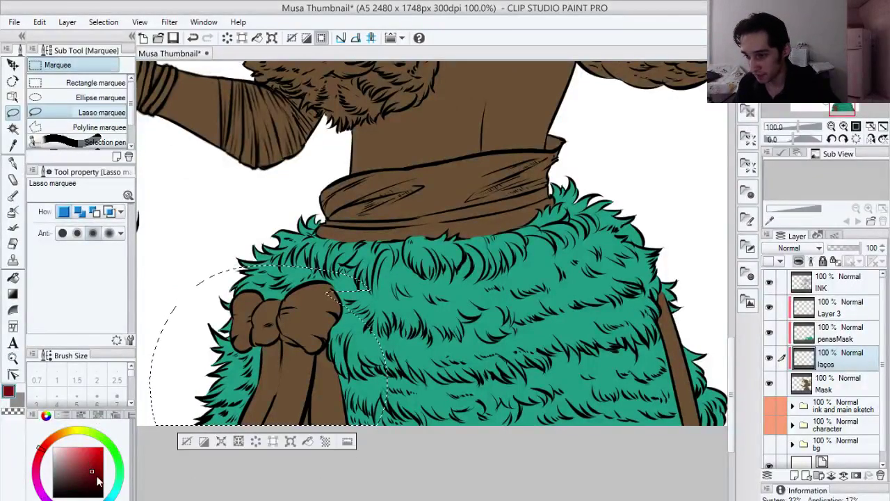
pyautogui.hotkey('alt', 'BackSpace')
pyautogui.hotkey('ctrl', 'd')
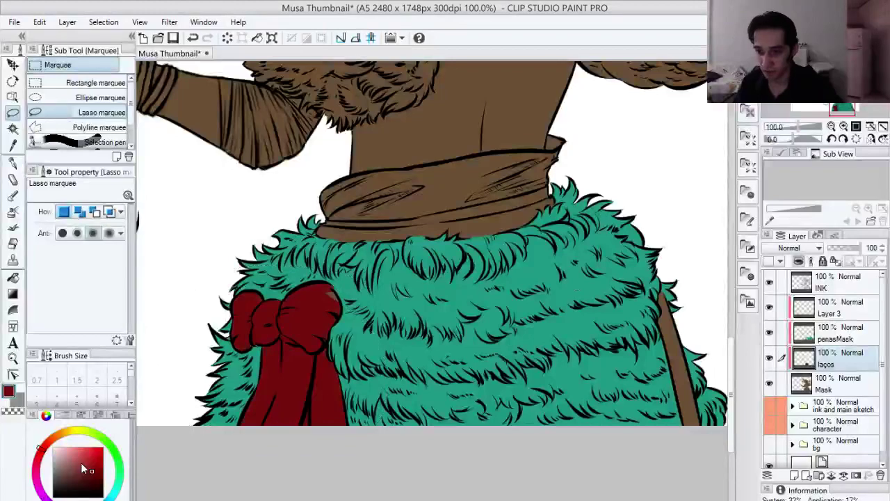
# Step: Lasso the narrow strap on the skirt's right side, fill it with the same dark red and deselect
pyautogui.moveTo(619, 308); pyautogui.dragTo(490, 325)
pyautogui.moveTo(522, 261)
pyautogui.mouseDown()
pyautogui.moveTo(614, 316)
pyautogui.moveTo(473, 256)
pyautogui.mouseUp()
pyautogui.hotkey('alt', 'BackSpace')
pyautogui.hotkey('ctrl', 'd')
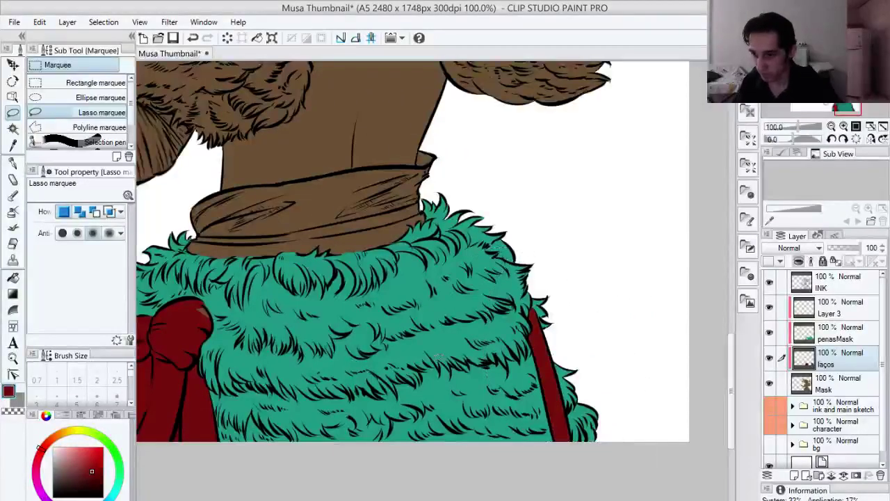
# Step: Fill the remaining brown gap at the bow's upper right edge with dark red on the laços layer
pyautogui.moveTo(337, 386); pyautogui.dragTo(432, 371)
pyautogui.keyDown('ctrl'); pyautogui.click(303, 316); pyautogui.keyUp('ctrl')
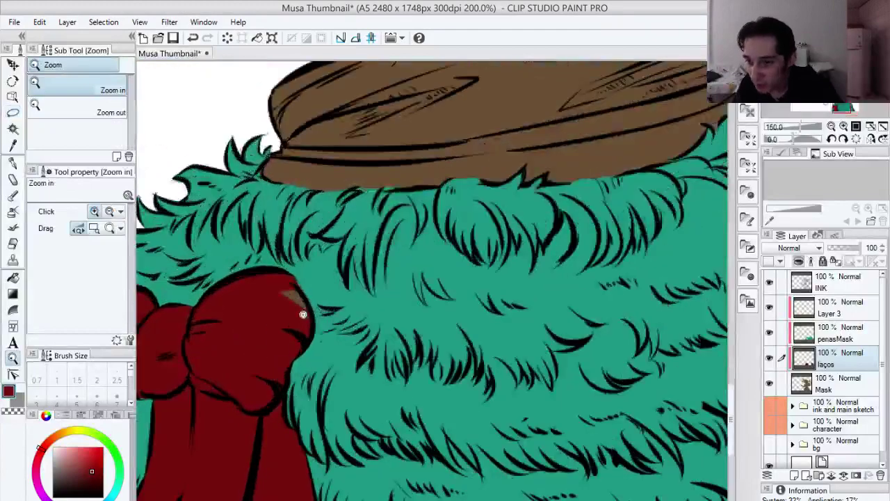
pyautogui.press('p')
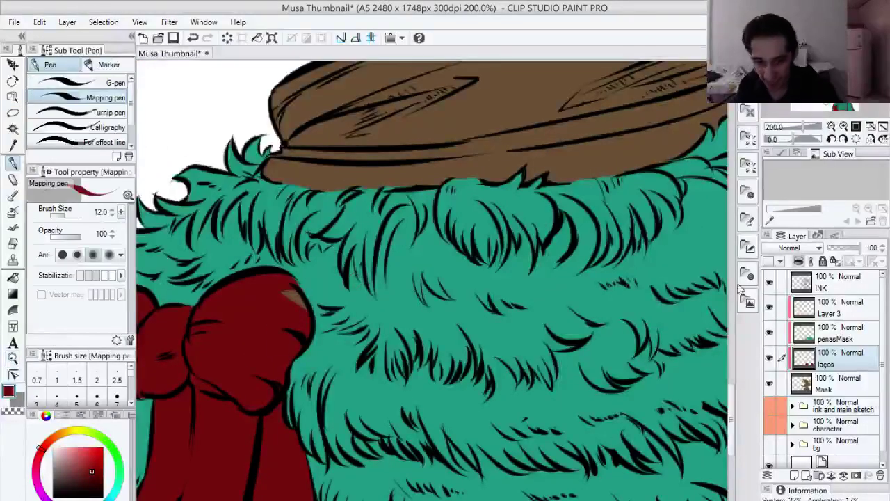
pyautogui.click(769, 333)
pyautogui.click(769, 333)
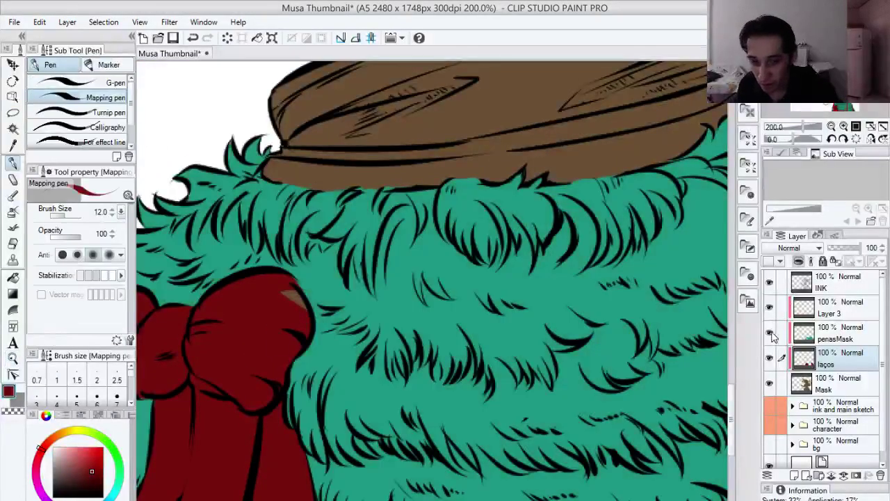
pyautogui.press('m')
pyautogui.moveTo(289, 296)
pyautogui.mouseDown()
pyautogui.moveTo(267, 278)
pyautogui.moveTo(317, 282)
pyautogui.mouseUp()
pyautogui.hotkey('ctrl', 'd')
pyautogui.press('space')
pyautogui.hotkey('ctrl', 'space')
pyautogui.click(308, 300)
pyautogui.press('p')
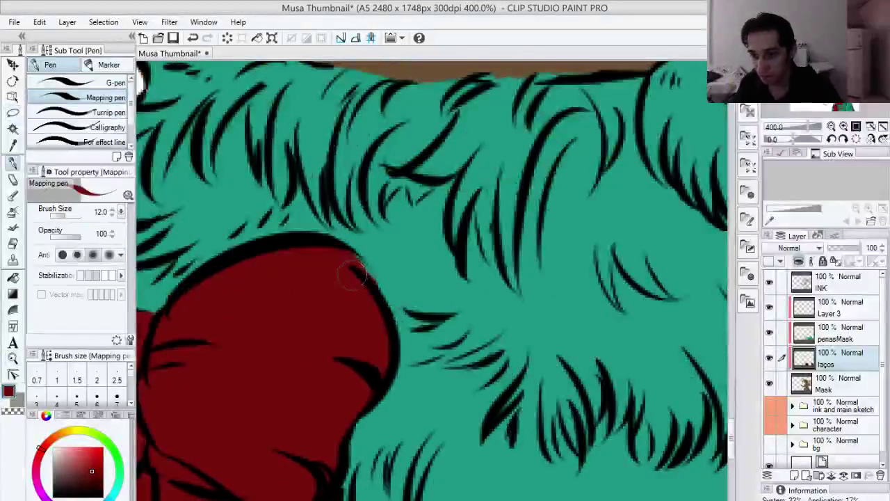
# Step: Erase the teal overlapping the bow's upper right outline on the penasMask layer, and sample the skirt's teal for the Mapping pen
pyautogui.click(831, 335)
pyautogui.press('e')
pyautogui.moveTo(357, 248); pyautogui.dragTo(378, 292)
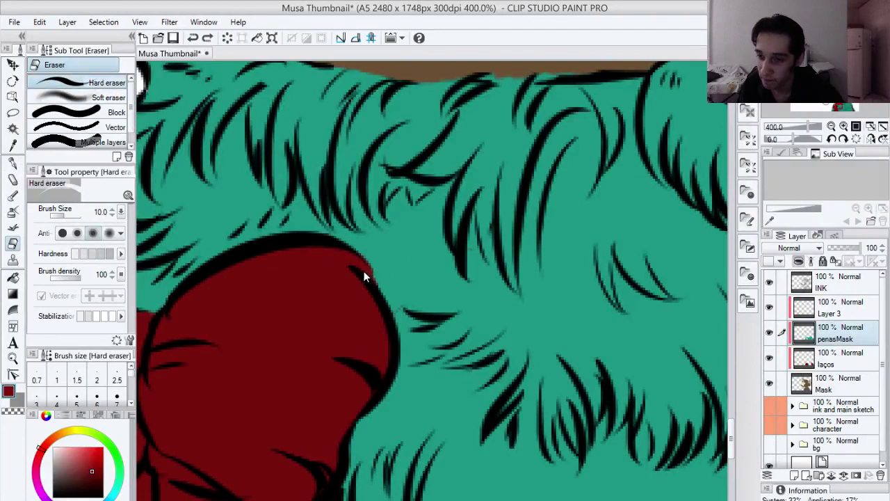
pyautogui.moveTo(352, 258); pyautogui.dragTo(377, 299)
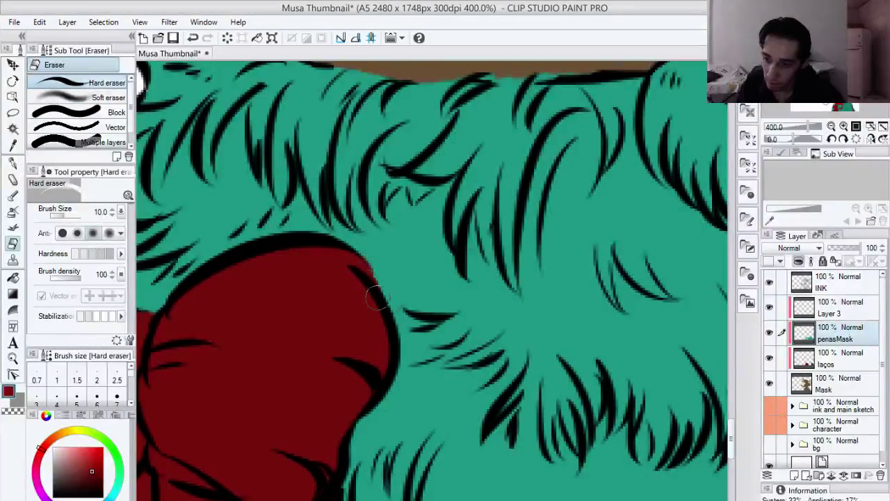
pyautogui.moveTo(397, 355); pyautogui.dragTo(382, 333)
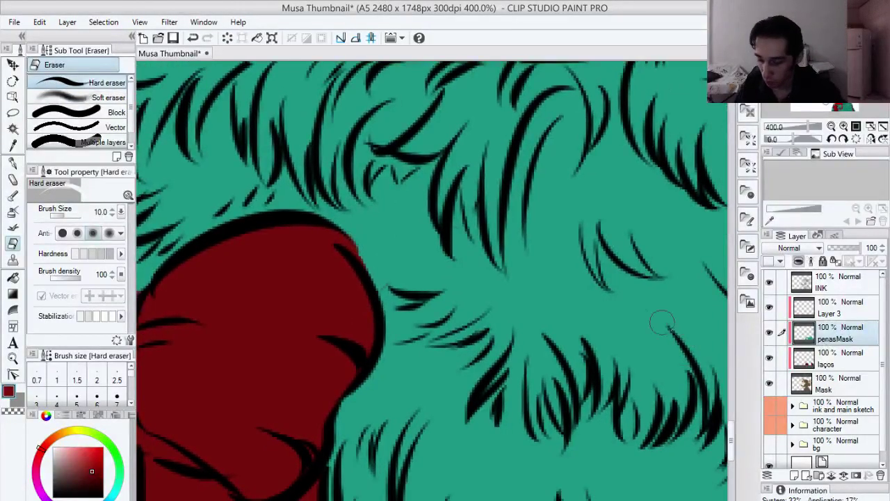
pyautogui.press('p')
pyautogui.keyDown('alt'); pyautogui.click(385, 274); pyautogui.keyUp('alt')
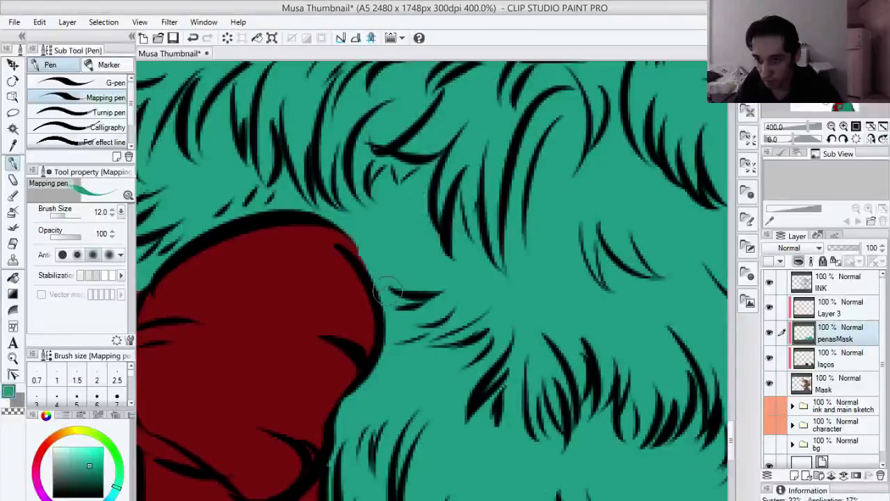
# Step: Examine the whole figure from the skirt up to the head for parts still without flat colour
pyautogui.moveTo(502, 464); pyautogui.dragTo(478, 349)
pyautogui.keyDown('ctrl'); pyautogui.keyDown('alt'); pyautogui.click(519, 352); pyautogui.keyUp('alt'); pyautogui.keyUp('ctrl')
pyautogui.keyDown('ctrl'); pyautogui.keyDown('alt'); pyautogui.click(518, 353); pyautogui.keyUp('alt'); pyautogui.keyUp('ctrl')
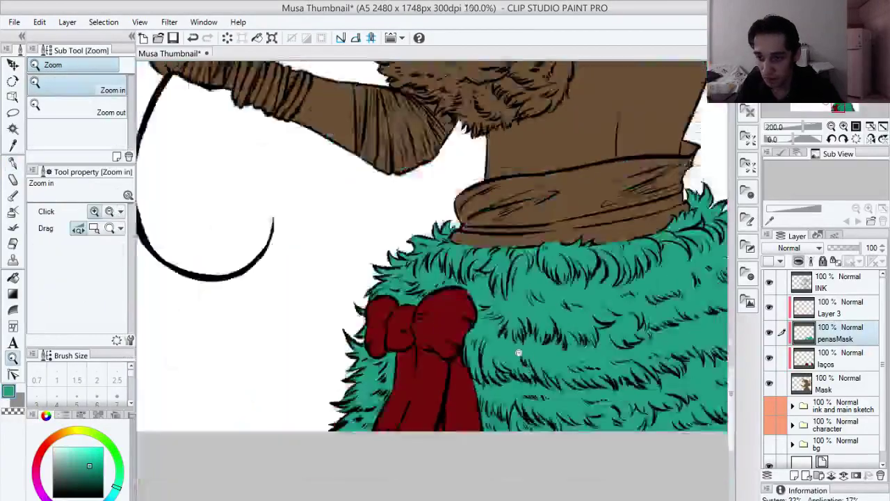
pyautogui.keyDown('ctrl'); pyautogui.keyDown('alt'); pyautogui.click(519, 352); pyautogui.keyUp('alt'); pyautogui.keyUp('ctrl')
pyautogui.moveTo(568, 285); pyautogui.dragTo(527, 315)
pyautogui.moveTo(543, 248); pyautogui.dragTo(473, 365)
pyautogui.moveTo(481, 333)
pyautogui.mouseDown()
pyautogui.moveTo(468, 388)
pyautogui.moveTo(461, 354)
pyautogui.mouseUp()
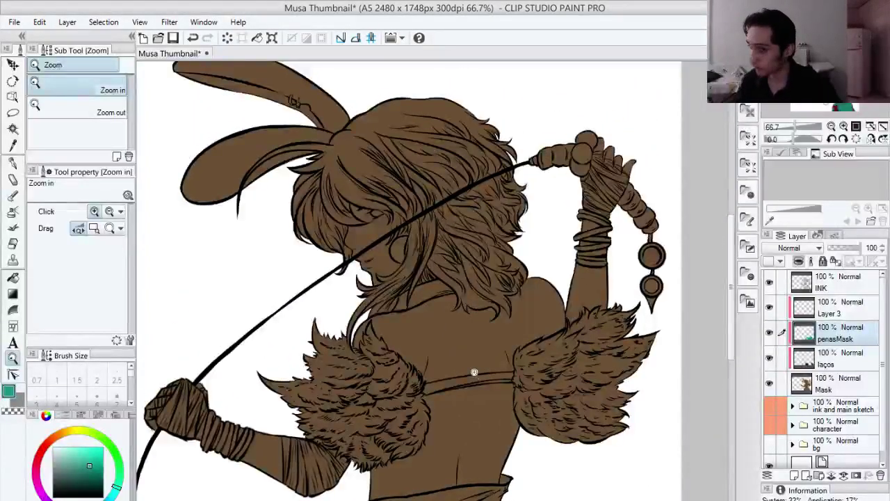
pyautogui.moveTo(470, 379); pyautogui.dragTo(449, 333)
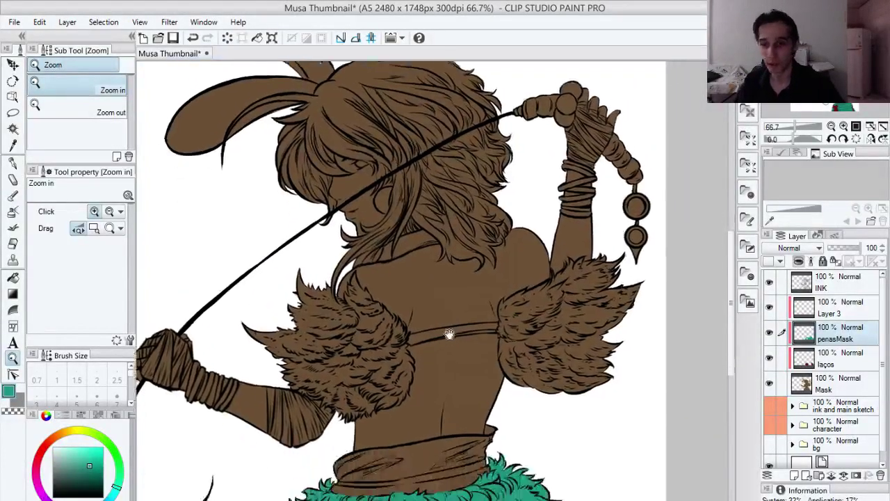
pyautogui.moveTo(471, 381); pyautogui.dragTo(494, 317)
pyautogui.moveTo(484, 371); pyautogui.dragTo(492, 381)
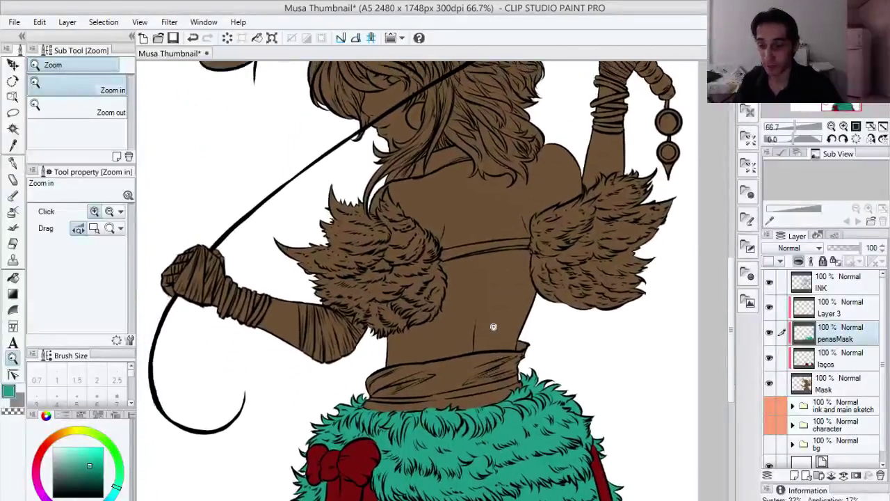
# Step: Lasso the lowest waistband strip between the sash and the fur skirt, and try filling it with bright green on penasMask
pyautogui.click(487, 328)
pyautogui.moveTo(467, 350)
pyautogui.mouseDown()
pyautogui.moveTo(478, 299)
pyautogui.moveTo(463, 346)
pyautogui.mouseUp()
pyautogui.click(461, 360)
pyautogui.press('m')
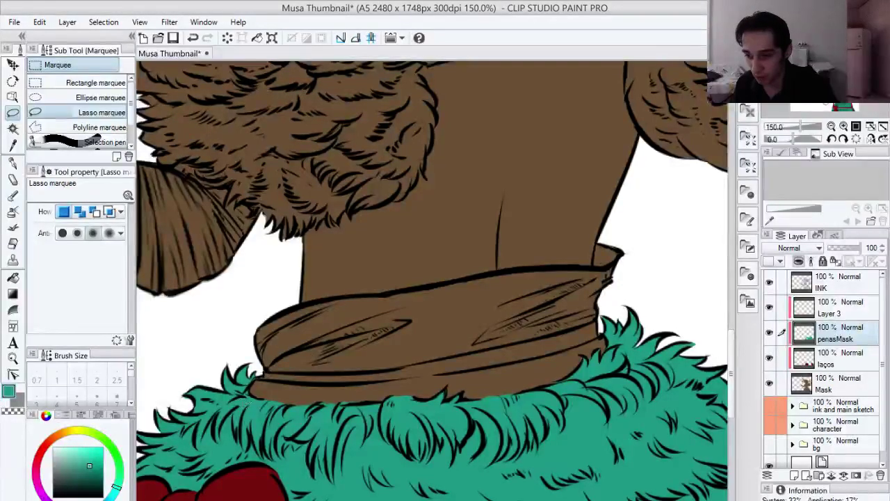
pyautogui.moveTo(160, 410); pyautogui.dragTo(577, 379)
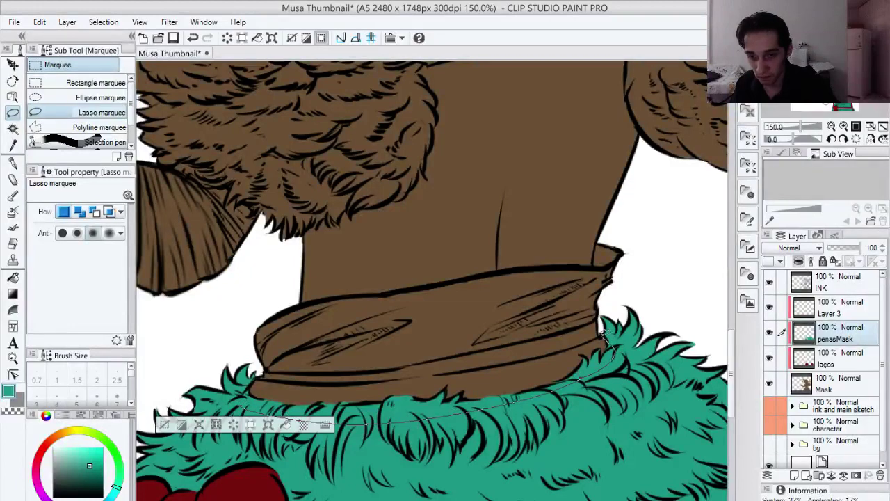
pyautogui.moveTo(599, 336)
pyautogui.mouseDown()
pyautogui.moveTo(578, 341)
pyautogui.moveTo(526, 418)
pyautogui.mouseUp()
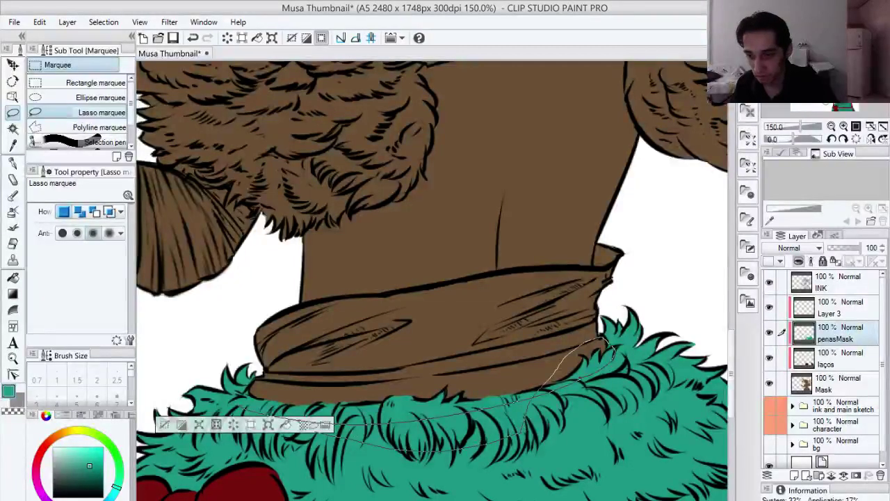
pyautogui.moveTo(247, 405)
pyautogui.mouseDown()
pyautogui.moveTo(269, 375)
pyautogui.moveTo(369, 382)
pyautogui.moveTo(585, 342)
pyautogui.mouseUp()
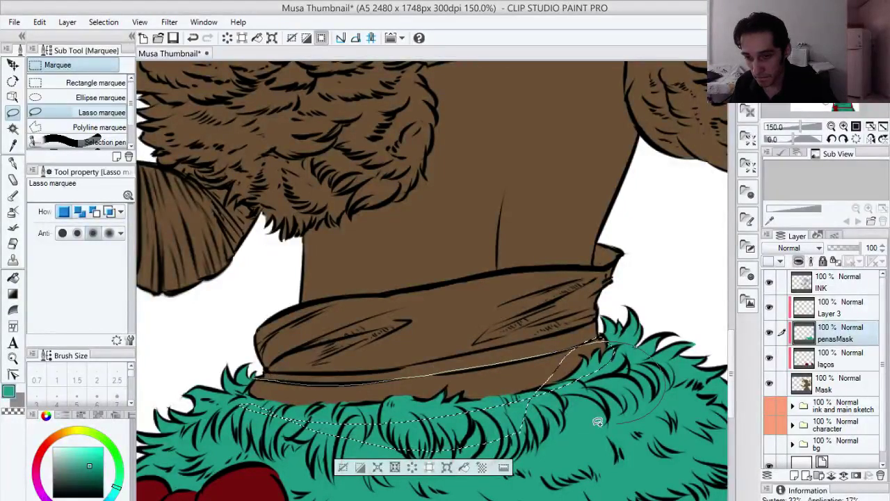
pyautogui.moveTo(393, 418); pyautogui.dragTo(271, 377)
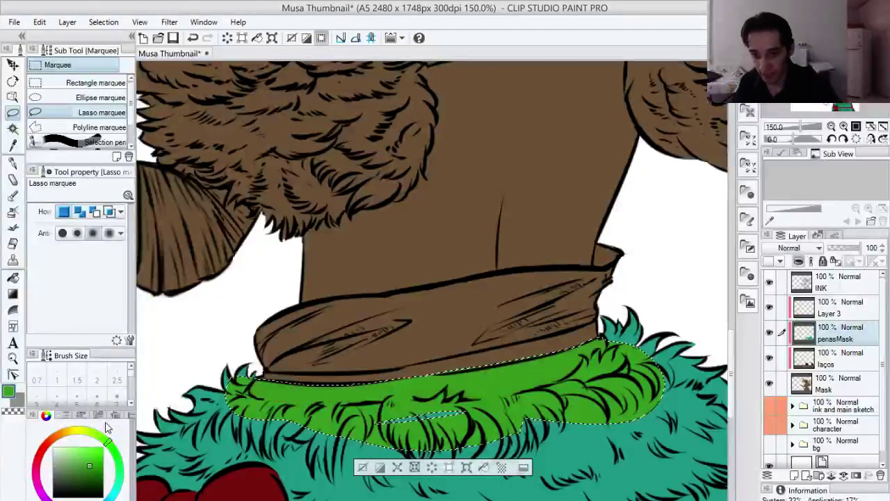
# Step: Add a clipped layer directly above the Mask layer, fill the selected lowest waistband strip with bright green and deselect
pyautogui.click(832, 359)
pyautogui.click(834, 383)
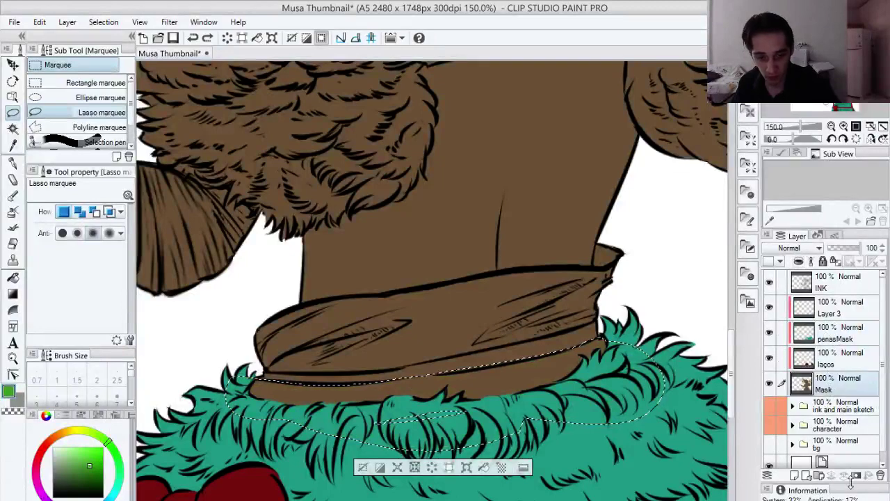
pyautogui.click(822, 463)
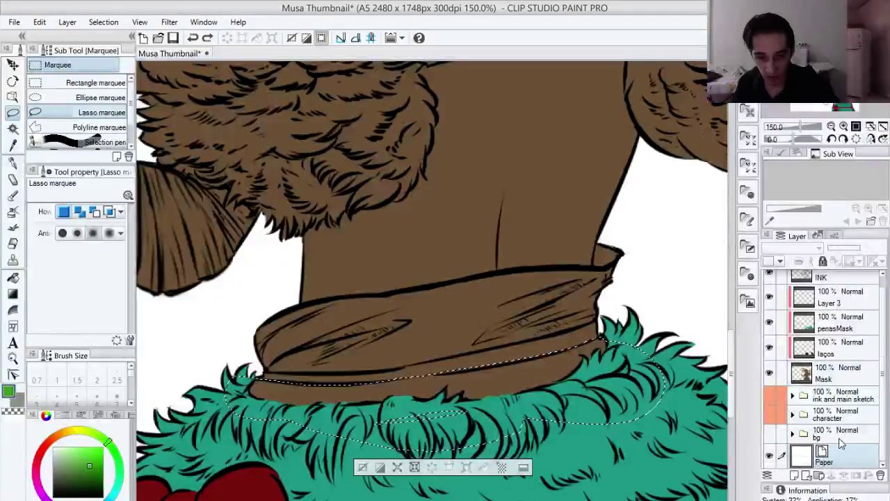
pyautogui.scroll(1, 849, 391)
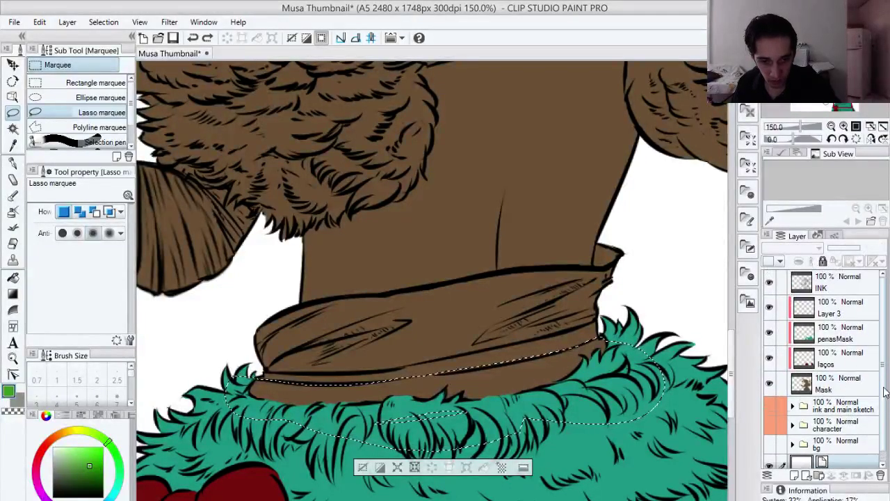
pyautogui.click(849, 391)
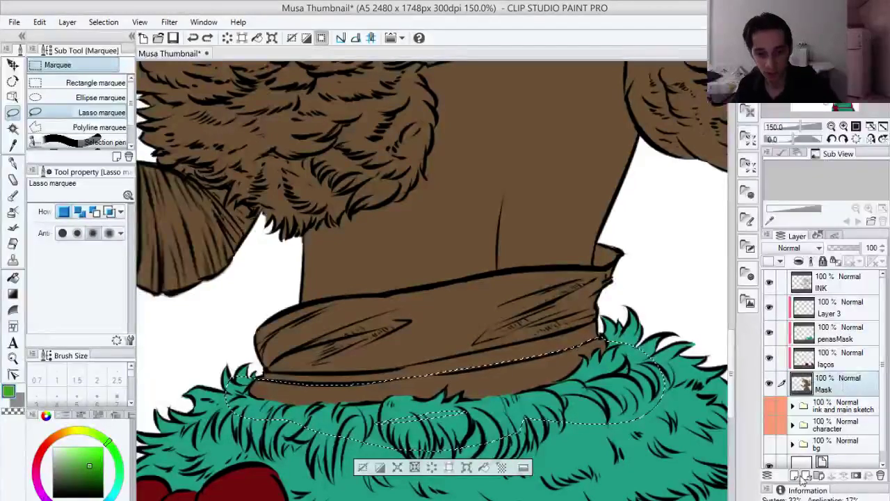
pyautogui.click(796, 476)
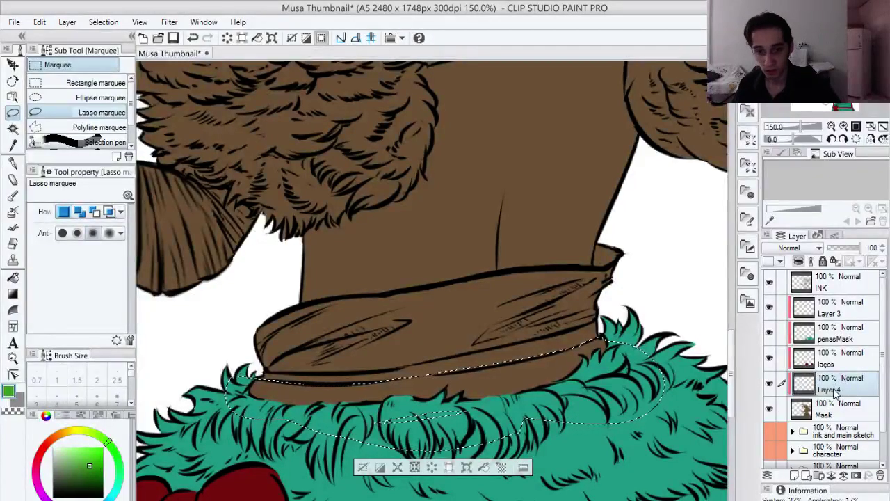
pyautogui.hotkey('alt', 'BackSpace')
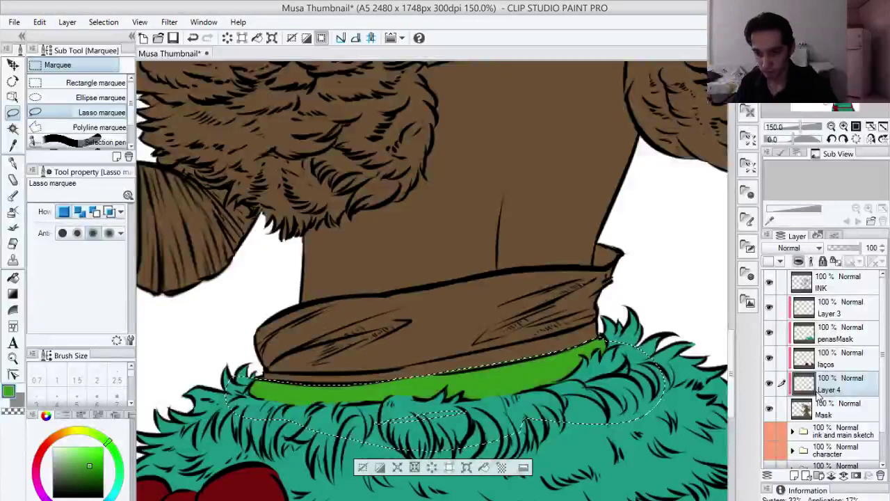
pyautogui.hotkey('ctrl', 'd')
# Step: Add another clipped layer directly above Mask, lasso the narrow strip beneath the sash, fill it with dark green and deselect
pyautogui.click(824, 413)
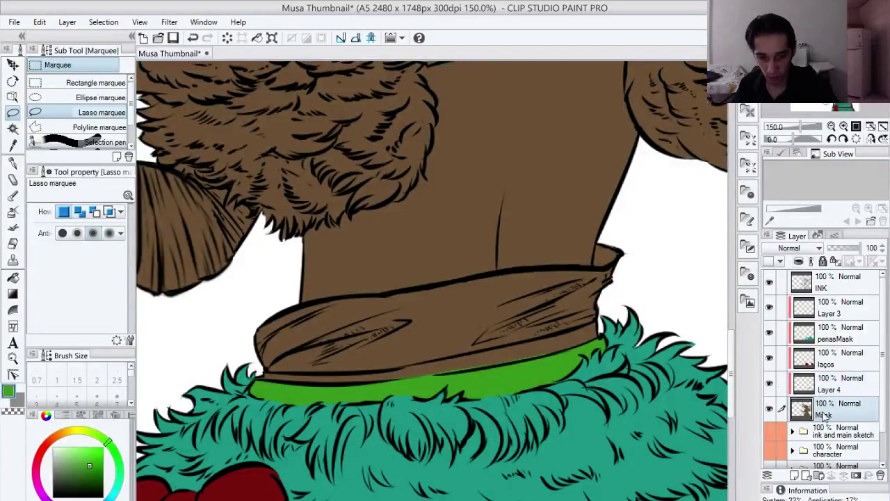
pyautogui.click(796, 475)
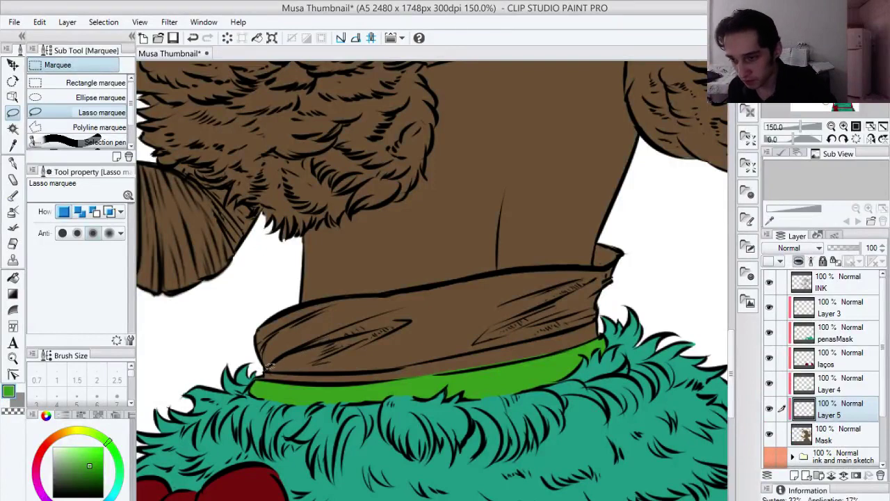
pyautogui.moveTo(292, 373); pyautogui.dragTo(370, 364)
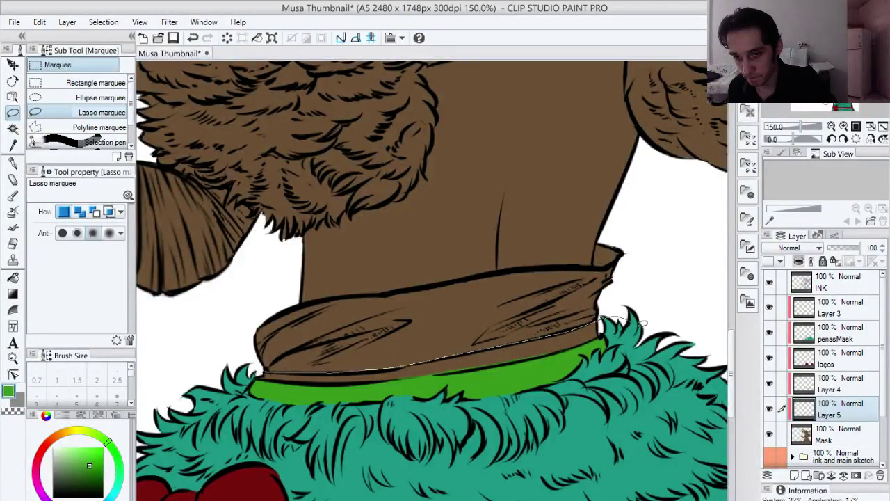
pyautogui.moveTo(249, 381); pyautogui.dragTo(261, 372)
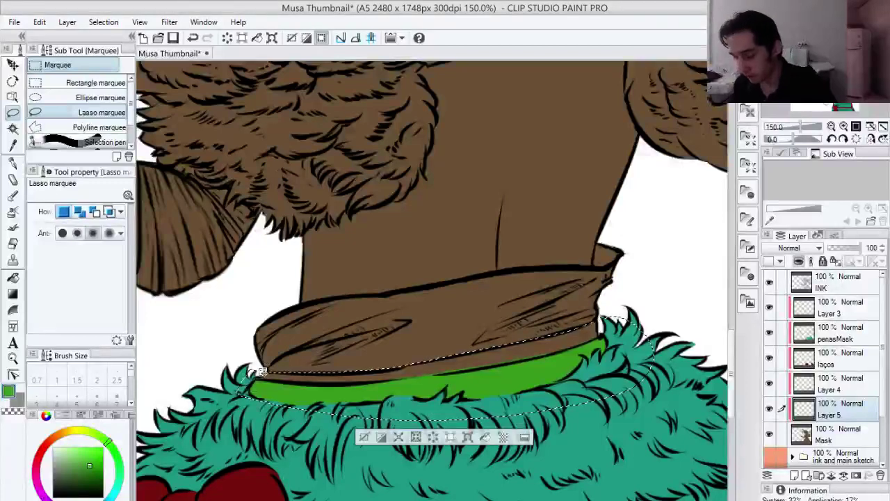
pyautogui.click(92, 477)
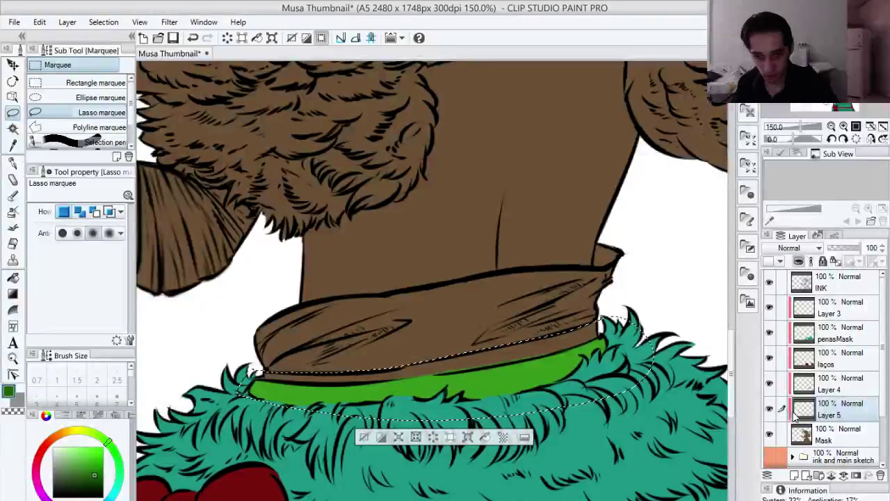
pyautogui.hotkey('alt', 'BackSpace')
pyautogui.hotkey('ctrl', 'd')
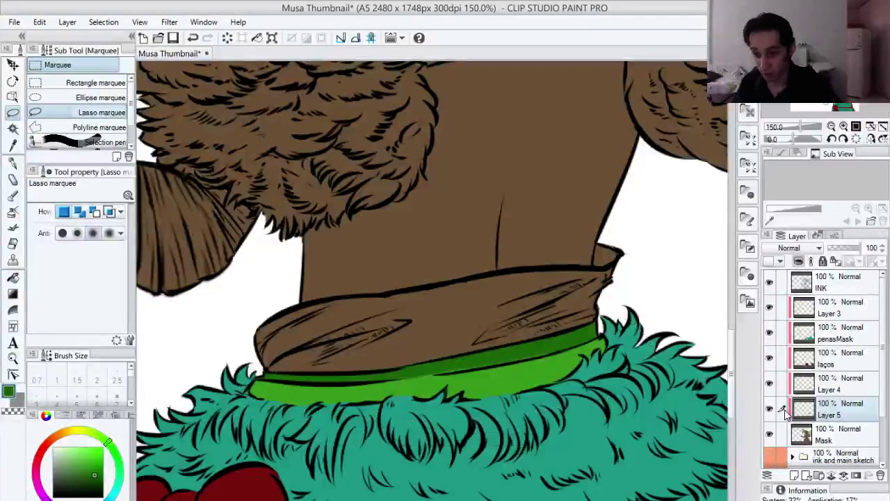
# Step: Lasso the wide waist sash with its pointed end, fill it with a slightly cooler dark green on a new clipped layer above Mask, and deselect
pyautogui.moveTo(470, 377); pyautogui.dragTo(453, 409)
pyautogui.moveTo(589, 409); pyautogui.dragTo(562, 402)
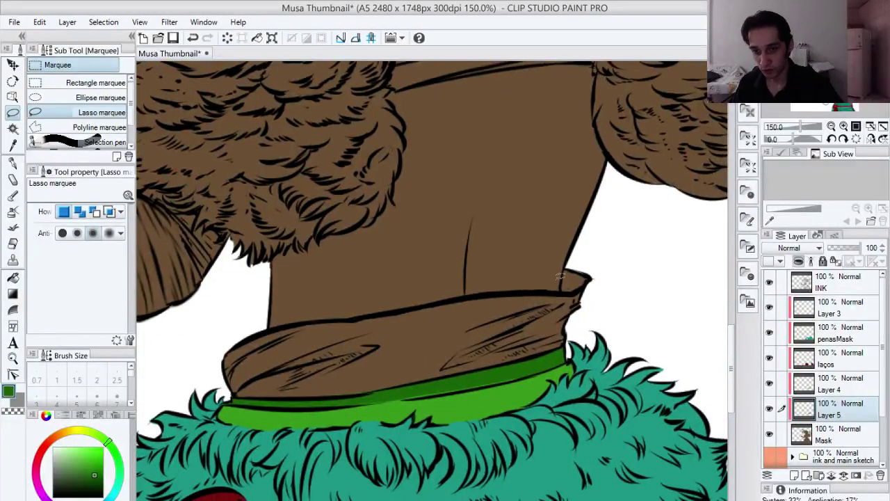
pyautogui.moveTo(569, 260); pyautogui.dragTo(616, 274)
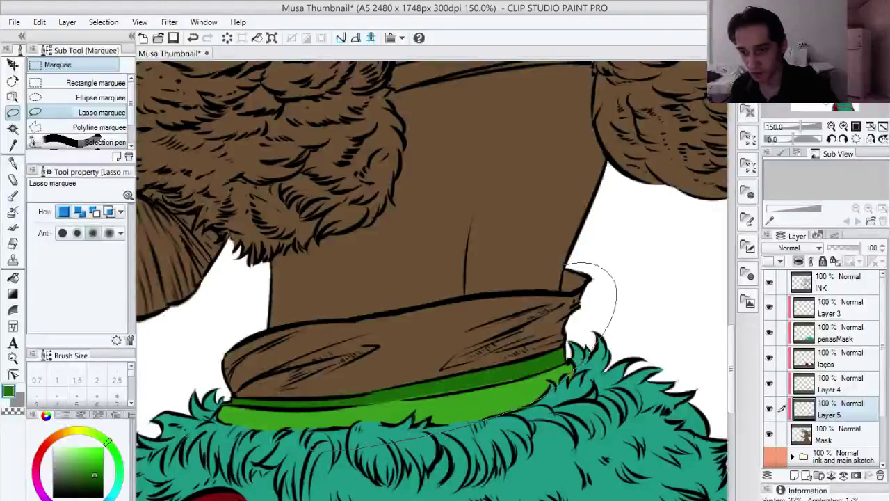
pyautogui.moveTo(193, 381)
pyautogui.mouseDown()
pyautogui.moveTo(227, 338)
pyautogui.moveTo(264, 324)
pyautogui.mouseUp()
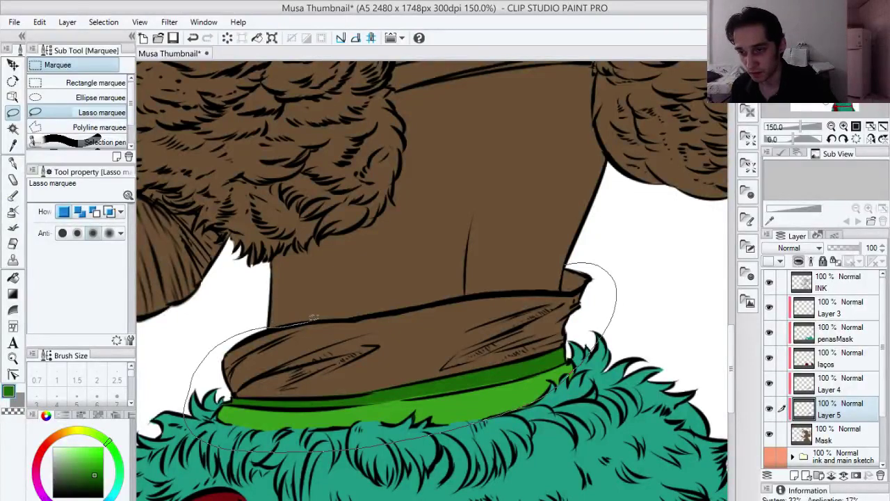
pyautogui.moveTo(351, 315); pyautogui.dragTo(378, 314)
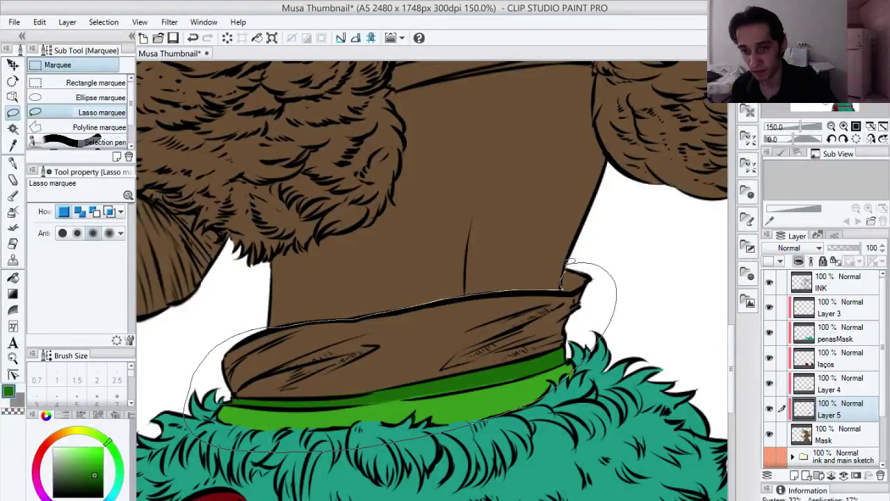
pyautogui.moveTo(562, 288); pyautogui.dragTo(567, 264)
pyautogui.click(850, 438)
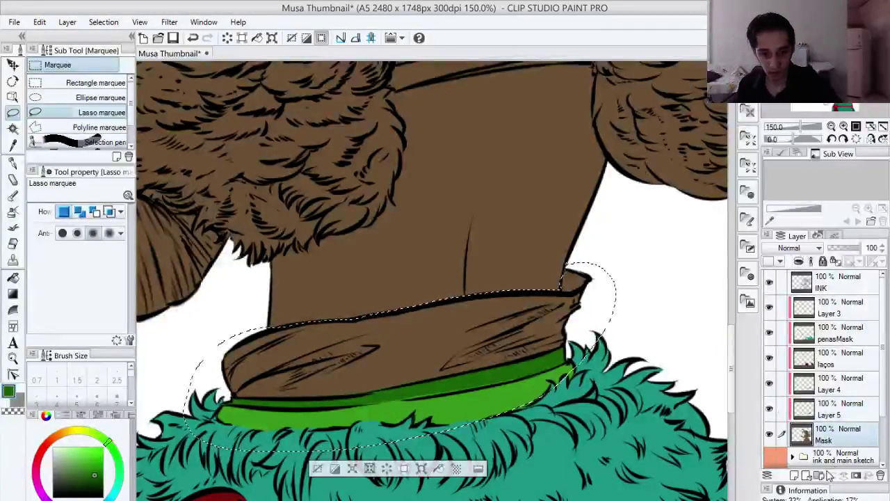
pyautogui.click(795, 475)
pyautogui.click(114, 451)
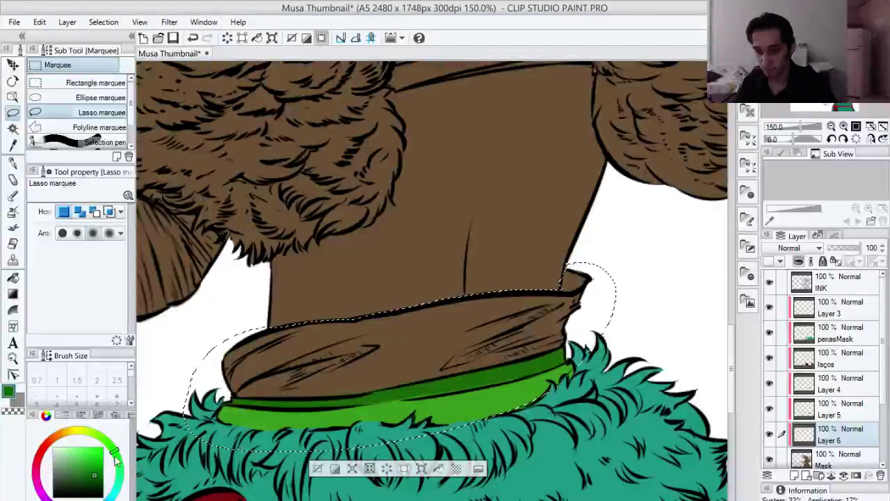
pyautogui.hotkey('alt', 'BackSpace')
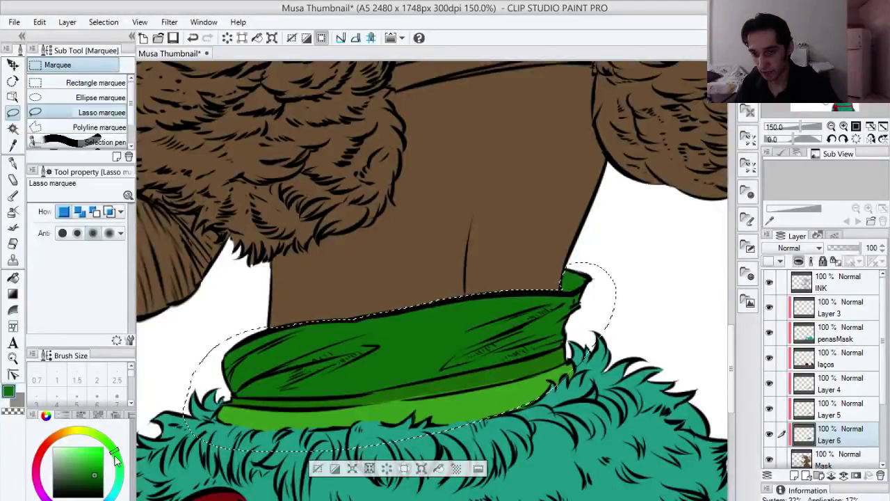
pyautogui.hotkey('ctrl', 'd')
# Step: Examine the coloured waist in the full figure, and the uncoloured upper back, shoulder fur and raised arm
pyautogui.hotkey('ctrl', 'space')
pyautogui.moveTo(489, 335); pyautogui.dragTo(486, 336)
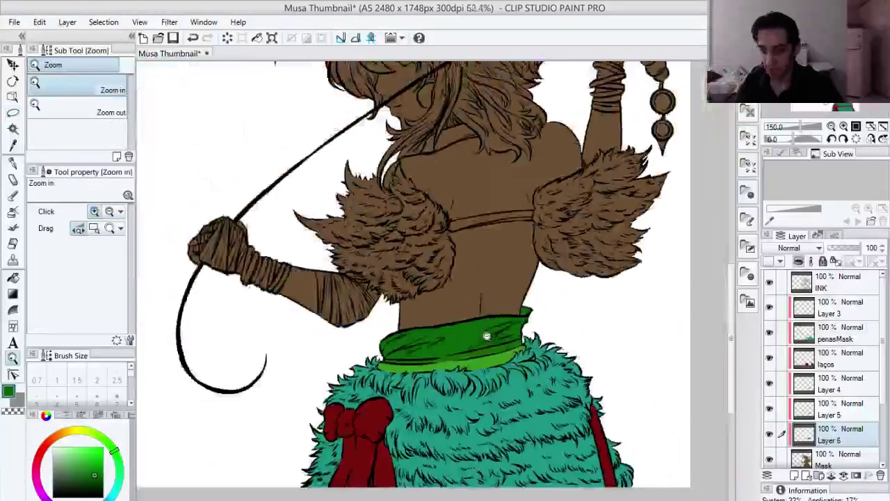
pyautogui.click(491, 339)
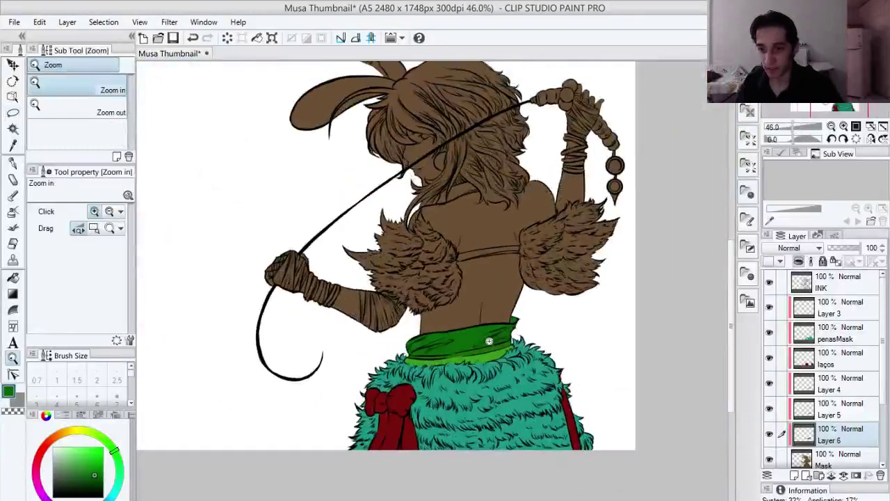
pyautogui.click(507, 293)
pyautogui.click(506, 297)
pyautogui.click(506, 300)
pyautogui.moveTo(491, 303); pyautogui.dragTo(484, 409)
pyautogui.moveTo(487, 335); pyautogui.dragTo(482, 377)
pyautogui.moveTo(524, 327); pyautogui.dragTo(472, 388)
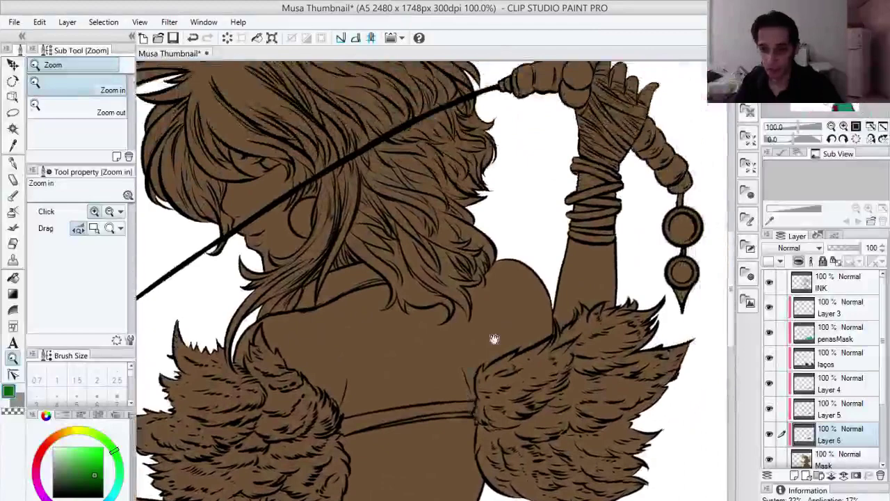
# Step: On the laços layer, lasso the thin strap running across the upper back between the two fur pieces
pyautogui.moveTo(325, 480); pyautogui.dragTo(422, 352)
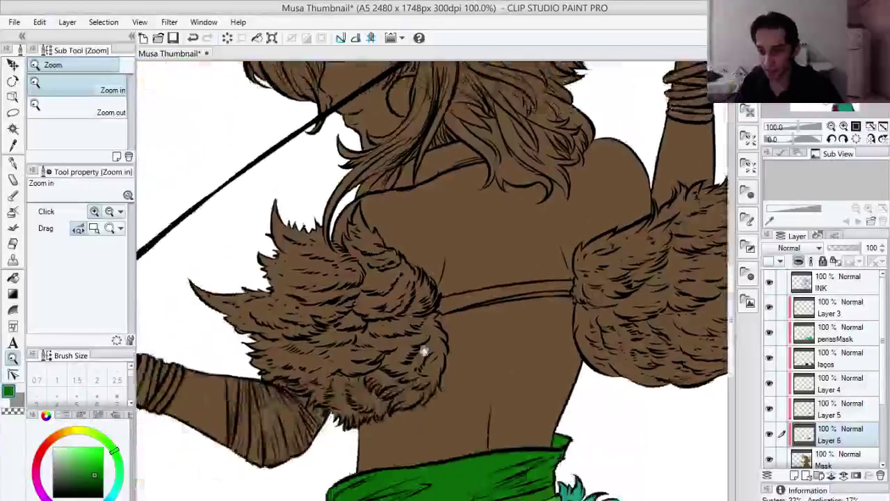
pyautogui.moveTo(523, 417); pyautogui.dragTo(511, 310)
pyautogui.click(851, 365)
pyautogui.moveTo(390, 335); pyautogui.dragTo(464, 416)
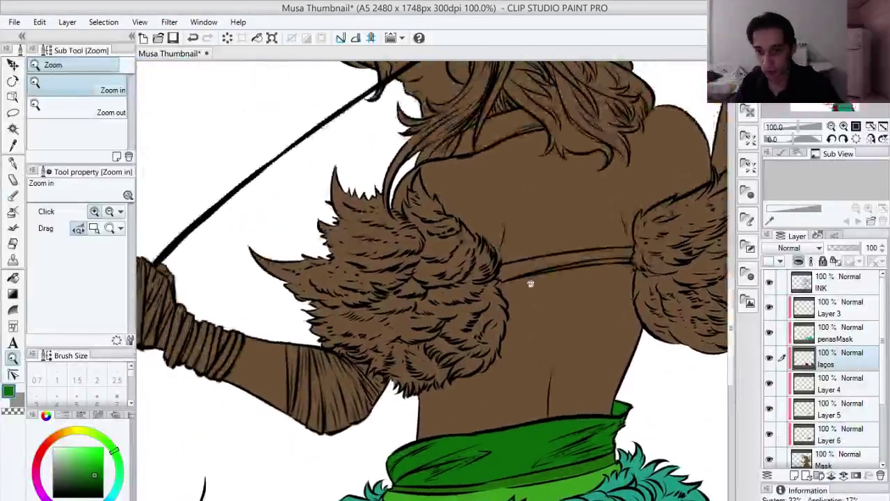
pyautogui.click(523, 279)
pyautogui.click(548, 271)
pyautogui.click(559, 274)
pyautogui.moveTo(552, 275); pyautogui.dragTo(354, 311)
pyautogui.press('m')
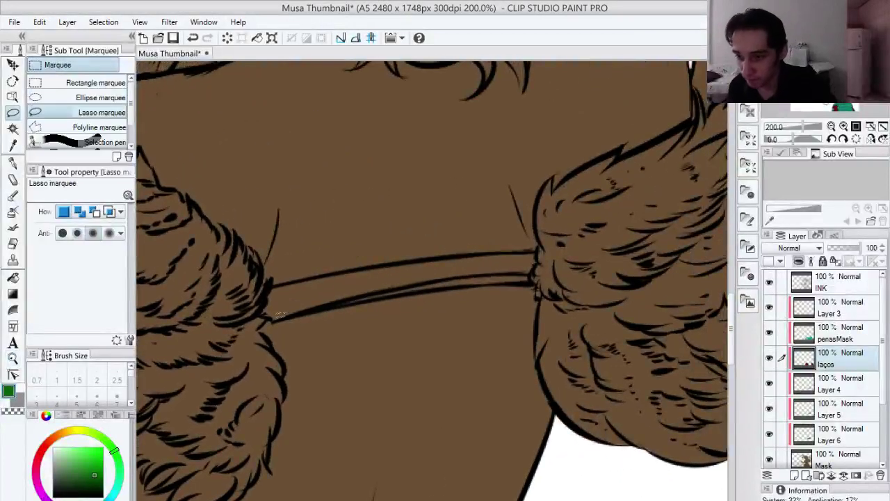
pyautogui.moveTo(273, 318); pyautogui.dragTo(338, 299)
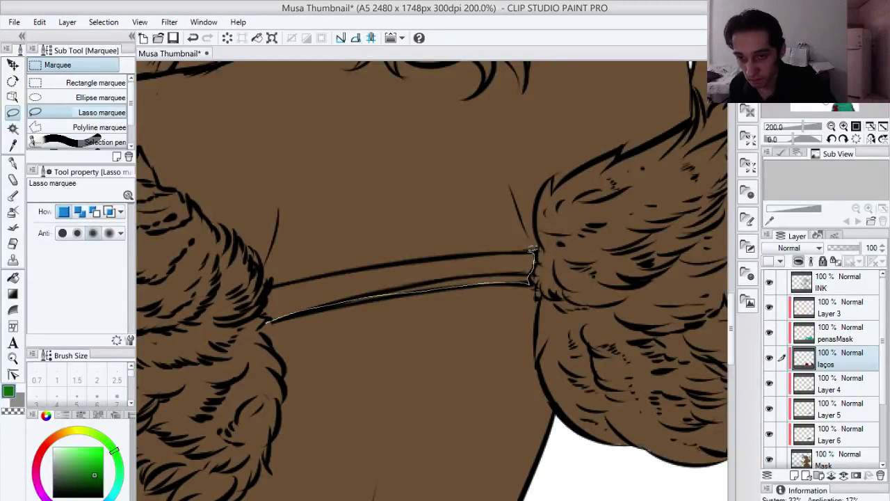
pyautogui.moveTo(508, 249); pyautogui.dragTo(469, 253)
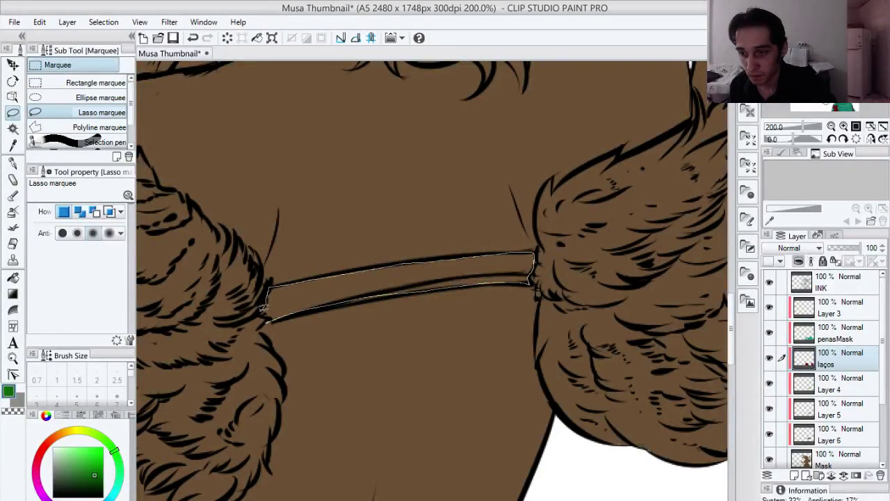
pyautogui.moveTo(263, 311); pyautogui.dragTo(266, 315)
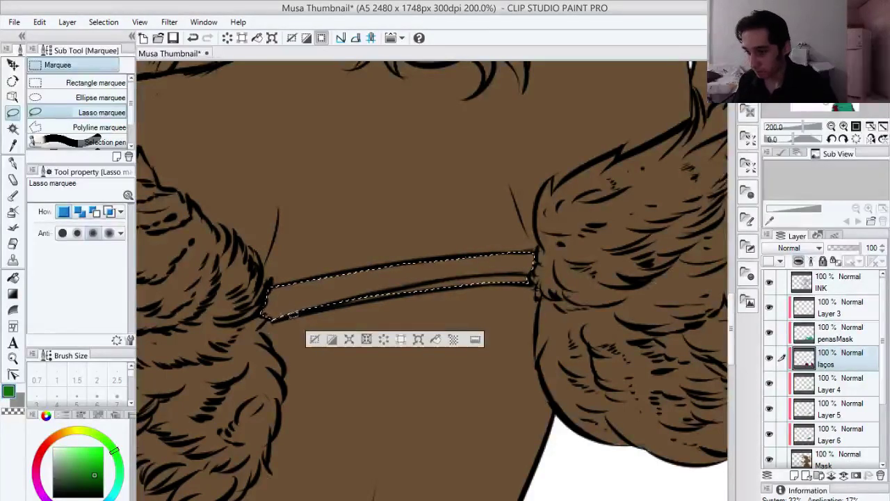
# Step: Fill the selected back strap with dark red, deselect, and pick the Mapping pen for touch-ups
pyautogui.click(43, 453)
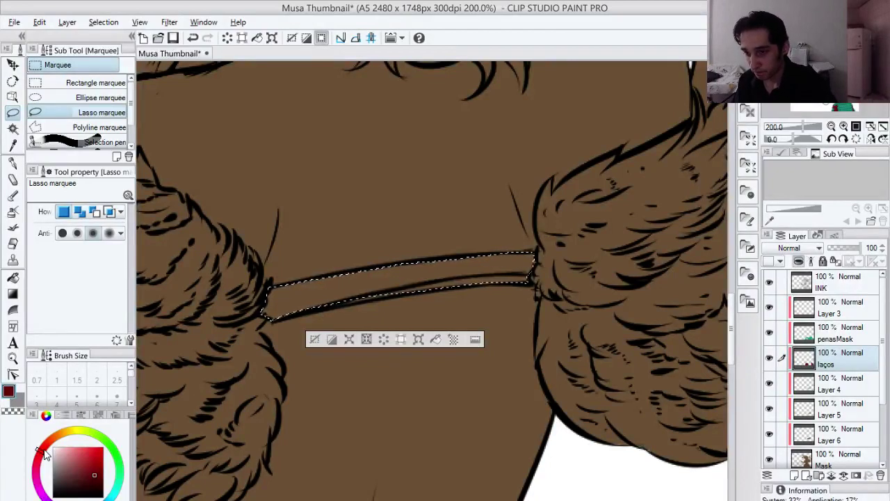
pyautogui.hotkey('alt', 'BackSpace')
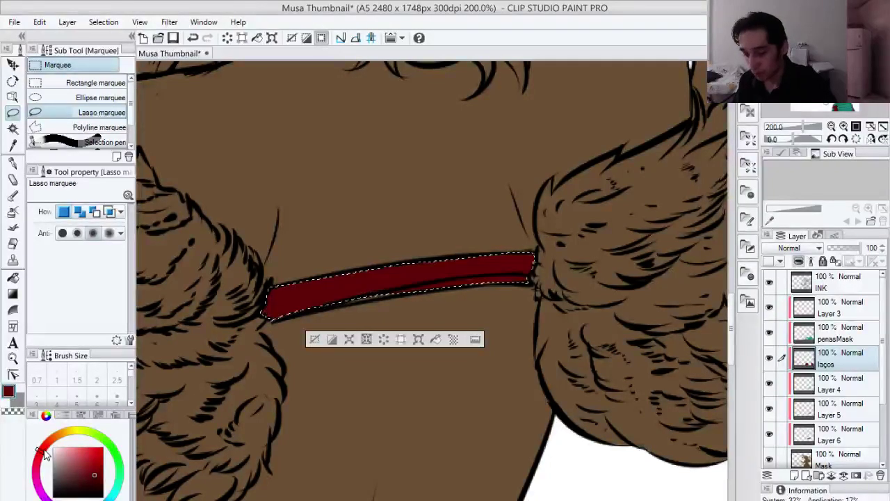
pyautogui.hotkey('ctrl', 'd')
pyautogui.press('p')
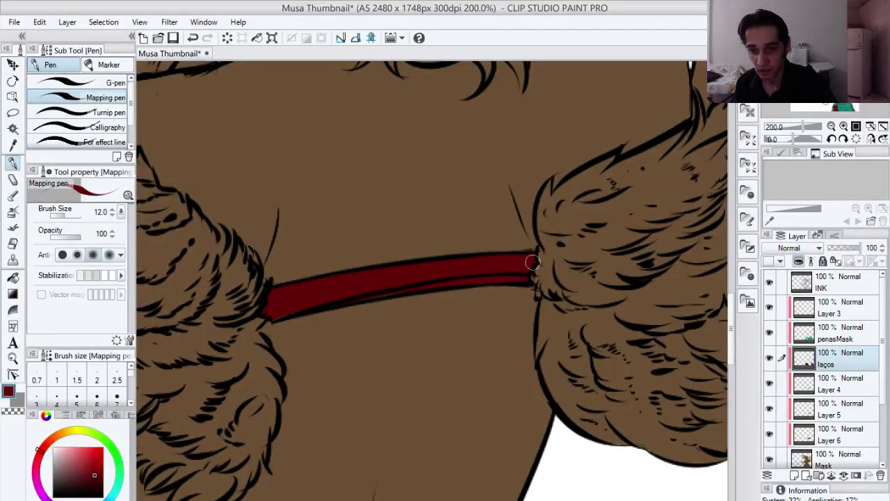
# Step: Lasso the lower part of the raised hand's palm wrapping, from beneath the round beads down to the wrist
pyautogui.moveTo(530, 291); pyautogui.dragTo(459, 332)
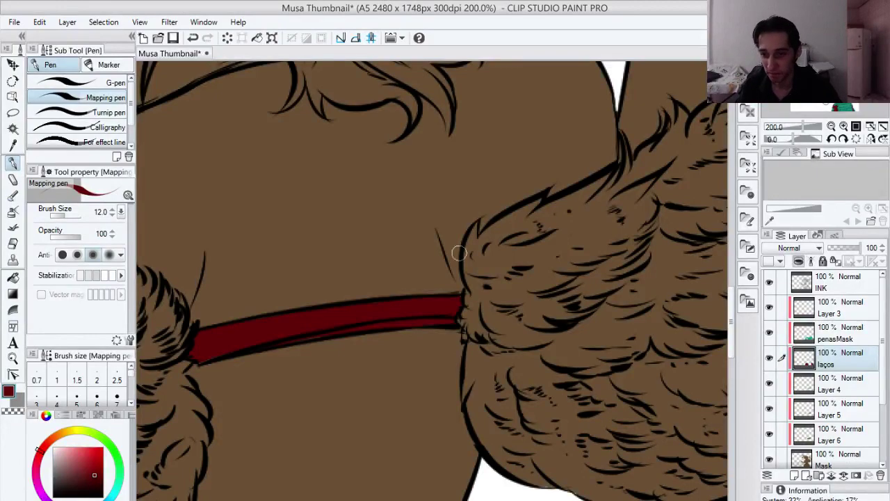
pyautogui.moveTo(479, 312); pyautogui.dragTo(434, 445)
pyautogui.moveTo(528, 306); pyautogui.dragTo(439, 443)
pyautogui.moveTo(512, 258); pyautogui.dragTo(591, 241)
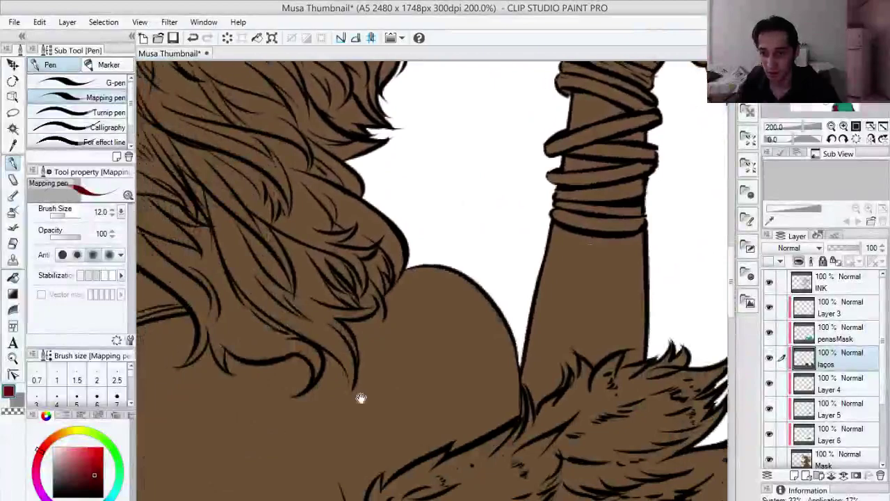
pyautogui.moveTo(360, 397); pyautogui.dragTo(549, 238)
pyautogui.moveTo(438, 415); pyautogui.dragTo(547, 269)
pyautogui.moveTo(439, 336); pyautogui.dragTo(587, 282)
pyautogui.moveTo(363, 443); pyautogui.dragTo(650, 338)
pyautogui.moveTo(421, 353); pyautogui.dragTo(444, 247)
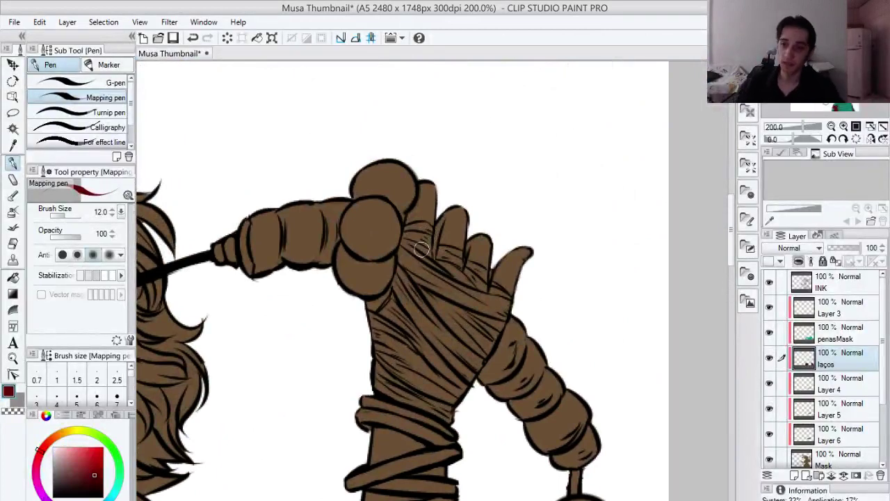
pyautogui.press('m')
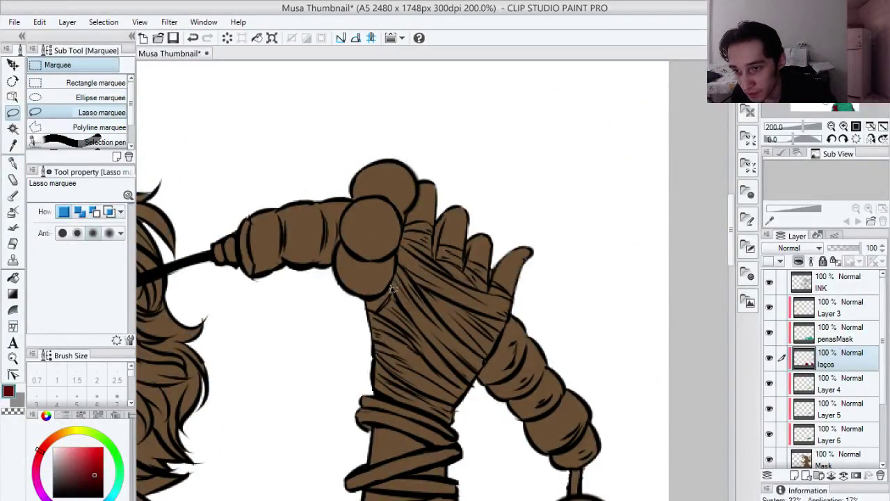
pyautogui.moveTo(388, 292); pyautogui.dragTo(370, 307)
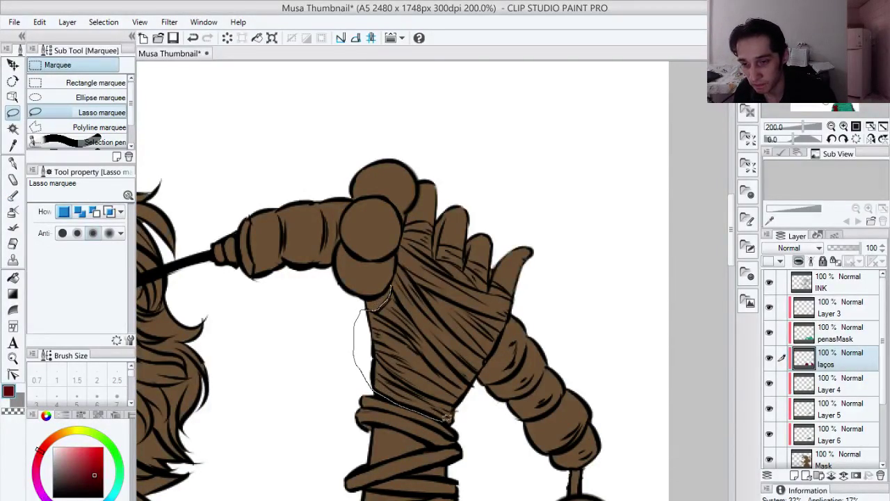
pyautogui.moveTo(457, 421); pyautogui.dragTo(474, 401)
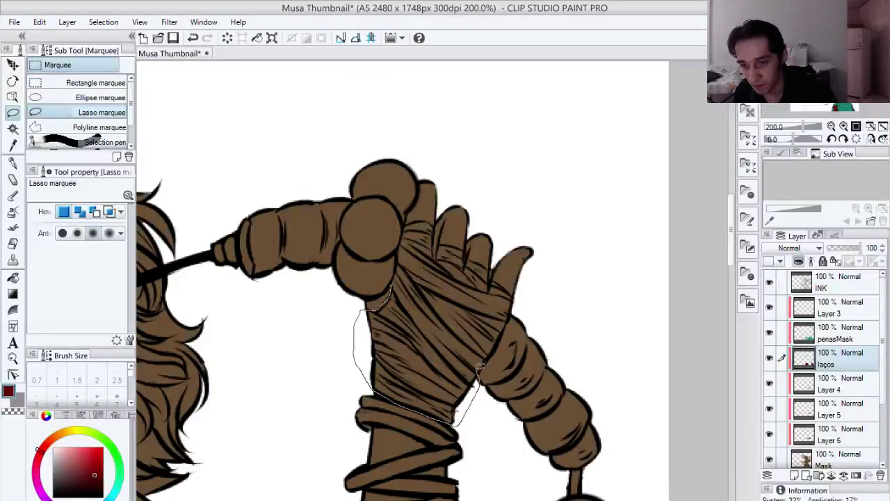
pyautogui.moveTo(394, 280); pyautogui.dragTo(392, 285)
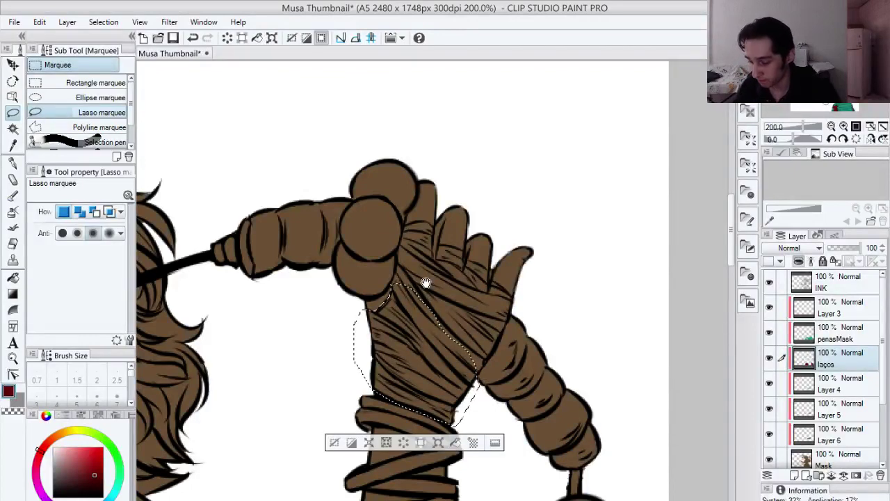
# Step: Extend the selection over the upper palm wrapping and the wrapped bases of the first two fingers
pyautogui.hotkey('ctrl', 'space')
pyautogui.click(424, 284)
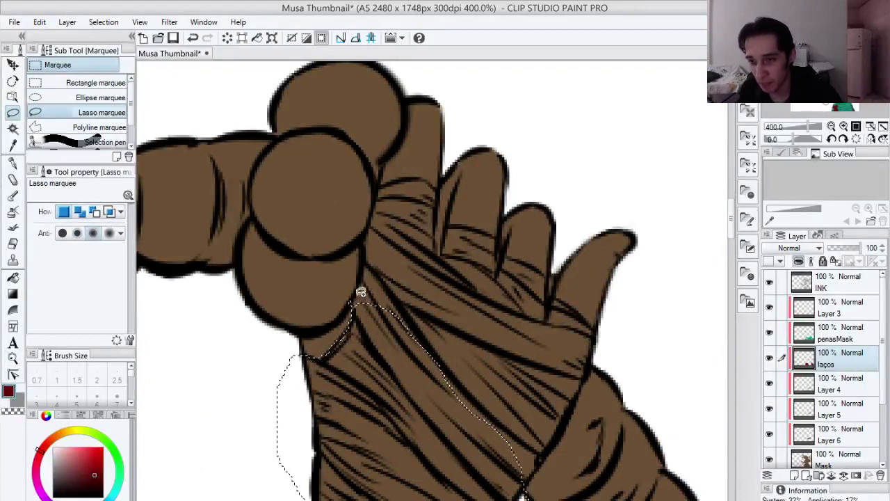
pyautogui.moveTo(353, 303)
pyautogui.mouseDown()
pyautogui.moveTo(375, 192)
pyautogui.moveTo(399, 178)
pyautogui.moveTo(431, 180)
pyautogui.moveTo(440, 192)
pyautogui.moveTo(448, 308)
pyautogui.moveTo(416, 383)
pyautogui.moveTo(368, 369)
pyautogui.mouseUp()
pyautogui.moveTo(482, 409); pyautogui.dragTo(372, 401)
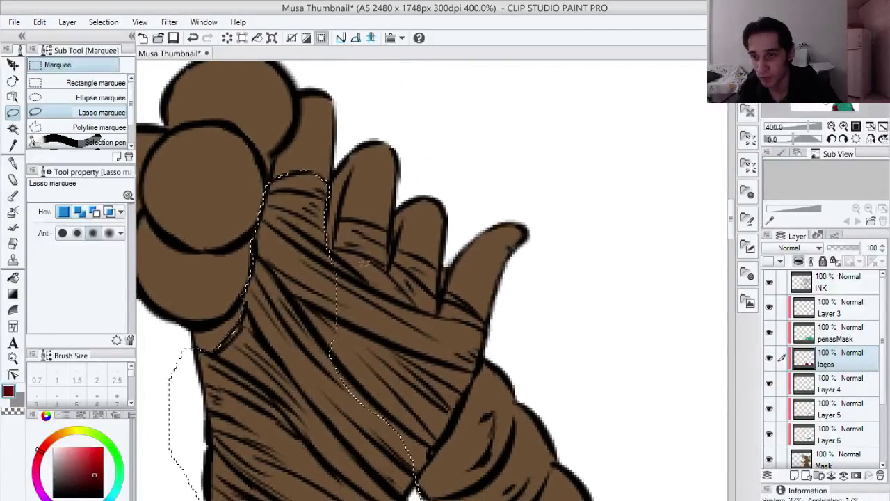
pyautogui.moveTo(338, 240)
pyautogui.mouseDown()
pyautogui.moveTo(339, 219)
pyautogui.moveTo(386, 228)
pyautogui.moveTo(390, 276)
pyautogui.moveTo(372, 345)
pyautogui.moveTo(305, 398)
pyautogui.moveTo(313, 254)
pyautogui.mouseUp()
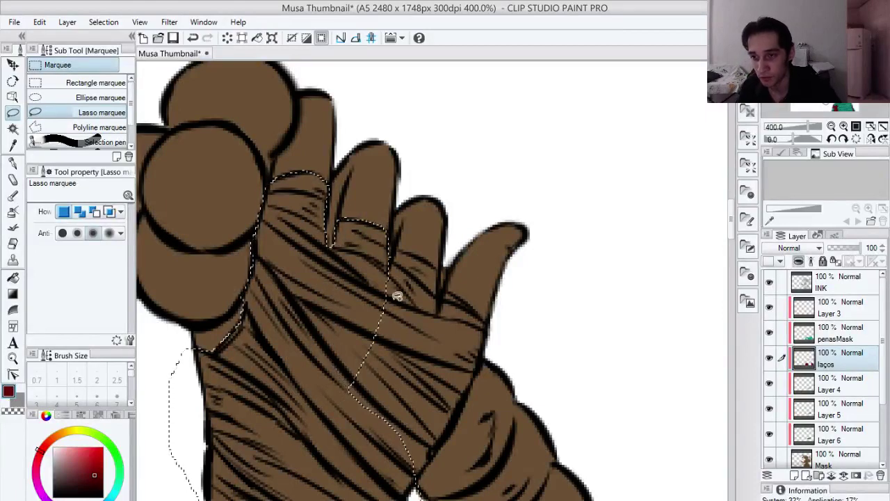
# Step: Add the wrapped bases of the remaining two fingers and the outer edge of the palm to the selection
pyautogui.moveTo(411, 295); pyautogui.dragTo(342, 286)
pyautogui.moveTo(323, 249)
pyautogui.mouseDown()
pyautogui.moveTo(336, 235)
pyautogui.moveTo(361, 247)
pyautogui.mouseUp()
pyautogui.hotkey('ctrl', 'z')
pyautogui.moveTo(318, 270)
pyautogui.mouseDown()
pyautogui.moveTo(336, 240)
pyautogui.moveTo(368, 251)
pyautogui.moveTo(371, 278)
pyautogui.moveTo(345, 359)
pyautogui.moveTo(274, 289)
pyautogui.mouseUp()
pyautogui.moveTo(408, 368); pyautogui.dragTo(307, 356)
pyautogui.moveTo(270, 271)
pyautogui.mouseDown()
pyautogui.moveTo(312, 294)
pyautogui.moveTo(318, 351)
pyautogui.moveTo(243, 481)
pyautogui.mouseUp()
pyautogui.moveTo(297, 347); pyautogui.dragTo(272, 306)
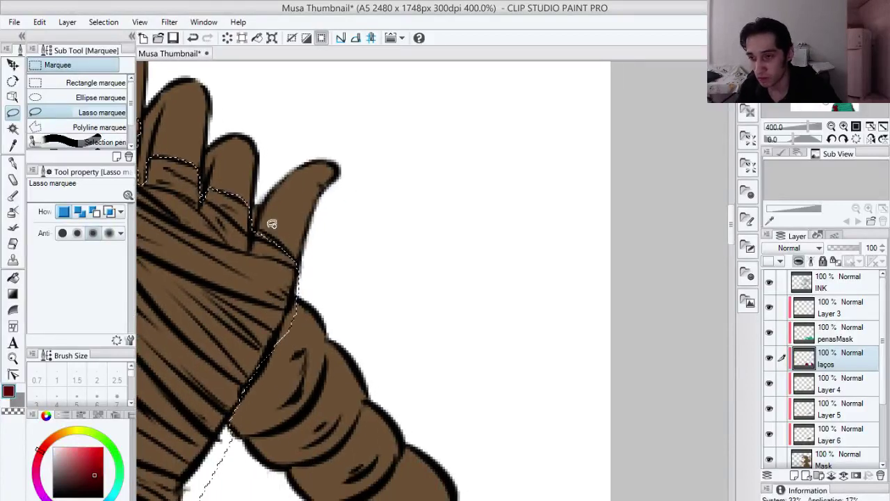
pyautogui.moveTo(258, 231)
pyautogui.mouseDown()
pyautogui.moveTo(291, 257)
pyautogui.moveTo(276, 229)
pyautogui.mouseUp()
pyautogui.moveTo(292, 303); pyautogui.dragTo(285, 260)
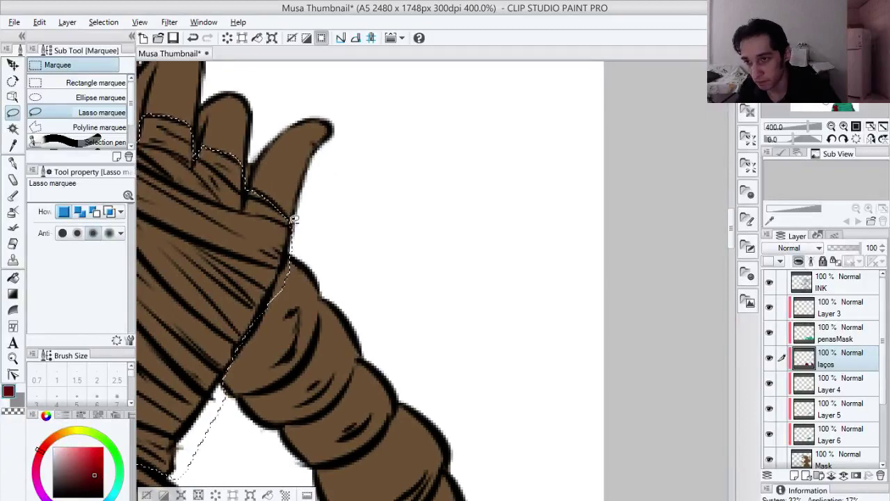
pyautogui.moveTo(268, 303)
pyautogui.mouseDown()
pyautogui.moveTo(249, 355)
pyautogui.moveTo(322, 251)
pyautogui.mouseUp()
pyautogui.moveTo(215, 375)
pyautogui.mouseDown()
pyautogui.moveTo(236, 350)
pyautogui.moveTo(431, 243)
pyautogui.moveTo(413, 392)
pyautogui.mouseUp()
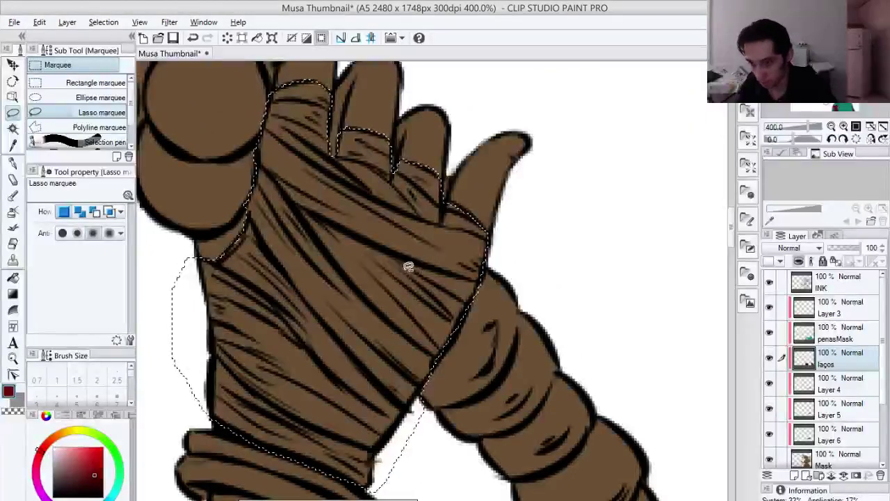
# Step: Fill the selected hand wrapping with dark red, deselect, and pick the Hard eraser for edge clean-up
pyautogui.hotkey('alt', 'BackSpace')
pyautogui.hotkey('ctrl', 'd')
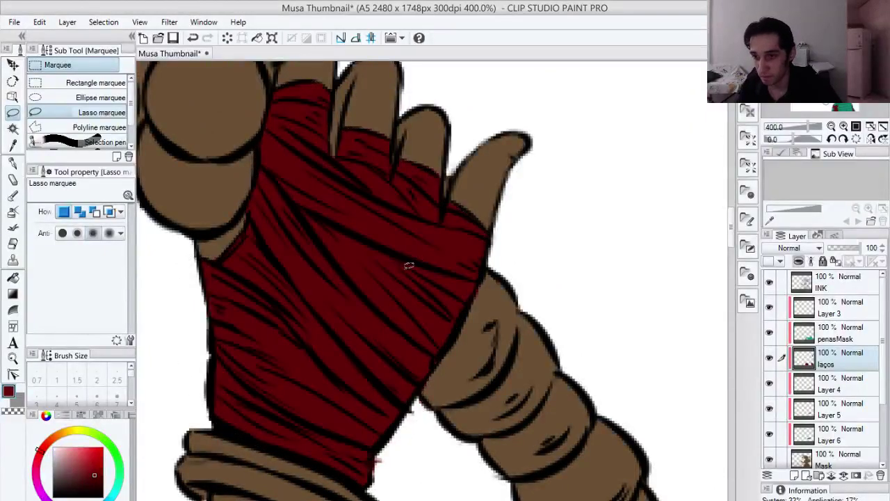
pyautogui.moveTo(156, 394); pyautogui.dragTo(300, 254)
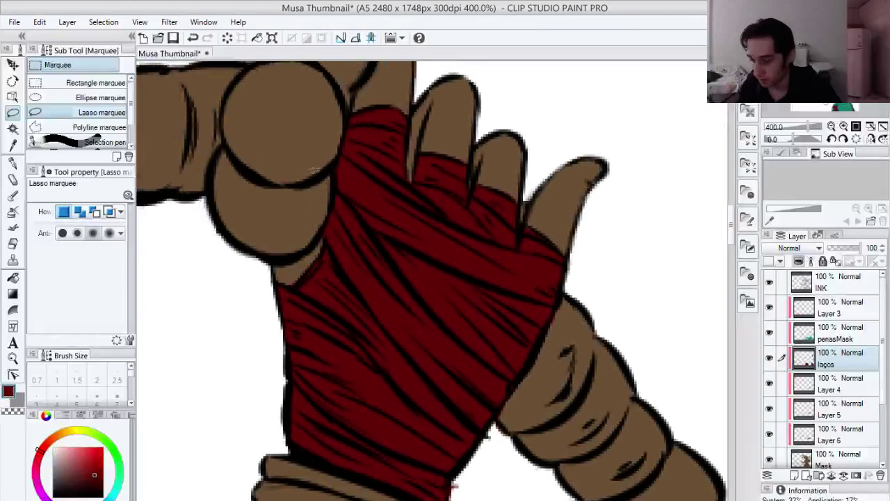
pyautogui.press('e')
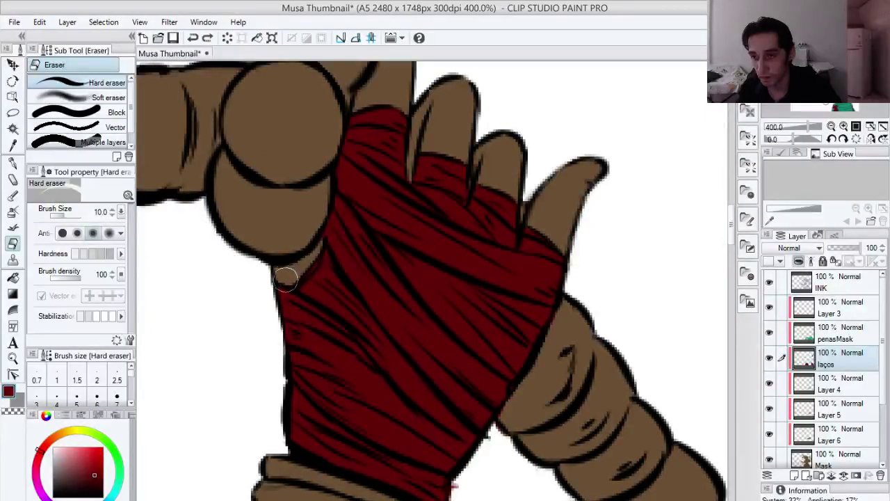
pyautogui.moveTo(220, 349); pyautogui.dragTo(230, 346)
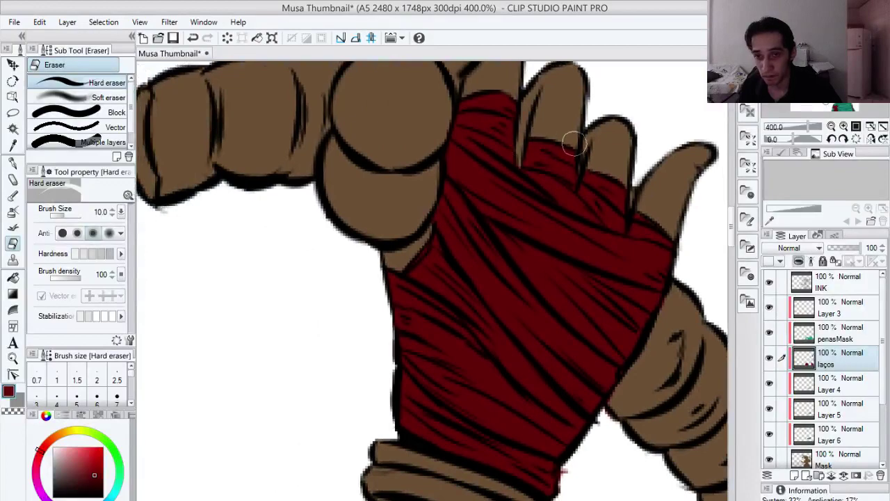
# Step: Lasso the wrapped fist gripping the bow, up to the start of the wrist bands, and fill it with dark red
pyautogui.moveTo(220, 307); pyautogui.dragTo(486, 254)
pyautogui.moveTo(274, 295); pyautogui.dragTo(586, 192)
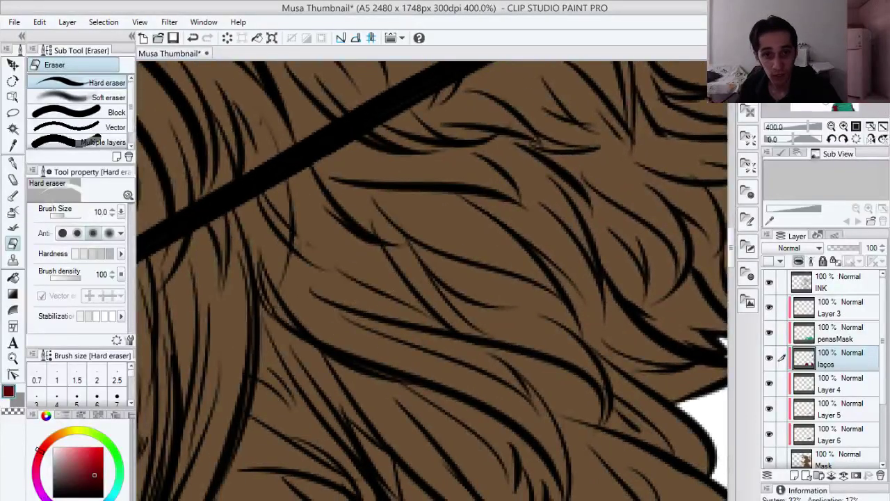
pyautogui.moveTo(292, 389); pyautogui.dragTo(654, 77)
pyautogui.moveTo(278, 445); pyautogui.dragTo(626, 108)
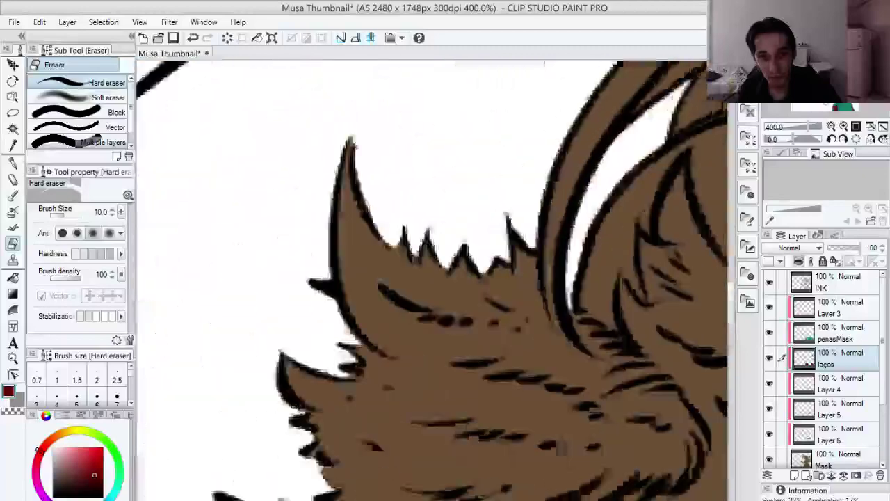
pyautogui.moveTo(209, 438); pyautogui.dragTo(706, 219)
pyautogui.moveTo(288, 487)
pyautogui.mouseDown()
pyautogui.moveTo(678, 205)
pyautogui.moveTo(619, 209)
pyautogui.mouseUp()
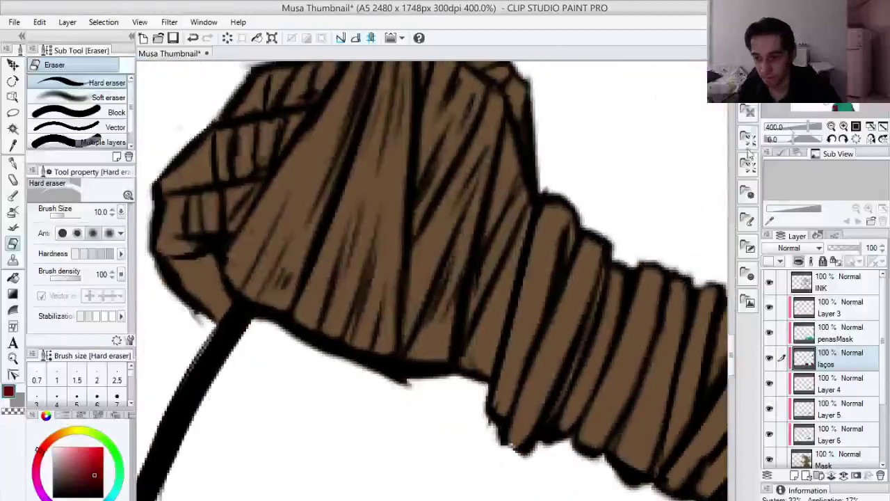
pyautogui.hotkey('alt', 'space')
pyautogui.keyDown('alt'); pyautogui.click(599, 216); pyautogui.keyUp('alt')
pyautogui.moveTo(533, 237); pyautogui.dragTo(453, 247)
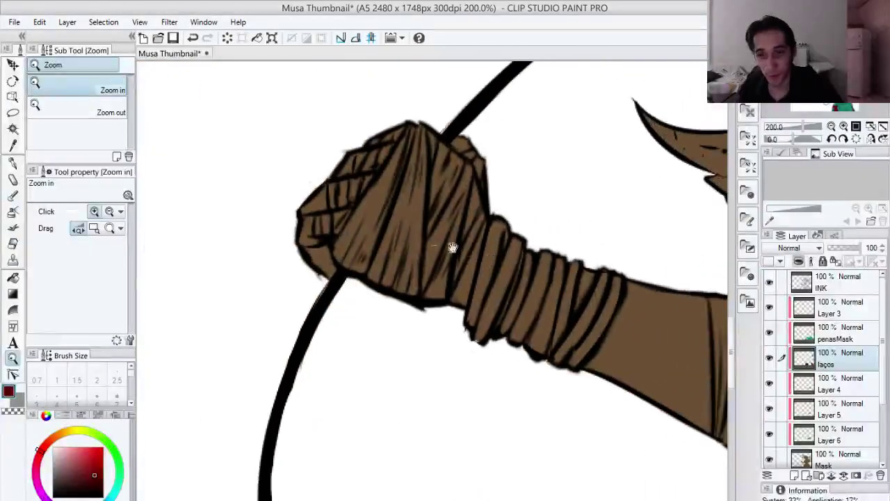
pyautogui.click(421, 222)
pyautogui.scroll(-3, 417, 236)
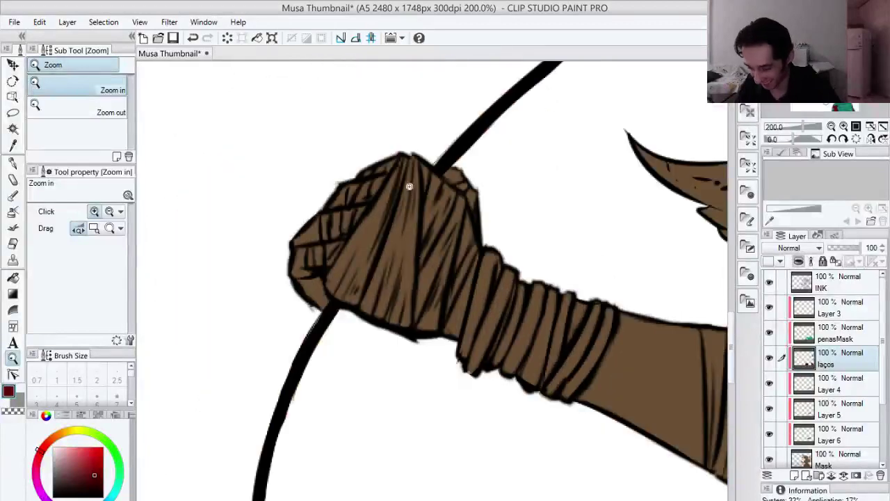
pyautogui.press('m')
pyautogui.moveTo(390, 117)
pyautogui.mouseDown()
pyautogui.moveTo(239, 262)
pyautogui.moveTo(277, 297)
pyautogui.mouseUp()
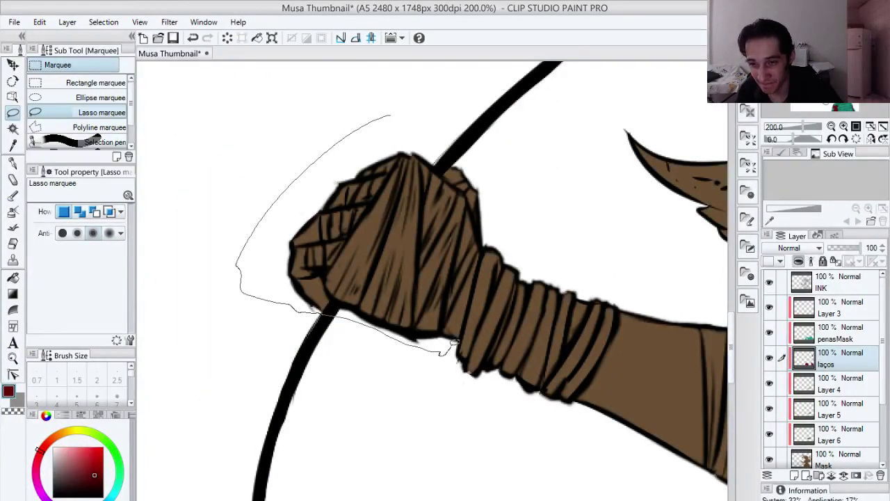
pyautogui.moveTo(460, 332); pyautogui.dragTo(466, 311)
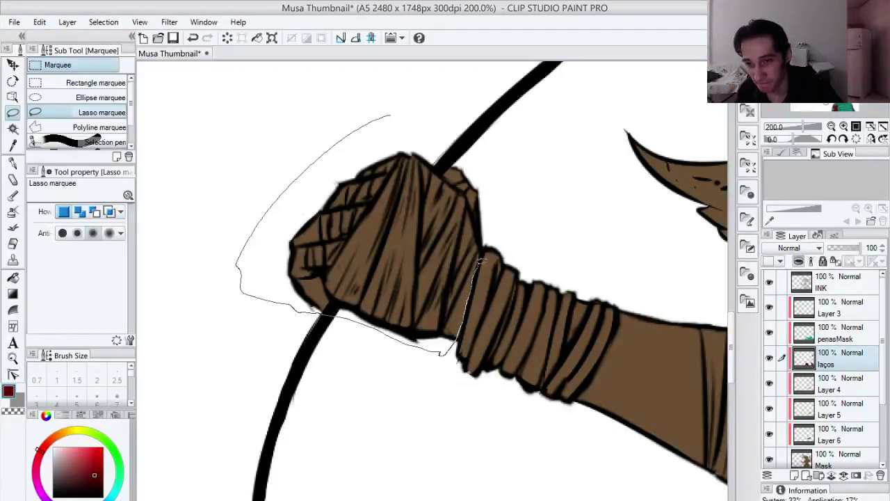
pyautogui.moveTo(503, 219); pyautogui.dragTo(411, 125)
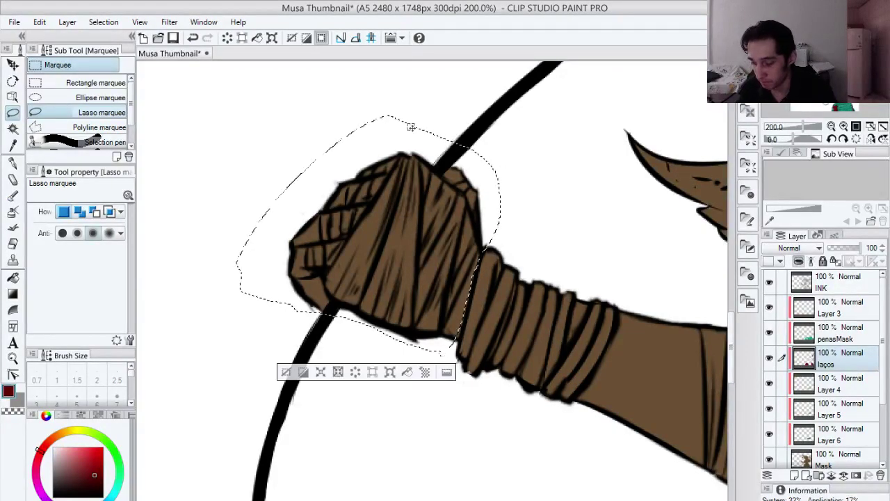
pyautogui.hotkey('alt', 'BackSpace')
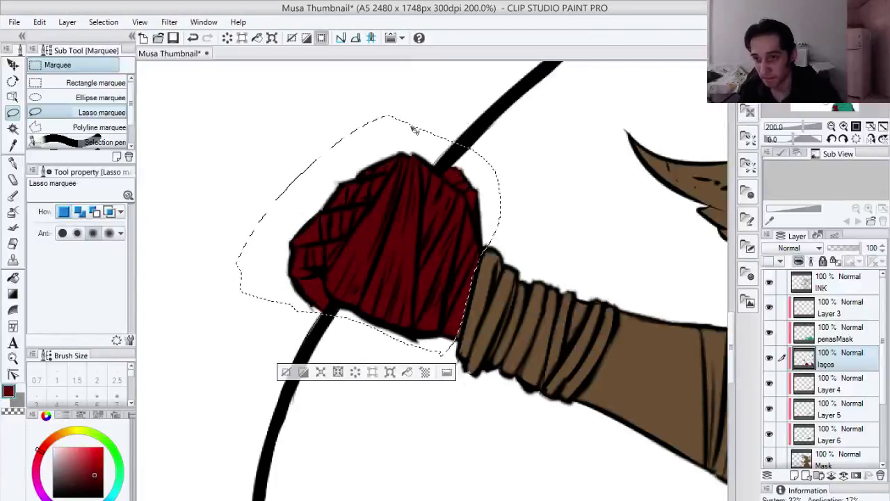
# Step: Deselect, erase the dark red from the bare fingers of the fist gripping the bow, and touch up the wrapping's wrist edge
pyautogui.hotkey('ctrl', 'd')
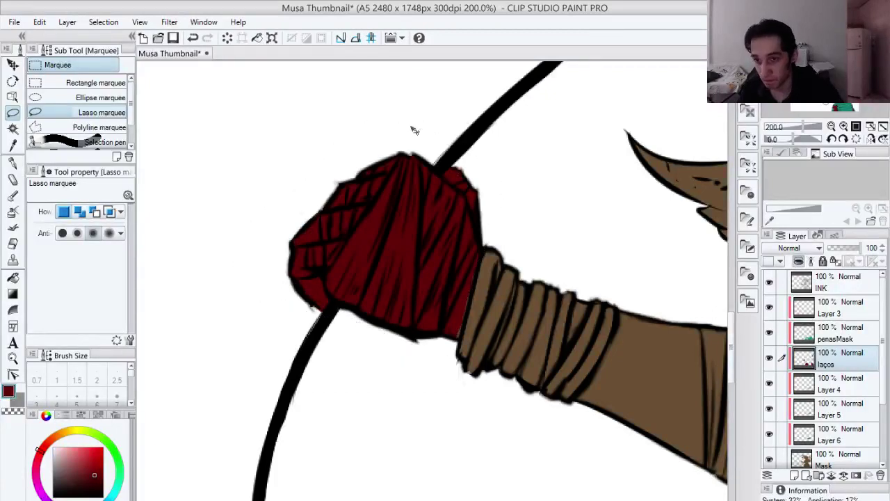
pyautogui.press('e')
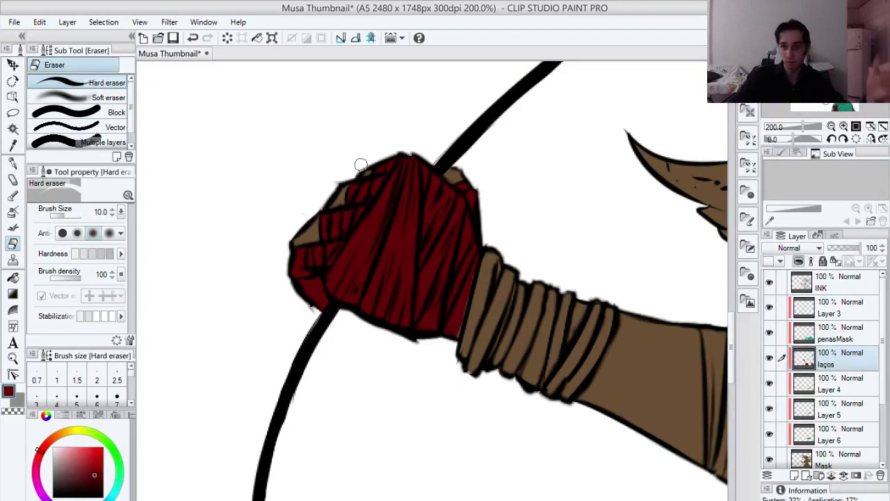
pyautogui.moveTo(356, 389); pyautogui.dragTo(391, 337)
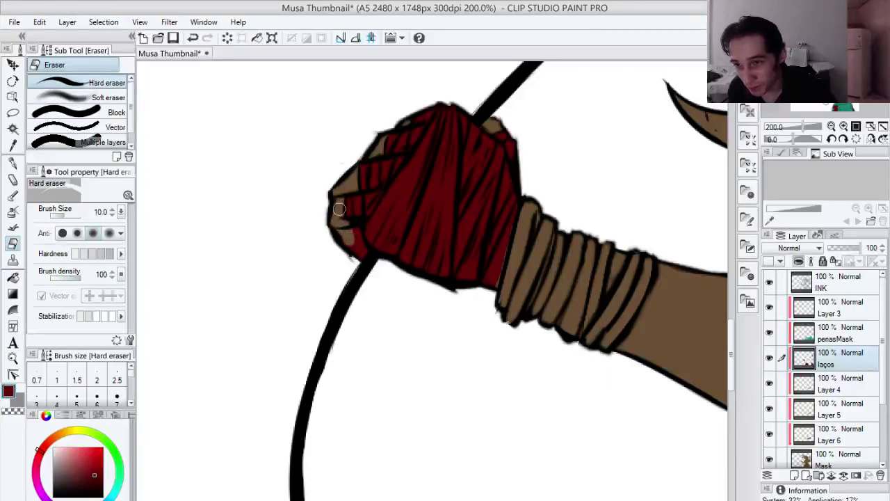
pyautogui.moveTo(349, 229)
pyautogui.mouseDown()
pyautogui.moveTo(355, 248)
pyautogui.moveTo(352, 233)
pyautogui.mouseUp()
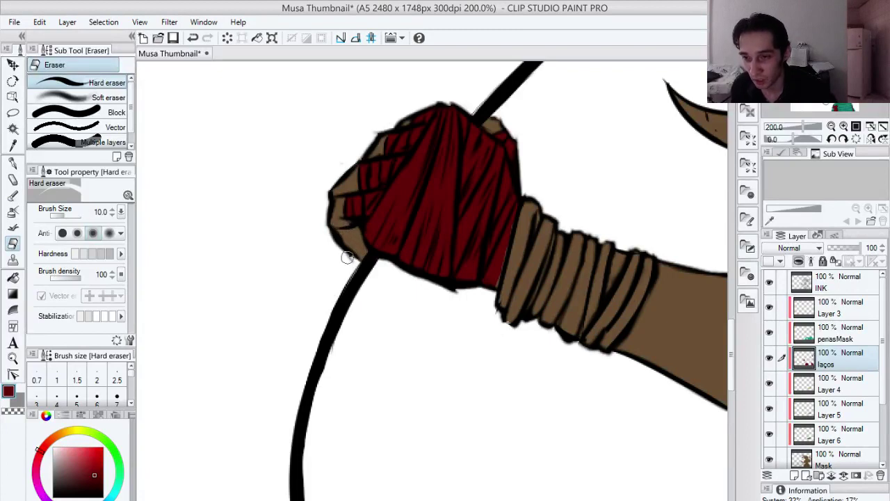
pyautogui.moveTo(341, 250); pyautogui.dragTo(337, 277)
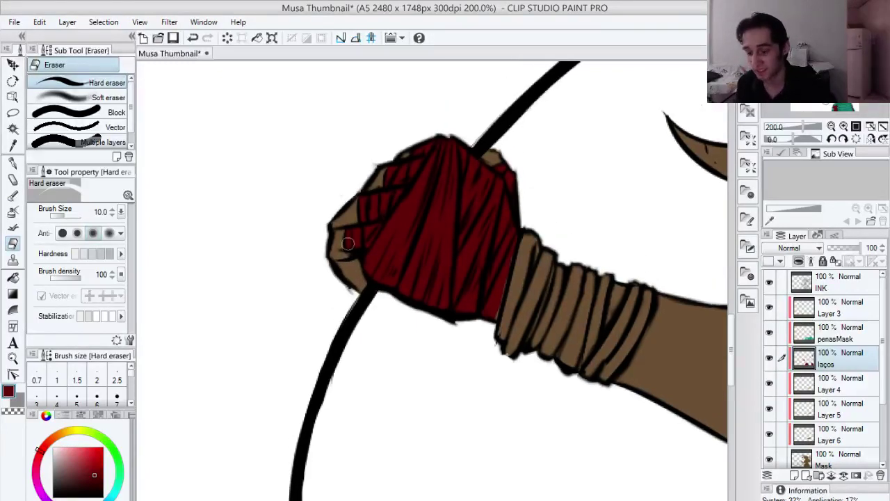
pyautogui.moveTo(371, 313); pyautogui.dragTo(270, 367)
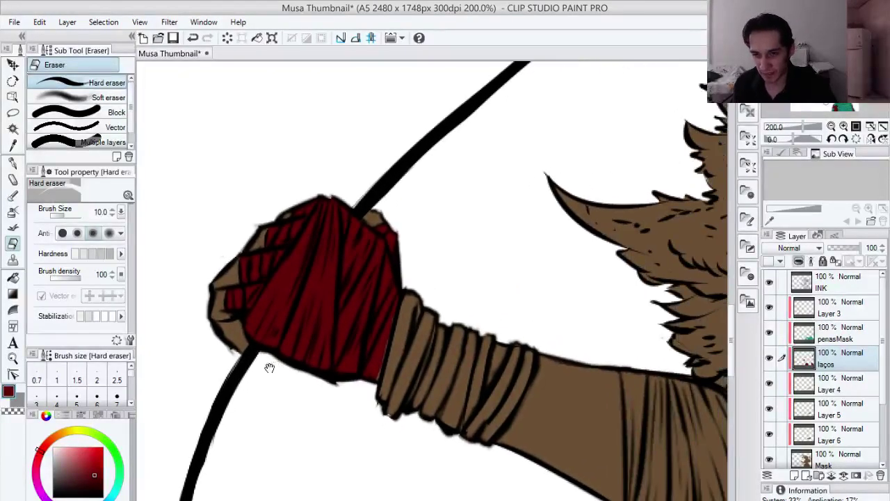
pyautogui.press('p')
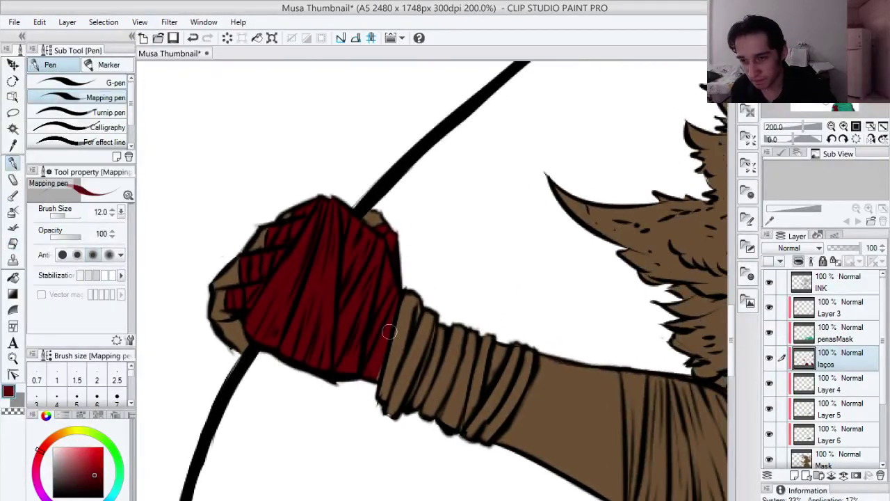
pyautogui.moveTo(387, 297); pyautogui.dragTo(388, 353)
# Step: On the penasMask layer, lasso the pointed top tuft and inner area of the fur on the bow-holding arm
pyautogui.keyDown('alt'); pyautogui.click(442, 313); pyautogui.keyUp('alt')
pyautogui.keyDown('alt'); pyautogui.click(443, 314); pyautogui.keyUp('alt')
pyautogui.keyDown('alt'); pyautogui.click(442, 314); pyautogui.keyUp('alt')
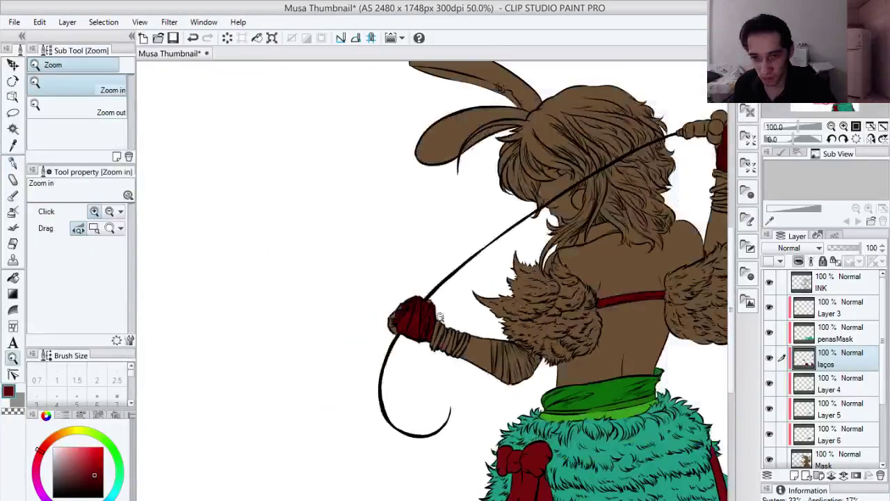
pyautogui.moveTo(528, 324); pyautogui.dragTo(392, 285)
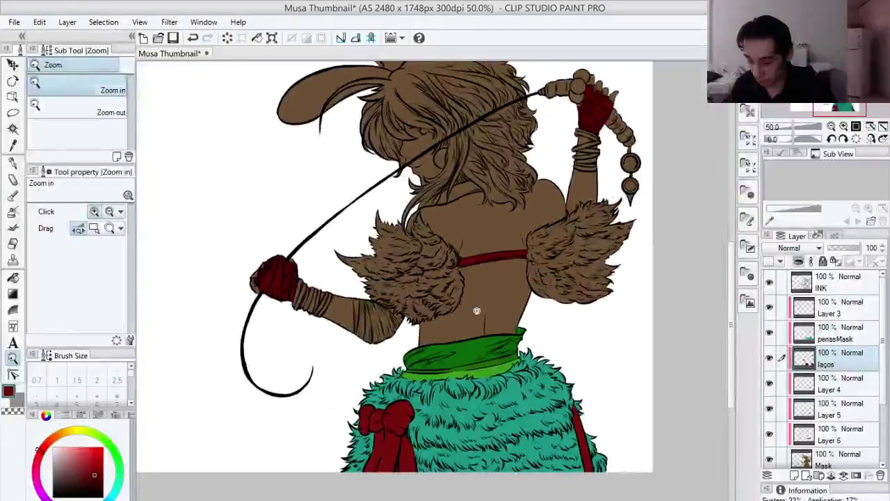
pyautogui.press('m')
pyautogui.click(845, 345)
pyautogui.moveTo(487, 337); pyautogui.dragTo(491, 367)
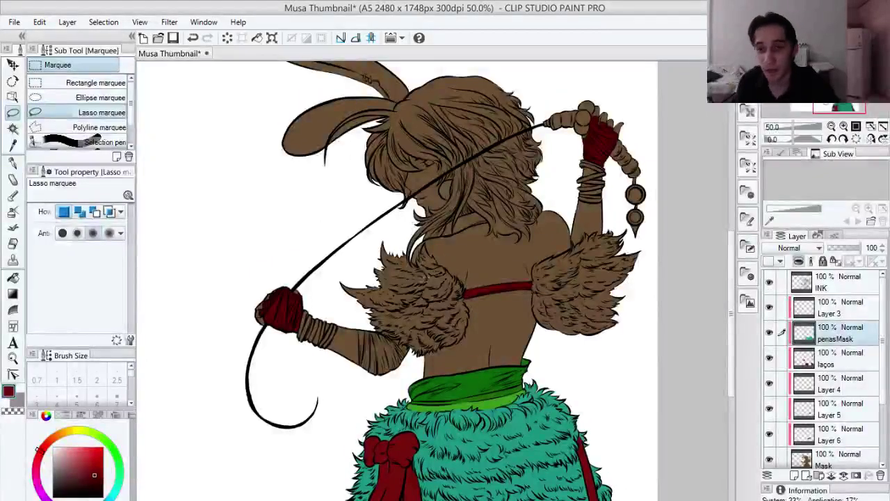
pyautogui.press('/')
pyautogui.click(428, 273)
pyautogui.click(428, 273)
pyautogui.click(428, 273)
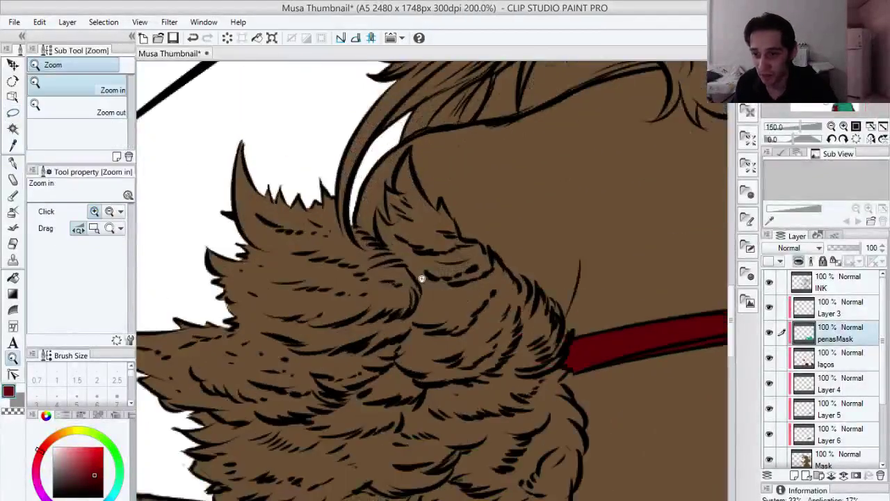
pyautogui.scroll(2, 417, 292)
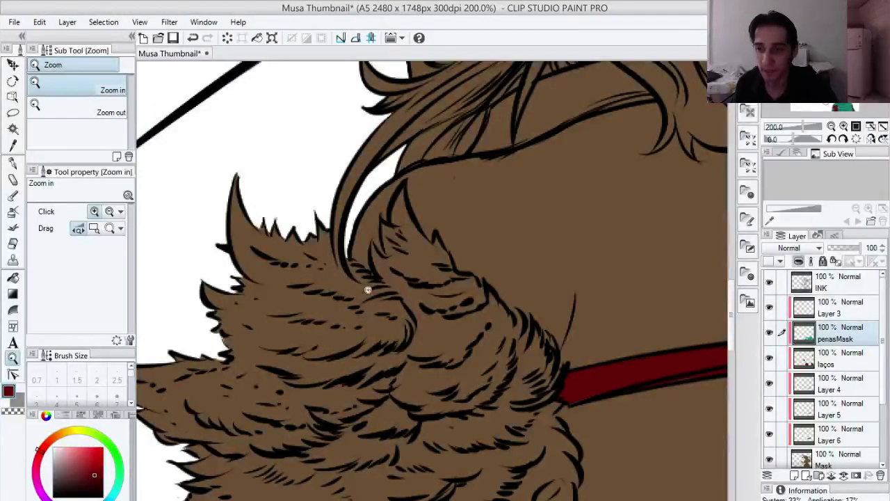
pyautogui.press('m')
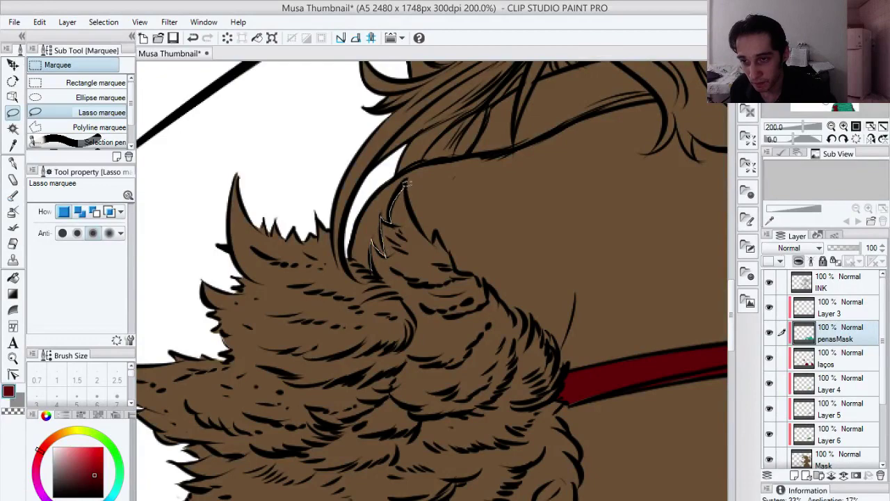
pyautogui.moveTo(411, 210); pyautogui.dragTo(434, 237)
pyautogui.moveTo(457, 286); pyautogui.dragTo(383, 294)
pyautogui.moveTo(442, 323)
pyautogui.mouseDown()
pyautogui.moveTo(393, 263)
pyautogui.moveTo(351, 237)
pyautogui.mouseUp()
pyautogui.moveTo(344, 189)
pyautogui.mouseDown()
pyautogui.moveTo(456, 357)
pyautogui.moveTo(332, 236)
pyautogui.mouseUp()
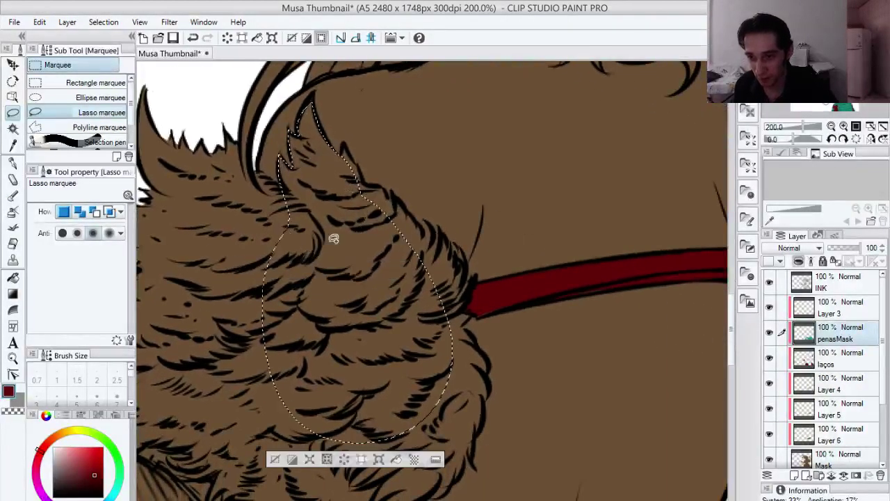
# Step: Extend the selection over the middle and lower body of the arm fur
pyautogui.moveTo(427, 383); pyautogui.dragTo(410, 344)
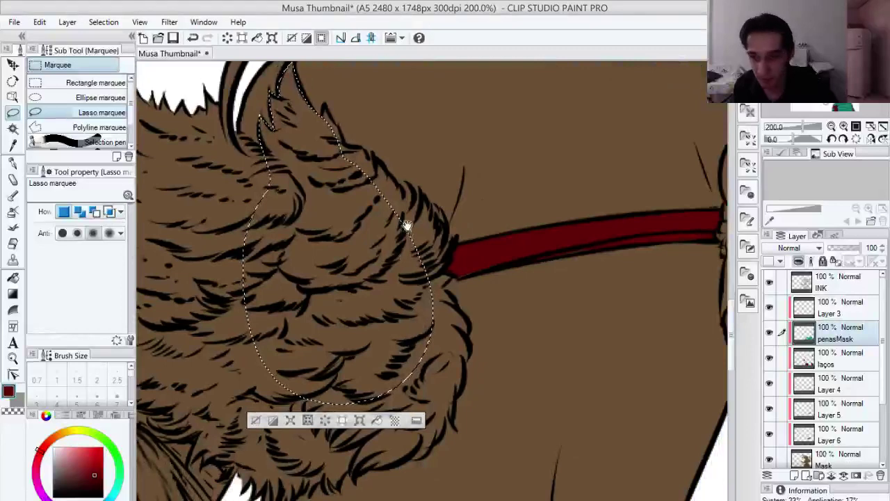
pyautogui.moveTo(408, 228)
pyautogui.mouseDown()
pyautogui.moveTo(440, 348)
pyautogui.moveTo(375, 268)
pyautogui.moveTo(387, 228)
pyautogui.mouseUp()
pyautogui.moveTo(426, 380)
pyautogui.mouseDown()
pyautogui.moveTo(452, 249)
pyautogui.moveTo(552, 256)
pyautogui.moveTo(597, 306)
pyautogui.mouseUp()
pyautogui.moveTo(609, 235)
pyautogui.mouseDown()
pyautogui.moveTo(602, 346)
pyautogui.moveTo(518, 380)
pyautogui.moveTo(421, 379)
pyautogui.moveTo(280, 274)
pyautogui.moveTo(404, 108)
pyautogui.moveTo(444, 106)
pyautogui.mouseUp()
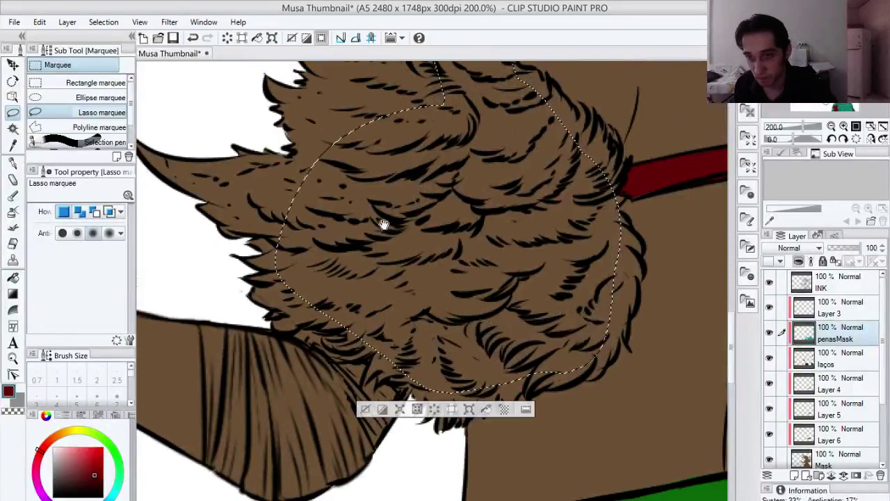
# Step: Add the outer spiky tufts and the fur edge around the hanging hair strand to the selection
pyautogui.moveTo(383, 225); pyautogui.dragTo(423, 322)
pyautogui.moveTo(338, 340)
pyautogui.mouseDown()
pyautogui.moveTo(395, 334)
pyautogui.moveTo(343, 320)
pyautogui.moveTo(322, 351)
pyautogui.moveTo(206, 188)
pyautogui.moveTo(348, 95)
pyautogui.moveTo(417, 66)
pyautogui.moveTo(485, 292)
pyautogui.moveTo(401, 407)
pyautogui.mouseUp()
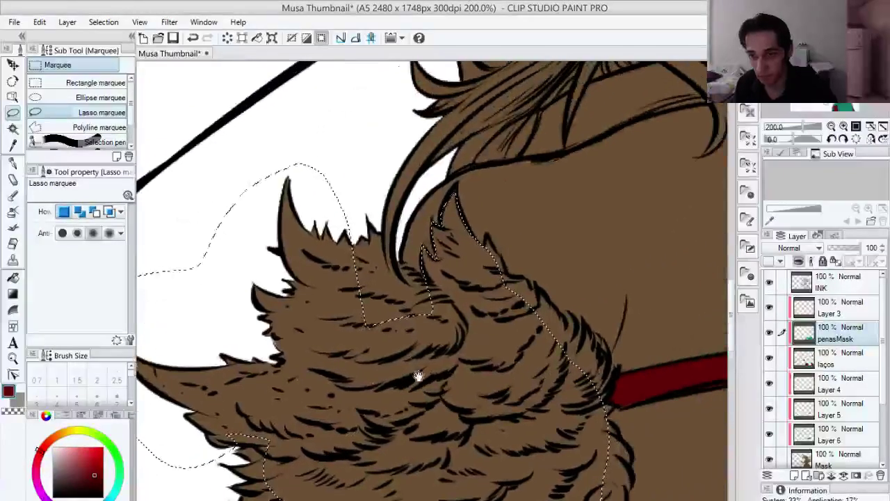
pyautogui.moveTo(338, 226)
pyautogui.mouseDown()
pyautogui.moveTo(367, 208)
pyautogui.moveTo(378, 217)
pyautogui.moveTo(422, 313)
pyautogui.moveTo(285, 229)
pyautogui.moveTo(368, 212)
pyautogui.mouseUp()
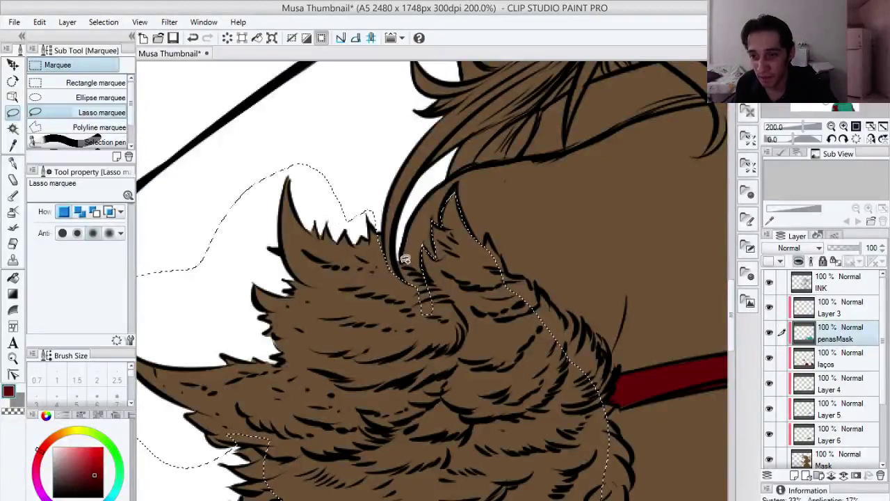
pyautogui.moveTo(403, 259)
pyautogui.mouseDown()
pyautogui.moveTo(423, 269)
pyautogui.moveTo(462, 336)
pyautogui.moveTo(393, 298)
pyautogui.mouseUp()
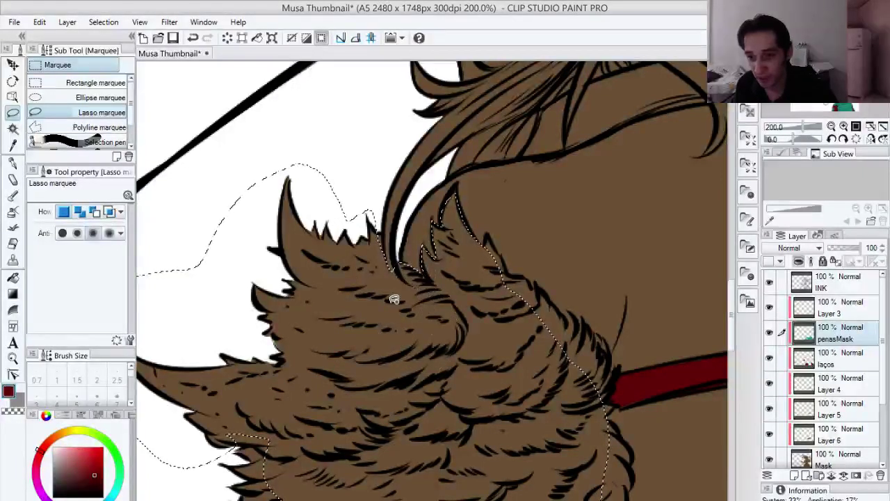
# Step: Extend the selection along the fur's jagged edge against the back, from the top tuft down to the dark red strap
pyautogui.moveTo(518, 319)
pyautogui.mouseDown()
pyautogui.moveTo(484, 236)
pyautogui.moveTo(461, 296)
pyautogui.mouseUp()
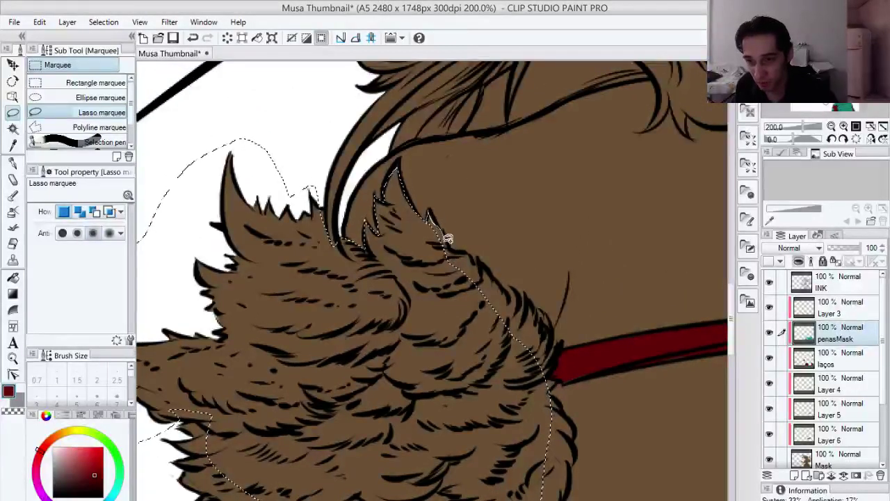
pyautogui.moveTo(432, 210)
pyautogui.mouseDown()
pyautogui.moveTo(445, 229)
pyautogui.moveTo(434, 265)
pyautogui.moveTo(474, 255)
pyautogui.moveTo(450, 247)
pyautogui.moveTo(476, 254)
pyautogui.moveTo(435, 236)
pyautogui.mouseUp()
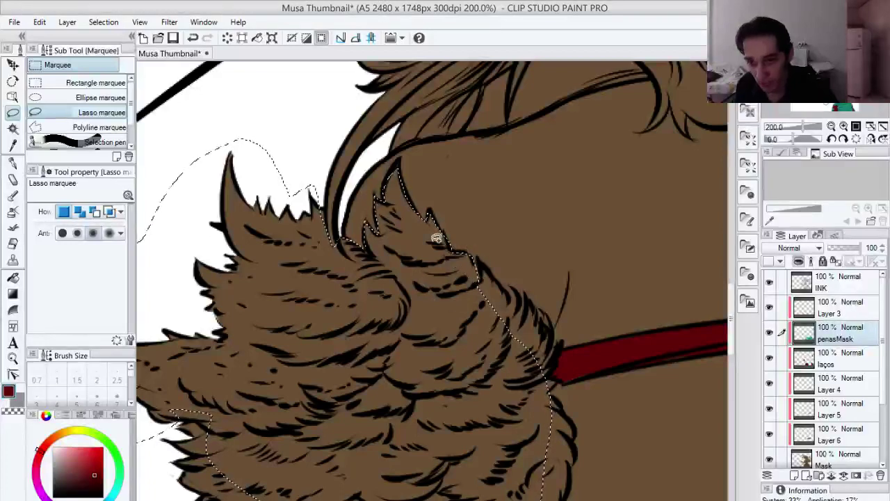
pyautogui.moveTo(493, 338); pyautogui.dragTo(397, 308)
pyautogui.moveTo(385, 237)
pyautogui.mouseDown()
pyautogui.moveTo(418, 273)
pyautogui.moveTo(385, 318)
pyautogui.moveTo(431, 328)
pyautogui.moveTo(369, 285)
pyautogui.moveTo(356, 236)
pyautogui.moveTo(394, 295)
pyautogui.moveTo(373, 336)
pyautogui.moveTo(316, 251)
pyautogui.moveTo(370, 241)
pyautogui.moveTo(352, 232)
pyautogui.moveTo(375, 275)
pyautogui.moveTo(381, 250)
pyautogui.moveTo(370, 246)
pyautogui.moveTo(373, 298)
pyautogui.moveTo(381, 260)
pyautogui.moveTo(371, 252)
pyautogui.moveTo(381, 293)
pyautogui.moveTo(385, 265)
pyautogui.mouseUp()
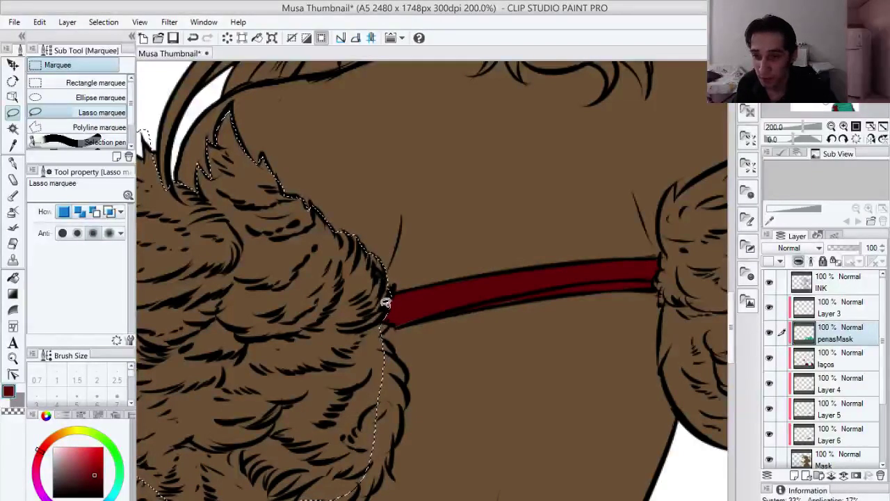
# Step: Add the fur edge below the strap and the bottom tufts overlapping the waist to the selection
pyautogui.moveTo(410, 306)
pyautogui.mouseDown()
pyautogui.moveTo(424, 249)
pyautogui.moveTo(360, 292)
pyautogui.moveTo(395, 277)
pyautogui.moveTo(409, 290)
pyautogui.moveTo(390, 301)
pyautogui.moveTo(427, 302)
pyautogui.moveTo(411, 294)
pyautogui.moveTo(423, 314)
pyautogui.moveTo(398, 316)
pyautogui.moveTo(394, 308)
pyautogui.moveTo(405, 297)
pyautogui.moveTo(412, 316)
pyautogui.moveTo(400, 373)
pyautogui.moveTo(383, 378)
pyautogui.moveTo(354, 411)
pyautogui.mouseUp()
pyautogui.hotkey('ctrl', 'z')
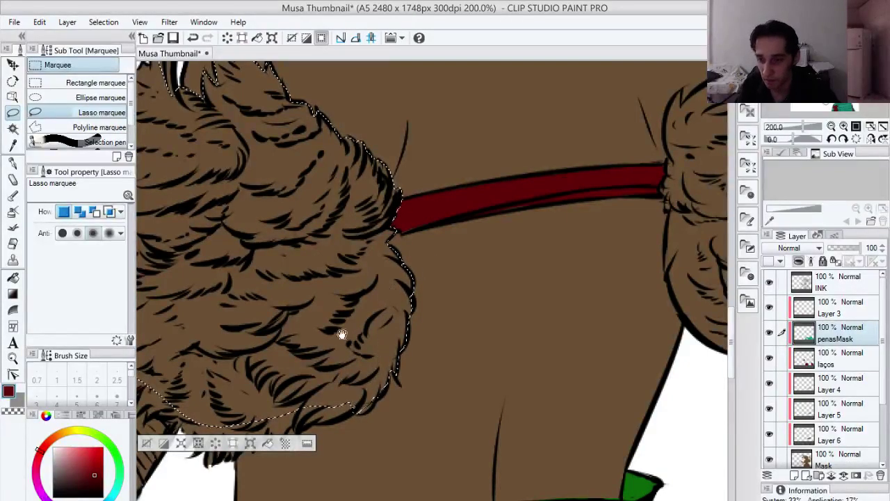
pyautogui.moveTo(341, 338); pyautogui.dragTo(563, 220)
pyautogui.moveTo(558, 285)
pyautogui.mouseDown()
pyautogui.moveTo(500, 312)
pyautogui.moveTo(555, 260)
pyautogui.moveTo(561, 298)
pyautogui.moveTo(554, 297)
pyautogui.moveTo(599, 225)
pyautogui.moveTo(604, 264)
pyautogui.moveTo(480, 338)
pyautogui.moveTo(453, 317)
pyautogui.moveTo(480, 251)
pyautogui.moveTo(560, 267)
pyautogui.mouseUp()
pyautogui.moveTo(504, 239); pyautogui.dragTo(568, 258)
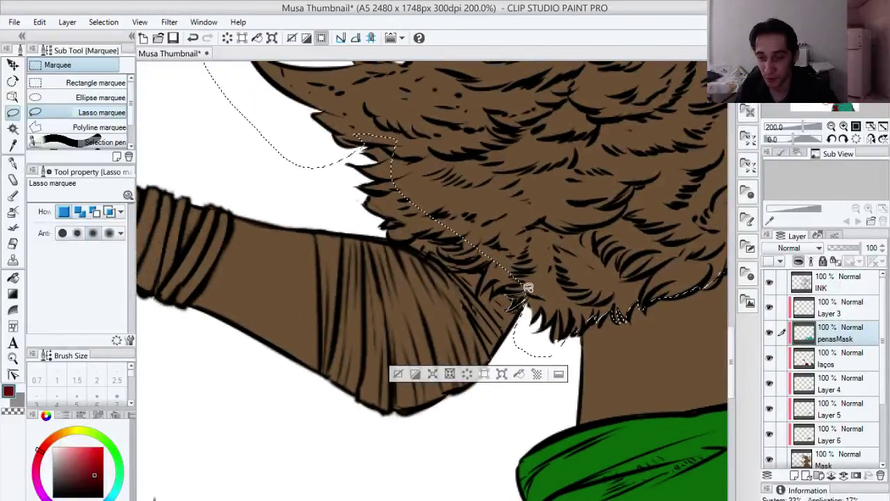
# Step: Complete the selection along the small tufts overlapping the wrapped elbow and up the outer edge of the fur
pyautogui.moveTo(549, 281); pyautogui.dragTo(500, 258)
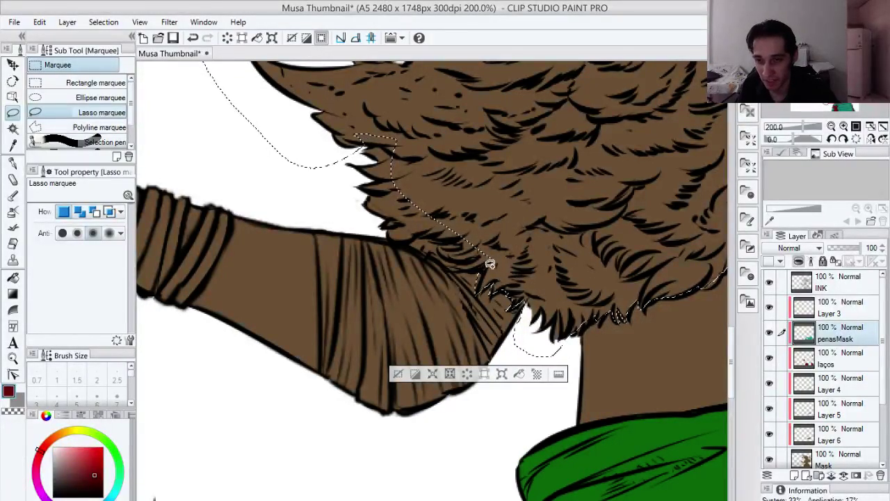
pyautogui.moveTo(458, 261); pyautogui.dragTo(490, 255)
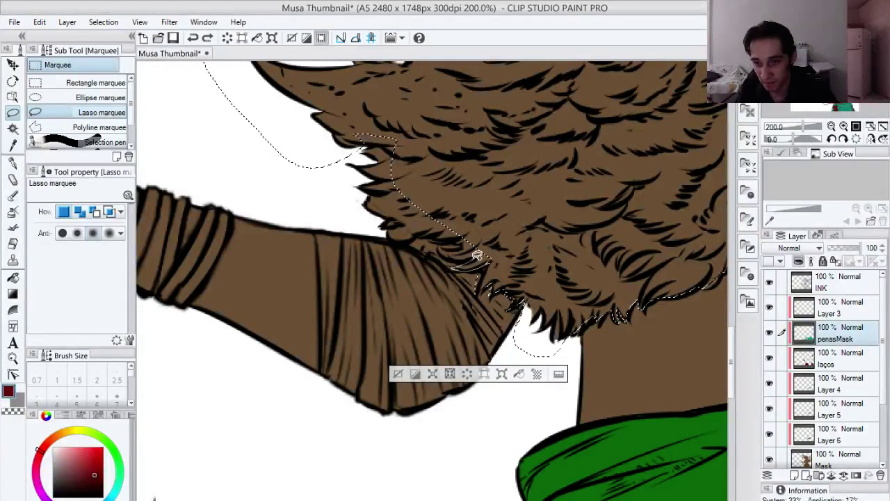
pyautogui.moveTo(442, 254); pyautogui.dragTo(440, 247)
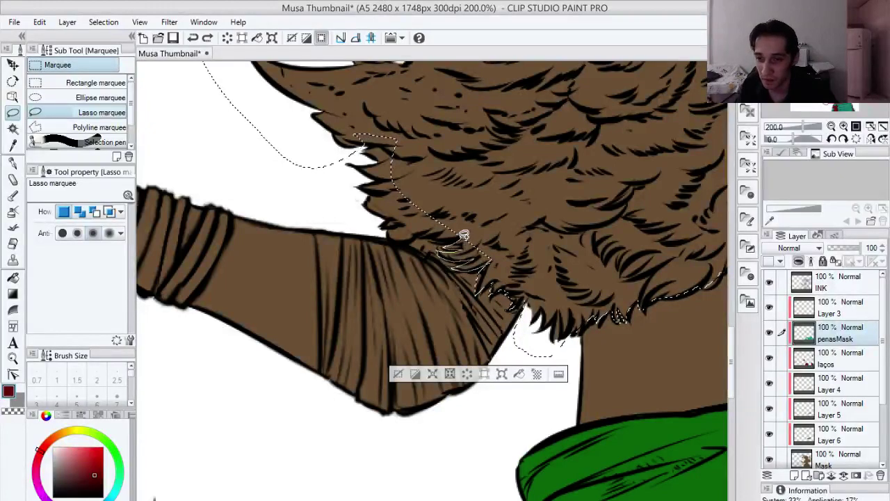
pyautogui.moveTo(474, 232); pyautogui.dragTo(475, 234)
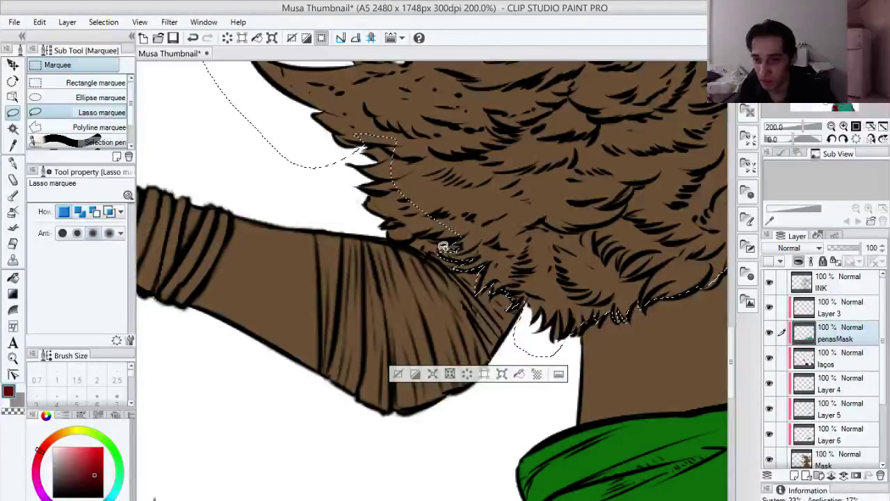
pyautogui.moveTo(428, 109); pyautogui.dragTo(430, 111)
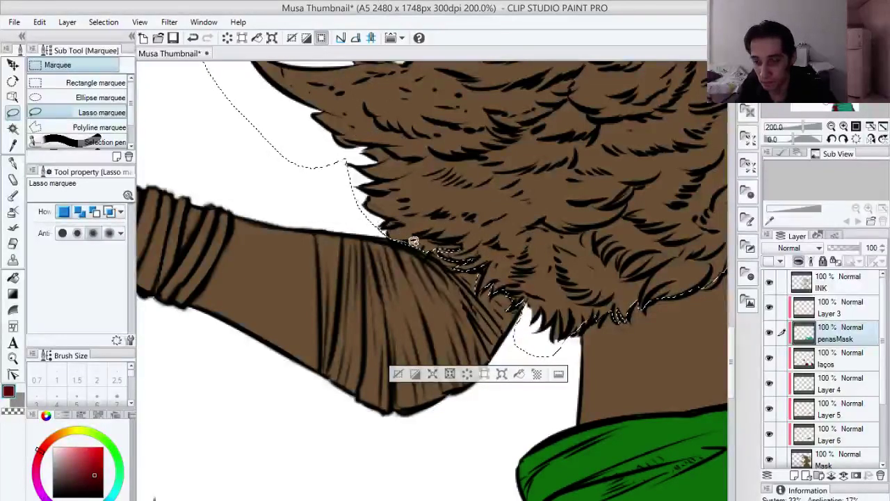
# Step: Fill the selected arm fur with the skirt's teal, deselect, and pick the Mapping pen for touch-ups
pyautogui.moveTo(511, 234); pyautogui.dragTo(526, 256)
pyautogui.moveTo(588, 257); pyautogui.dragTo(467, 320)
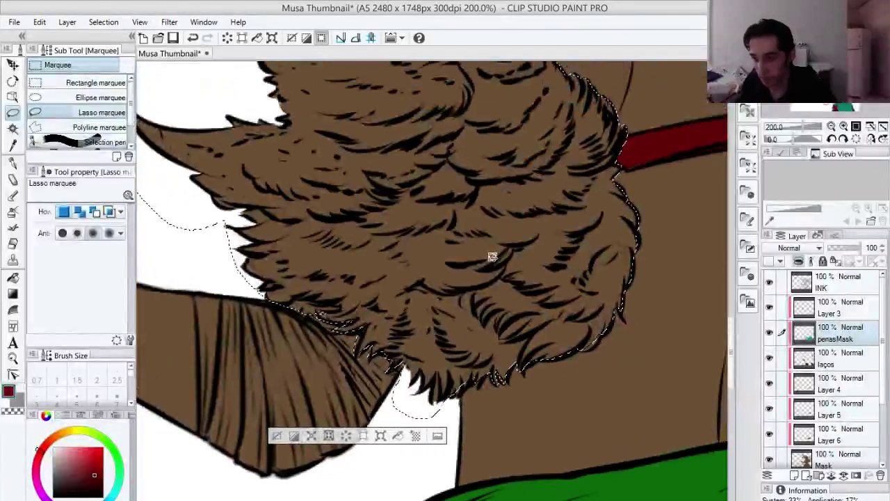
pyautogui.moveTo(477, 350); pyautogui.dragTo(451, 240)
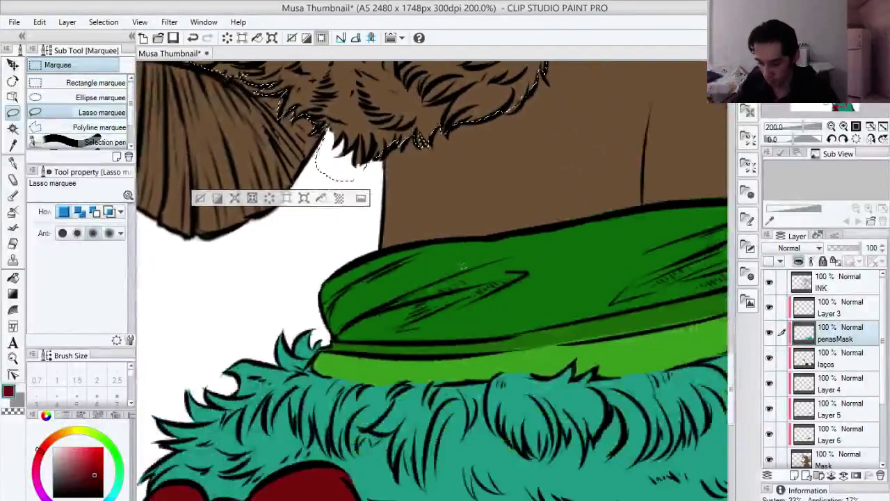
pyautogui.press('p')
pyautogui.scroll(3, 448, 459)
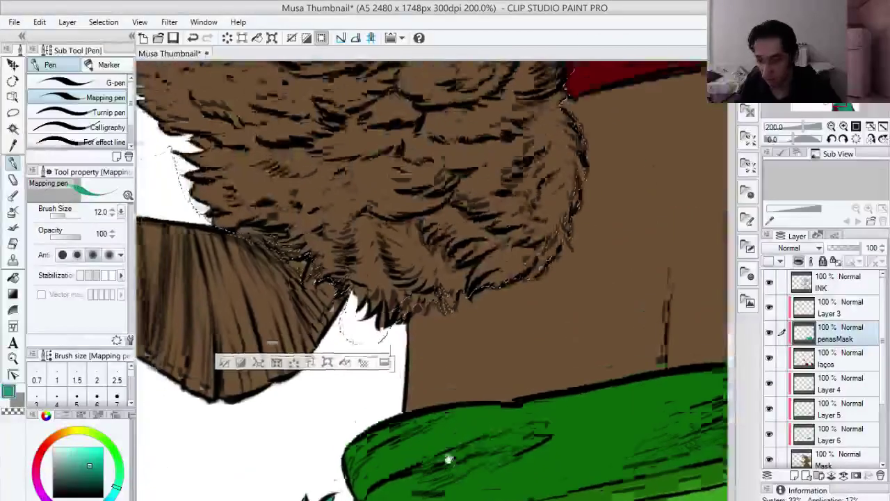
pyautogui.scroll(3, 448, 459)
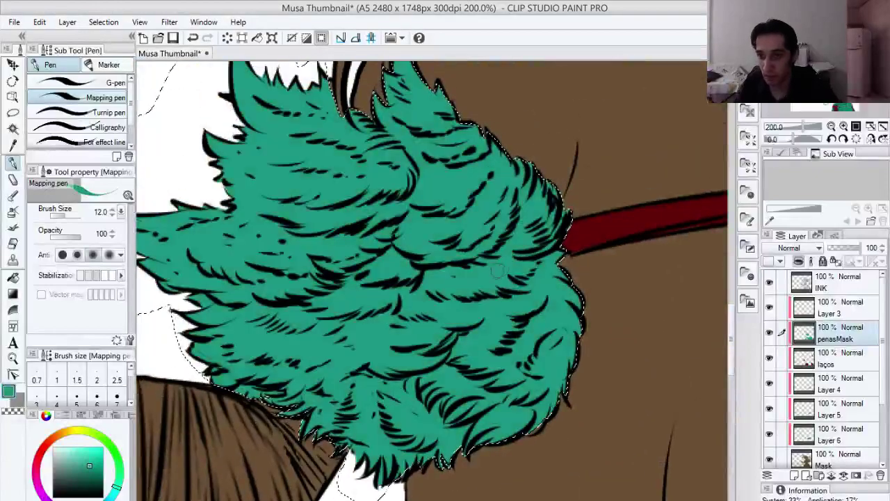
pyautogui.hotkey('ctrl', 'd')
pyautogui.moveTo(448, 292); pyautogui.dragTo(456, 410)
pyautogui.press('p')
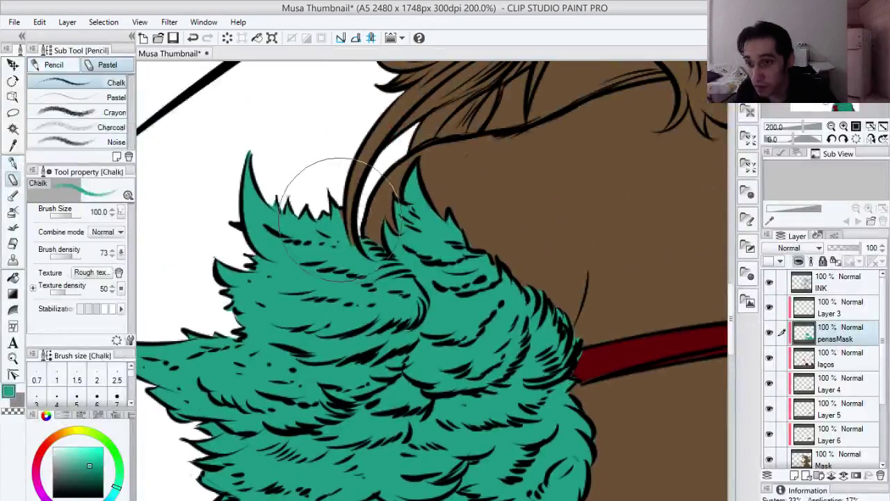
pyautogui.press('p')
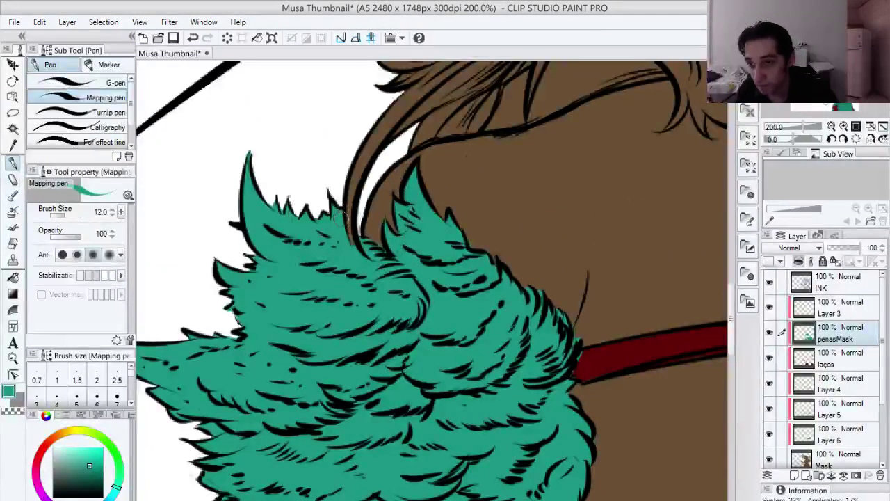
# Step: Erase the teal spilling onto the hair lock tip that overlaps the arm fur, using the Hard eraser, and check the fur's edges
pyautogui.press('e')
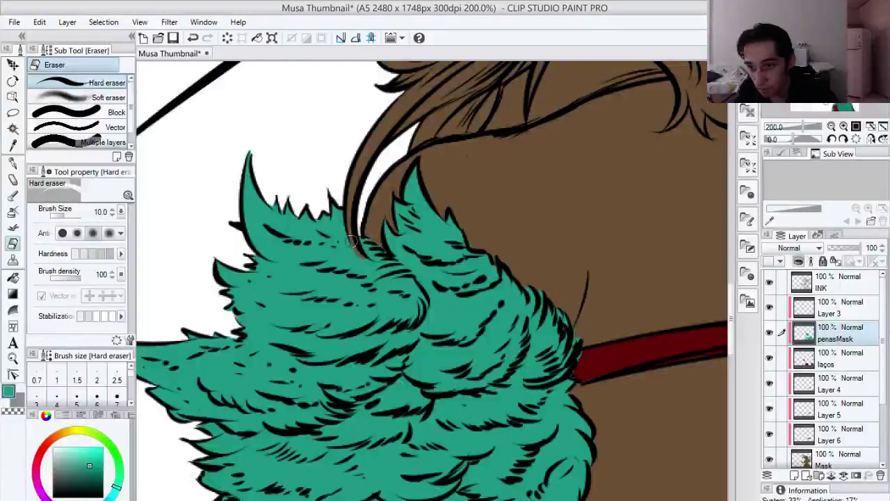
pyautogui.moveTo(358, 249); pyautogui.dragTo(372, 260)
pyautogui.press('p')
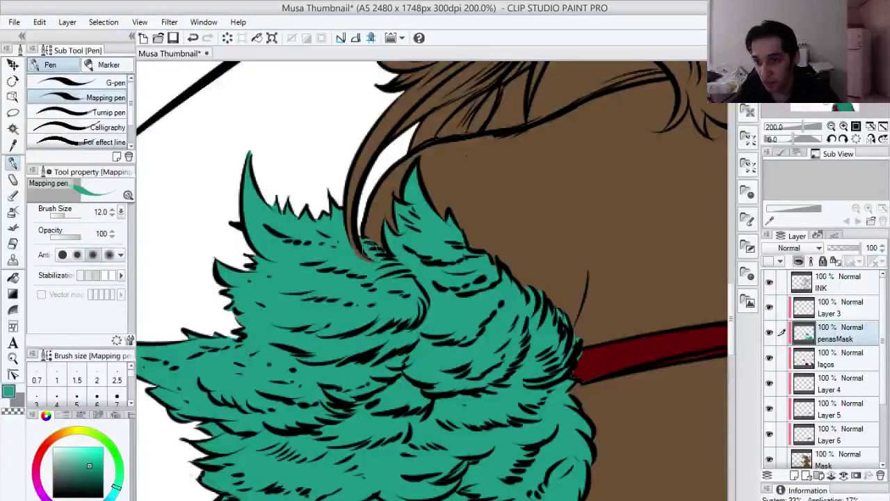
pyautogui.moveTo(369, 281); pyautogui.dragTo(480, 295)
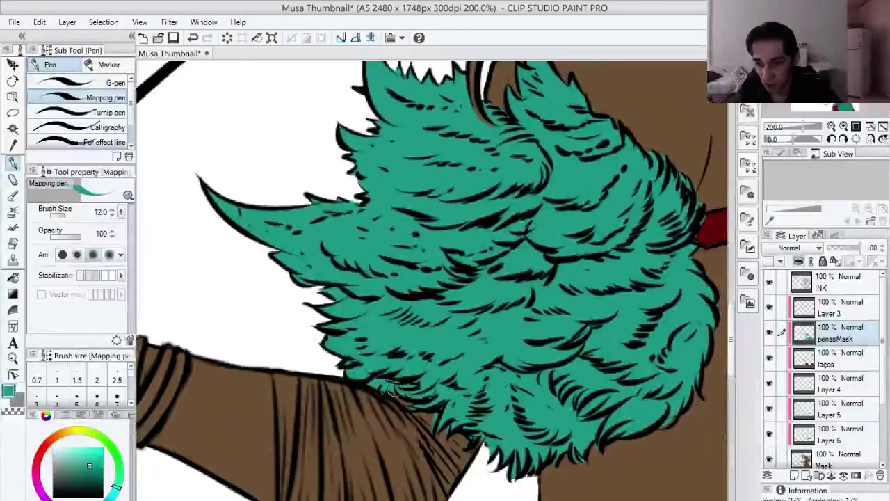
pyautogui.moveTo(538, 393)
pyautogui.mouseDown()
pyautogui.moveTo(410, 324)
pyautogui.moveTo(413, 341)
pyautogui.mouseUp()
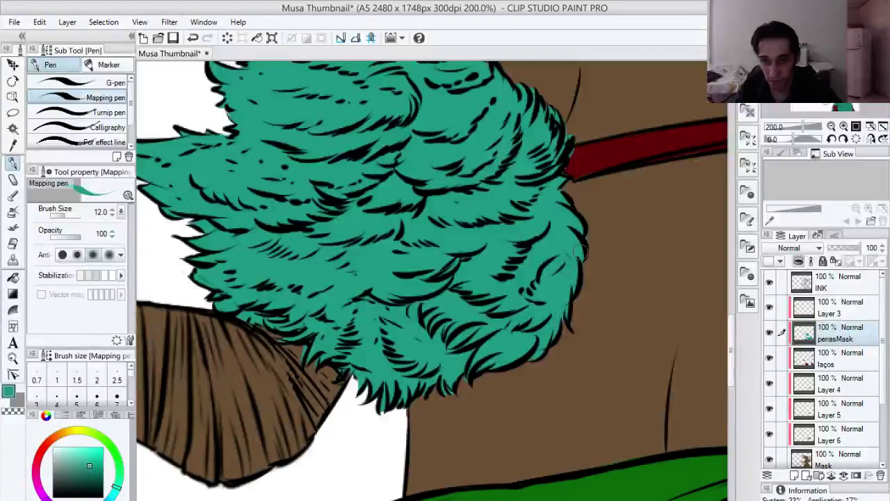
pyautogui.moveTo(533, 206); pyautogui.dragTo(447, 362)
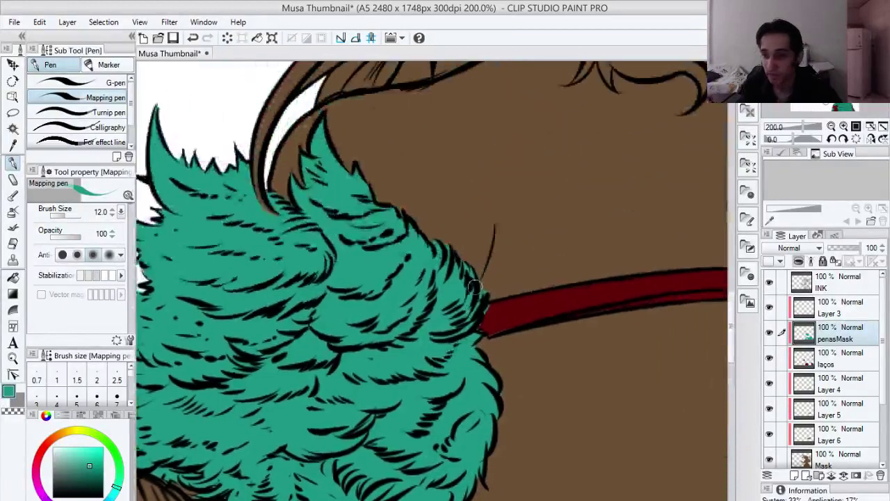
# Step: On the laços layer, lasso the wrapping around the bent elbow below the teal arm fur
pyautogui.hotkey('ctrl', 'space')
pyautogui.moveTo(475, 287); pyautogui.dragTo(464, 303)
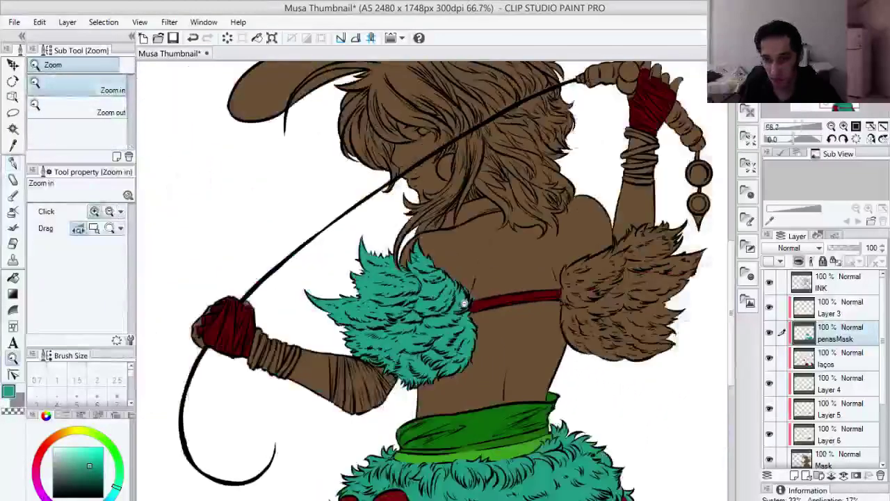
pyautogui.scroll(-1, 463, 303)
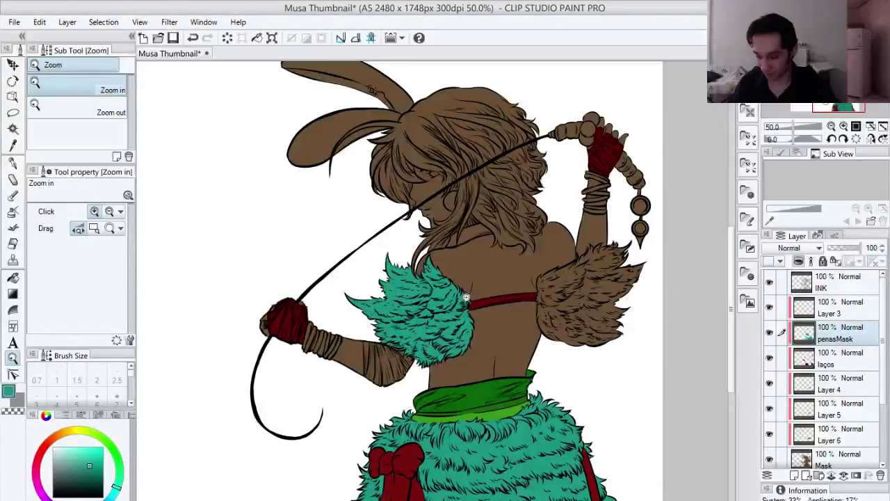
pyautogui.moveTo(451, 338); pyautogui.dragTo(468, 311)
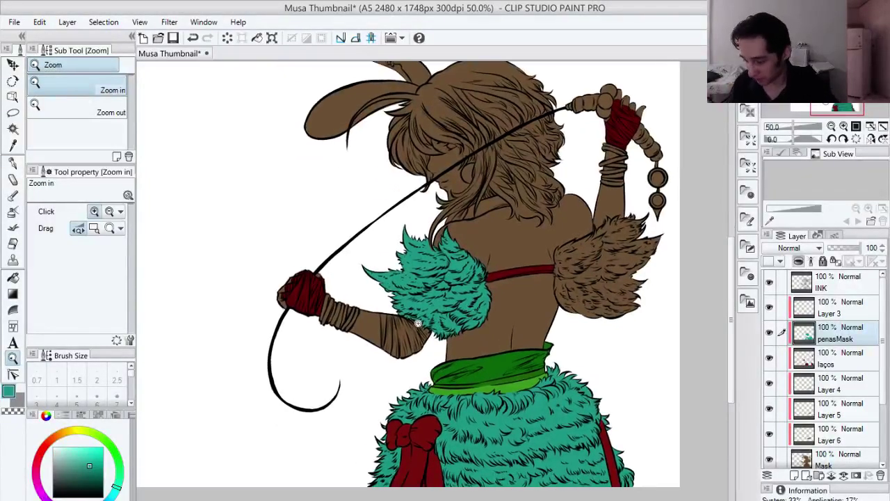
pyautogui.click(417, 324)
pyautogui.click(413, 316)
pyautogui.press('m')
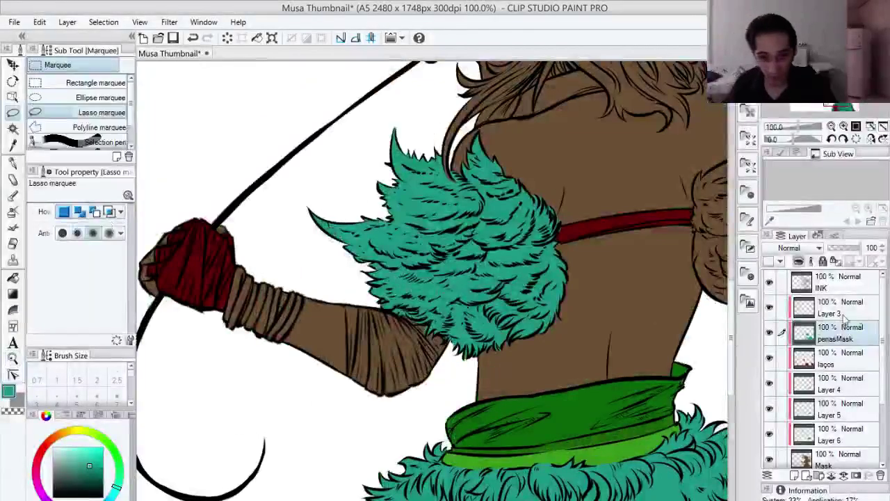
pyautogui.click(833, 368)
pyautogui.moveTo(334, 292)
pyautogui.mouseDown()
pyautogui.moveTo(439, 299)
pyautogui.moveTo(465, 332)
pyautogui.moveTo(429, 407)
pyautogui.moveTo(341, 412)
pyautogui.moveTo(339, 302)
pyautogui.moveTo(361, 286)
pyautogui.mouseUp()
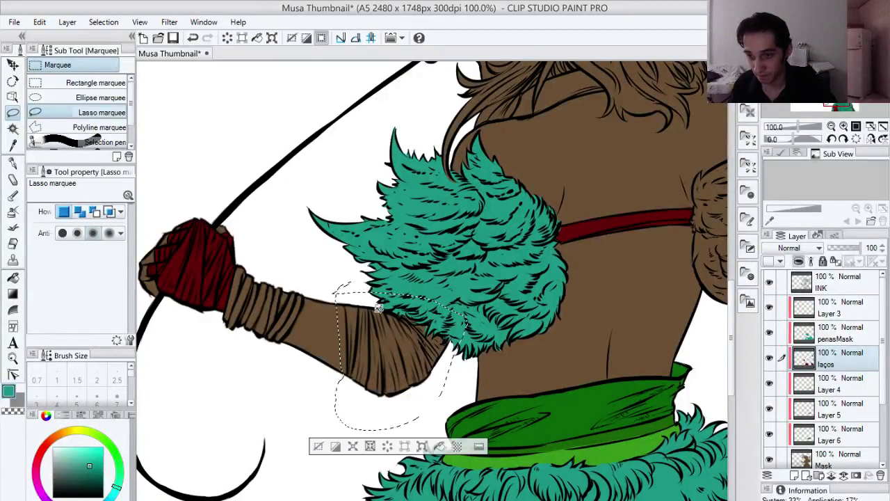
# Step: Fill the selected elbow wrapping with the dark red sampled from the hand wrapping, and deselect
pyautogui.press('p')
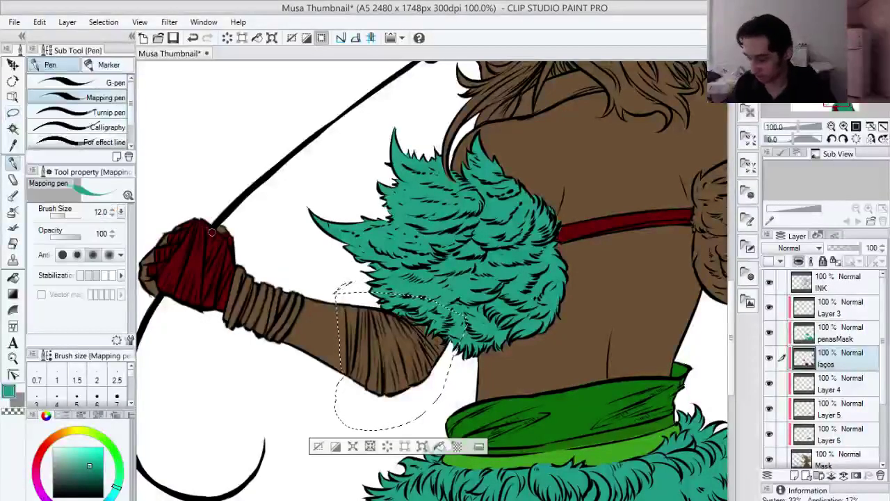
pyautogui.keyDown('alt'); pyautogui.click(202, 255); pyautogui.keyUp('alt')
pyautogui.hotkey('alt', 'BackSpace')
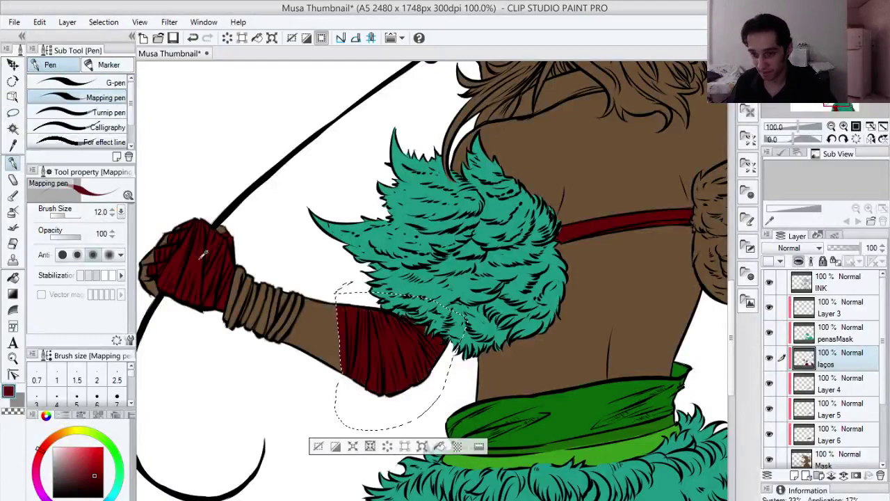
pyautogui.hotkey('ctrl', 'd')
# Step: Clean up the dark red at the elbow wrapping's forearm edge with the Hard eraser and review the whole figure
pyautogui.hotkey('ctrl', 'space')
pyautogui.moveTo(409, 326); pyautogui.dragTo(404, 325)
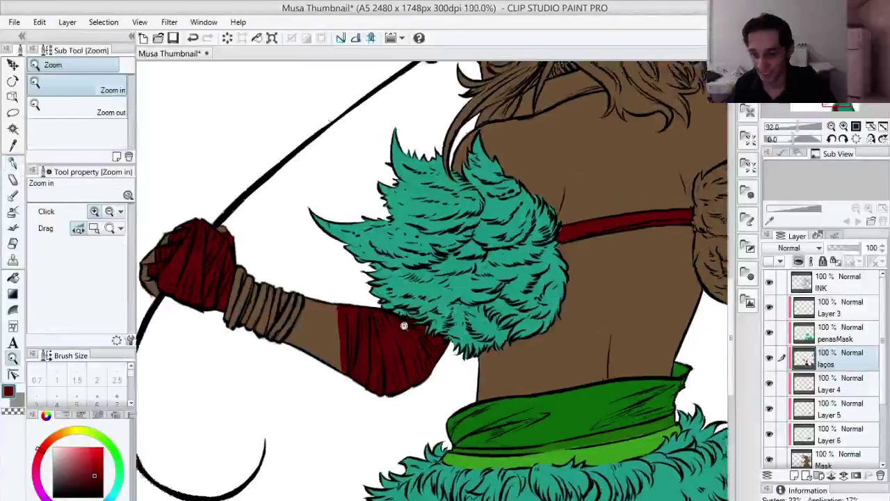
pyautogui.click(403, 325)
pyautogui.press('e')
pyautogui.moveTo(301, 285)
pyautogui.mouseDown()
pyautogui.moveTo(310, 334)
pyautogui.moveTo(310, 294)
pyautogui.moveTo(314, 309)
pyautogui.moveTo(314, 385)
pyautogui.moveTo(305, 290)
pyautogui.mouseUp()
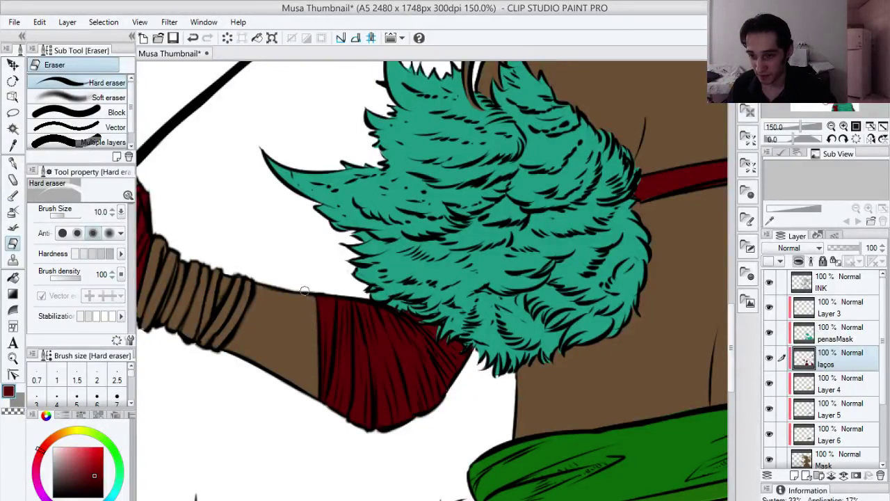
pyautogui.press('/')
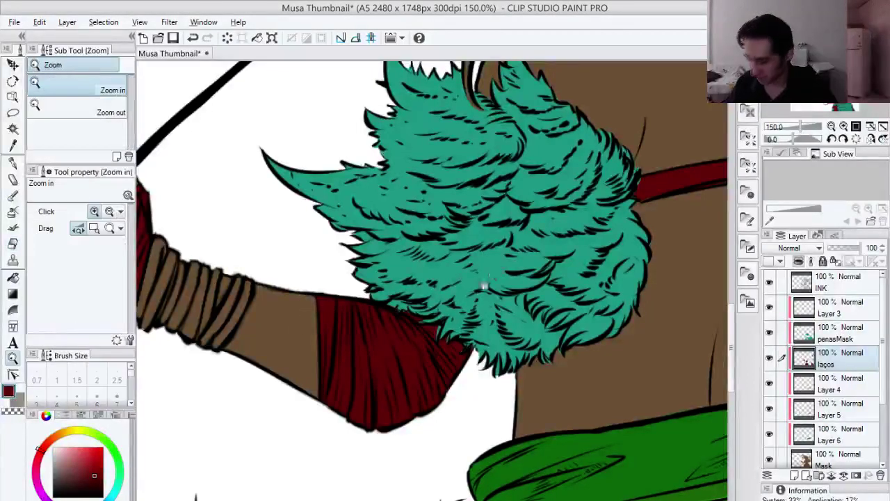
pyautogui.keyDown('alt'); pyautogui.click(484, 286); pyautogui.keyUp('alt')
pyautogui.keyDown('alt'); pyautogui.click(481, 295); pyautogui.keyUp('alt')
pyautogui.keyDown('alt'); pyautogui.click(484, 295); pyautogui.keyUp('alt')
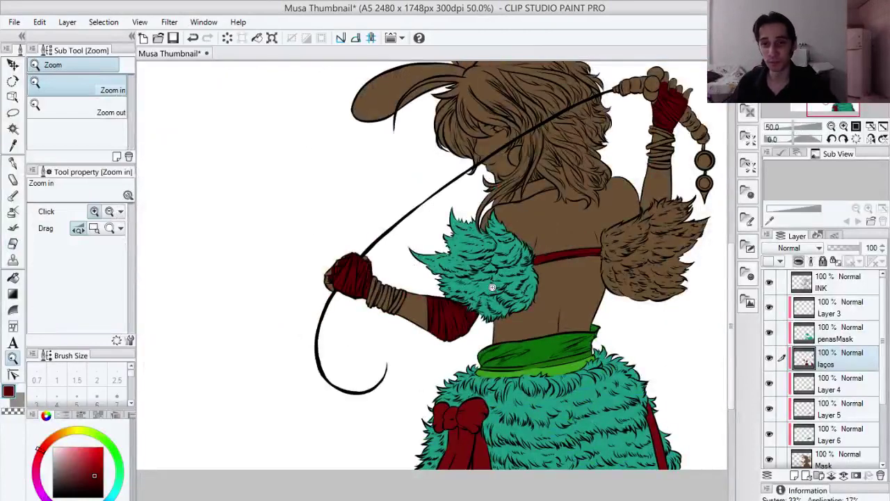